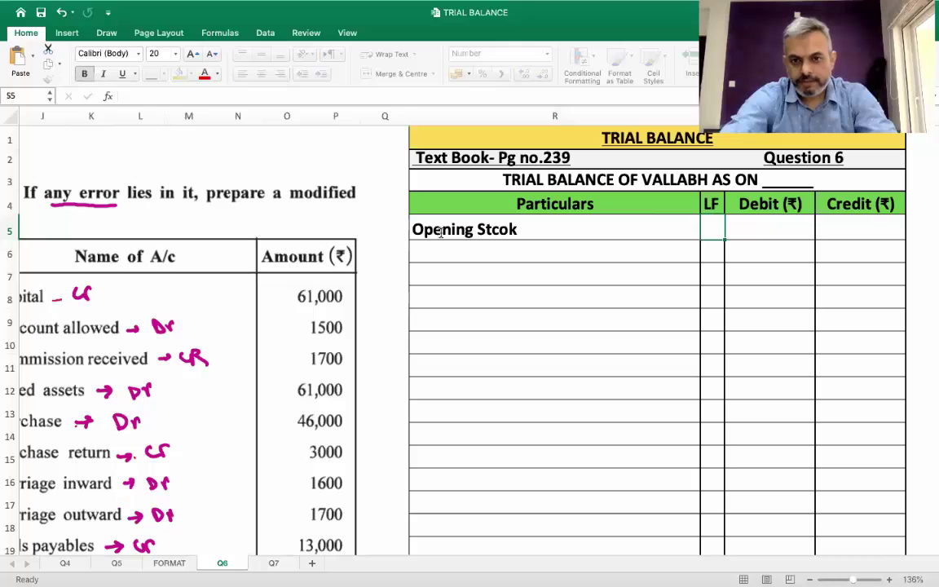
Correct 'Opening Stcok' to 'Opening Stock' and enter its 6,000 debit
left_click(441, 232)
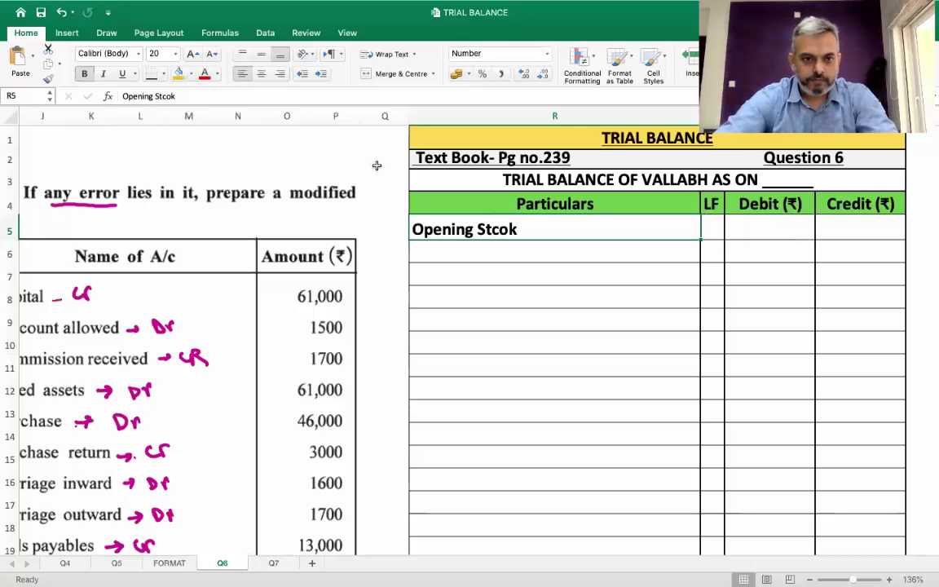
left_click(311, 97)
key("BackSpace")
key("Tab")
key("Tab")
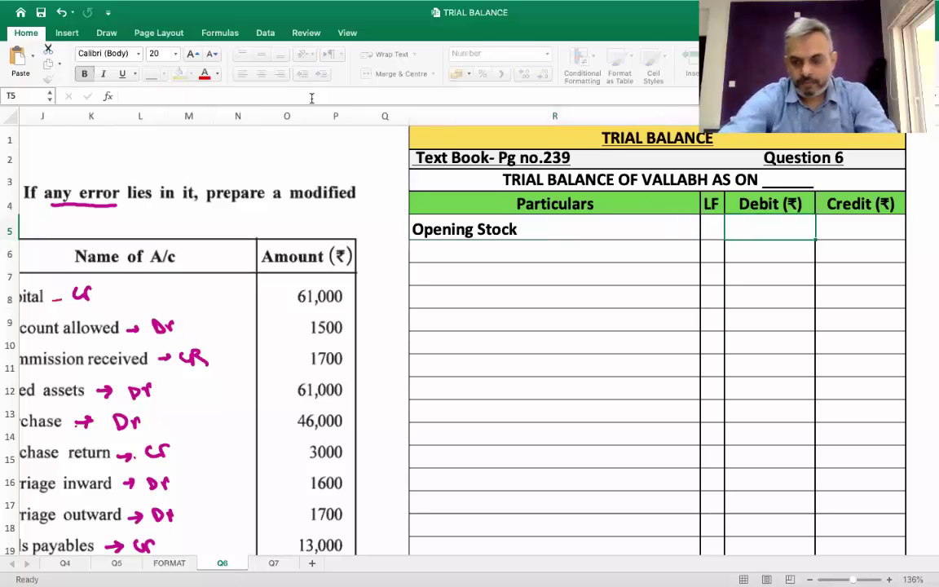
type("6")
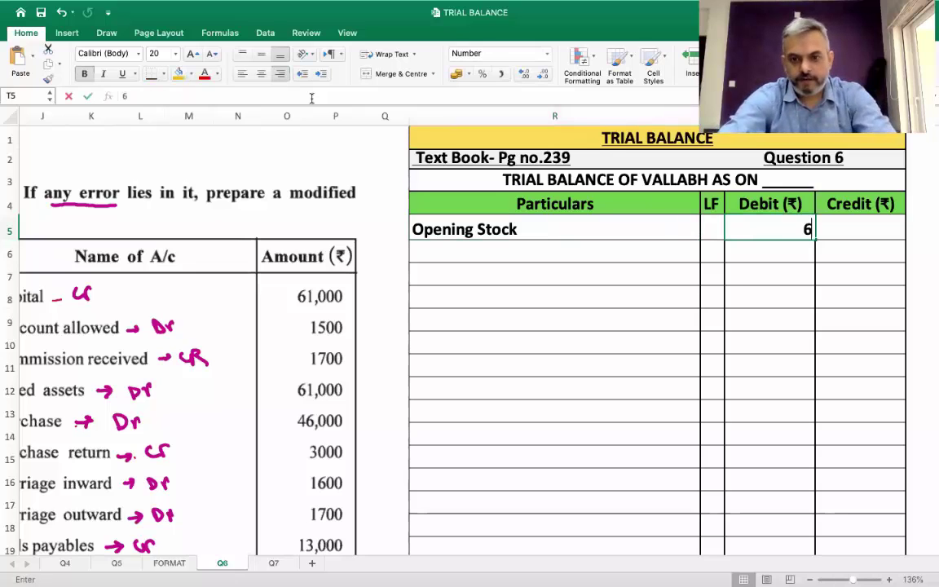
type(",000")
key("Return")
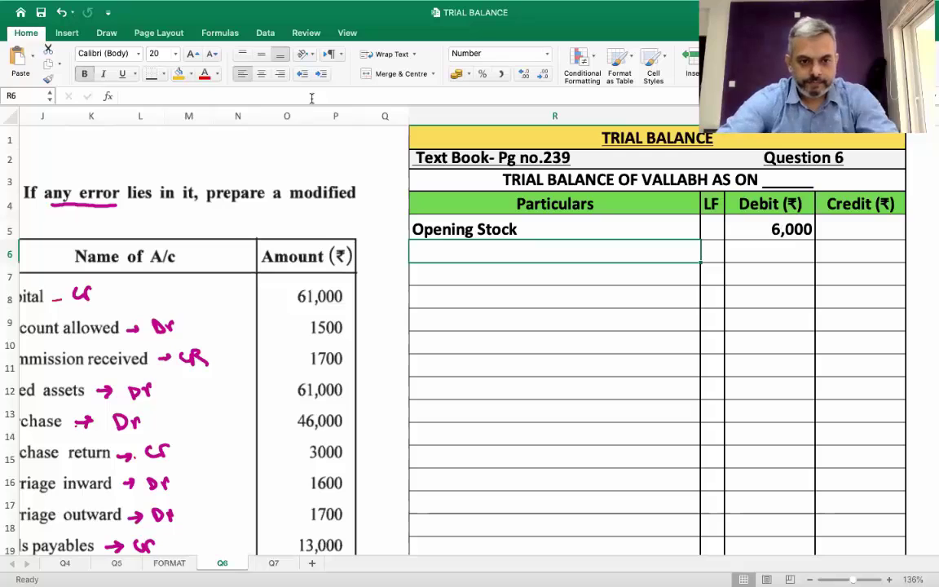
scroll(231, 371, "left", 10)
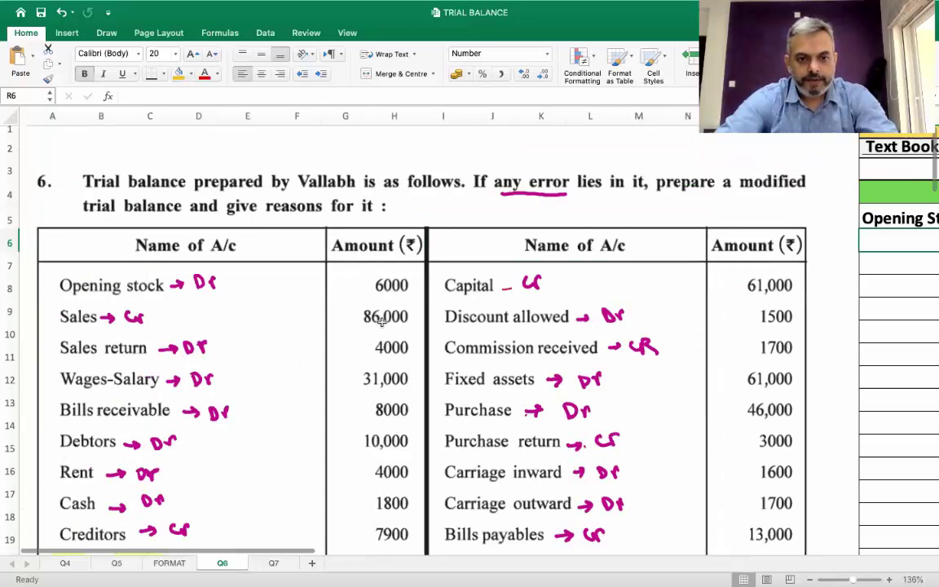
scroll(382, 322, "right", 10)
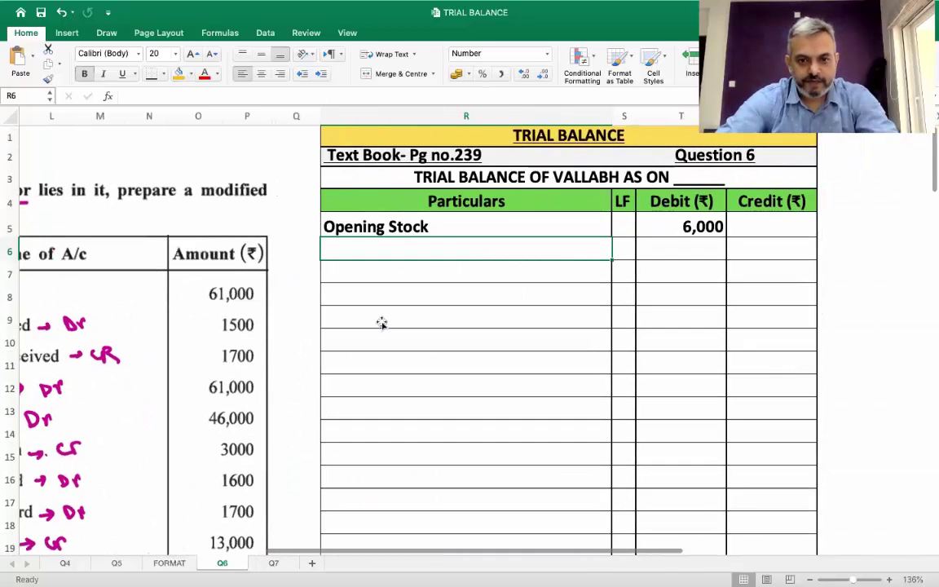
Add Sales with an 86,000 credit and Sales Return with a 4,000 debit
type("Sales")
key("Tab")
key("Tab")
key("Tab")
type("86")
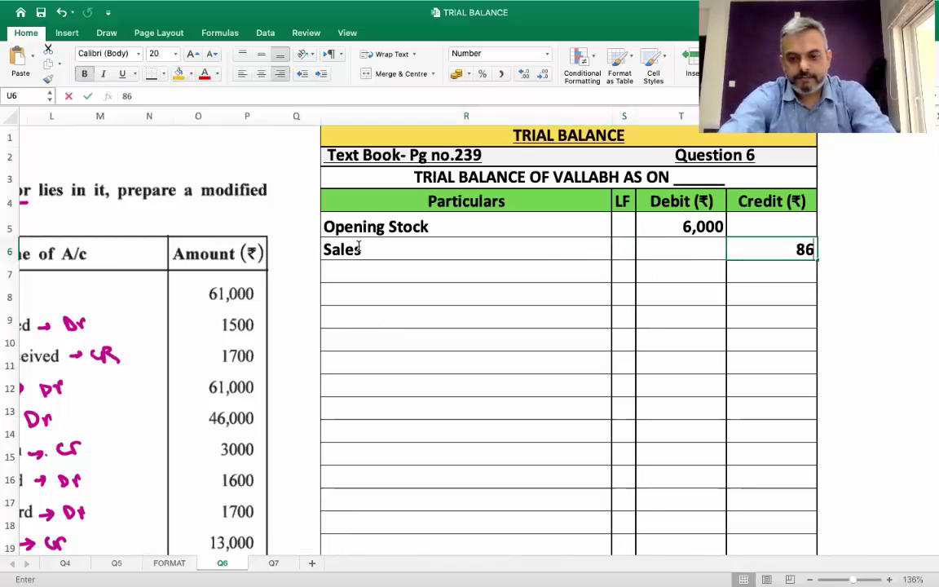
type(",00000")
key("Return")
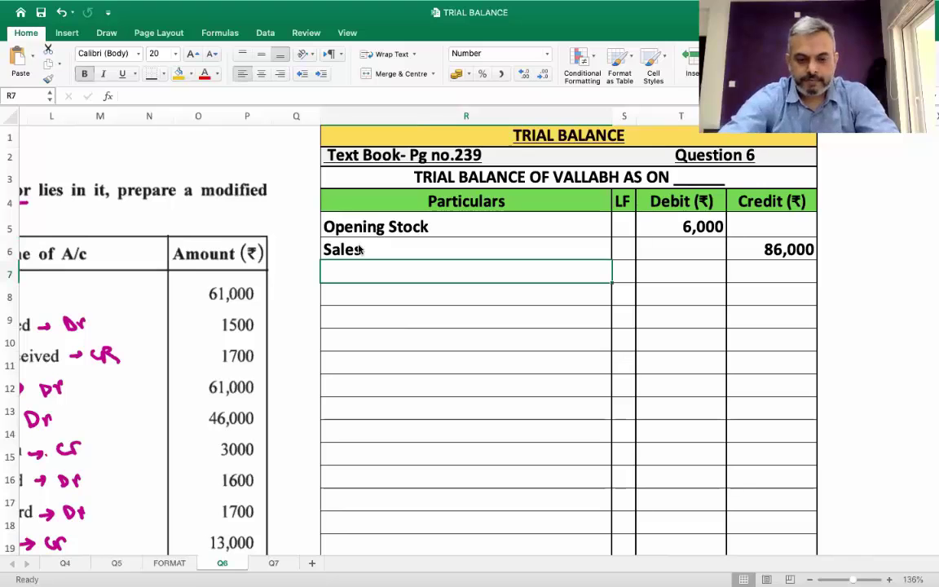
scroll(359, 250, "left", 10)
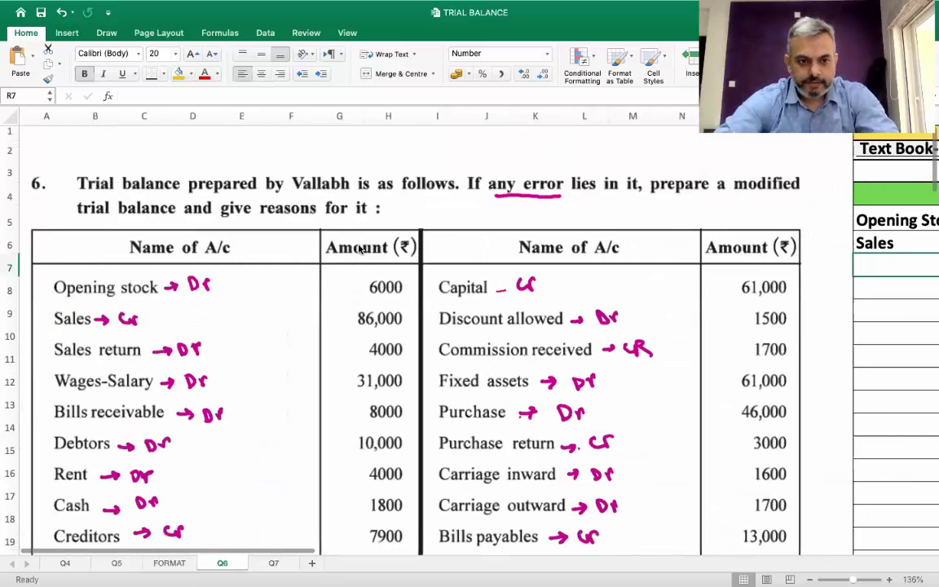
scroll(359, 250, "right", 10)
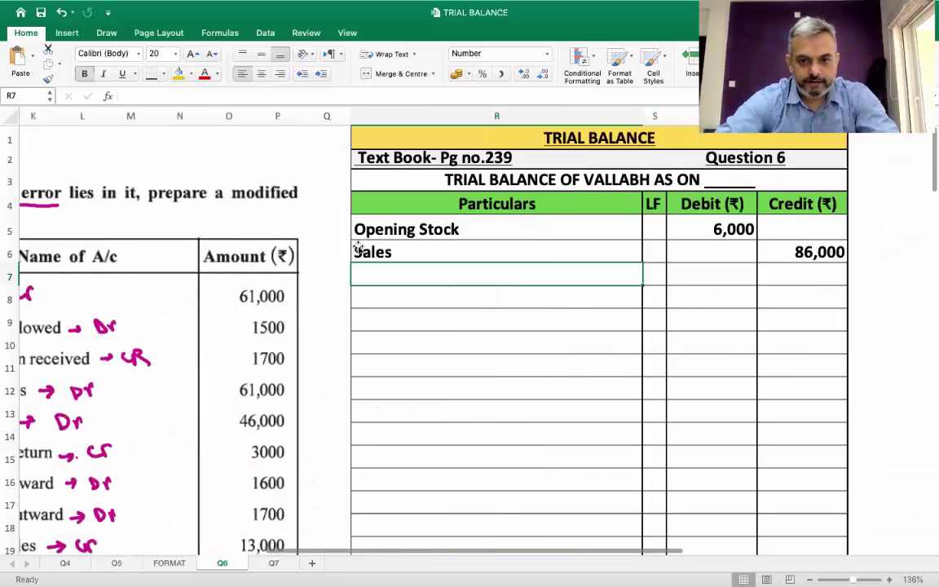
type("Sales R")
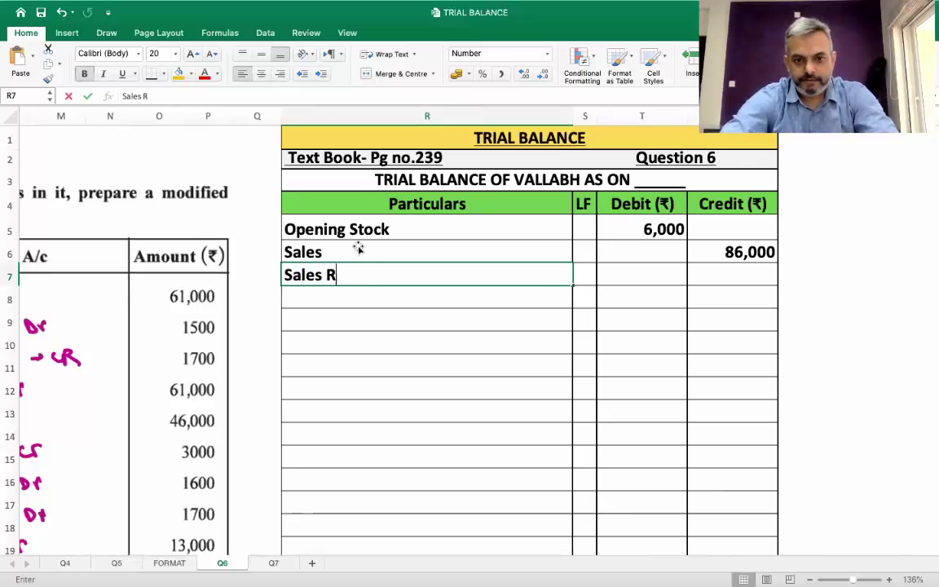
key("Tab")
key("Tab")
type("4000")
key("Return")
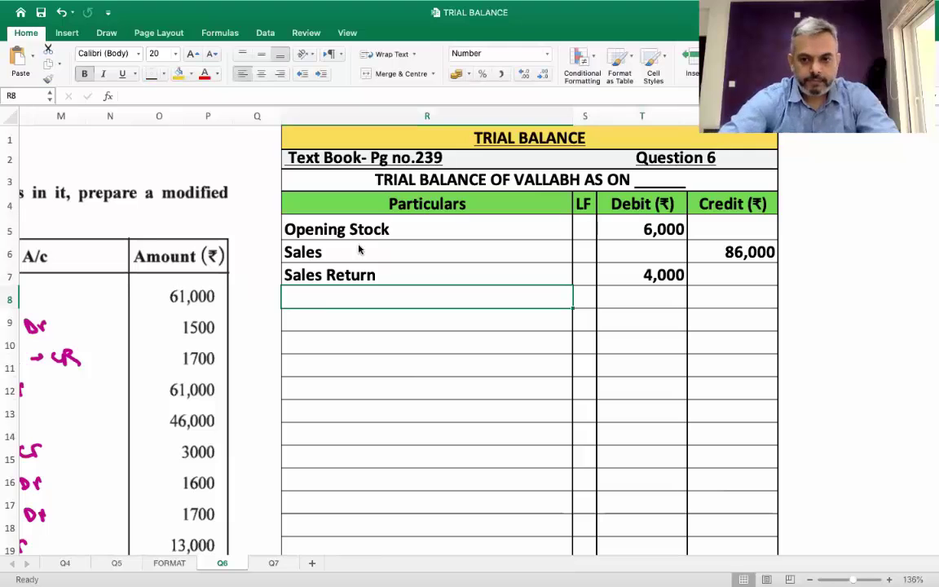
Add a Wages- Salary row with a 31,000 debit
scroll(359, 250, "left", 10)
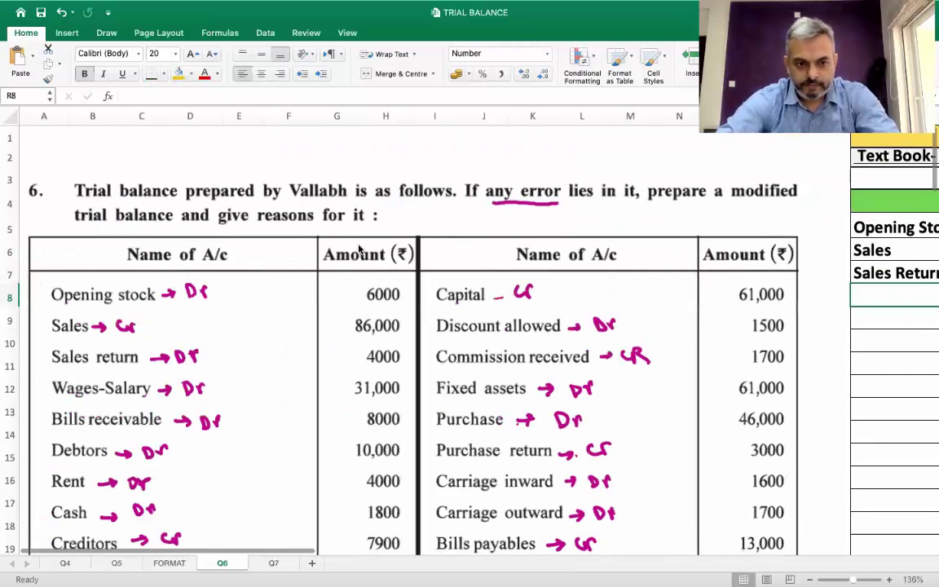
scroll(357, 247, "down", 2)
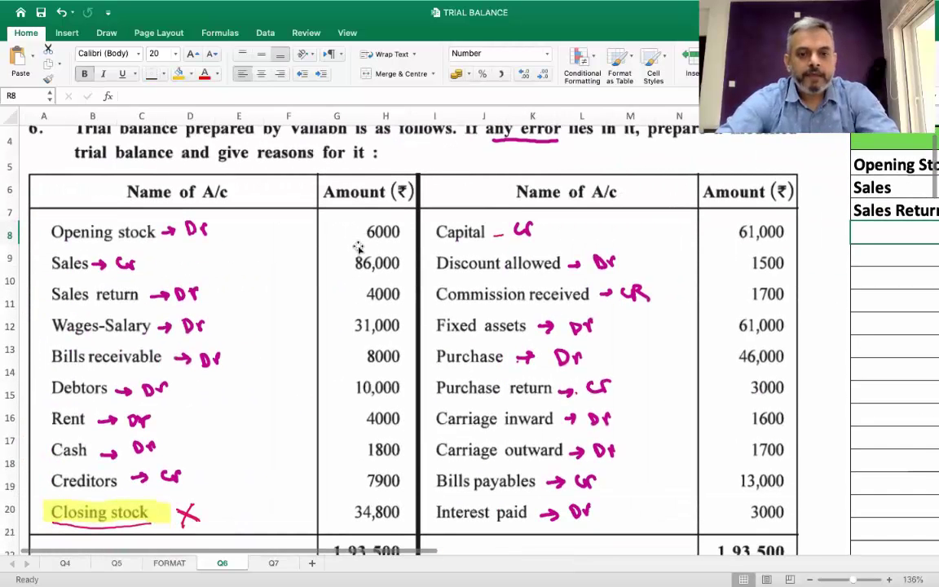
scroll(357, 246, "right", 10)
scroll(359, 248, "up", 2)
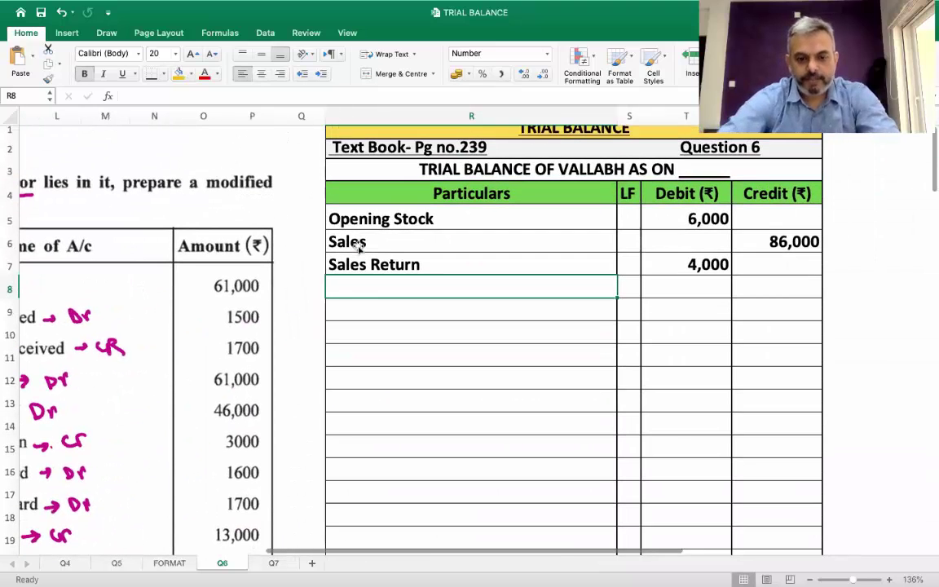
type("Wages- S")
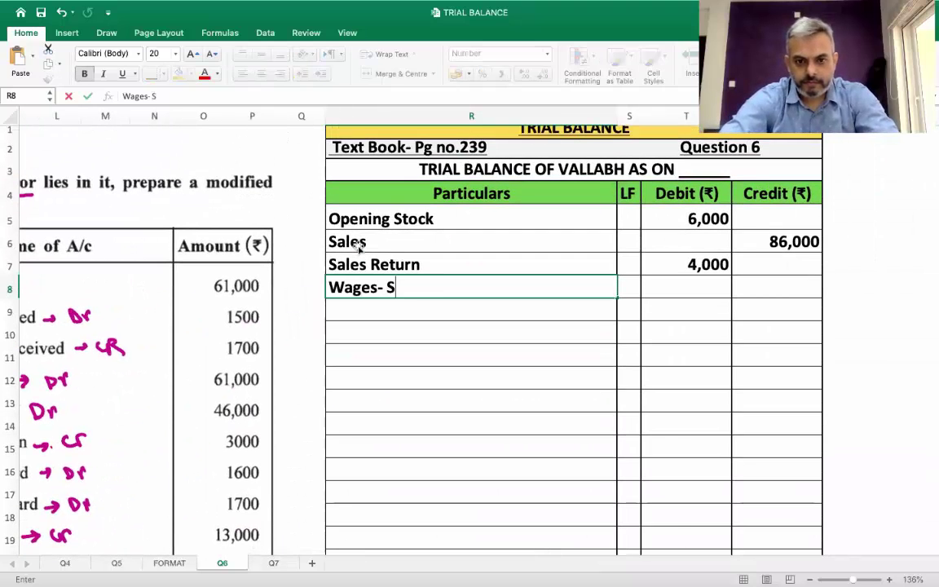
type("alary")
key("Tab")
key("Tab")
type("31,000")
key("Return")
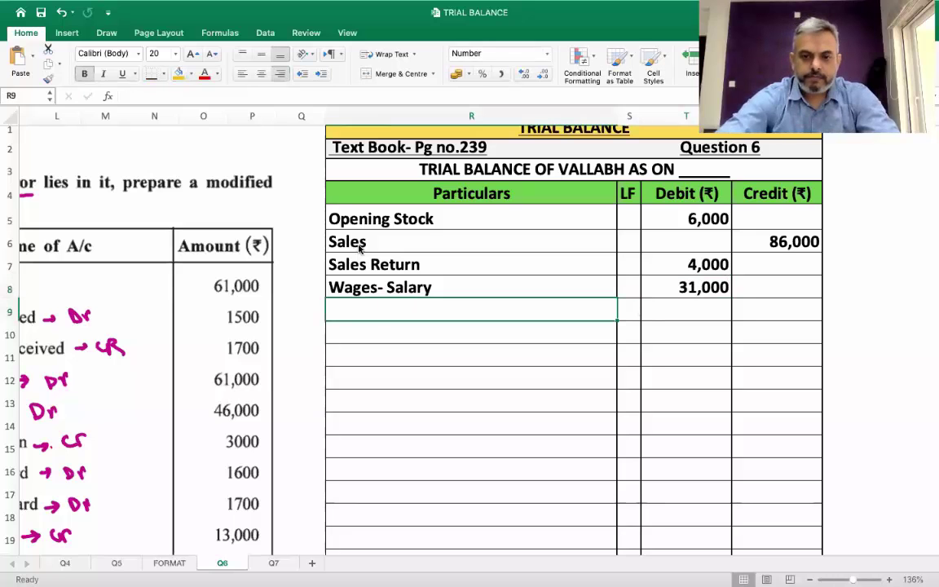
scroll(359, 248, "left", 10)
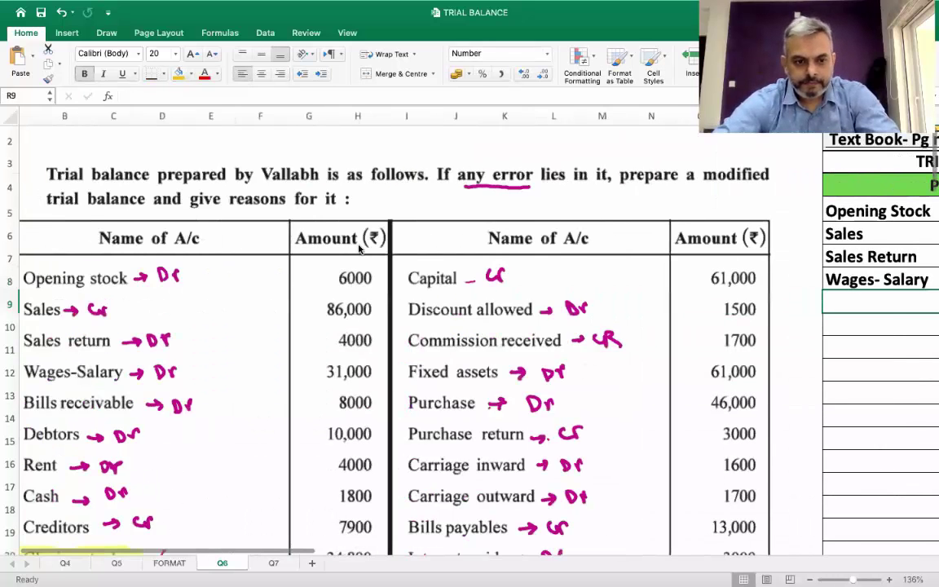
scroll(359, 249, "down", 1)
scroll(358, 249, "right", 10)
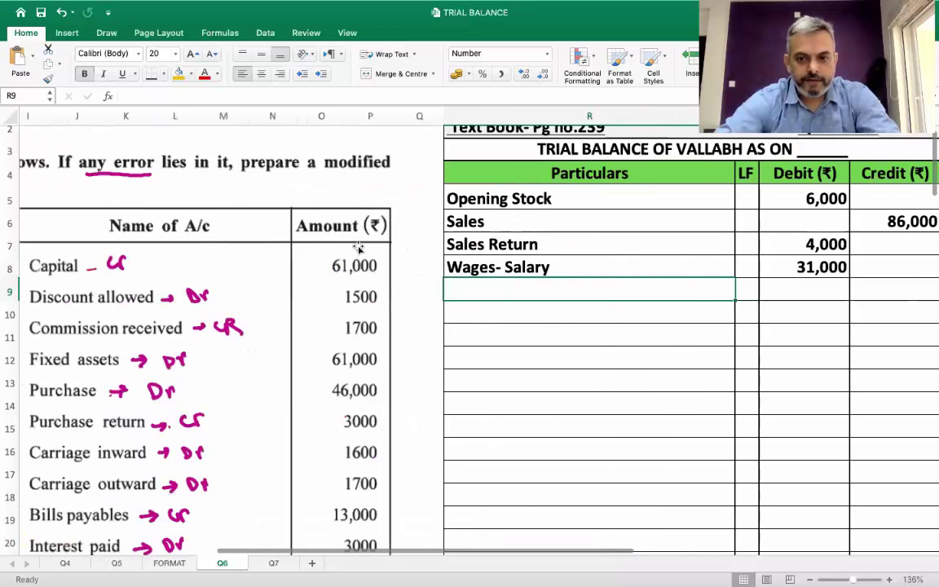
scroll(359, 249, "right", 1)
Add Bill Receivable with an 8,000 debit
type("Bill Receivable")
key("Tab")
key("Tab")
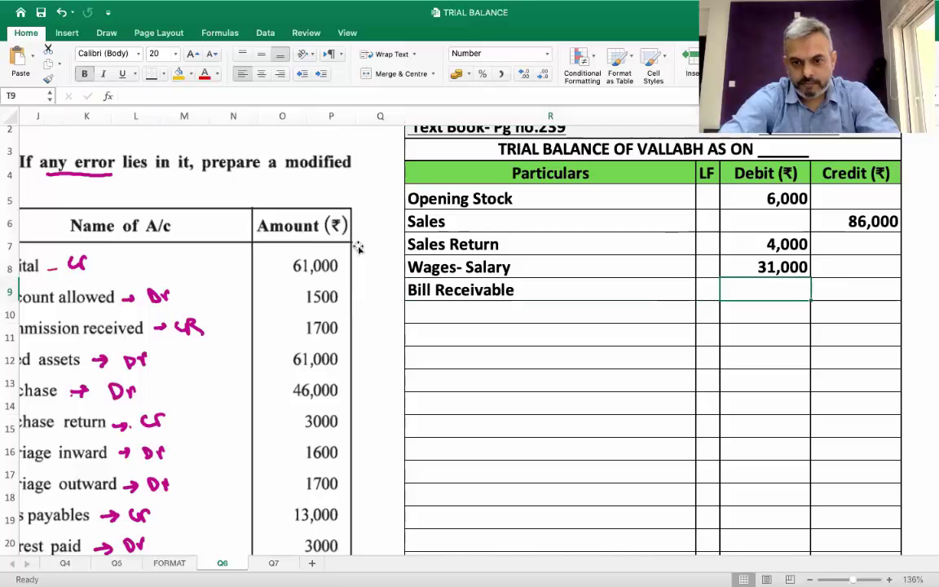
type("8000")
key("Return")
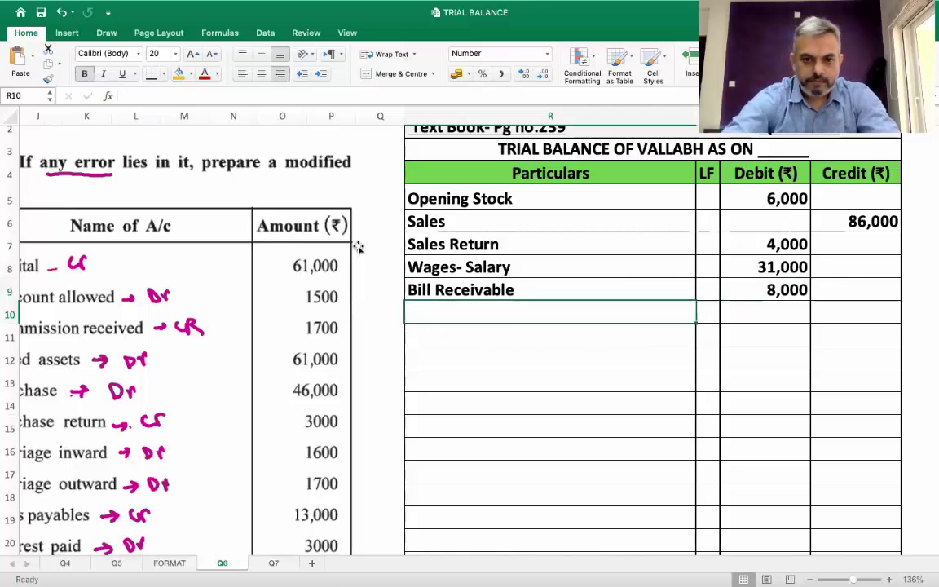
scroll(358, 249, "left", 10)
scroll(359, 249, "down", 3)
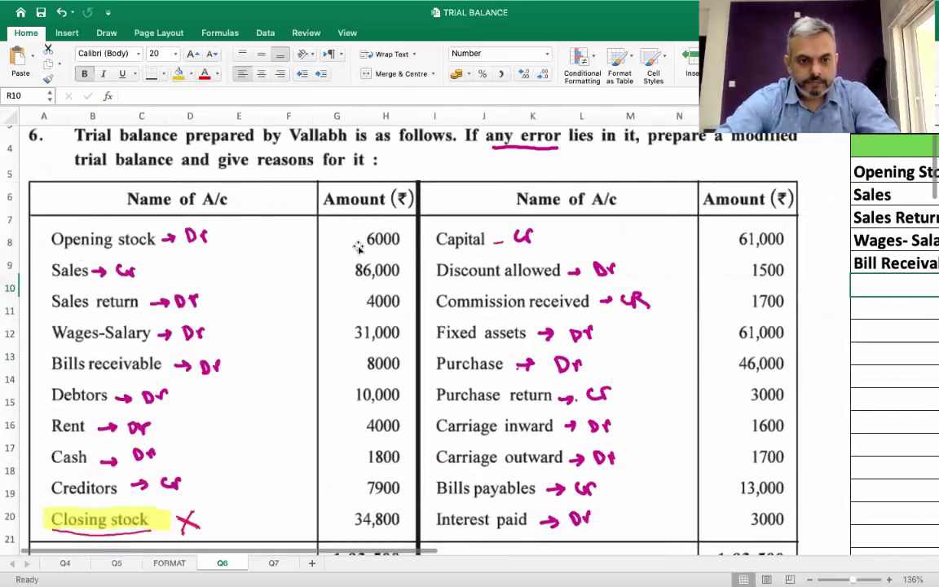
scroll(359, 249, "up", 3)
scroll(359, 249, "right", 10)
scroll(359, 249, "right", 5)
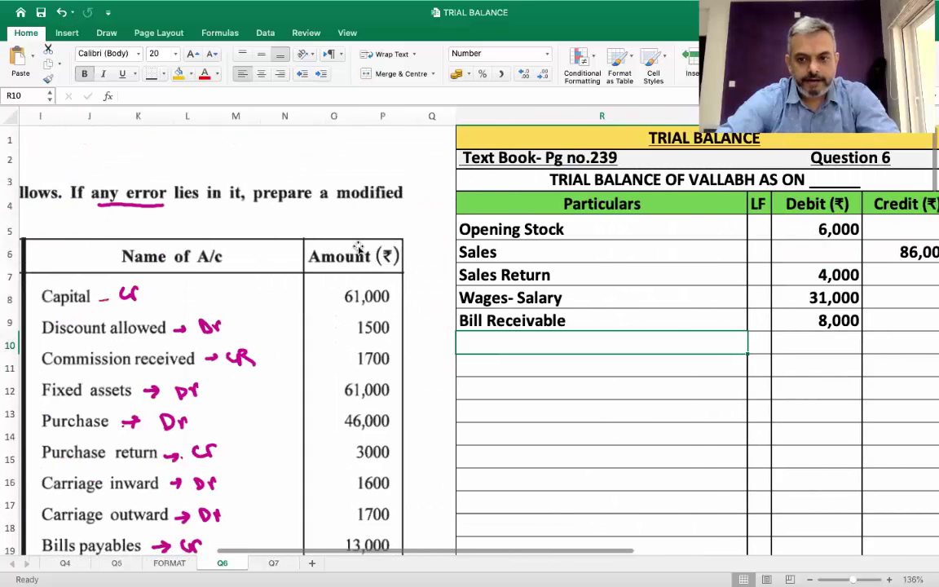
Add Debtors with a 10,000 debit
type("Debtors")
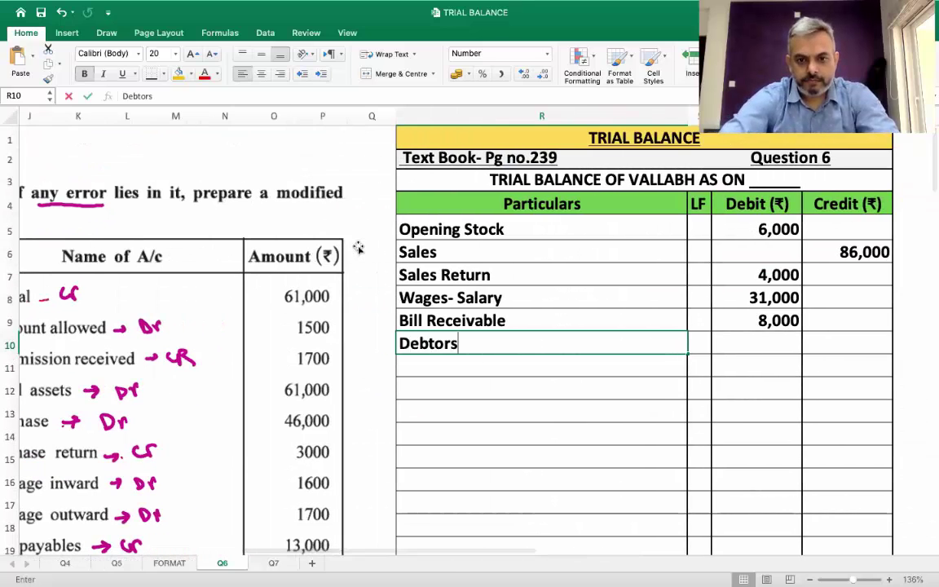
key("Tab")
key("Tab")
type("1000")
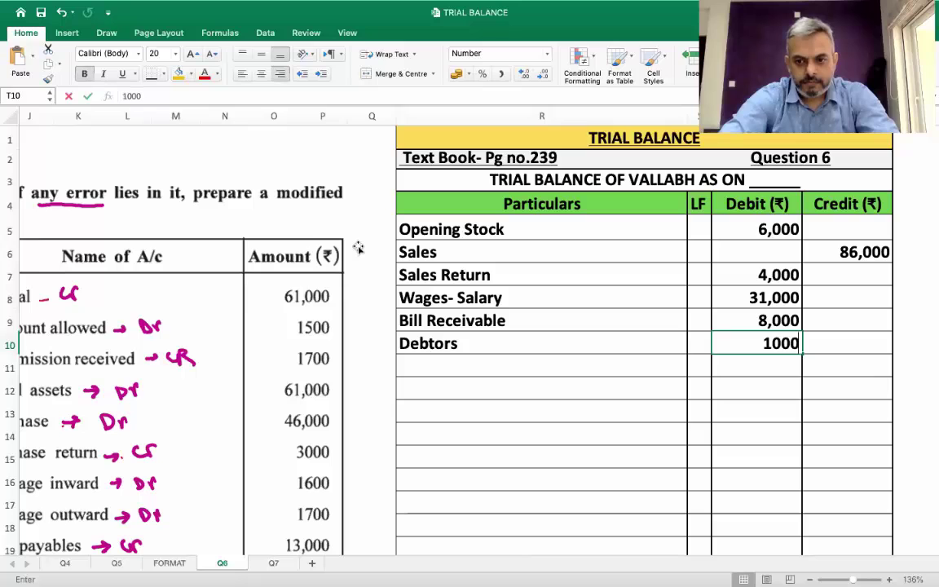
type("0")
key("Return")
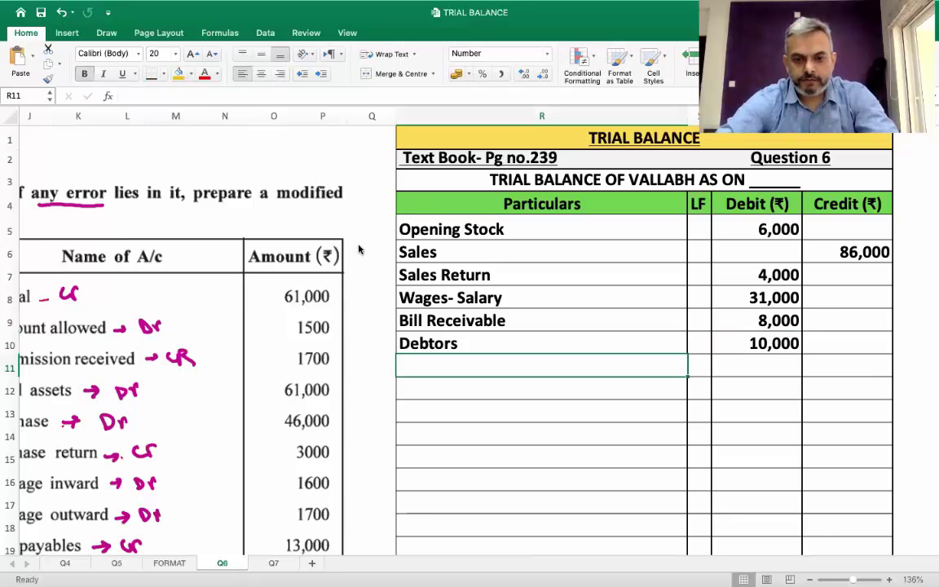
scroll(358, 248, "left", 9)
scroll(359, 248, "down", 2)
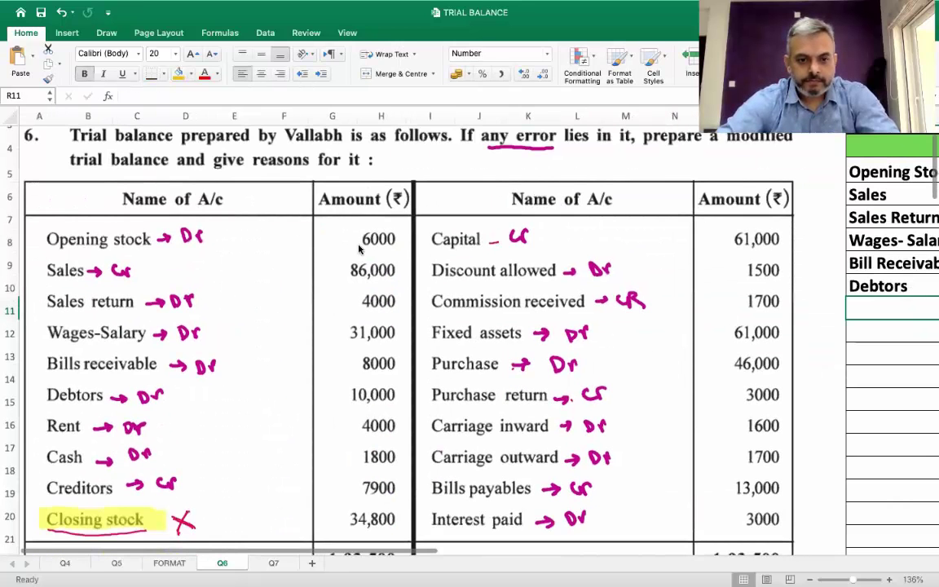
scroll(359, 249, "right", 9)
scroll(359, 249, "up", 3)
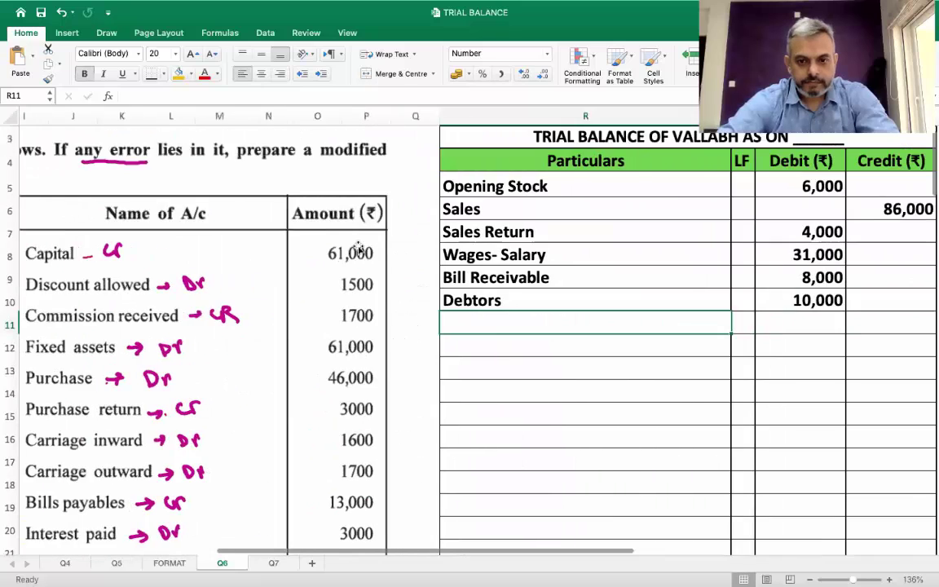
Add Rent with a 4,000 debit
type("Rent")
key("Tab")
key("Tab")
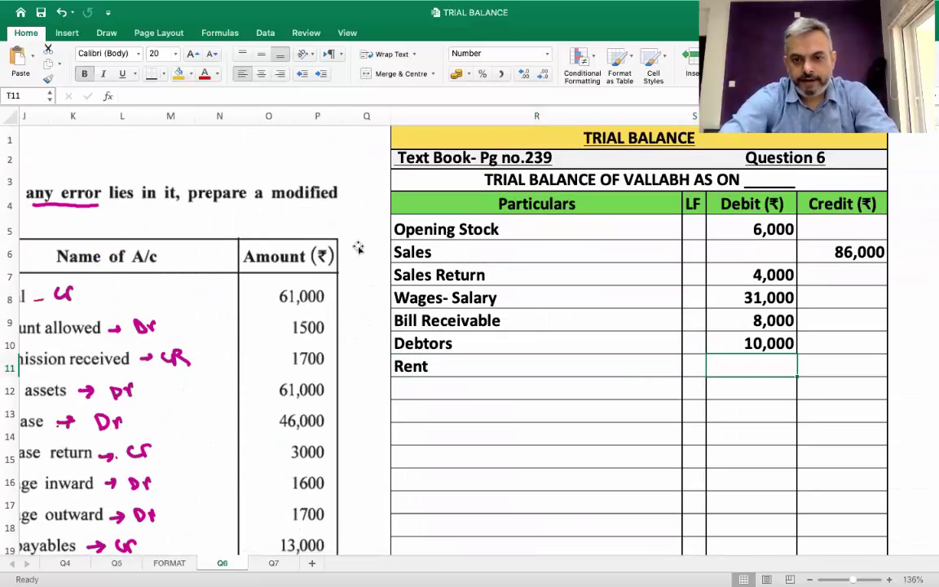
type("4000")
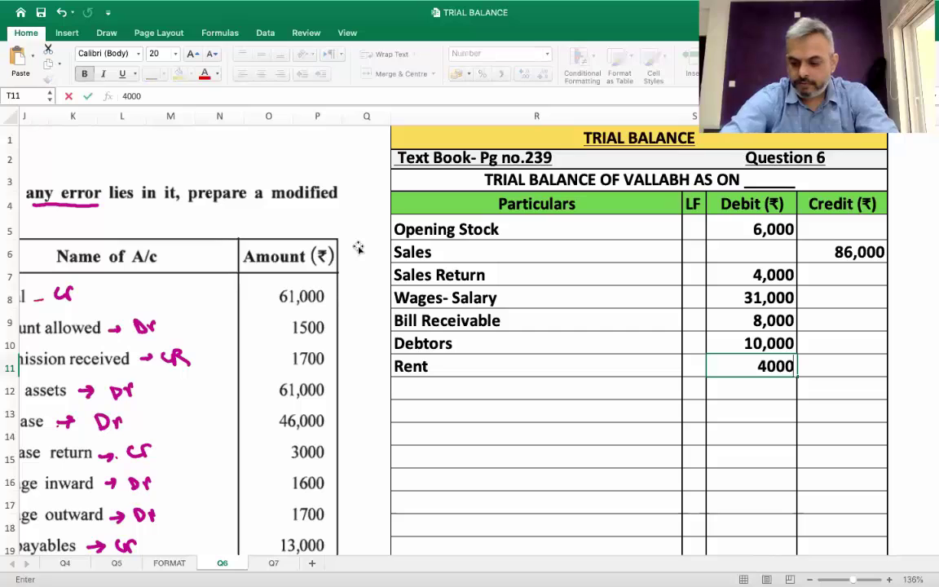
key("Return")
scroll(359, 249, "left", 9)
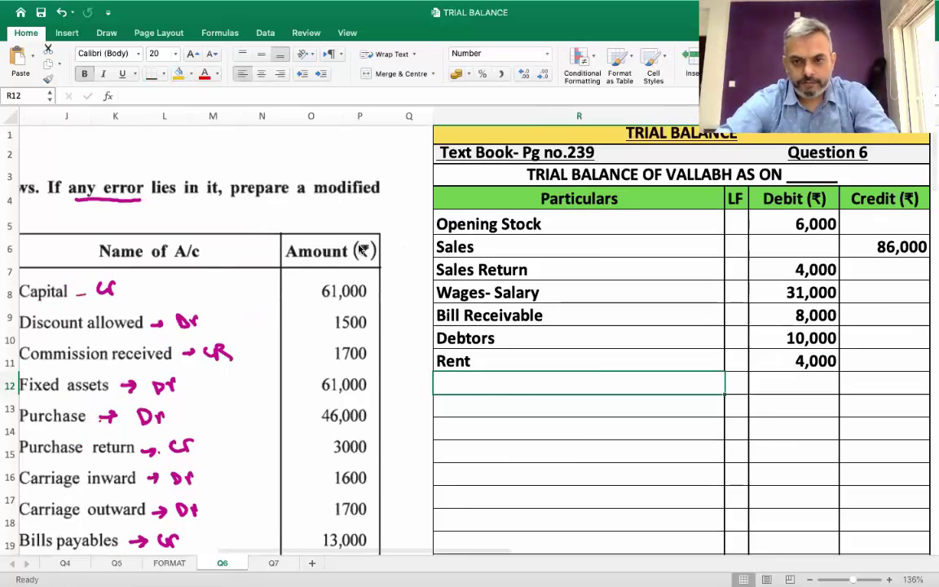
scroll(359, 249, "down", 1)
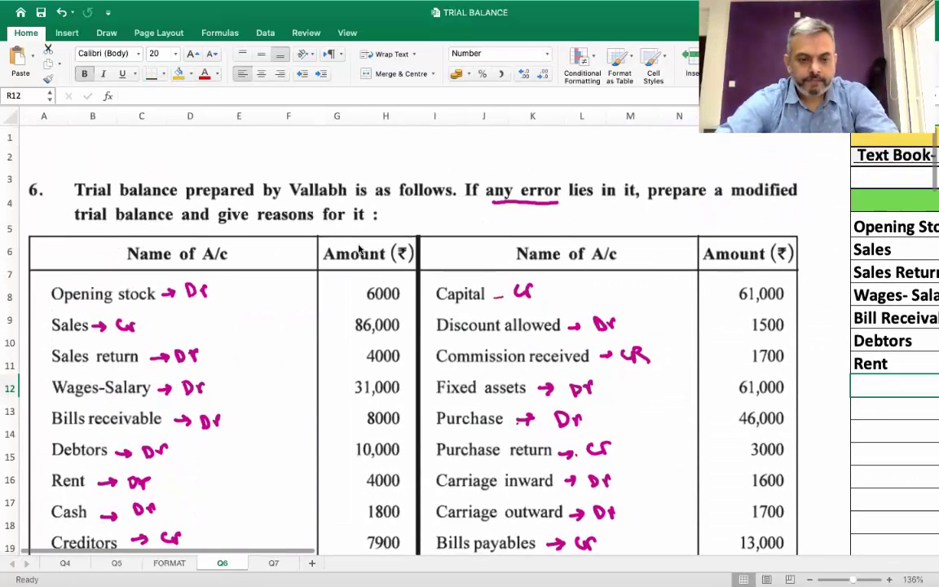
scroll(359, 249, "right", 1)
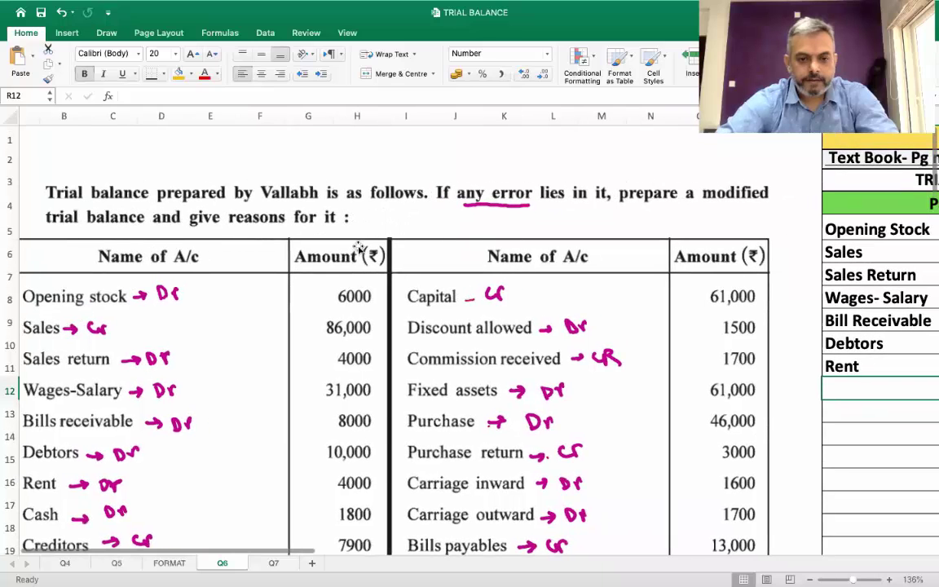
scroll(358, 249, "right", 5)
Add Cash with a 1,800 debit
type("Cash")
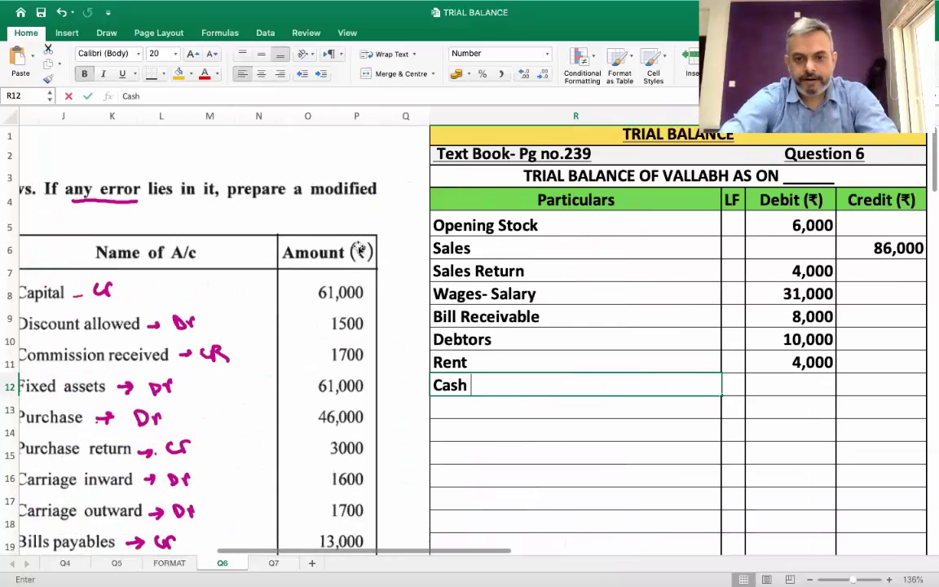
key("Tab")
key("Tab")
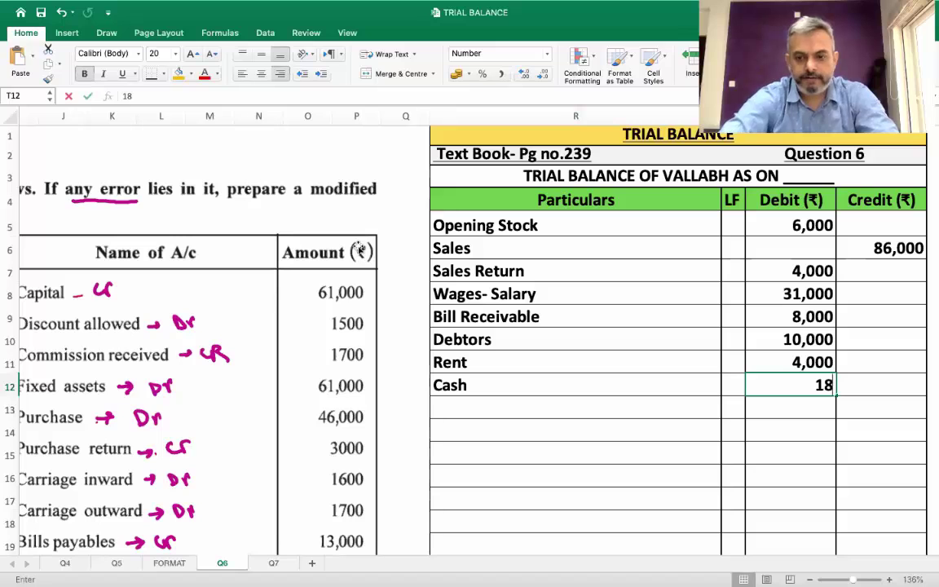
key("Return")
scroll(359, 249, "left", 8)
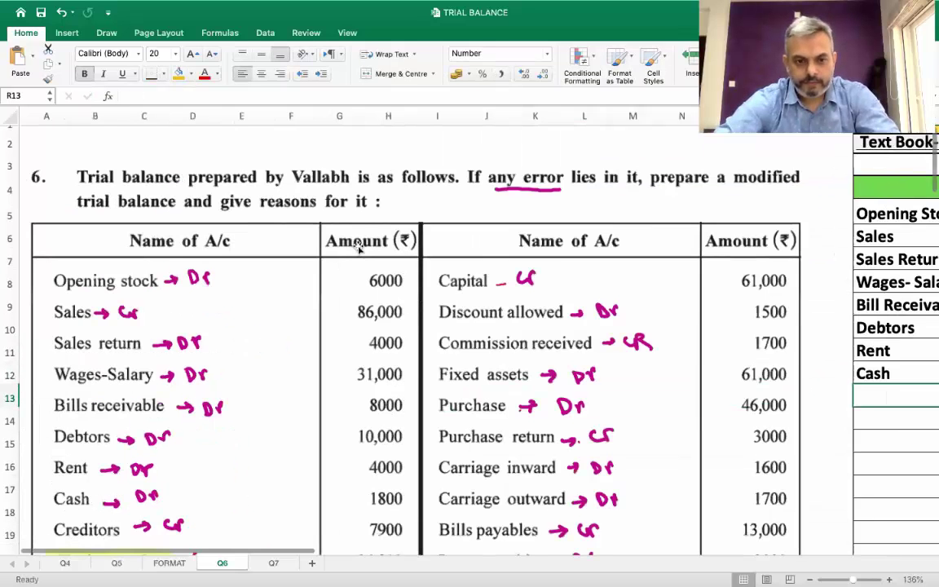
scroll(359, 249, "down", 1)
scroll(359, 248, "right", 6)
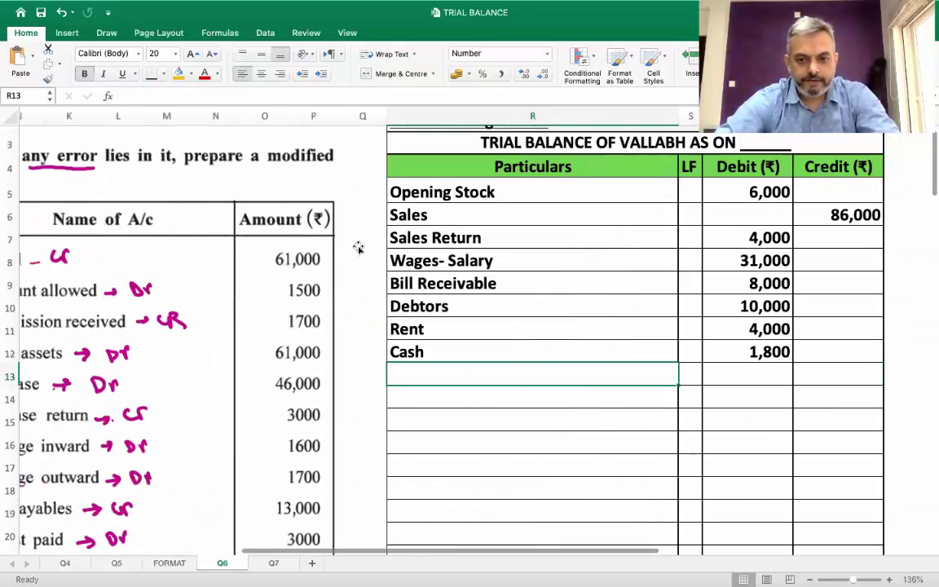
Add Creditors with a 7,900 credit
type("Creditors")
key("Tab")
key("Tab")
key("Tab")
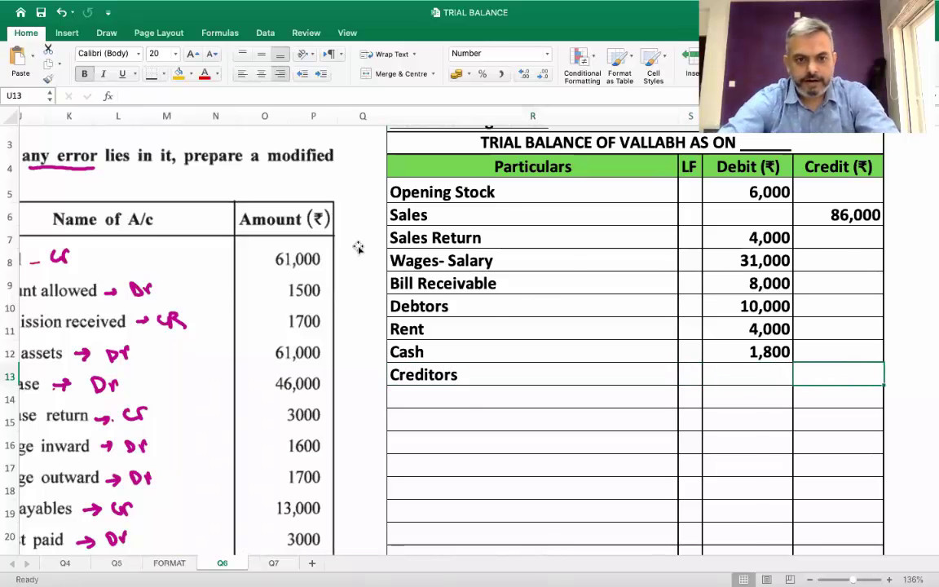
scroll(359, 247, "left", 8)
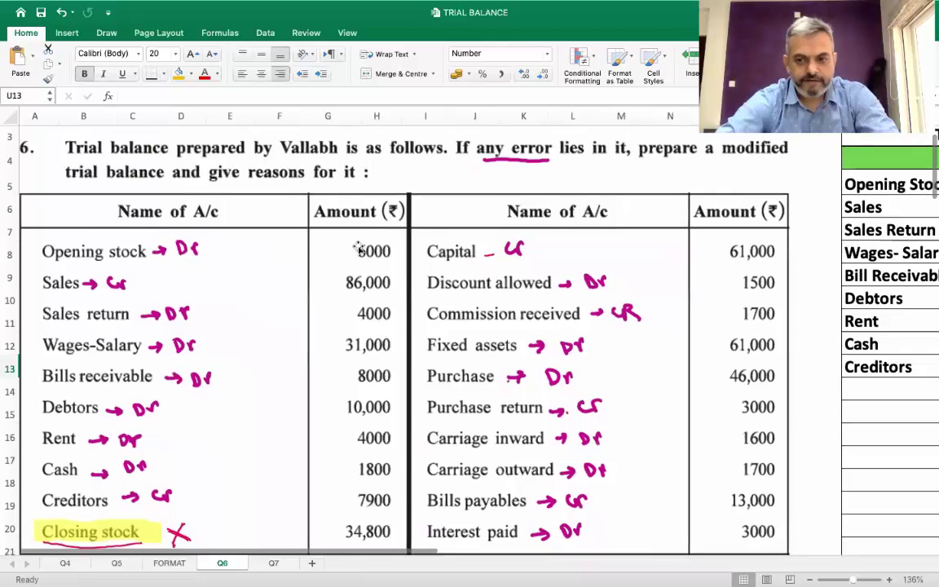
scroll(359, 248, "right", 8)
type("70")
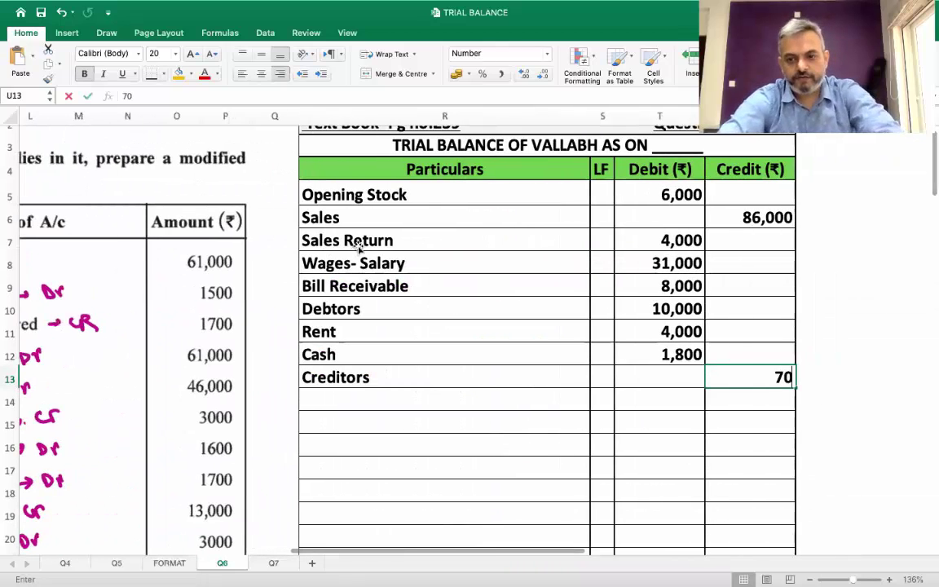
key("BackSpace")
type("900")
key("Return")
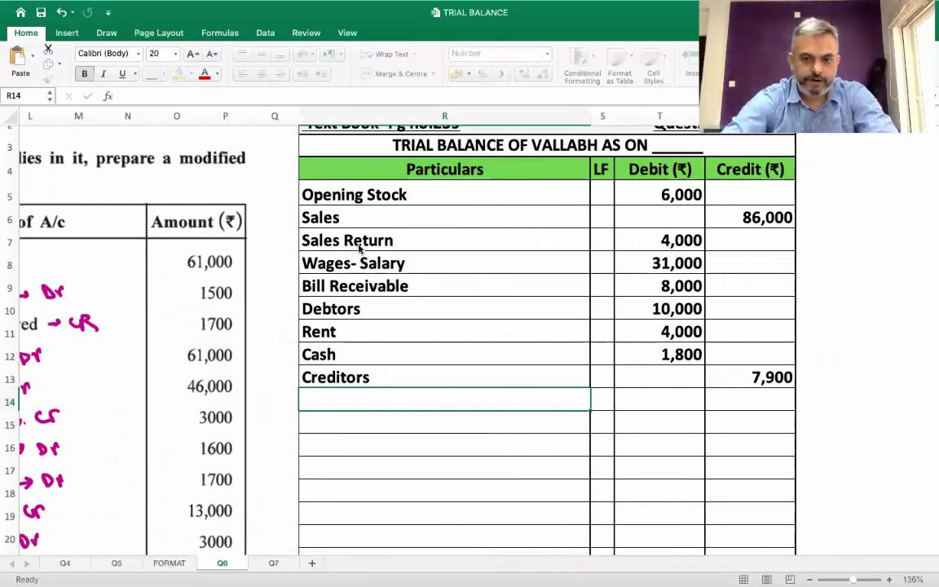
scroll(359, 249, "left", 1)
scroll(359, 249, "up", 1)
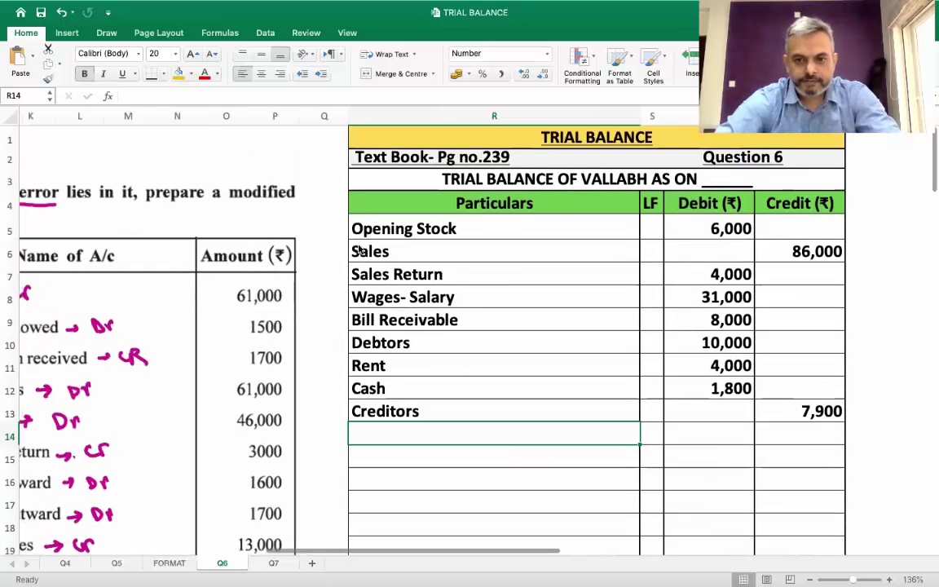
scroll(360, 250, "left", 6)
scroll(360, 250, "right", 7)
scroll(360, 250, "right", 2)
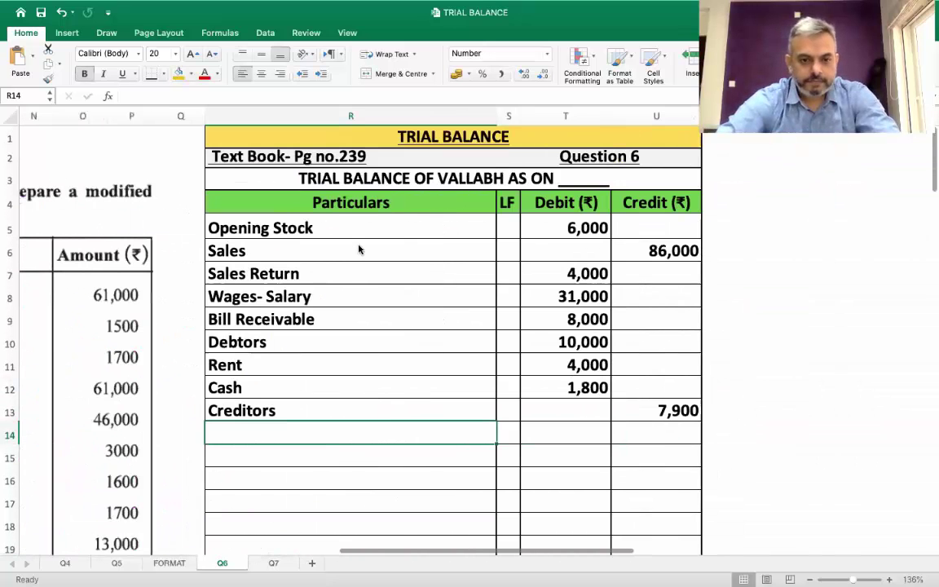
Add Capital with a 61,000 credit
type("Capital")
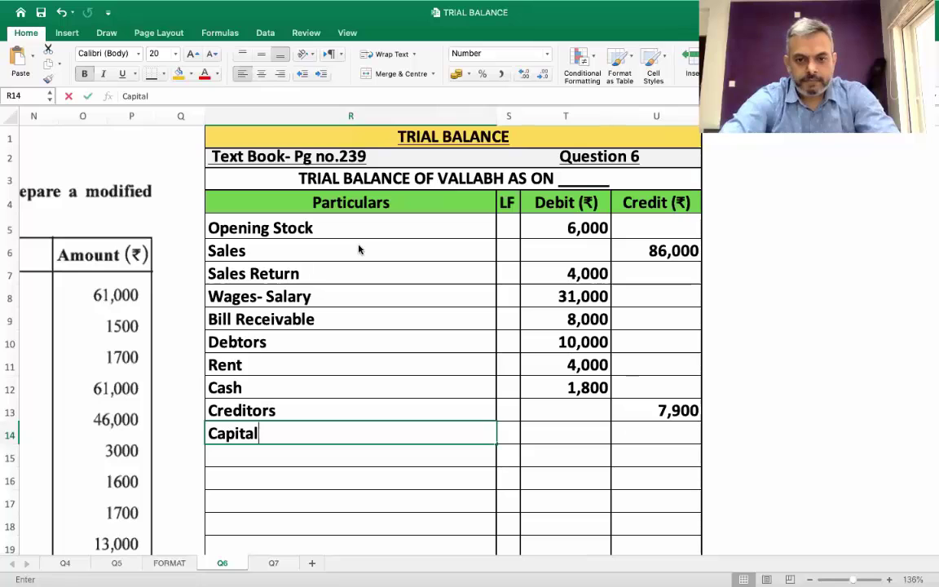
key("Tab")
key("Tab")
scroll(359, 250, "left", 4)
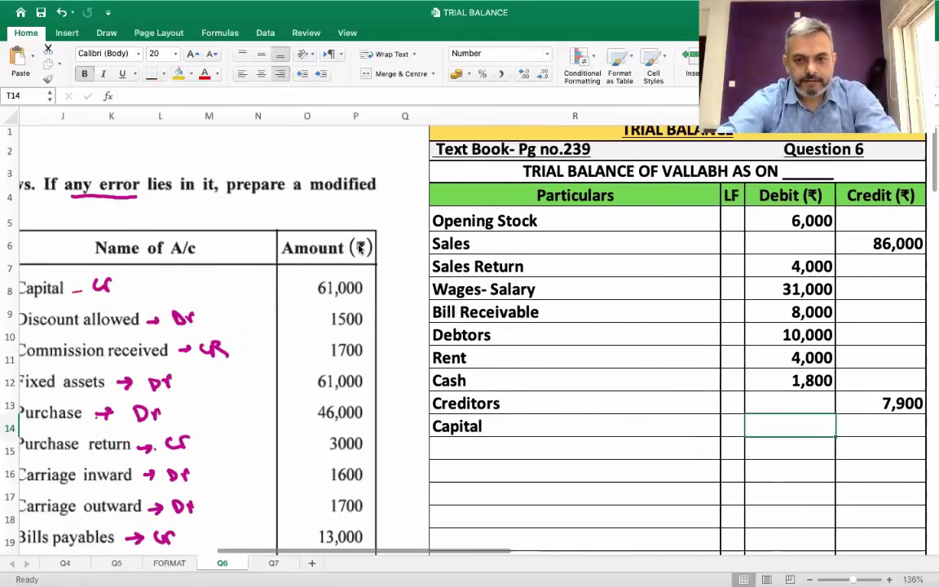
scroll(360, 250, "right", 1)
key("Tab")
type("61,000")
key("Return")
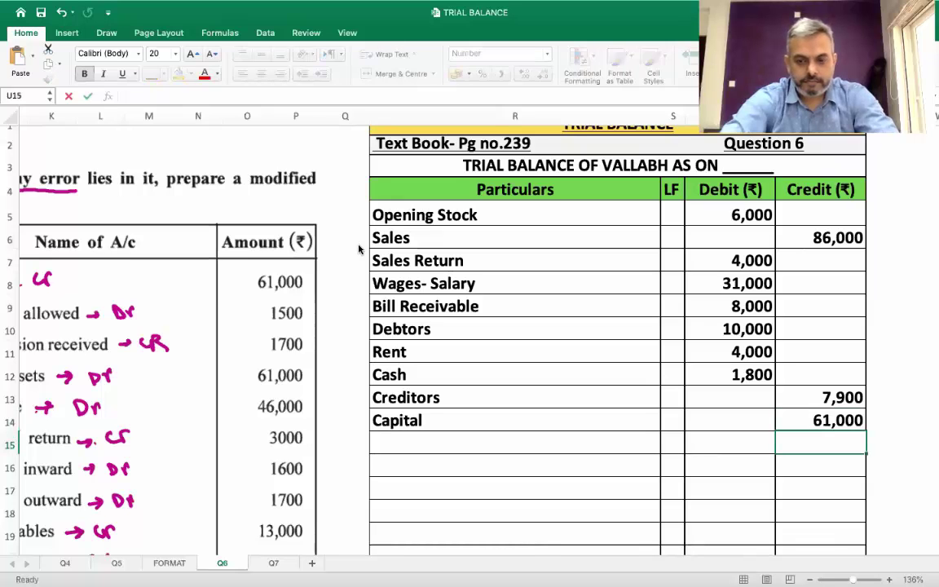
key("Left")
key("Left")
key("Left")
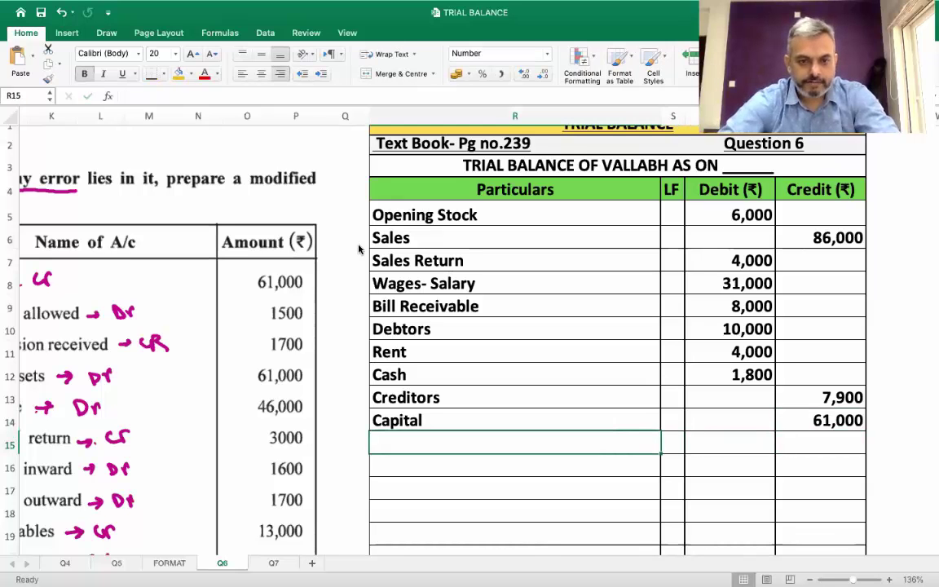
scroll(360, 250, "left", 2)
scroll(360, 251, "down", 1)
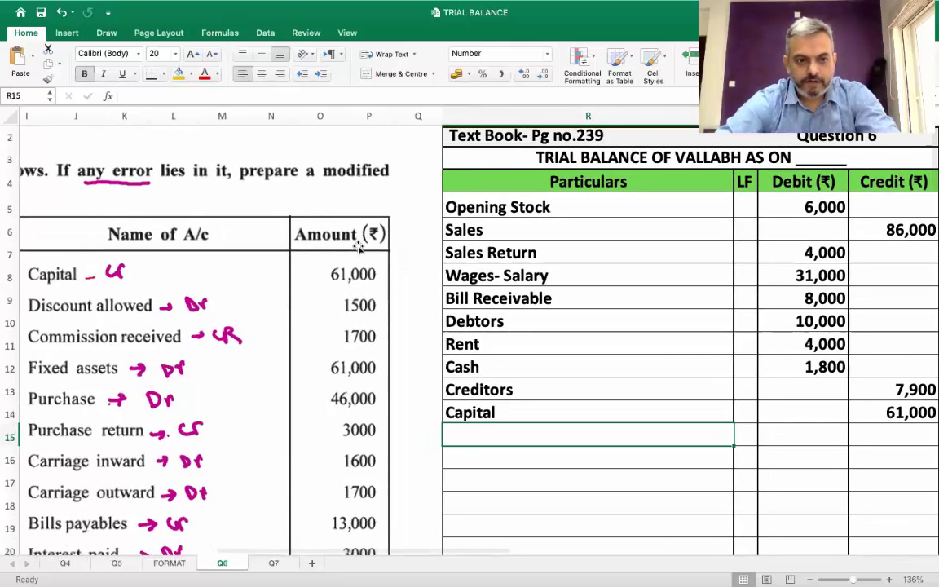
scroll(359, 249, "right", 5)
scroll(359, 249, "up", 1)
scroll(359, 248, "left", 1)
scroll(358, 248, "up", 1)
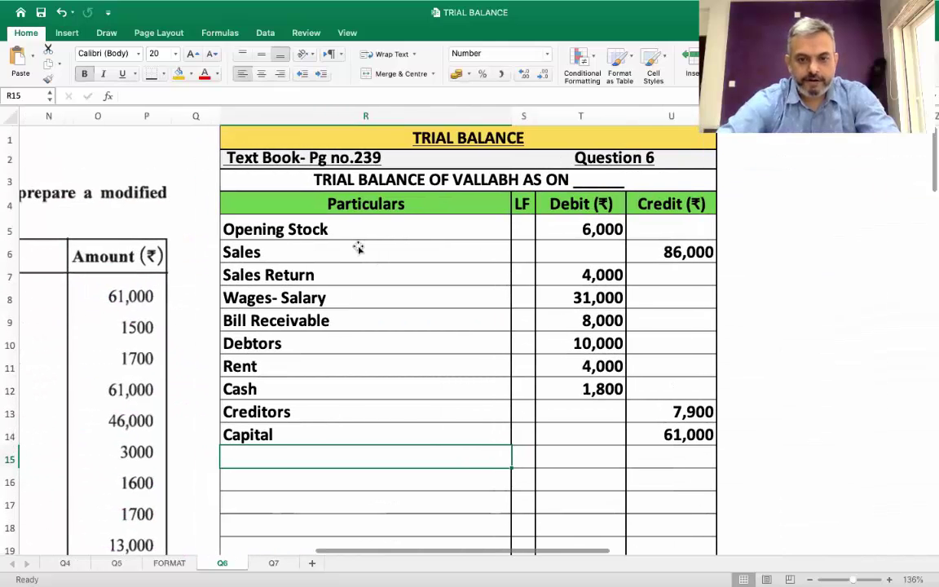
Add Discount Allowed with a 1,500 debit
type("Discount All")
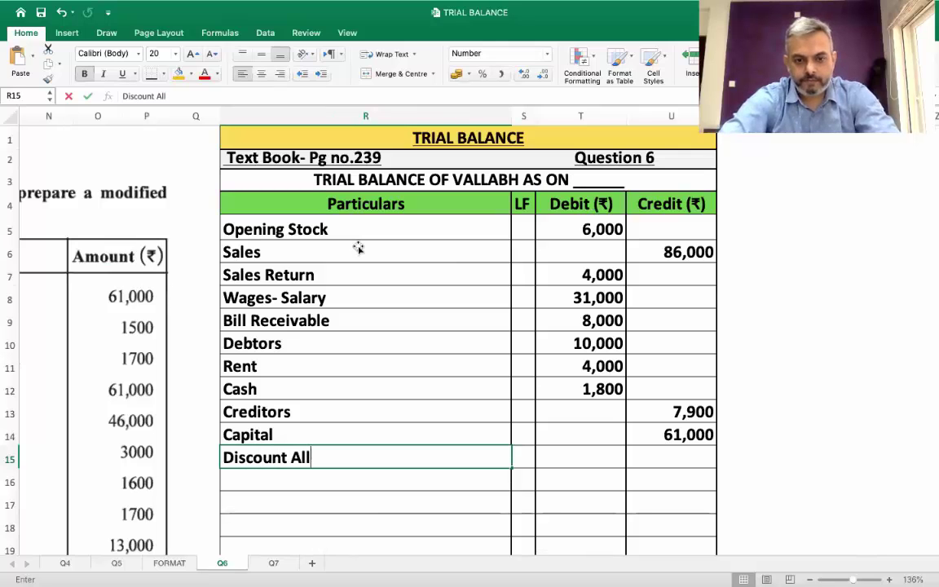
type("owed")
key("Tab")
key("Tab")
type("15")
key("Return")
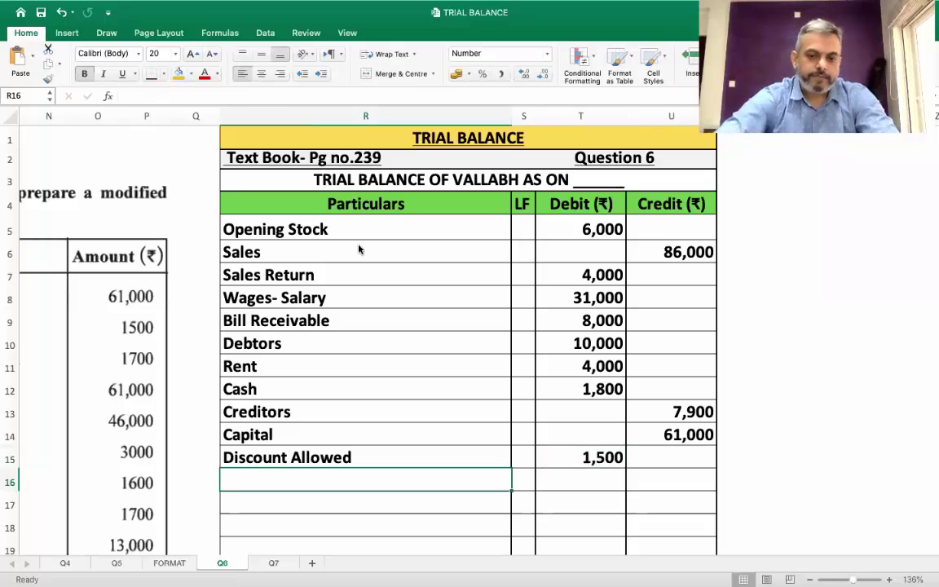
scroll(359, 249, "left", 10)
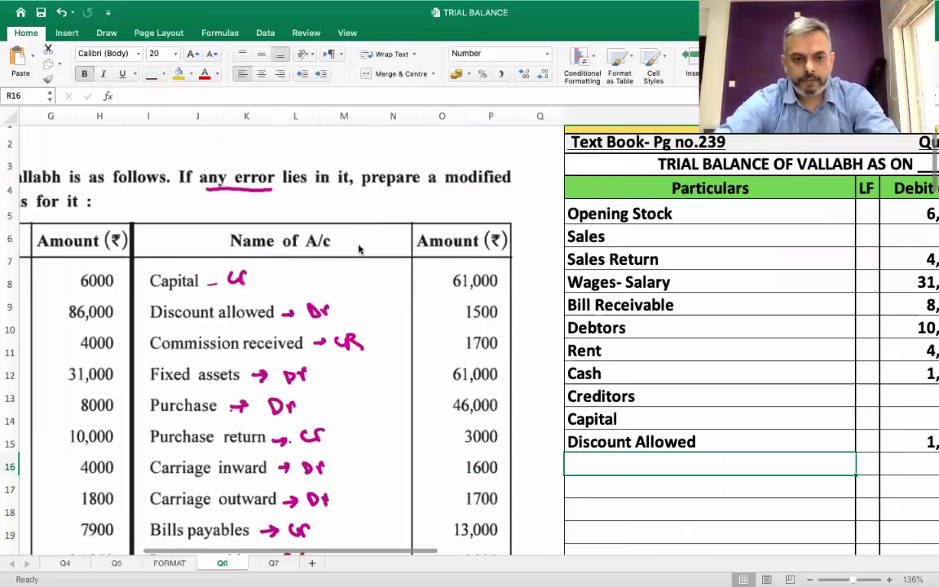
scroll(358, 249, "right", 2)
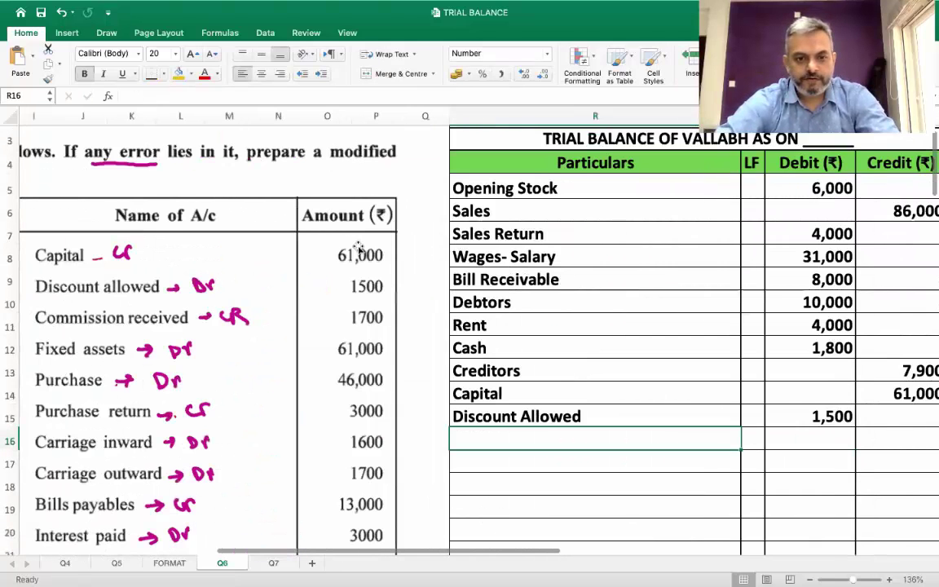
scroll(359, 248, "right", 4)
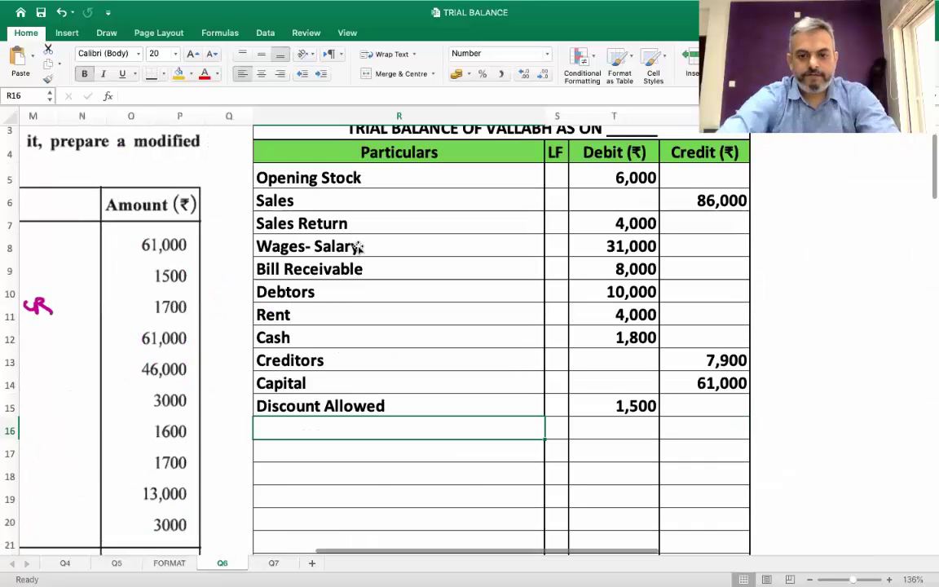
Add Commission Received with a 1,700 credit
type("Commissio")
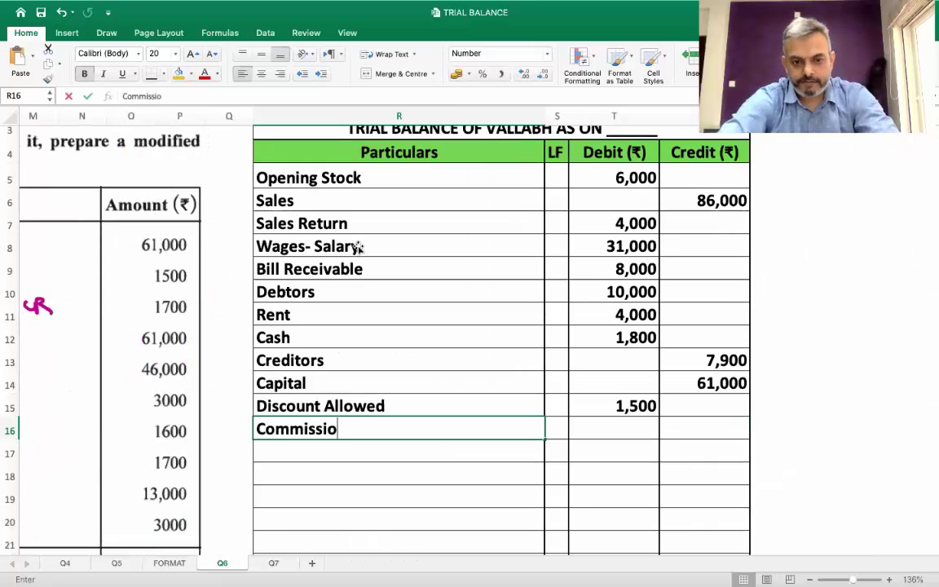
type("n Received")
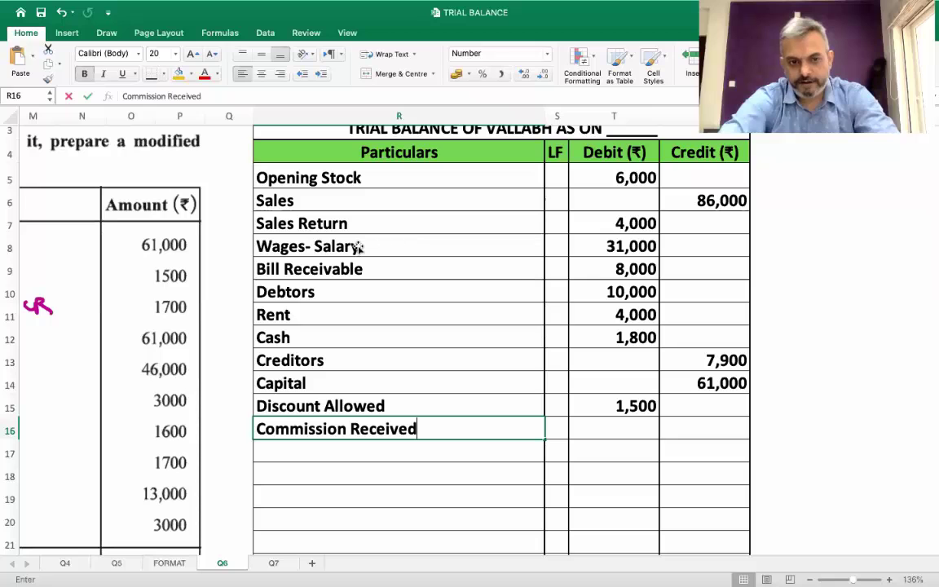
key("Tab")
key("Tab")
key("Tab")
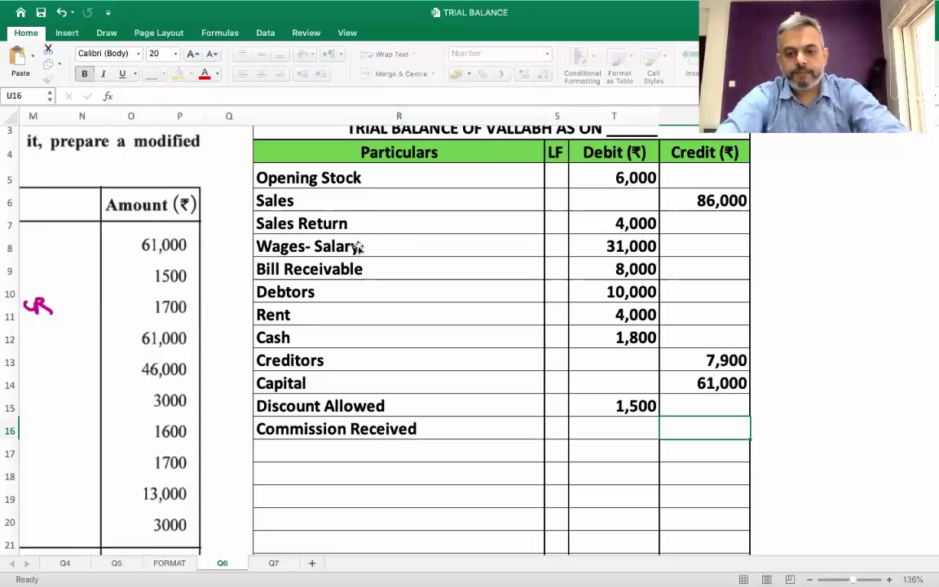
type("1700")
key("Return")
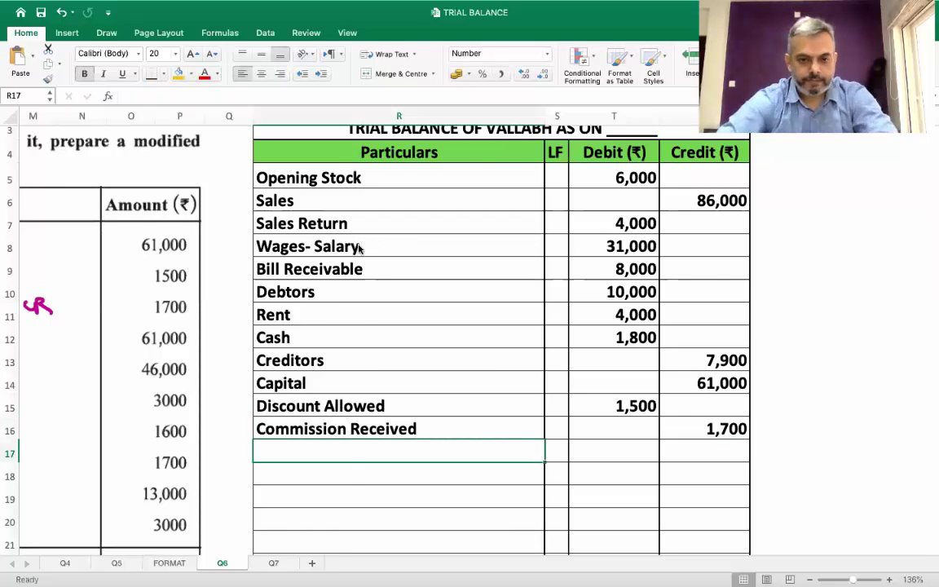
scroll(359, 249, "left", 10)
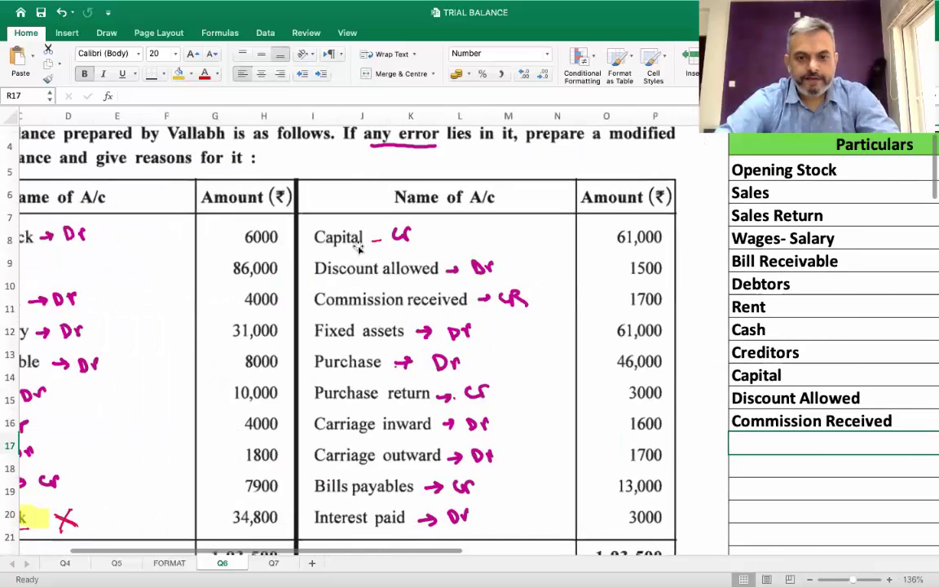
scroll(359, 248, "right", 10)
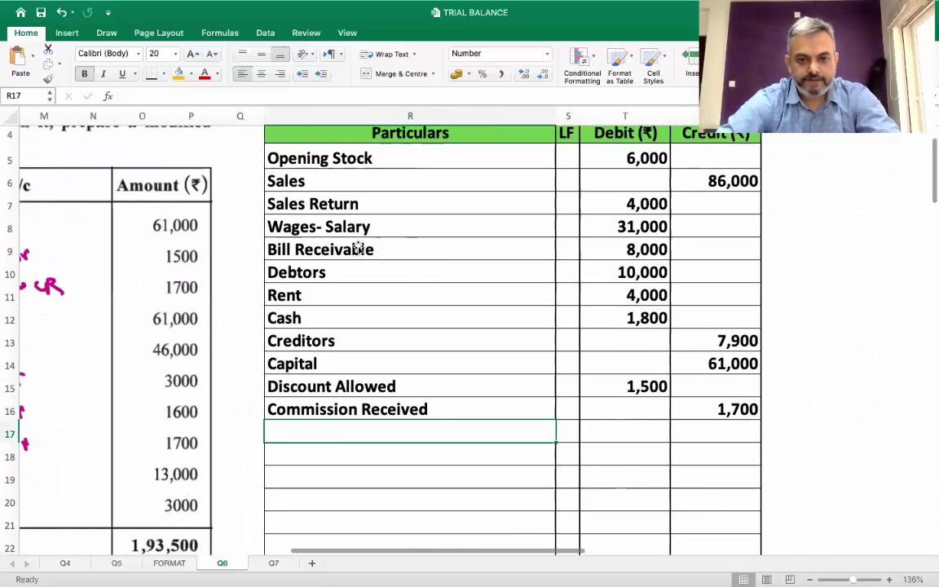
Add Fixed Assets with a 61,000 debit
type("Fixed As")
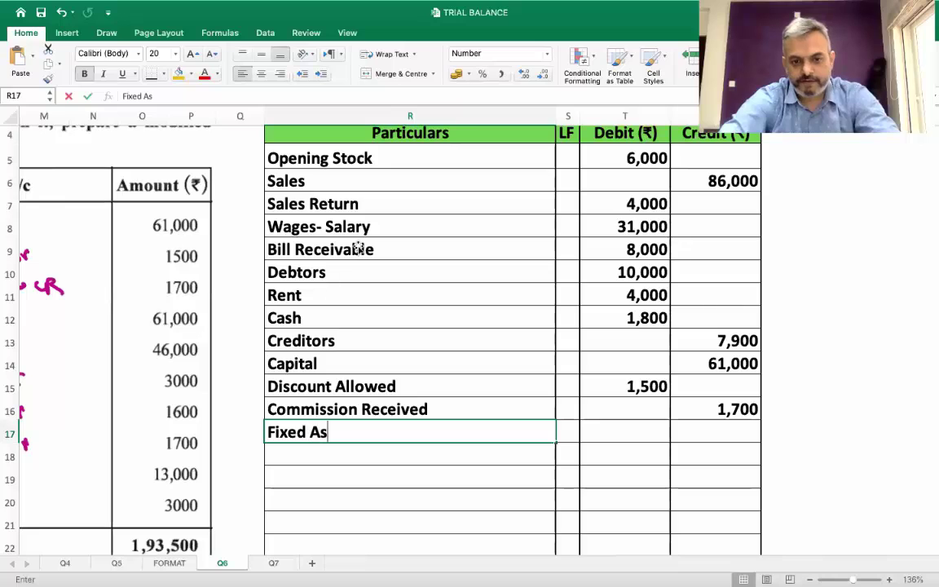
key("Tab")
key("Tab")
type("61,000")
key("Return")
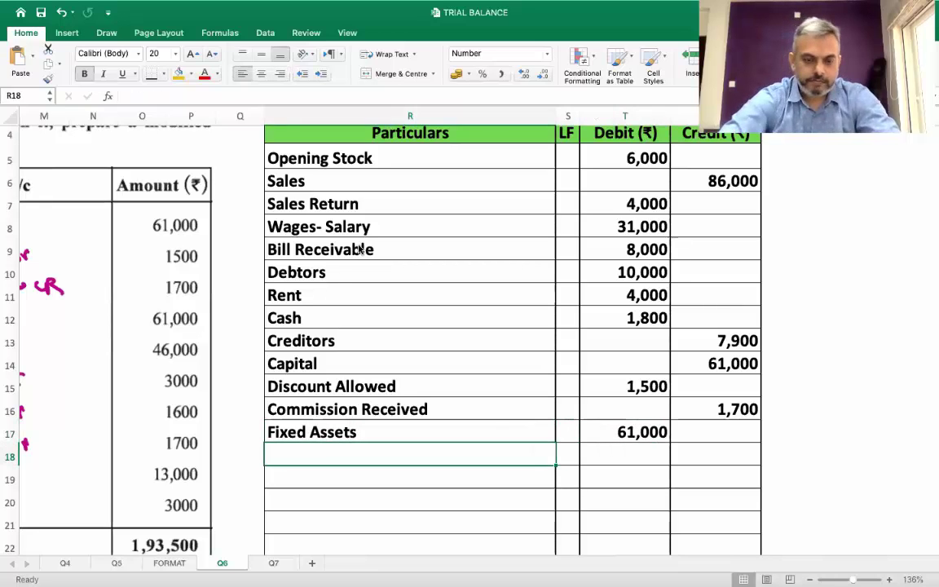
scroll(359, 249, "left", 10)
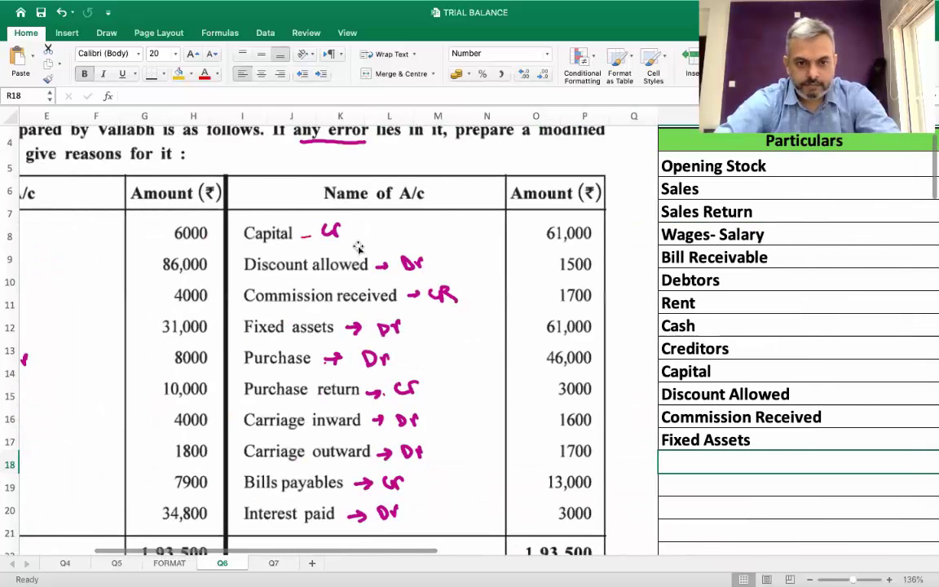
Add Purchase with a 46,000 debit and Purchase Return with a 3,000 credit
scroll(358, 247, "right", 5)
scroll(358, 247, "down", 2)
scroll(358, 248, "right", 3)
scroll(358, 247, "down", 1)
type("P")
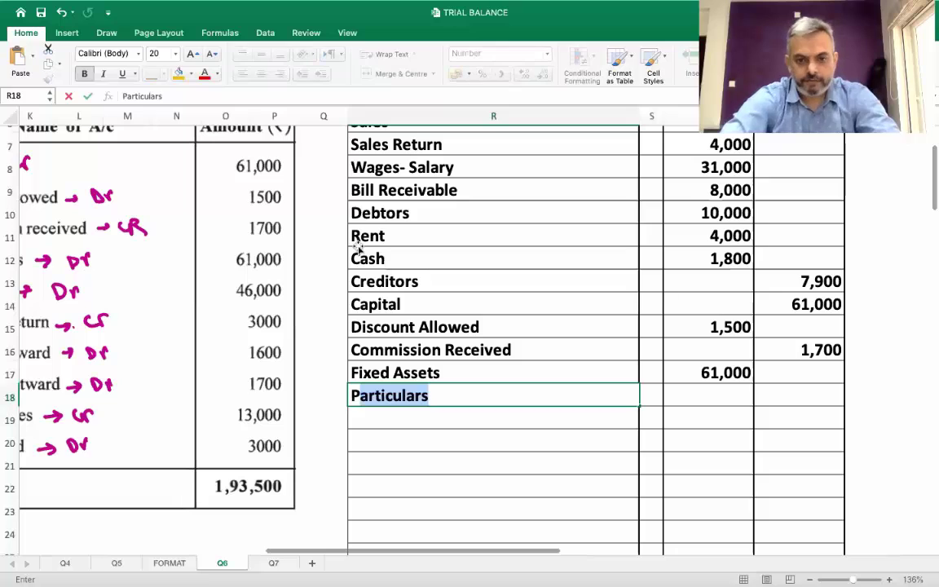
type("urchase")
key("Tab")
key("Tab")
type("46,000")
key("Return")
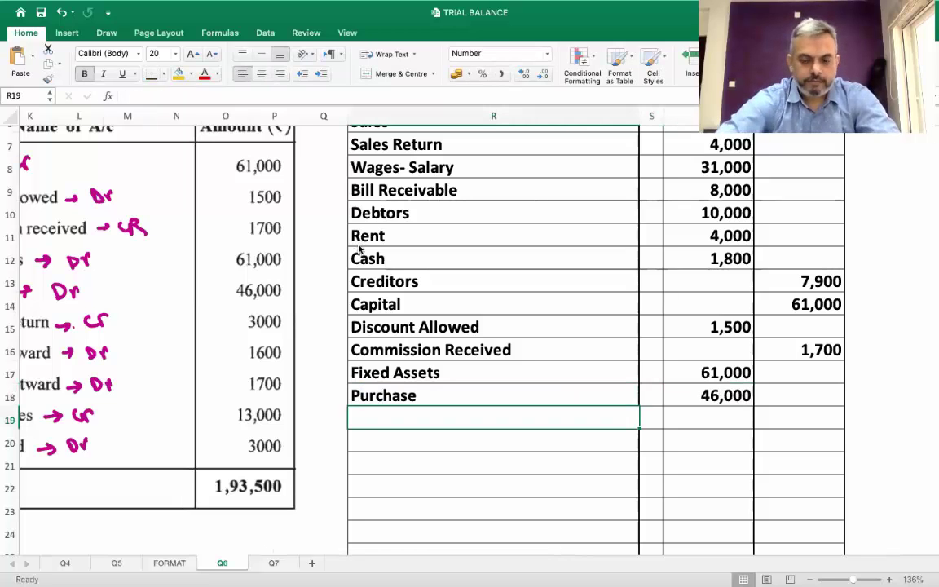
scroll(358, 248, "left", 5)
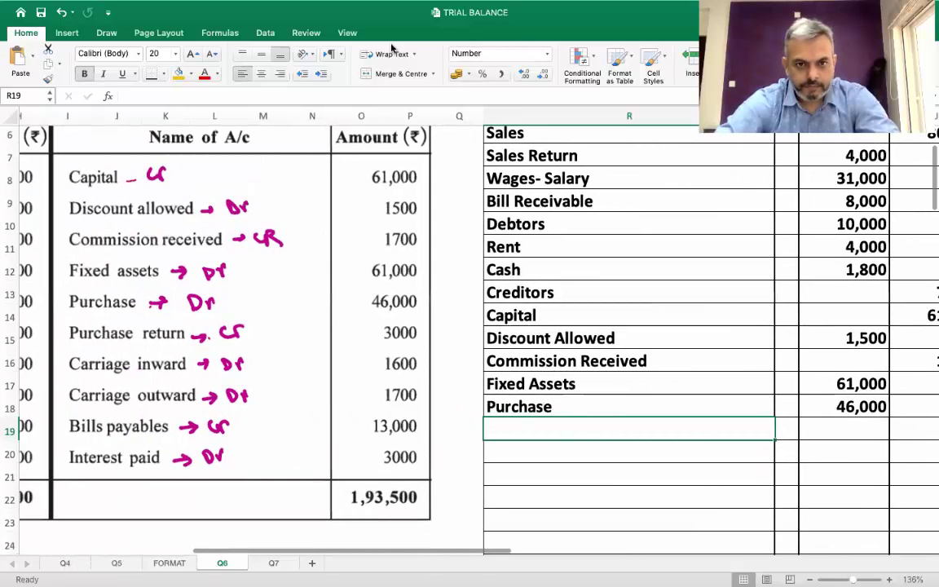
scroll(328, 344, "down", 1)
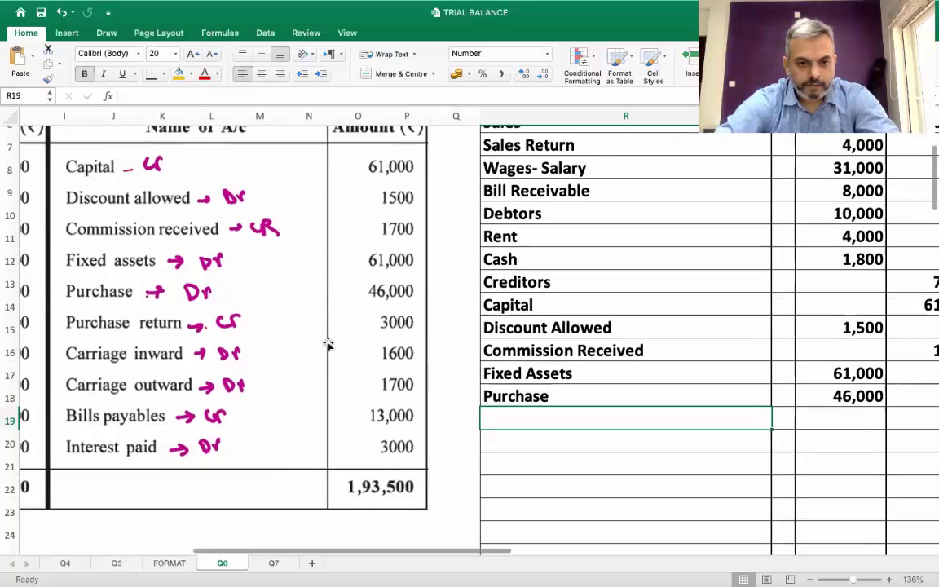
scroll(328, 344, "right", 5)
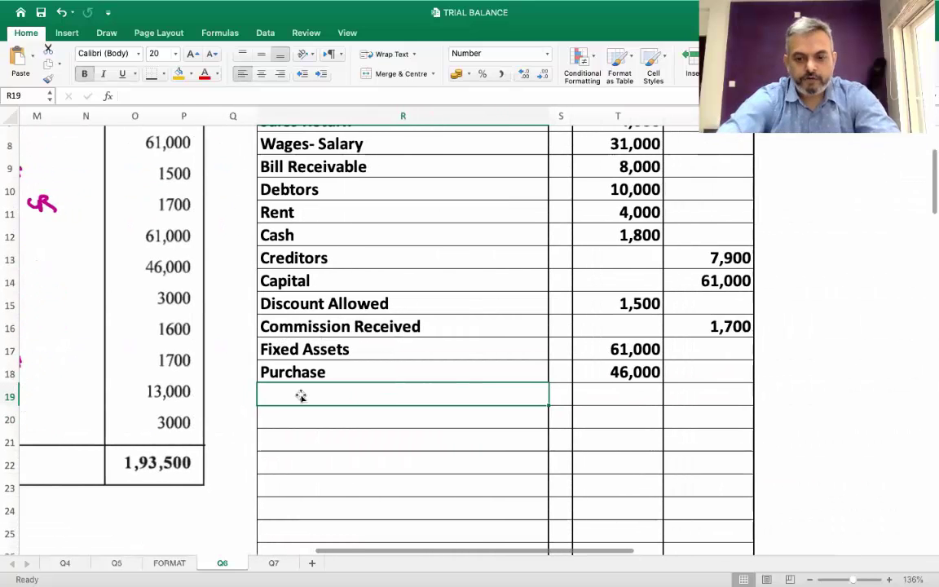
type("Pruch")
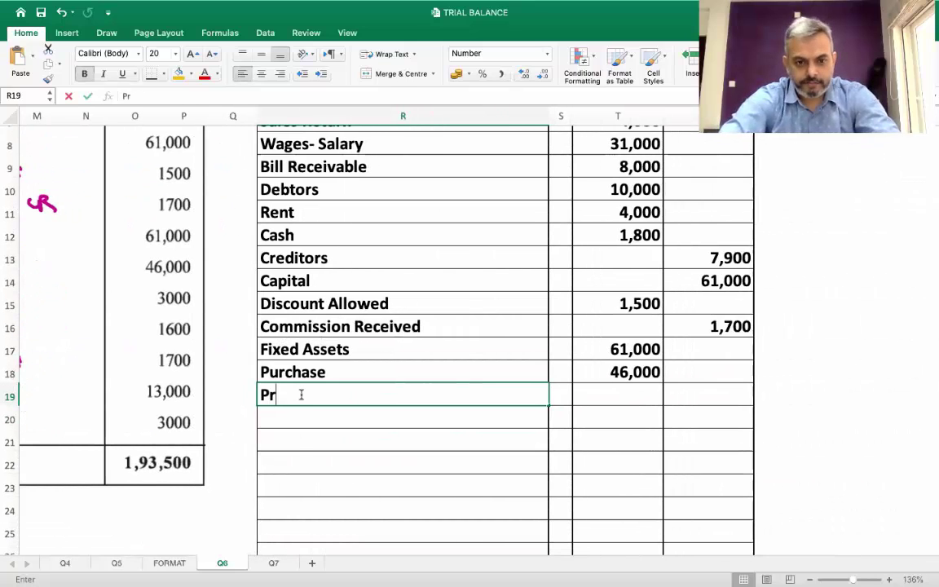
key("BackSpace")
type("urchase Retru")
key("Tab")
key("Tab")
key("Tab")
type("300")
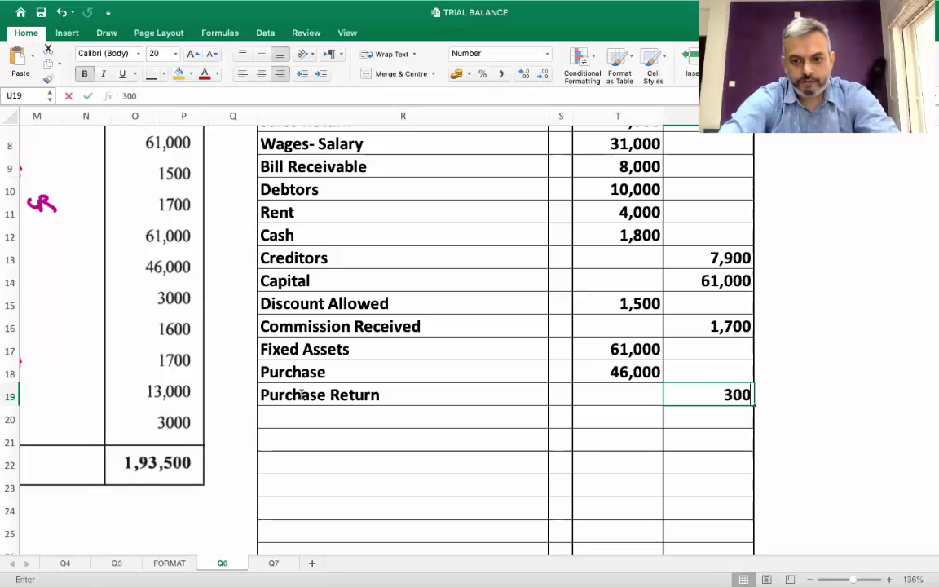
key("Return")
Add Carriage Inward with a 1,600 debit and Carriage Outward with a 1,700 debit
scroll(302, 397, "down", 3)
scroll(302, 397, "up", 5)
scroll(302, 397, "left", 5)
scroll(302, 397, "down", 3)
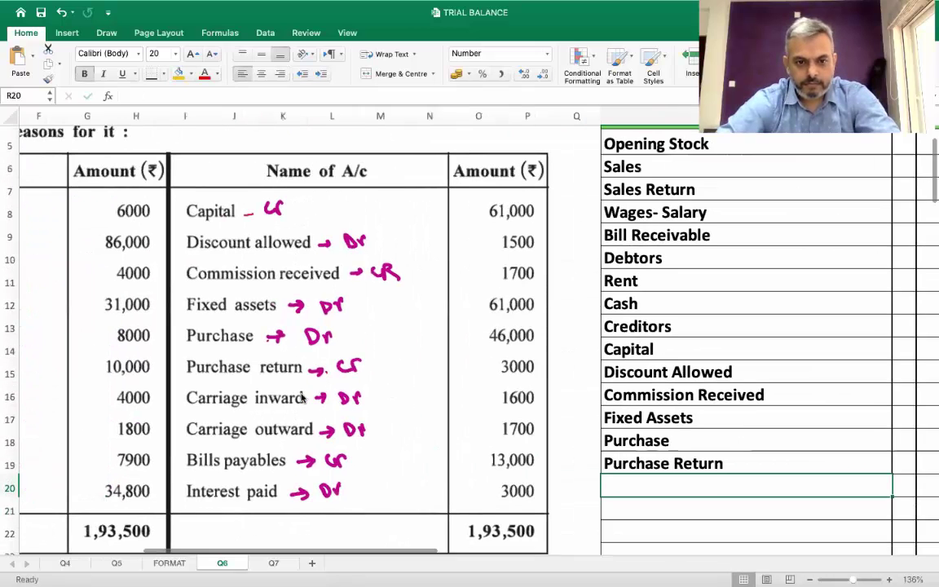
scroll(302, 397, "right", 3)
scroll(301, 397, "down", 2)
scroll(302, 397, "right", 3)
type("Carriage Inwar")
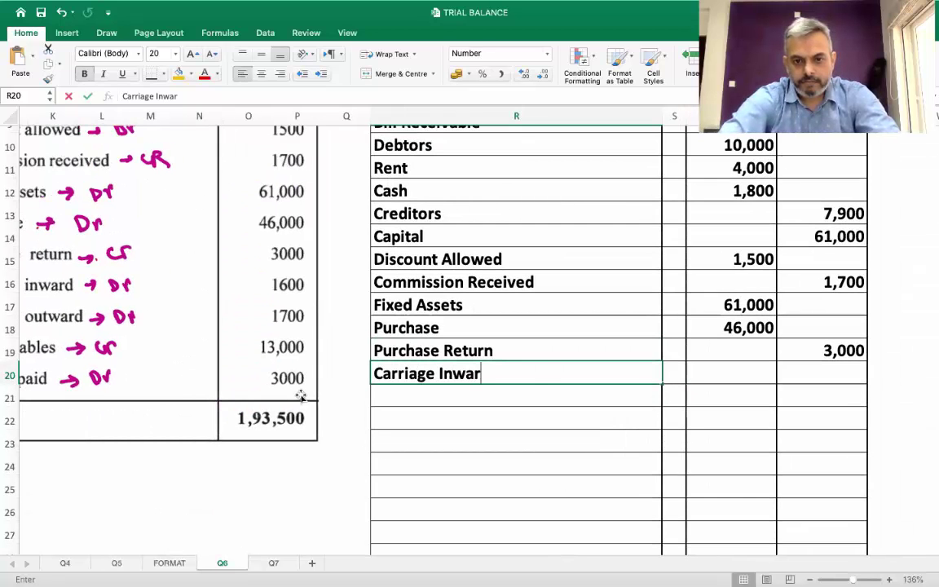
key("Tab")
key("Tab")
type("1,600")
key("Return")
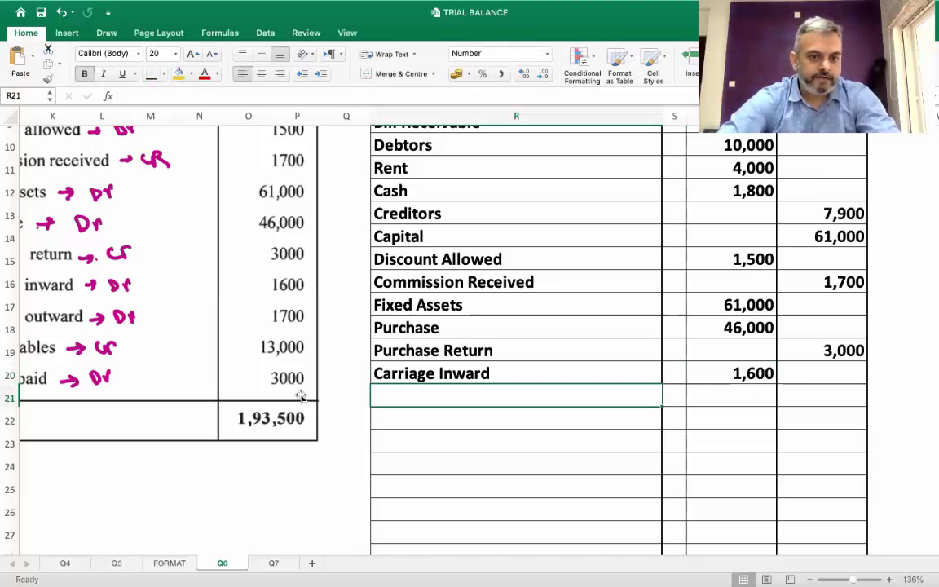
type("Carr")
type("i")
key("BackSpace")
type("riage O")
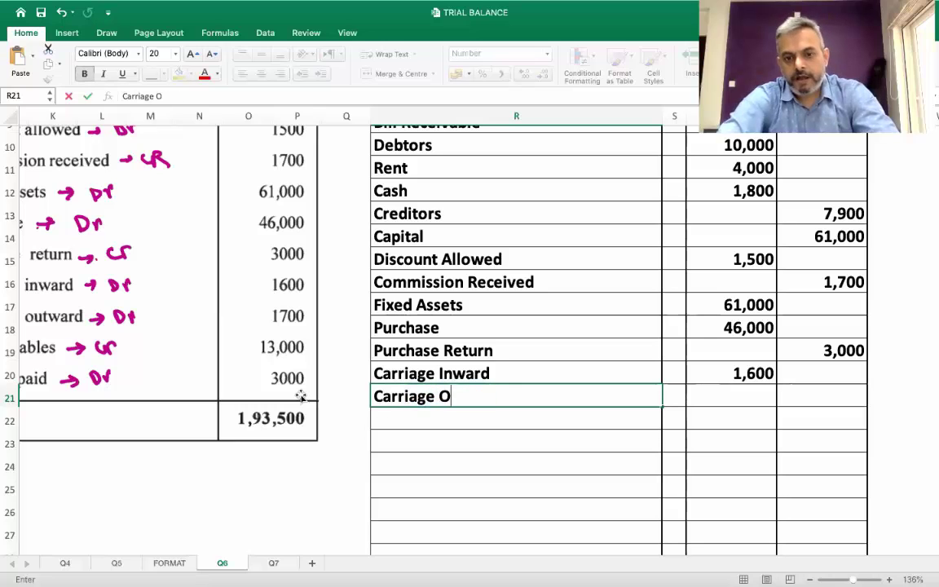
type("utward")
key("Tab")
scroll(294, 396, "left", 3)
scroll(278, 441, "left", 5)
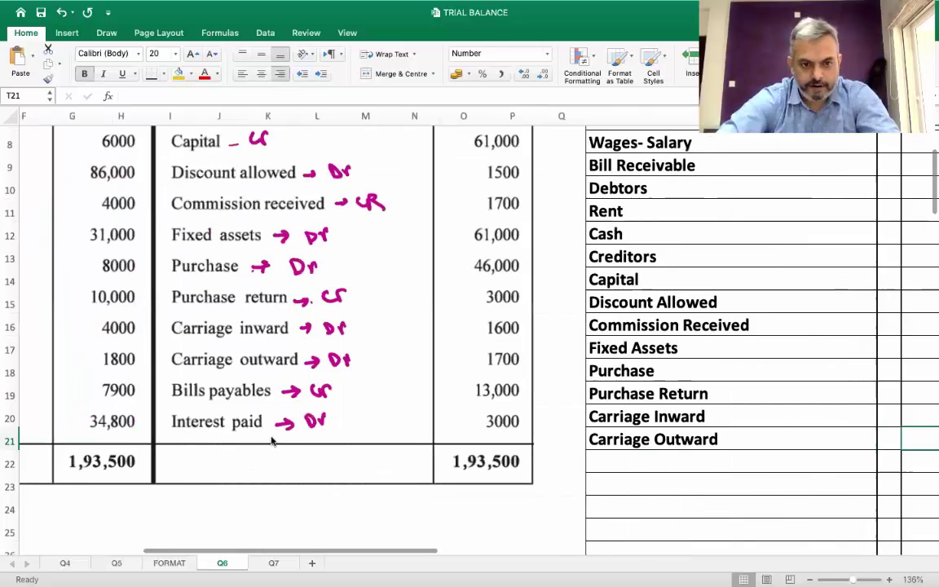
scroll(273, 441, "right", 3)
scroll(273, 441, "up", 1)
scroll(272, 441, "right", 3)
scroll(273, 441, "down", 1)
type("1,700")
key("Return")
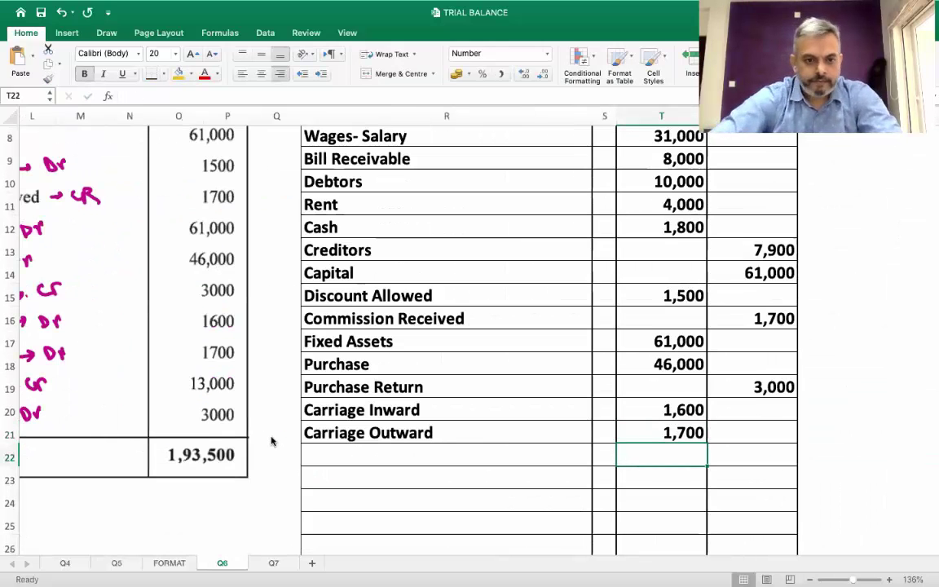
Add Bills Payable with a 13,000 credit and Interest Paid with a 3,000 debit
scroll(271, 437, "left", 5)
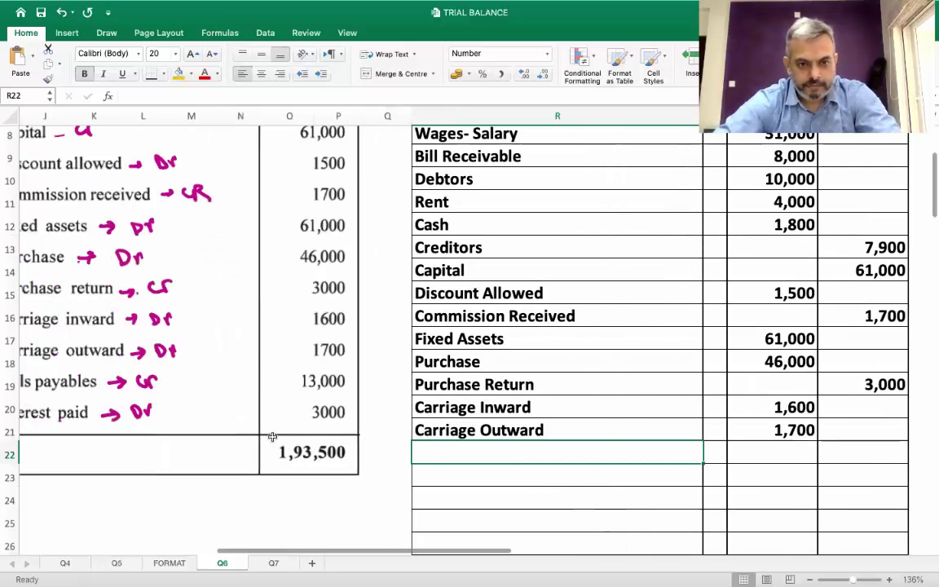
scroll(272, 440, "right", 3)
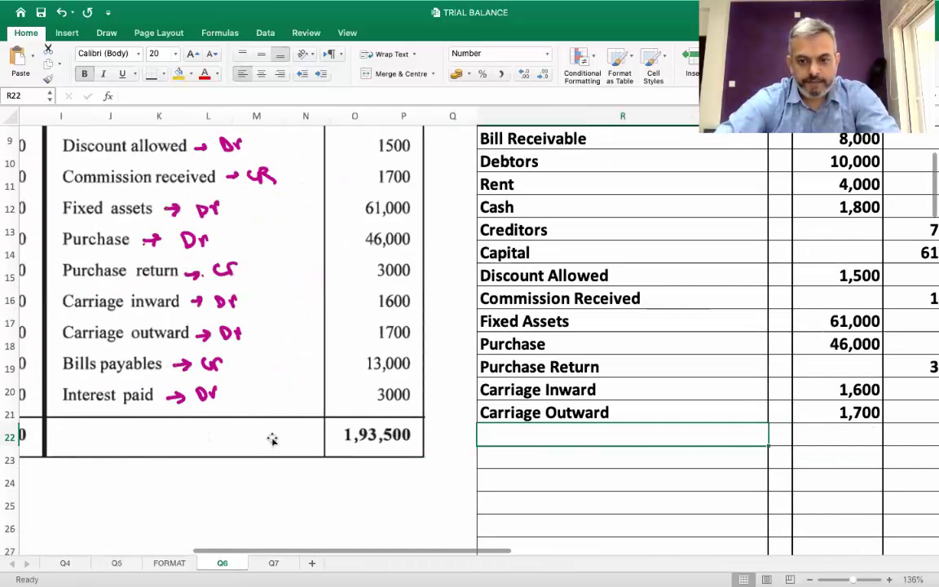
type("B")
type("ills P")
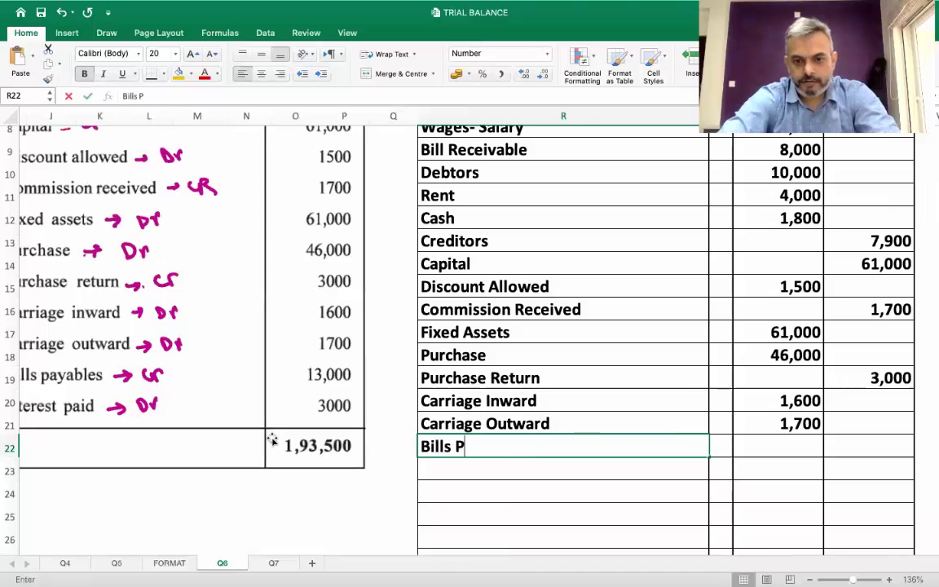
key("Tab")
key("Tab")
key("Tab")
type("13000")
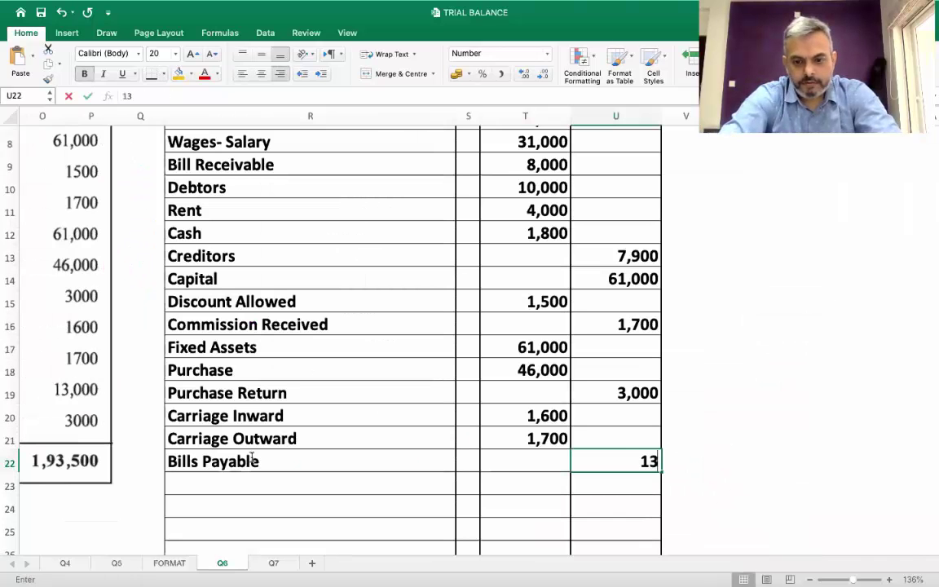
key("Return")
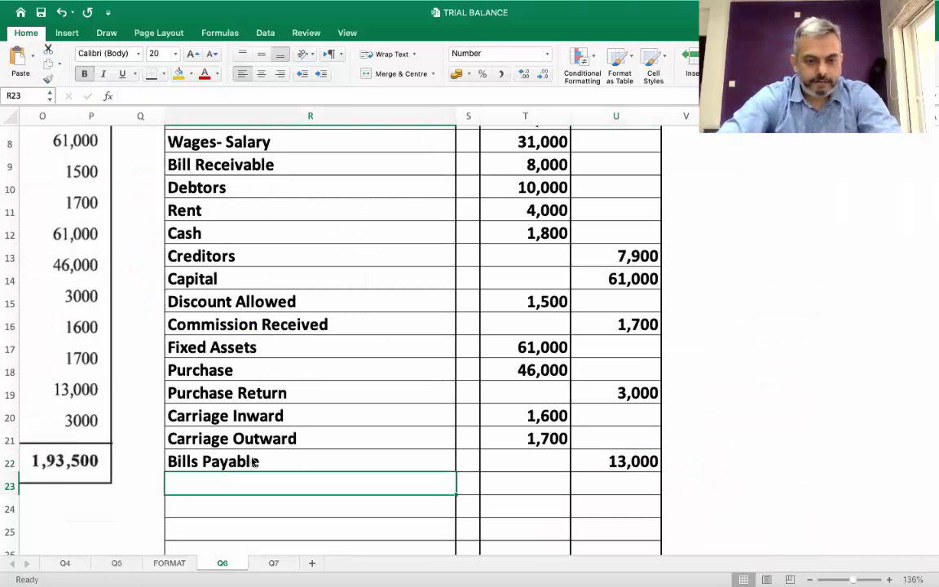
scroll(252, 462, "left", 5)
scroll(252, 462, "right", 3)
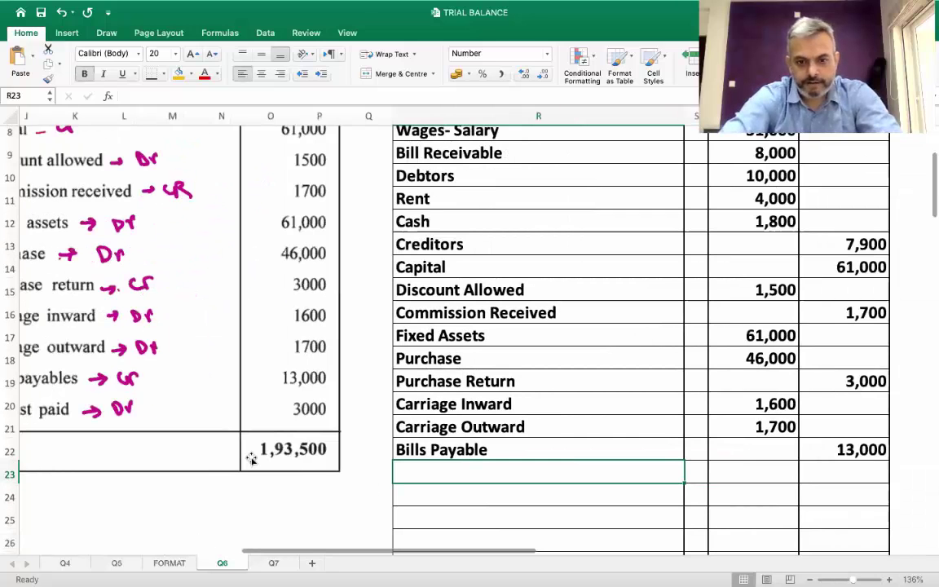
type("Interest Paid")
key("Tab")
key("Tab")
type("30")
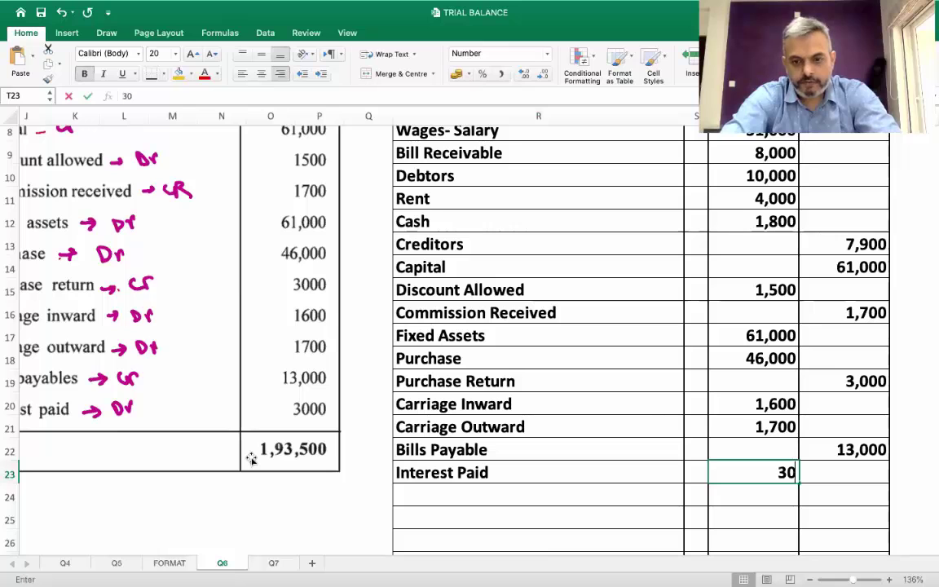
key("Return")
scroll(251, 458, "right", 4)
scroll(251, 459, "up", 2)
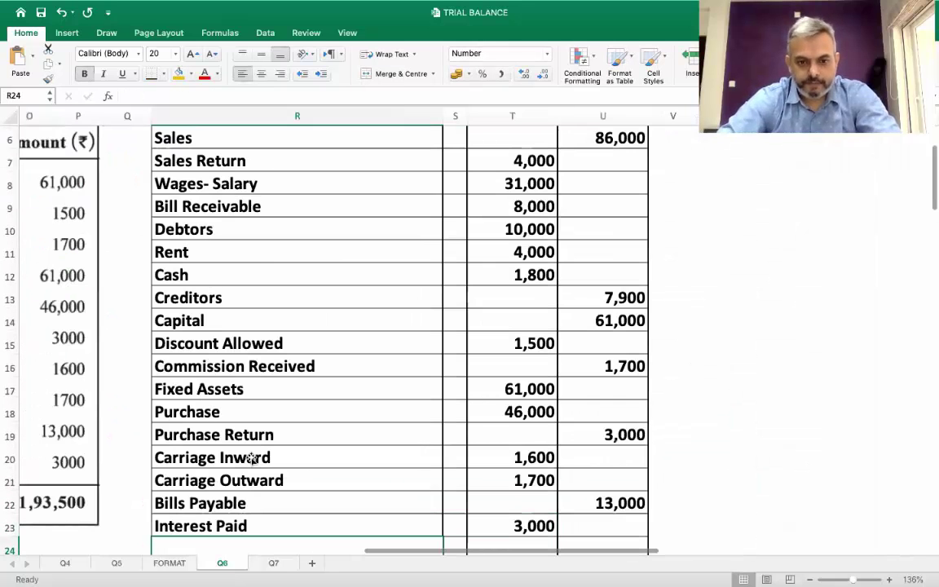
scroll(251, 458, "up", 3)
scroll(251, 458, "left", 1)
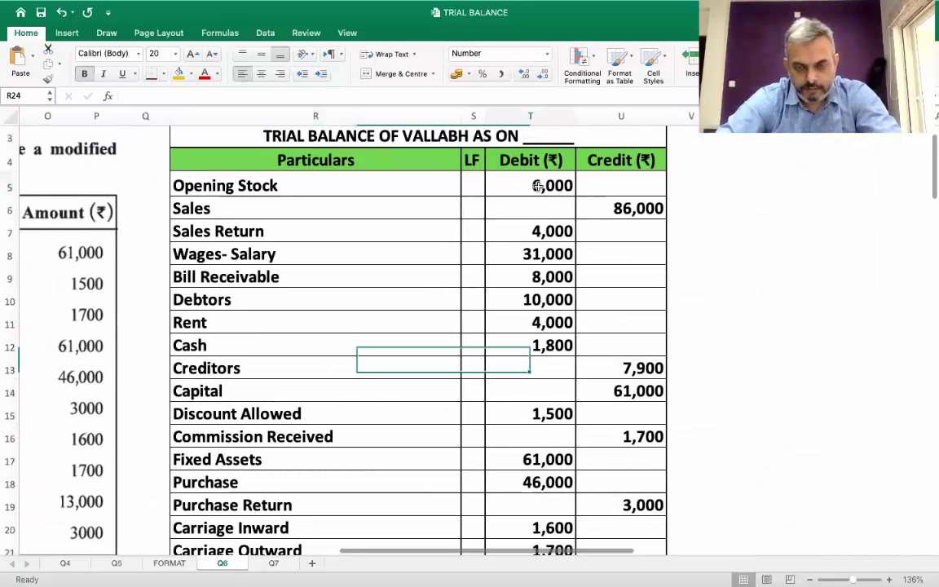
left_click(538, 186)
key("shift+Down")
key("shift+Down")
key("shift+Down")
key("shift+Down")
key("shift+Down")
key("shift+Down")
key("shift+Down")
key("shift+Down")
key("shift+Down")
key("shift+Down")
key("shift+Down")
key("shift+Down")
key("shift+Down")
key("shift+Down")
key("shift+Down")
key("shift+Down")
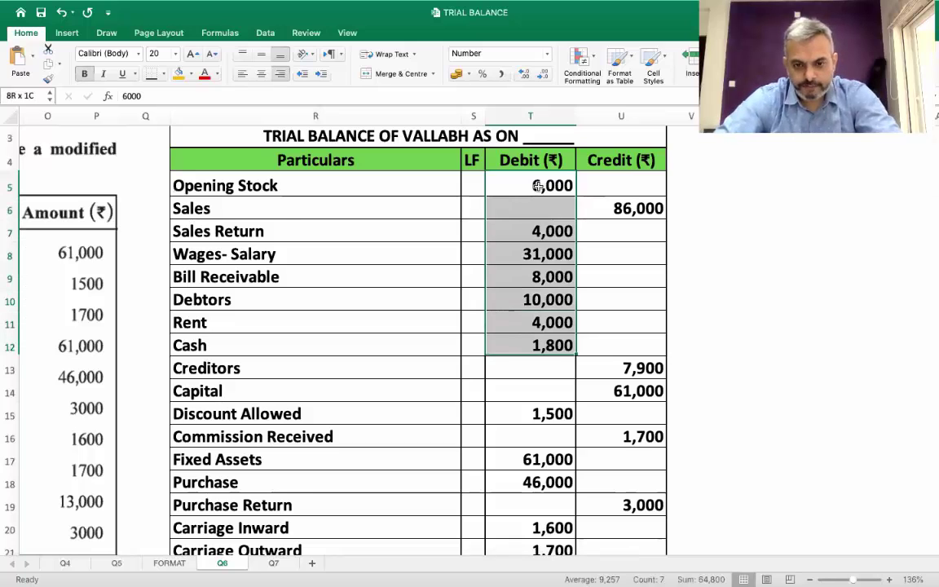
key("shift+Down")
key("shift+Down")
key("shift+Down")
key("shift+Down")
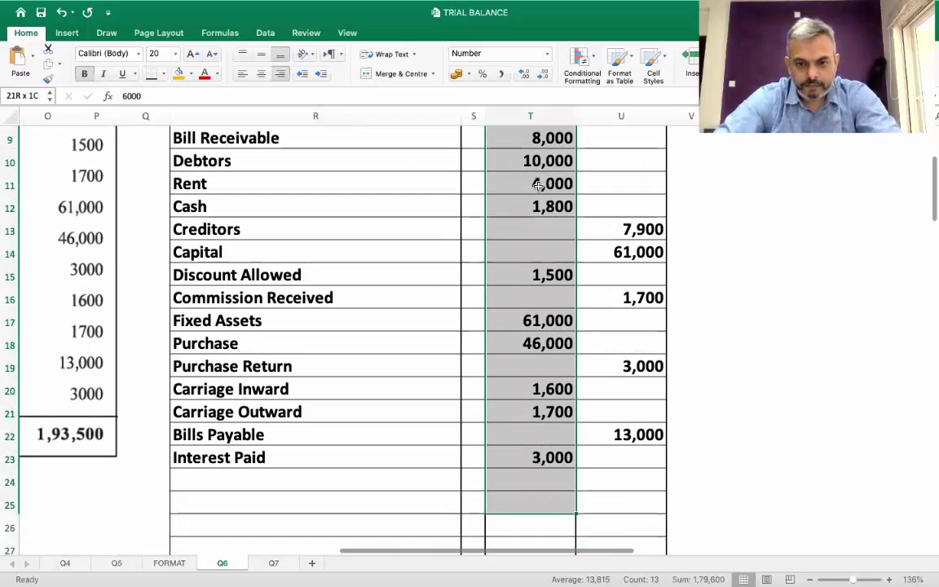
key("shift+Down")
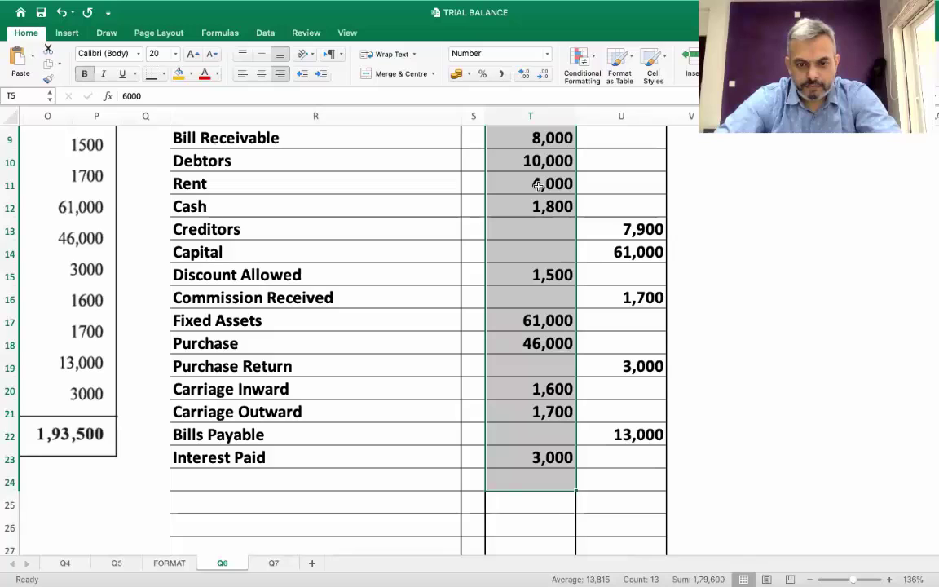
key("shift+Down")
key("shift+Down")
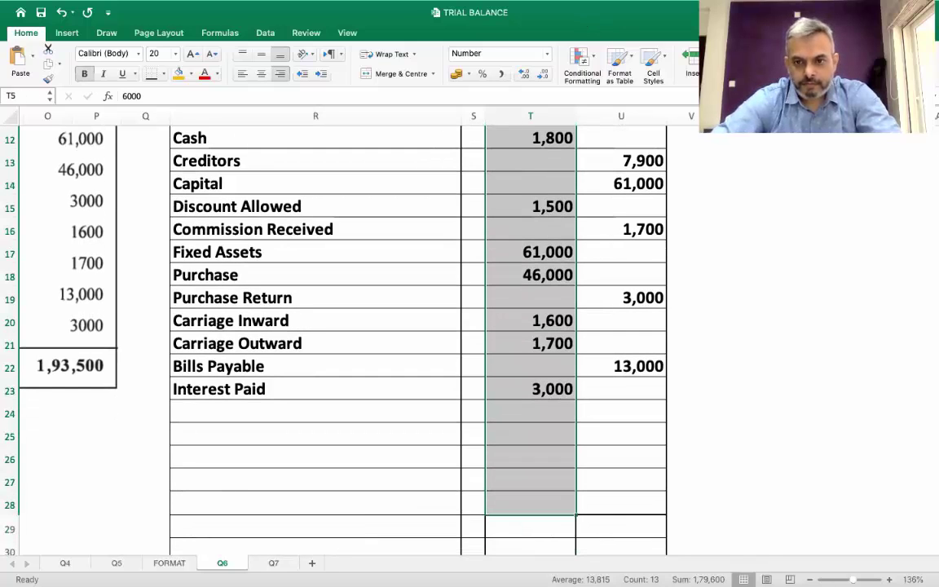
scroll(605, 300, "up", 4)
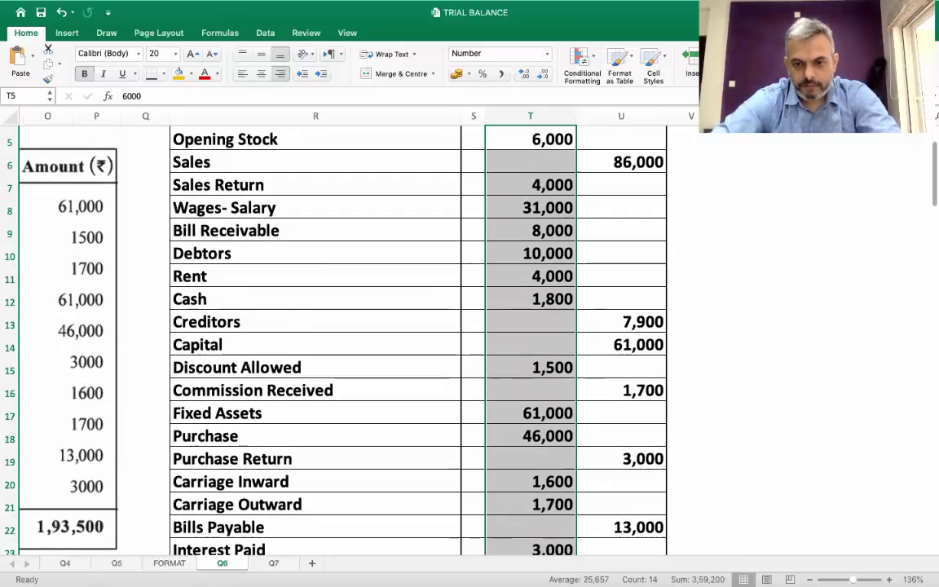
scroll(604, 300, "down", 5)
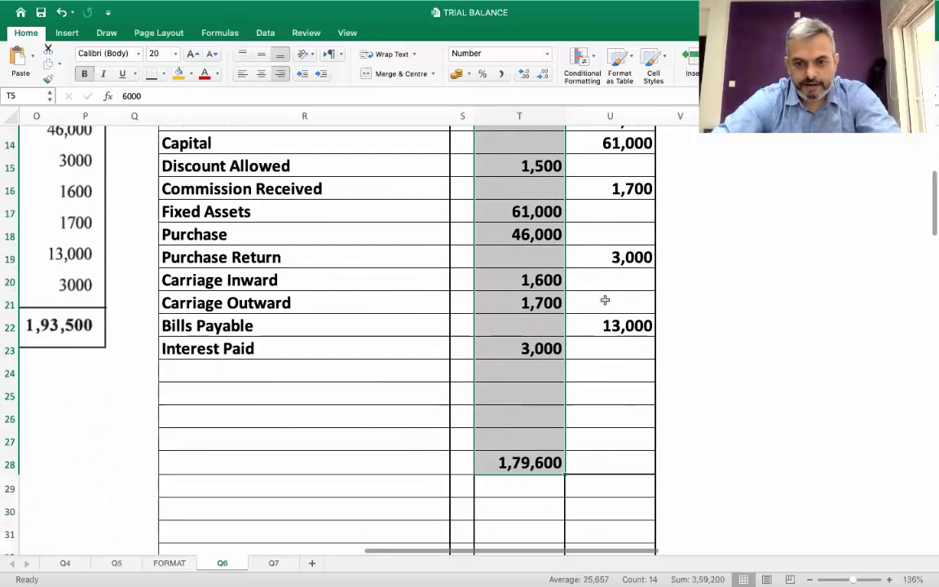
scroll(604, 300, "up", 7)
left_click_drag(598, 253, 603, 548)
scroll(602, 249, "down", 5)
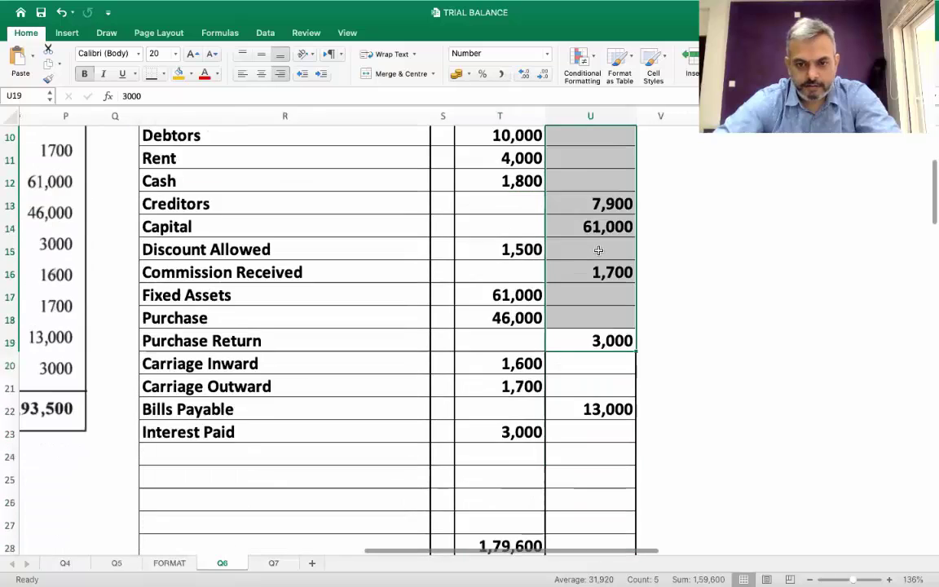
left_click(503, 432)
key("ctrl+c")
key("Right")
key("Return")
left_click(507, 440)
scroll(510, 439, "up", 5)
scroll(522, 437, "down", 6)
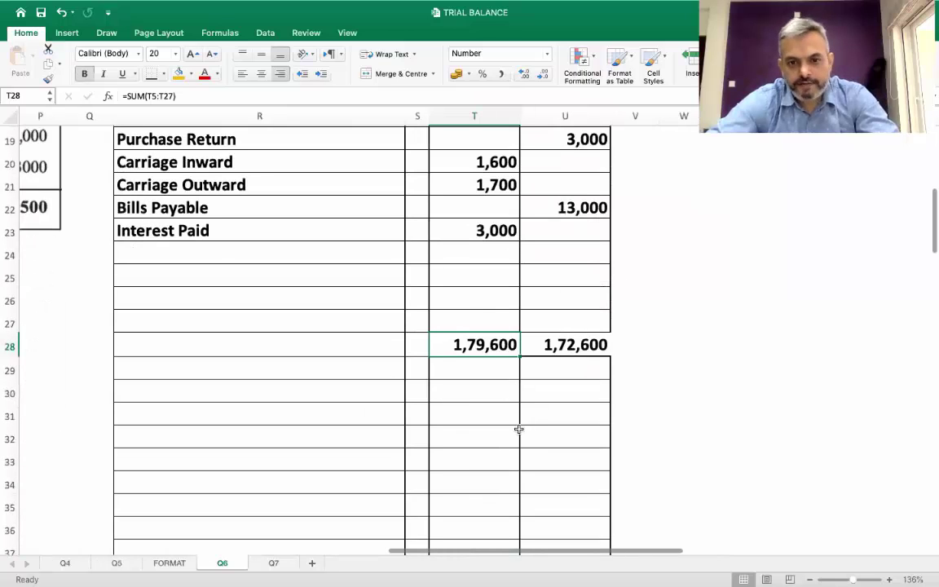
scroll(497, 383, "left", 2)
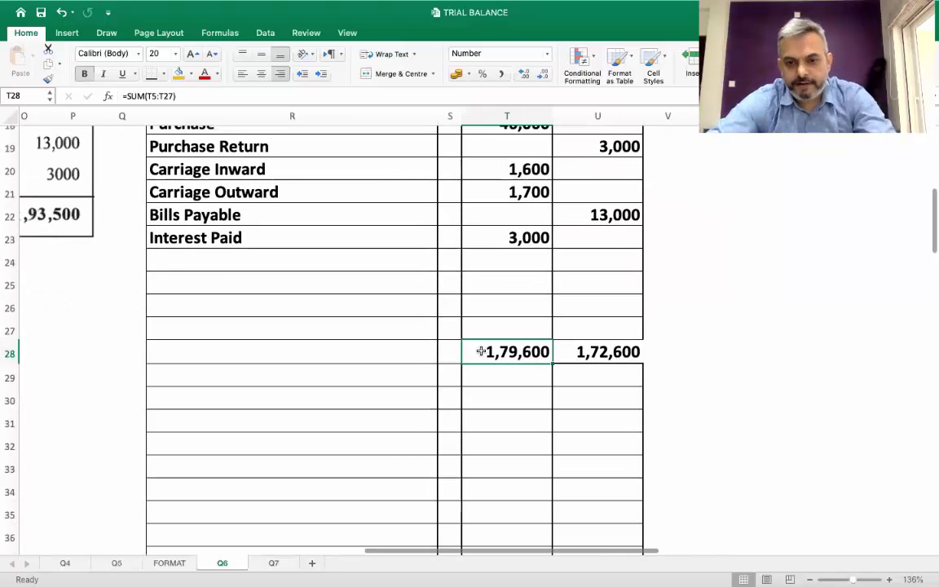
left_click(600, 353)
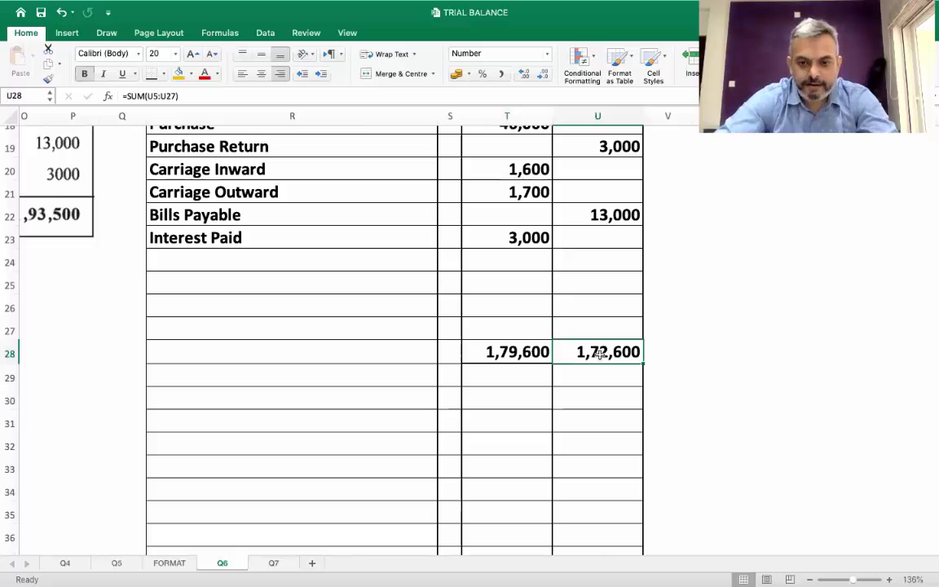
key("Down")
key("Up")
key("Right")
key("Left")
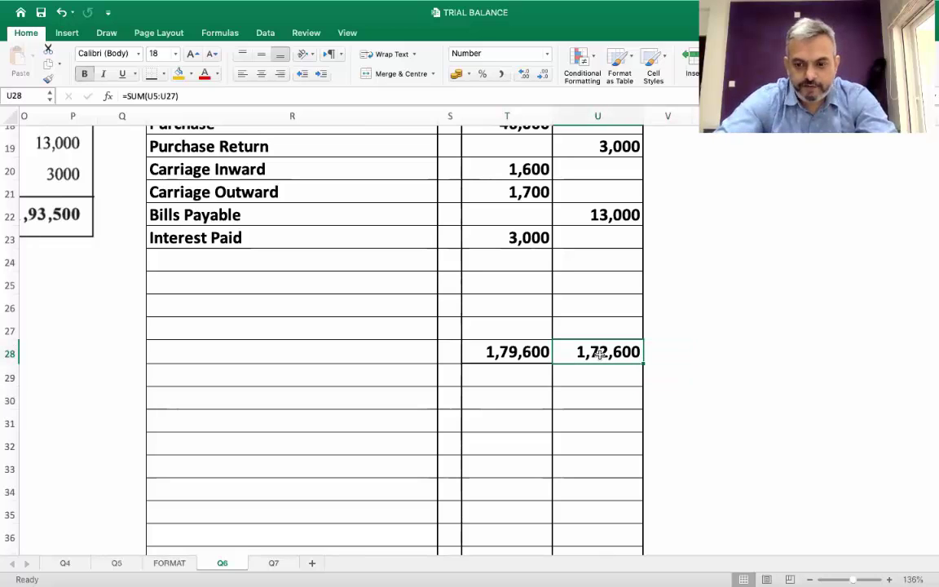
key("super+z")
key("super+z")
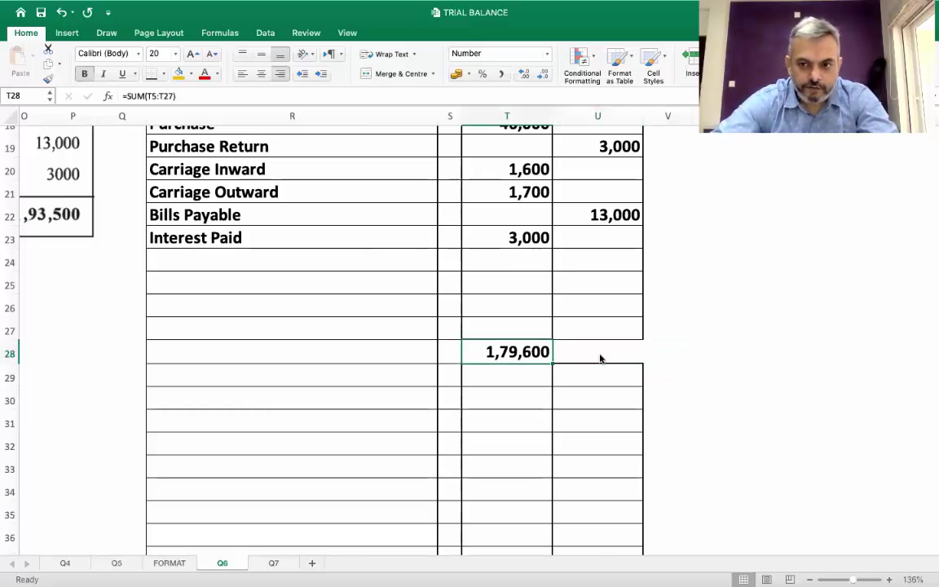
scroll(600, 359, "up", 3)
scroll(601, 359, "down", 1)
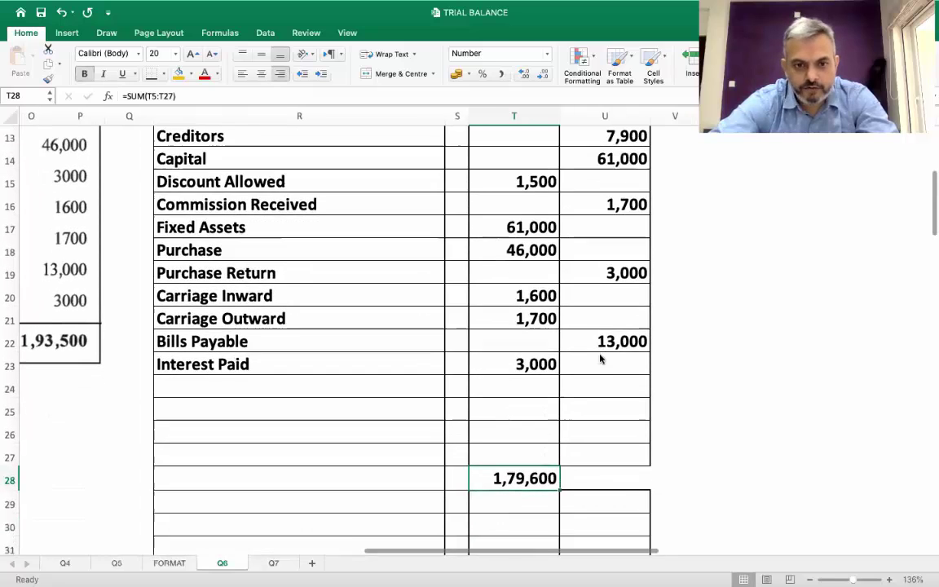
scroll(601, 359, "up", 5)
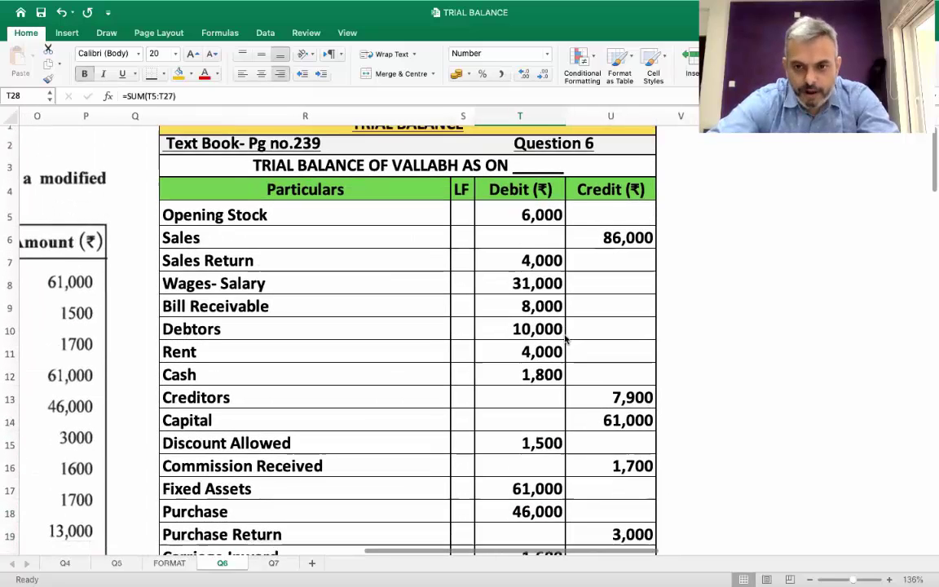
scroll(566, 340, "down", 1)
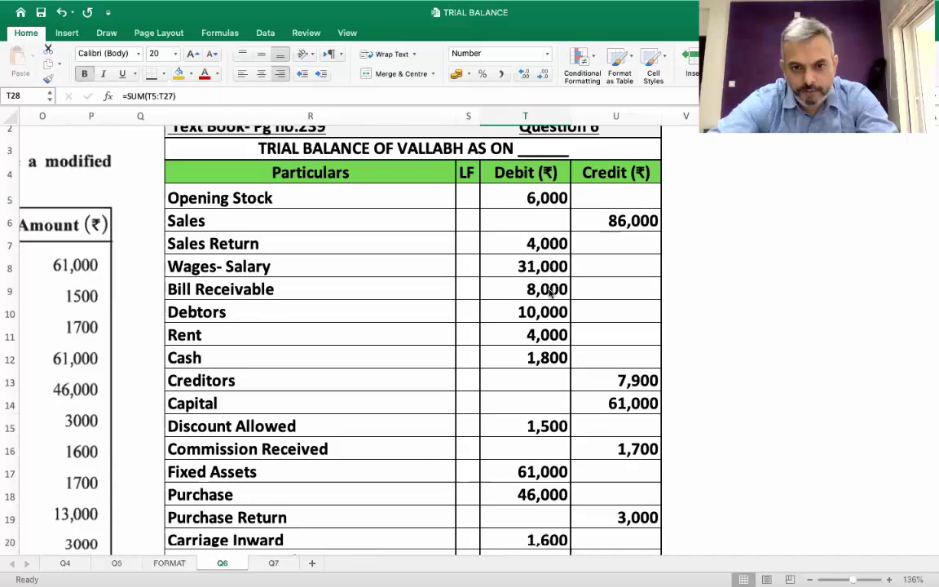
scroll(551, 294, "down", 2)
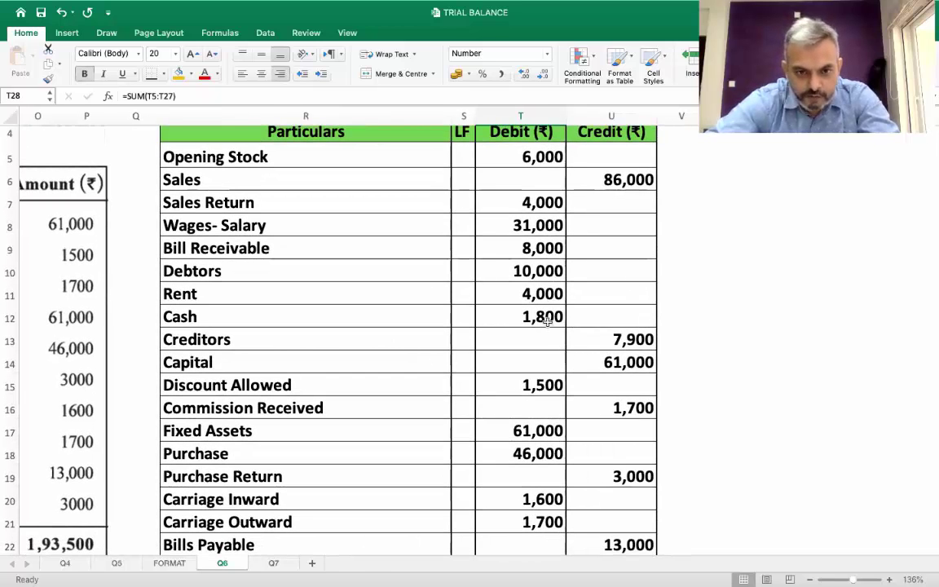
scroll(543, 367, "down", 1)
scroll(546, 385, "down", 1)
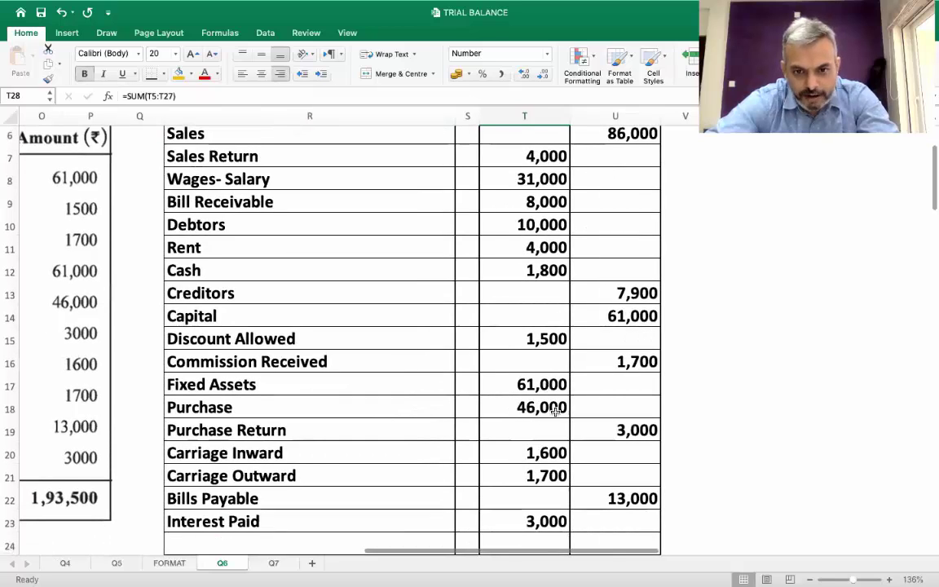
scroll(555, 413, "down", 2)
scroll(557, 417, "down", 4)
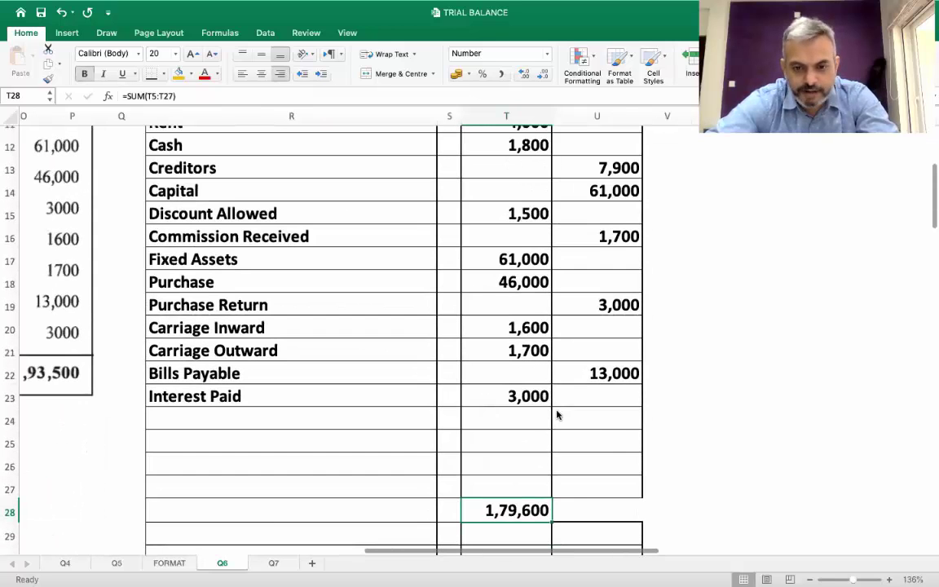
Fill credit cell U25 yellow and enter 7000 in it
left_click(589, 441)
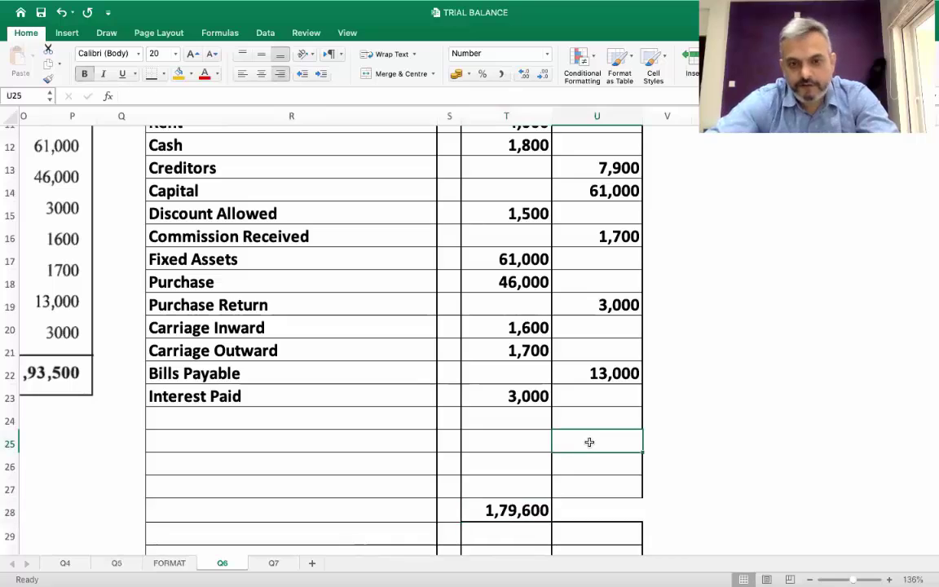
left_click(179, 74)
type("7000")
key("Return")
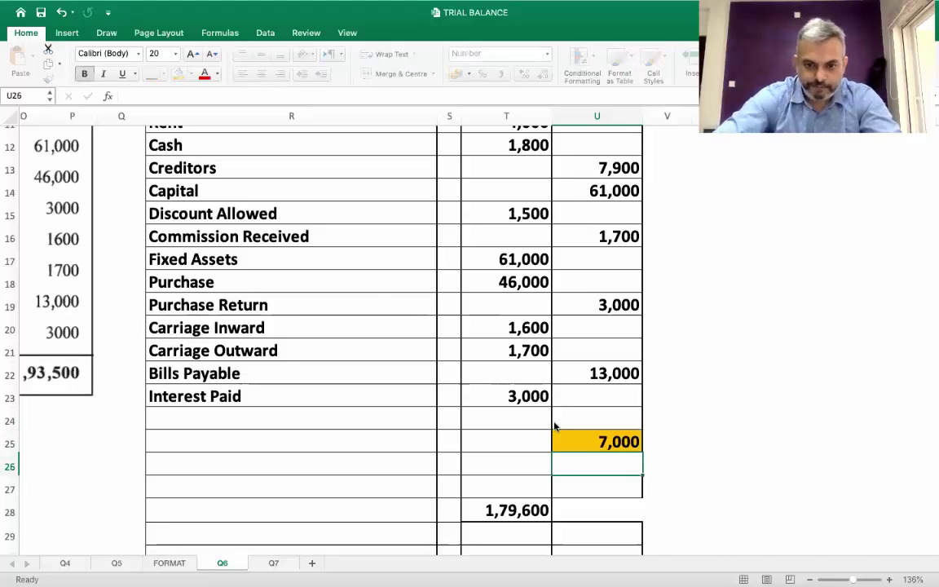
Copy the debit total formula from T28 into U28 as the credit total
key("Up")
key("Down")
key("Down")
key("Down")
key("Left")
key("super+c")
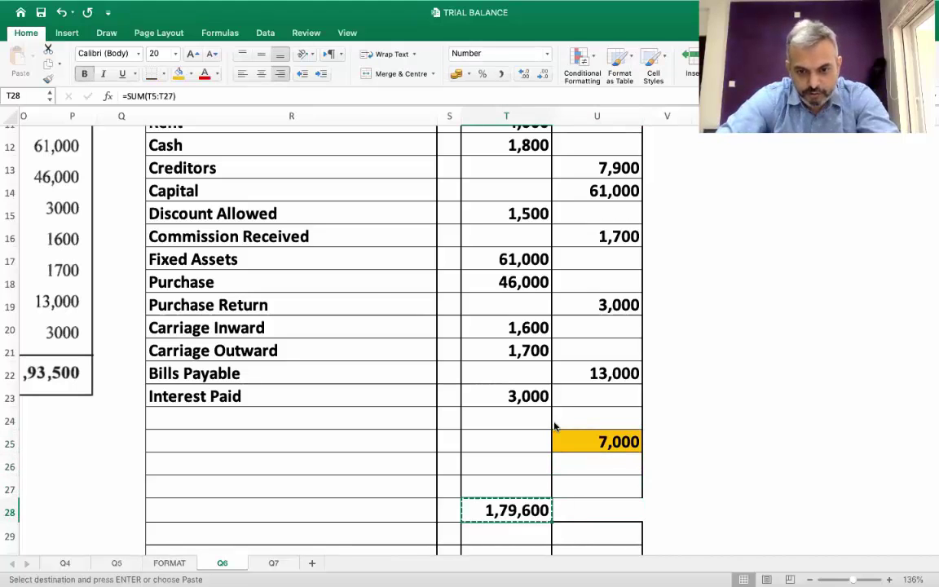
key("Right")
key("Return")
Label row 25 SUSPENSE ACCOUNT and fill the whole row yellow
key("Up")
key("Up")
key("Up")
key("Left")
key("Left")
key("Left")
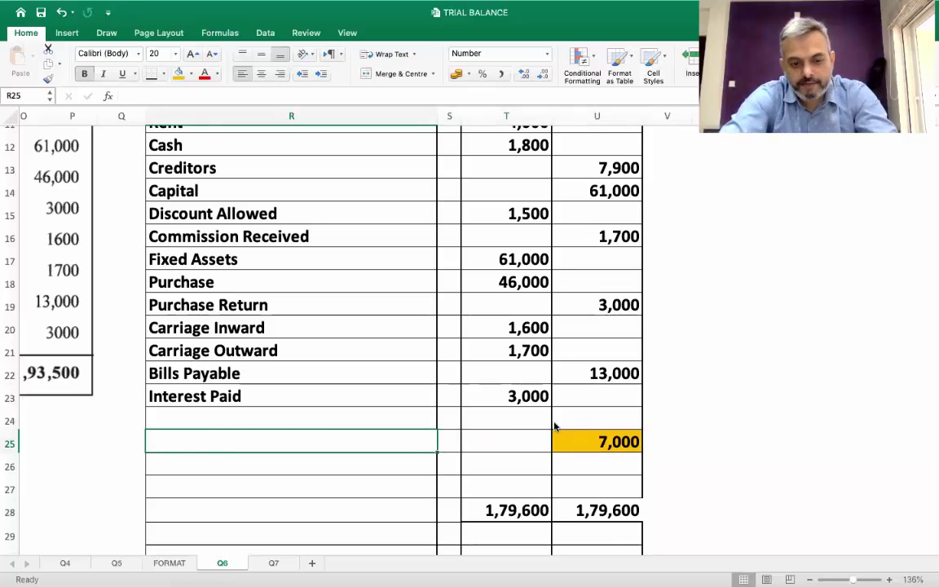
type("SUSPENSE A")
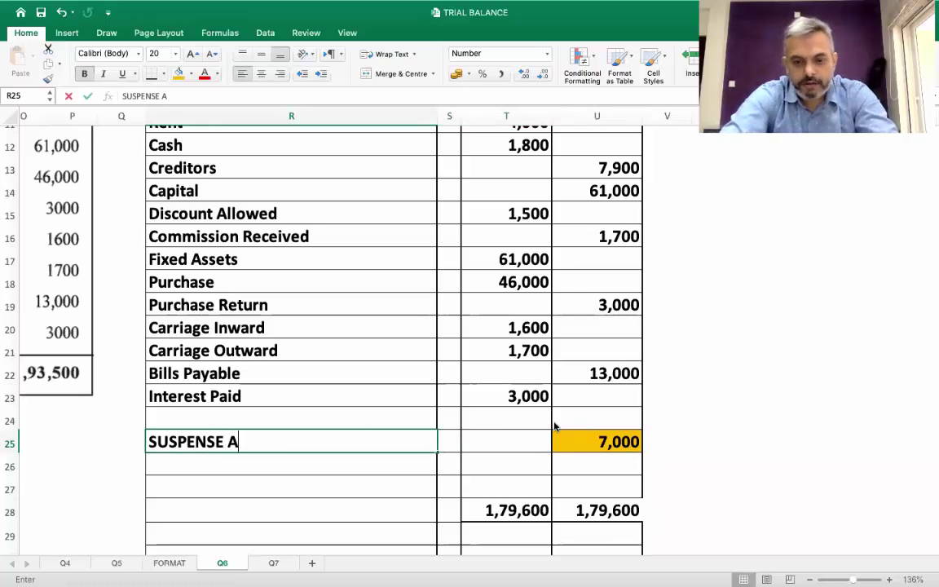
type("CCOUNT")
key("Return")
key("Up")
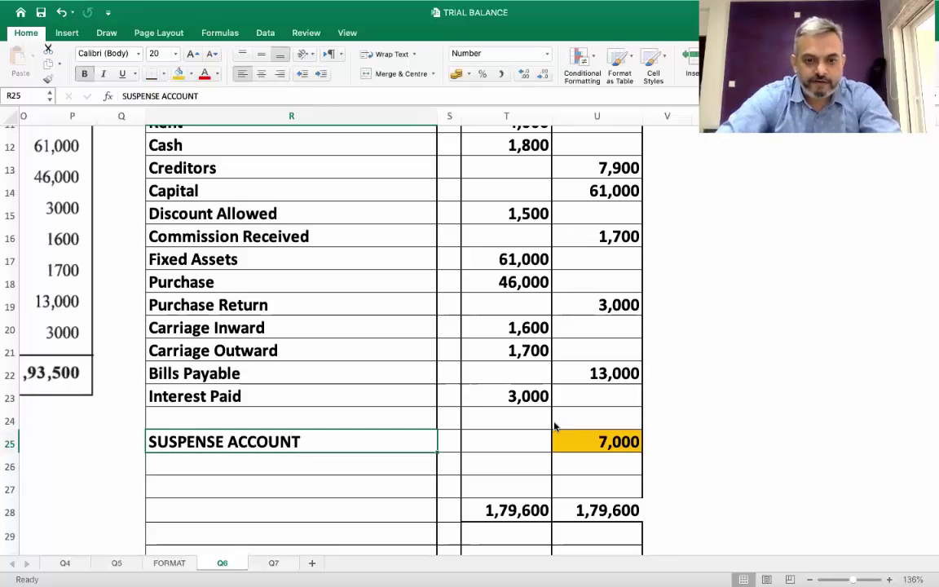
key("shift+Right")
key("shift+Right")
key("shift+Right")
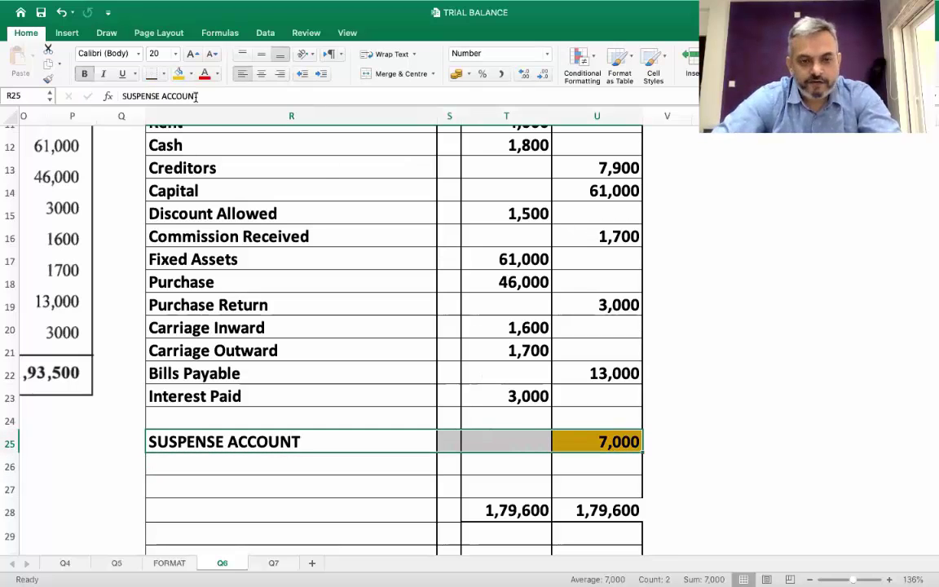
left_click(176, 75)
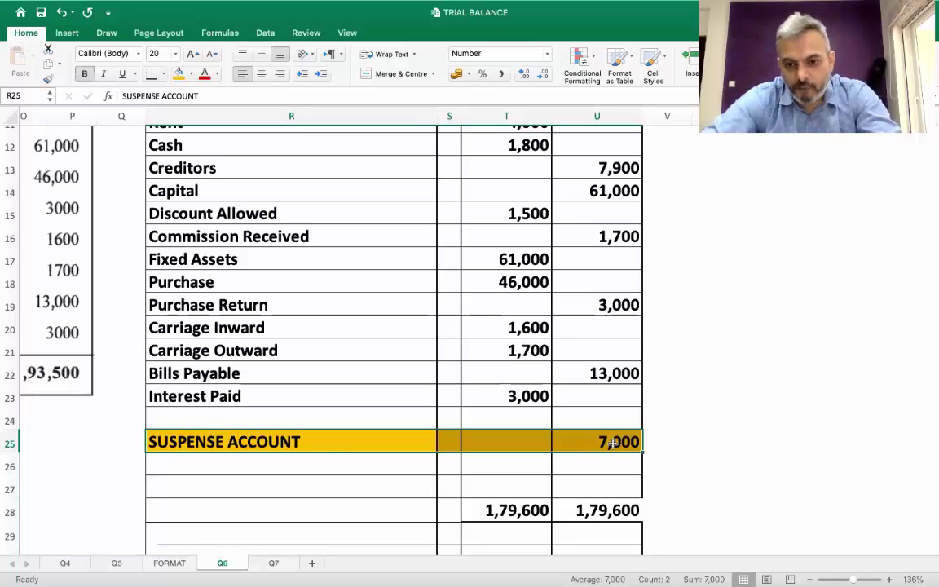
left_click(613, 443)
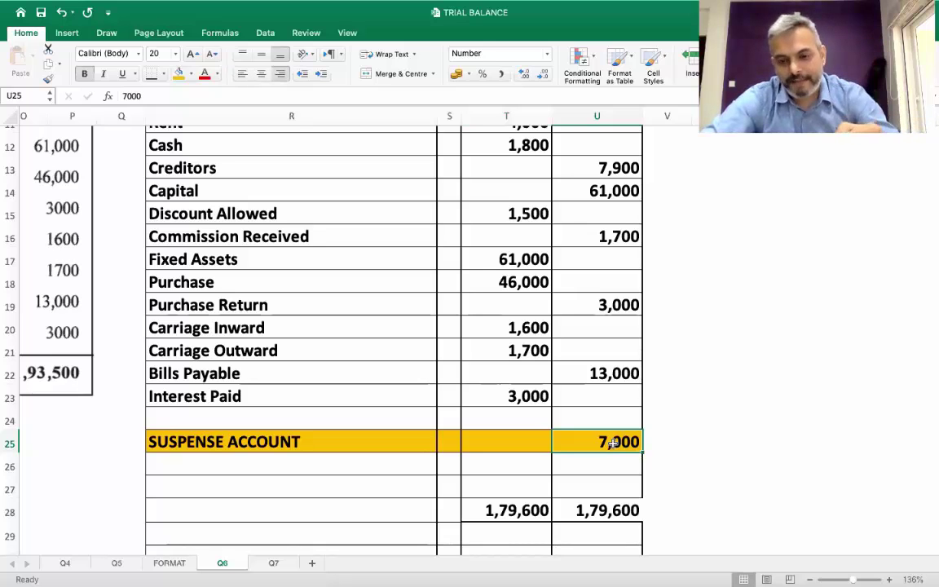
left_click(225, 449)
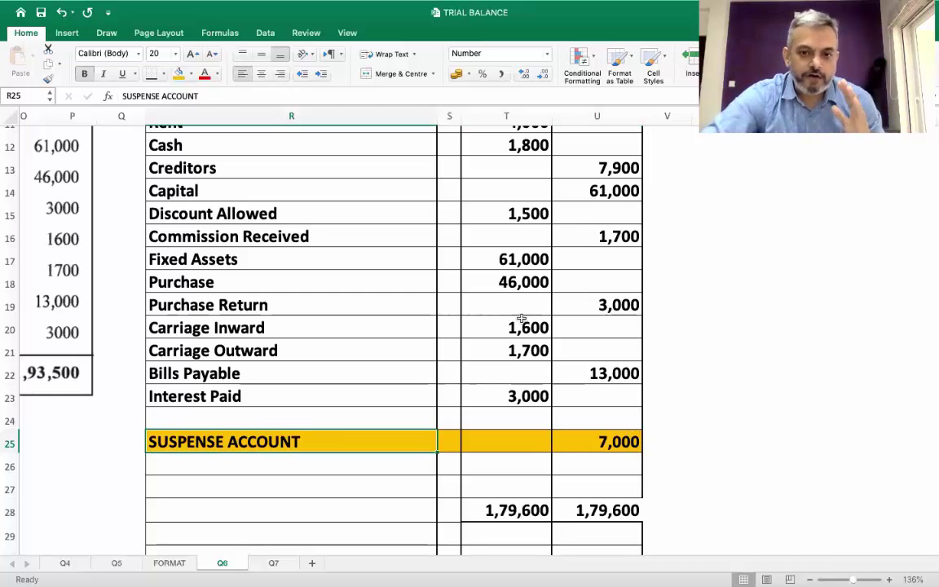
scroll(522, 318, "up", 10)
scroll(521, 318, "down", 2)
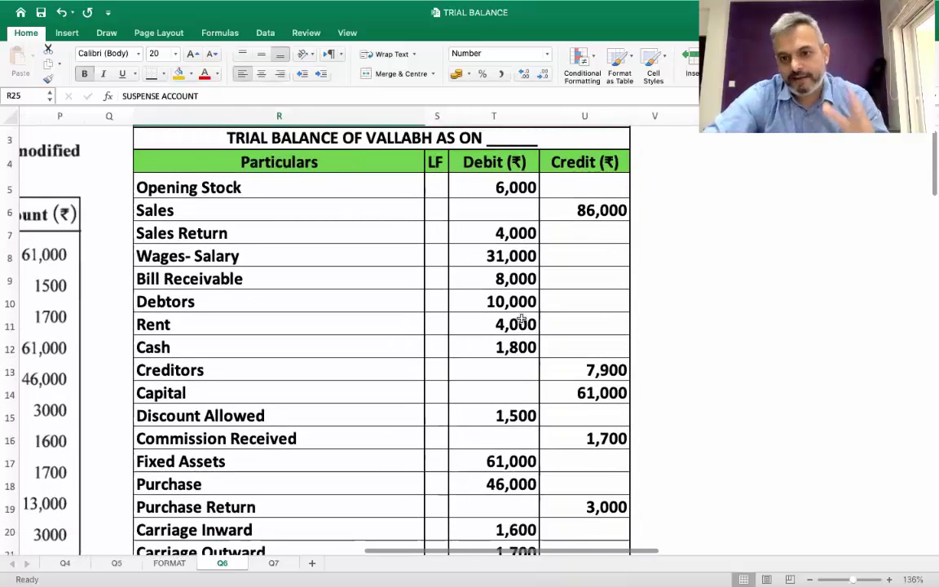
scroll(522, 320, "down", 5)
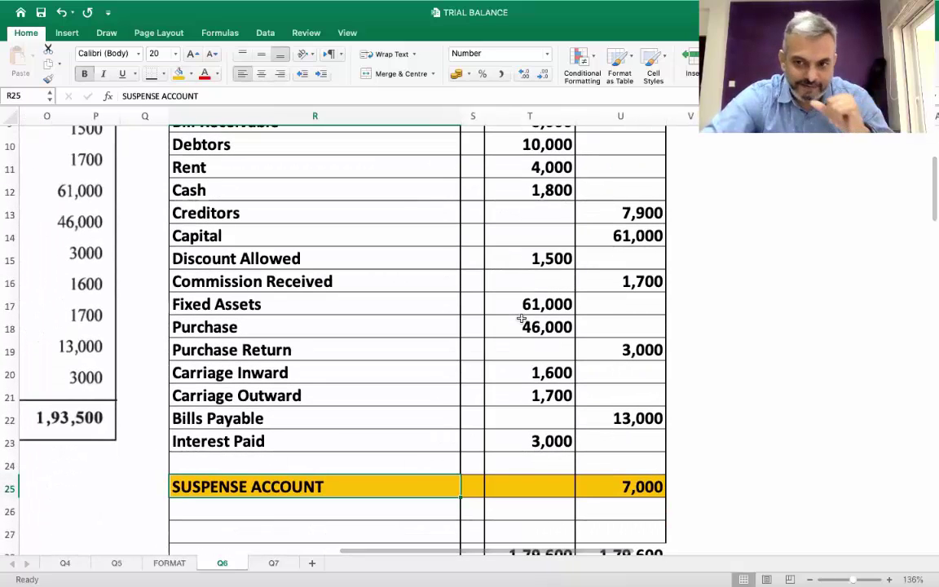
scroll(521, 319, "down", 1)
scroll(523, 319, "up", 1)
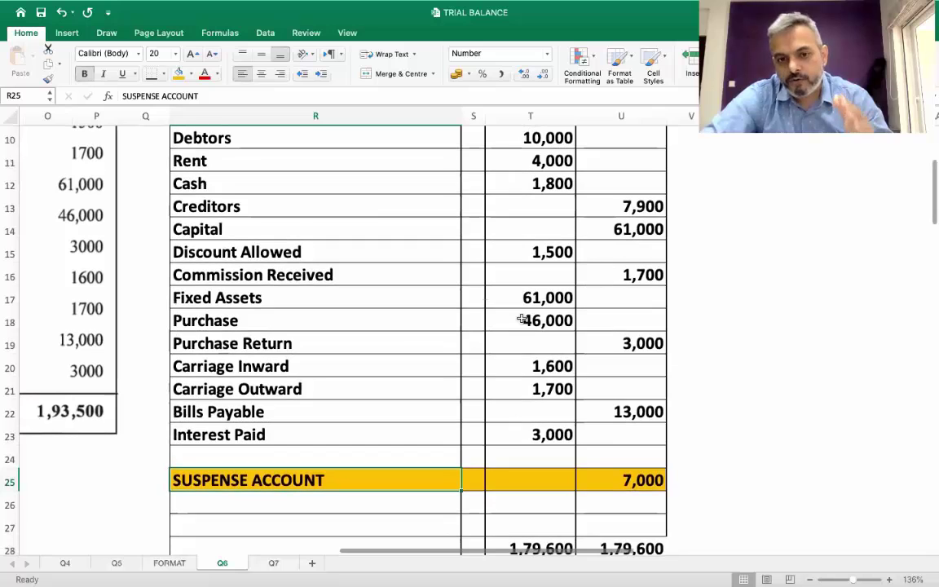
scroll(522, 319, "down", 1)
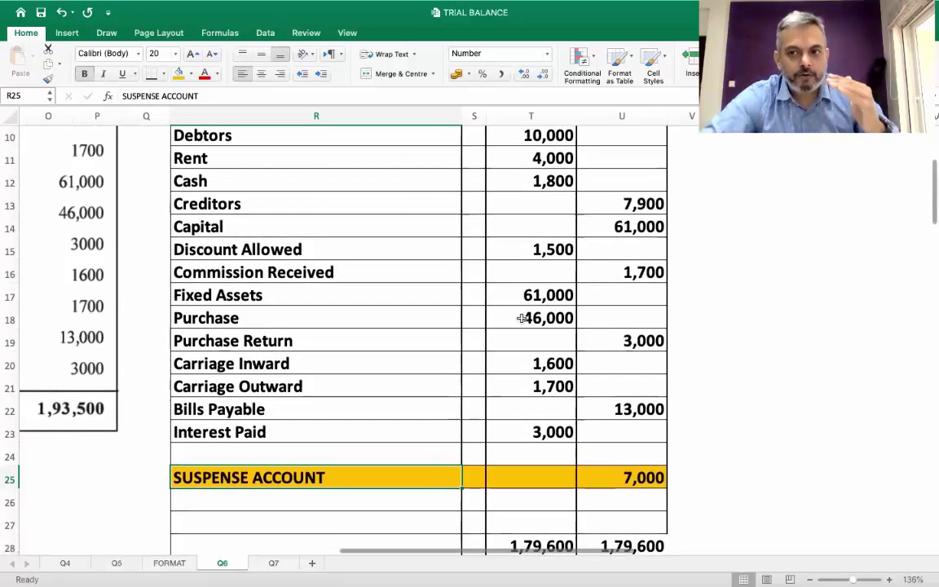
scroll(522, 319, "up", 1)
scroll(522, 318, "left", 1)
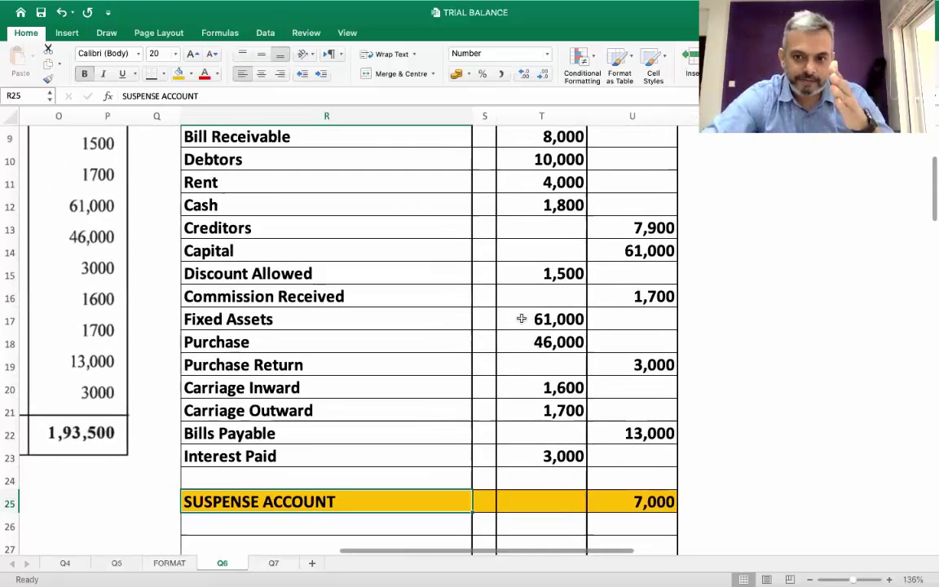
scroll(522, 319, "up", 1)
scroll(522, 319, "down", 1)
scroll(521, 318, "right", 1)
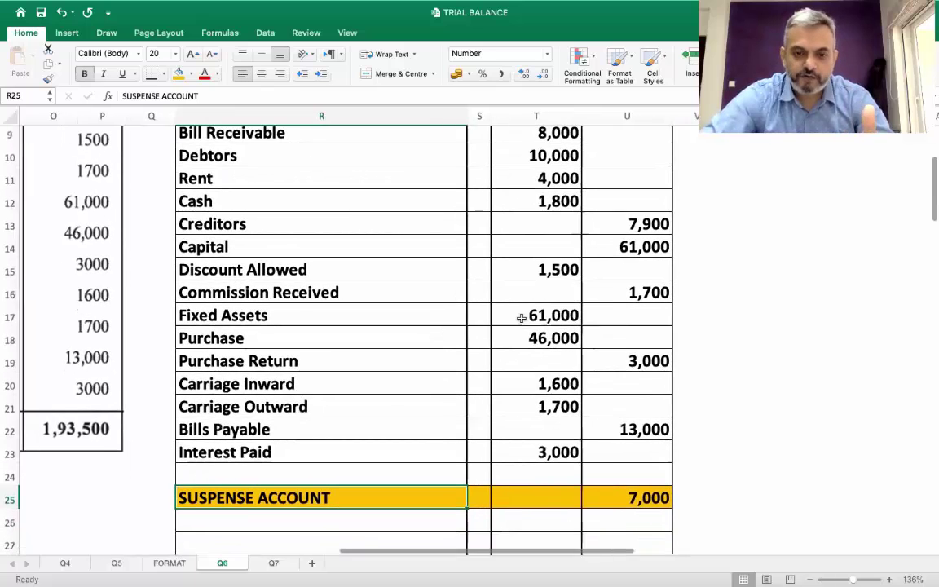
scroll(522, 318, "up", 1)
scroll(522, 318, "down", 1)
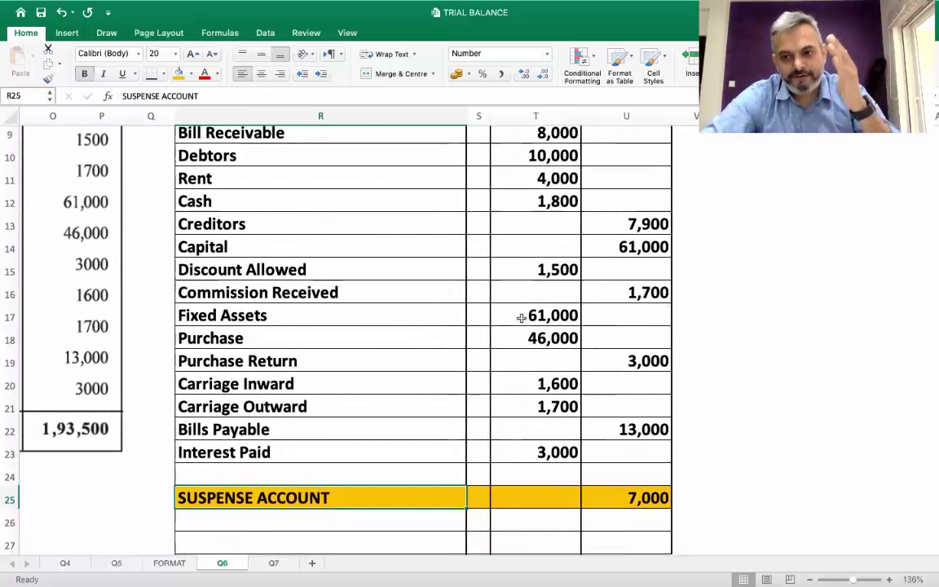
scroll(522, 318, "down", 1)
scroll(521, 318, "down", 1)
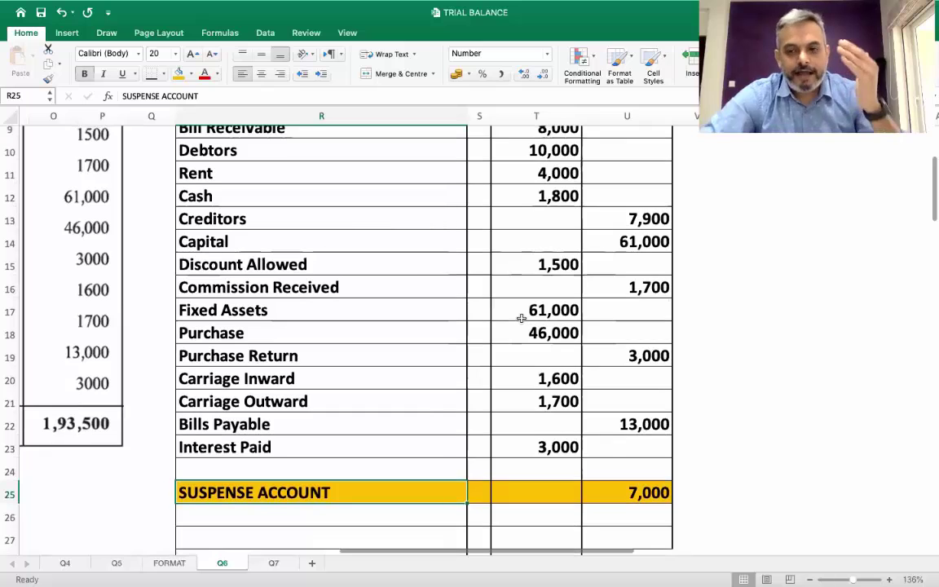
scroll(521, 318, "down", 1)
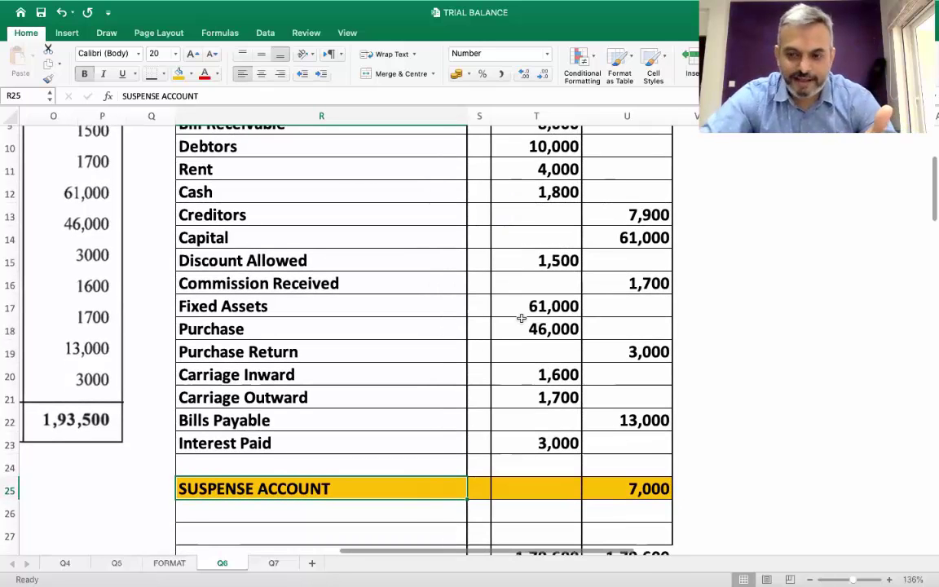
scroll(522, 318, "up", 1)
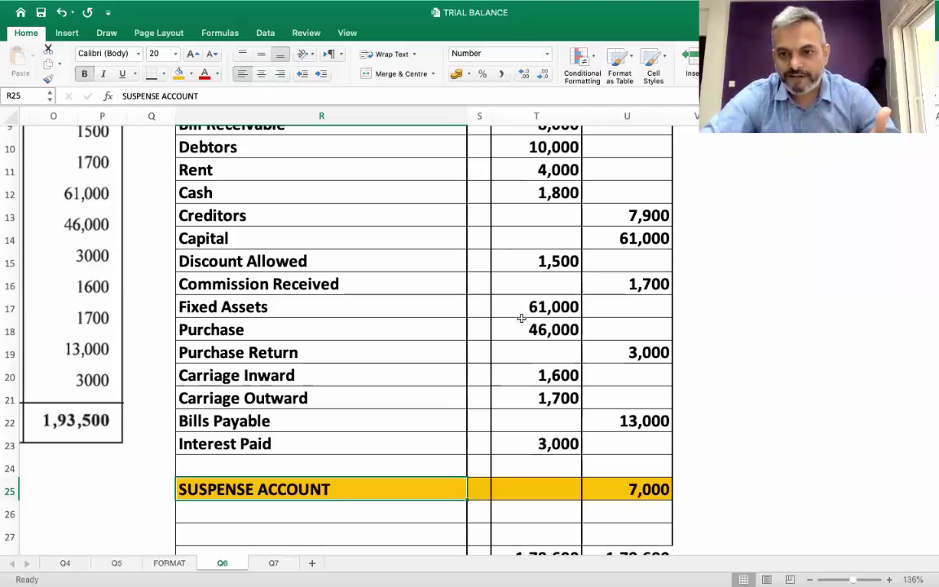
scroll(521, 318, "down", 1)
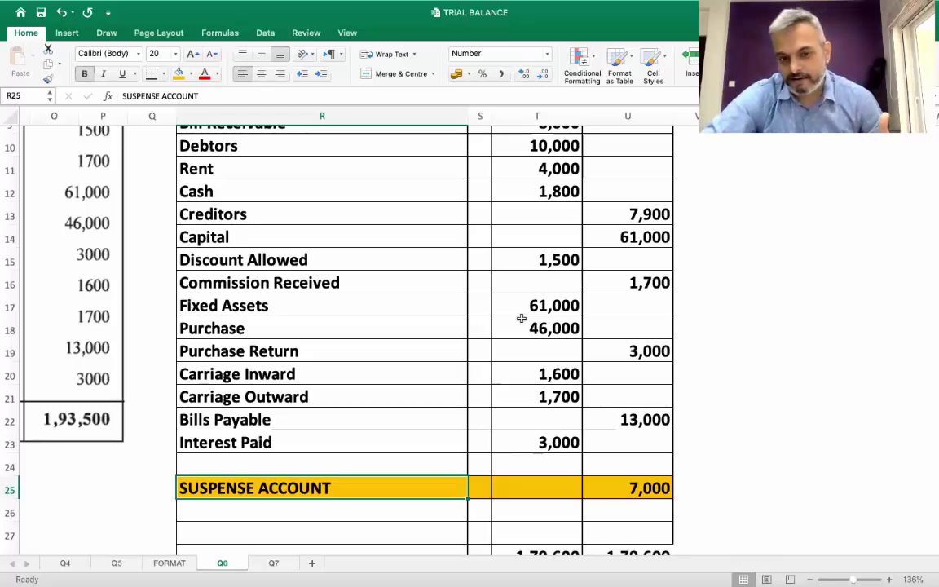
scroll(521, 318, "down", 2)
scroll(521, 318, "up", 1)
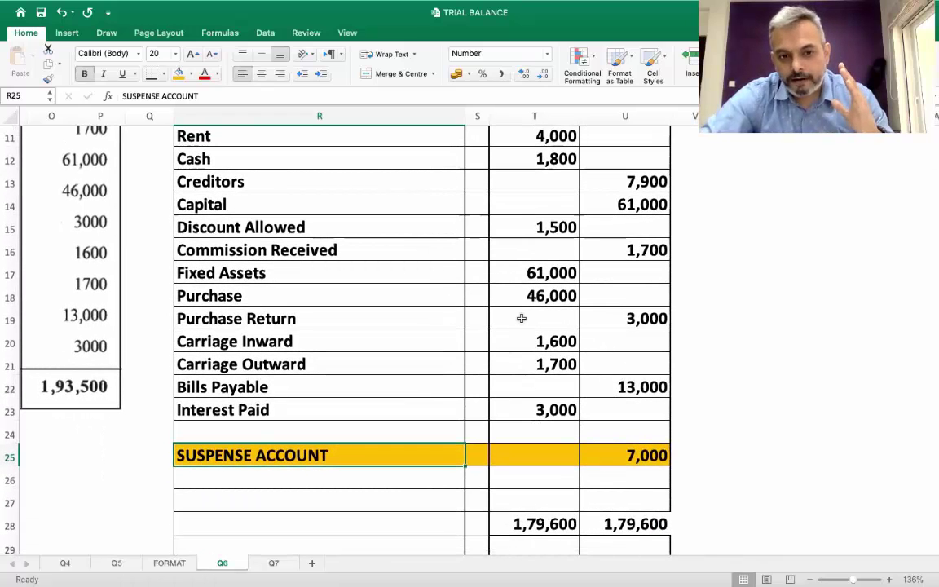
scroll(521, 318, "down", 1)
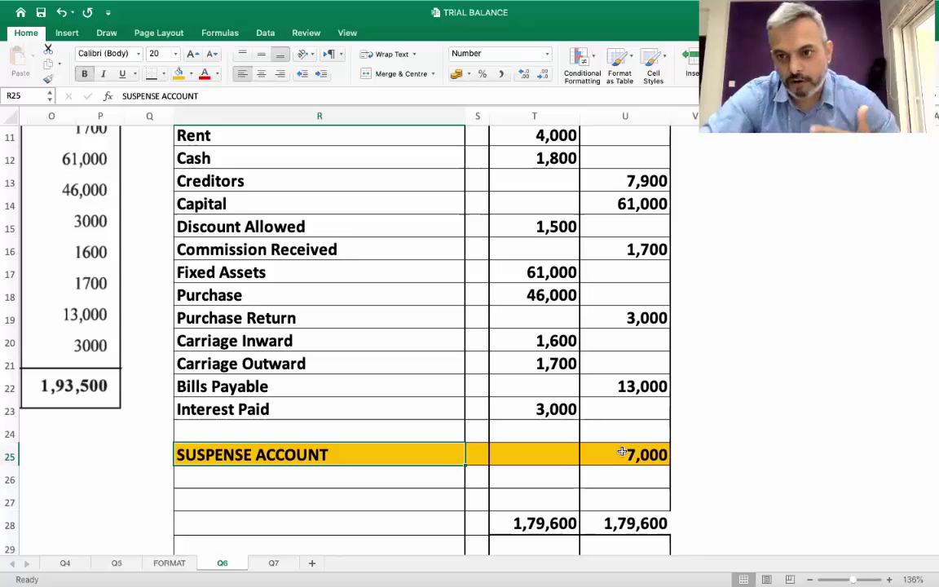
scroll(622, 451, "up", 5)
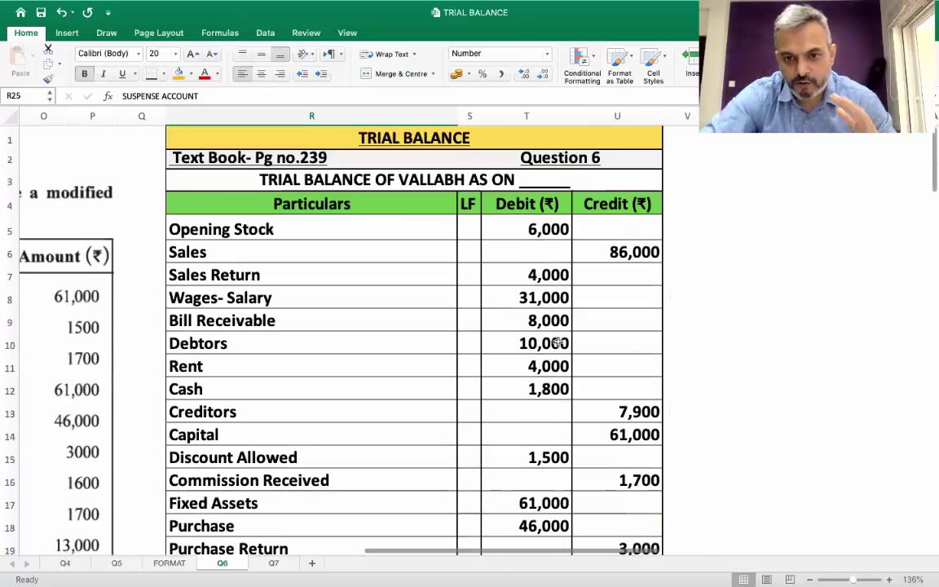
scroll(557, 344, "down", 5)
scroll(558, 342, "up", 1)
scroll(558, 343, "down", 3)
left_click(616, 433)
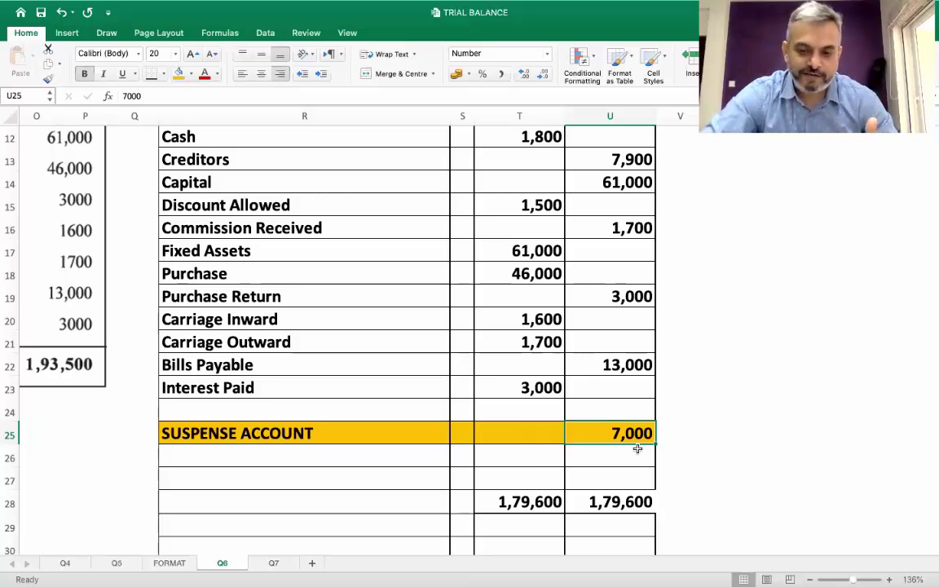
Label the totals row R28 as TOTAL...
left_click(617, 512)
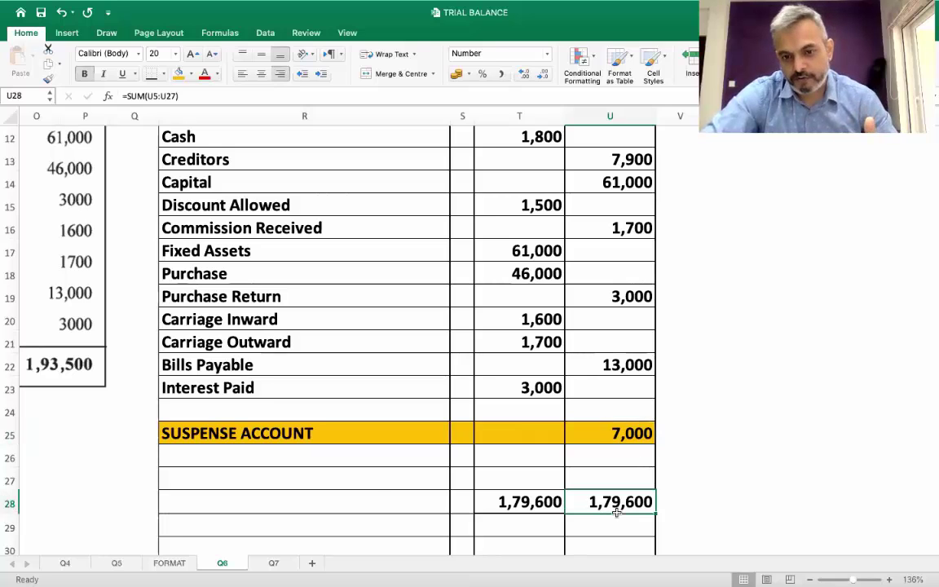
left_click(373, 500)
type("TOTAL.")
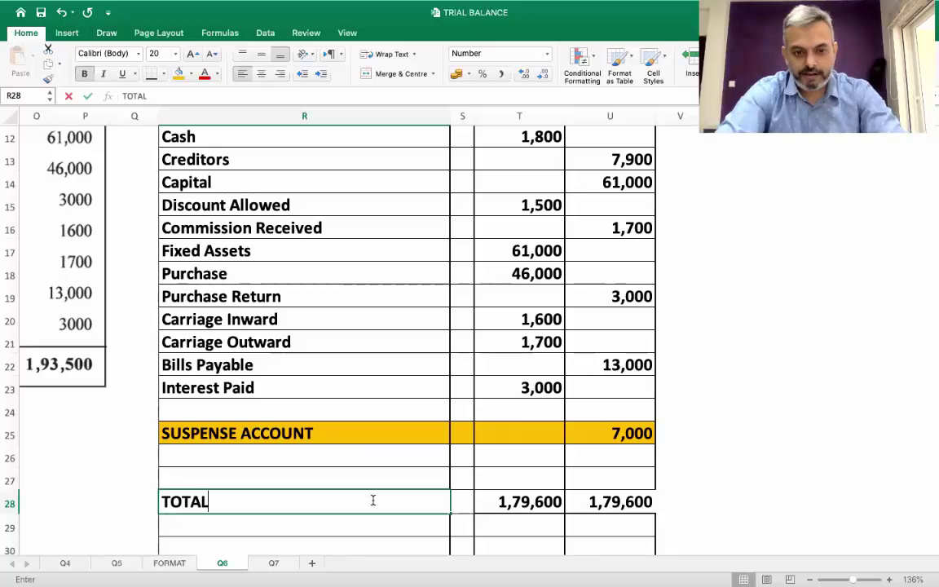
key("Return")
key("Up")
key("Up")
key("Up")
key("Down")
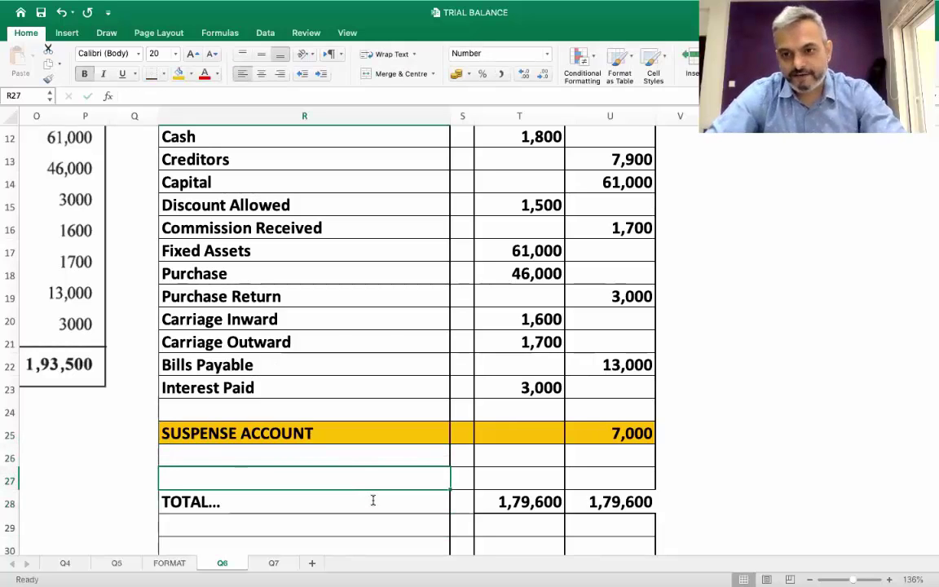
Shade both 1,79,600 totals in T28:U28 light blue
scroll(373, 500, "up", 5)
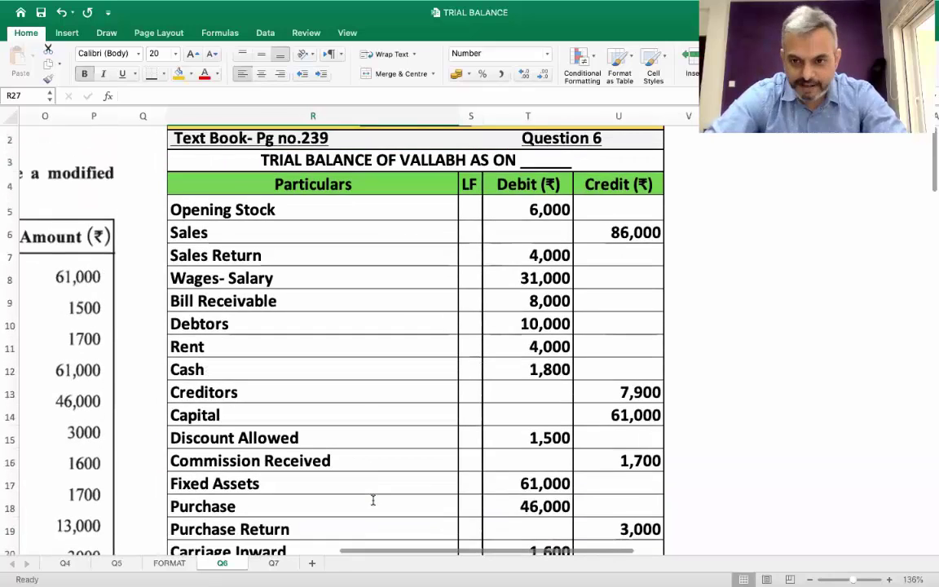
scroll(373, 500, "down", 5)
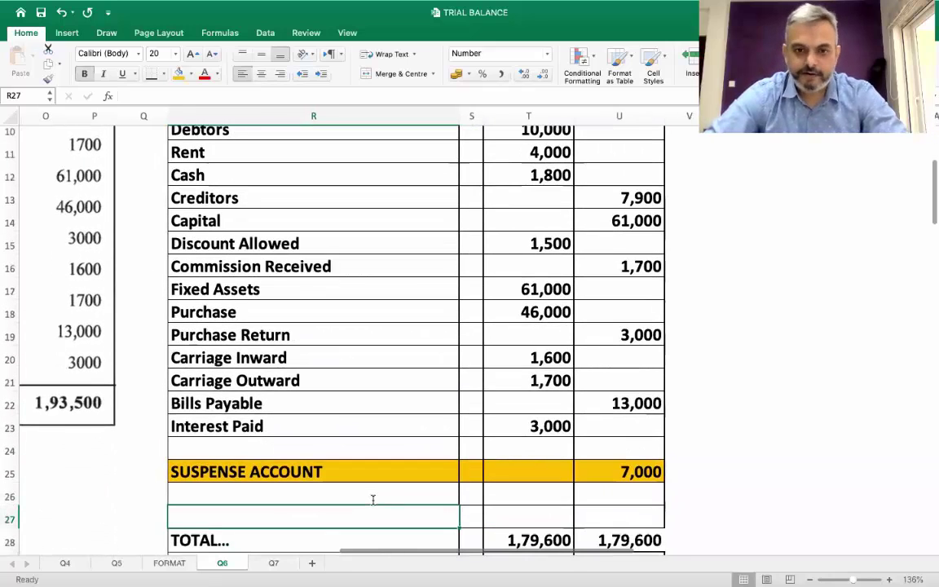
scroll(372, 500, "down", 1)
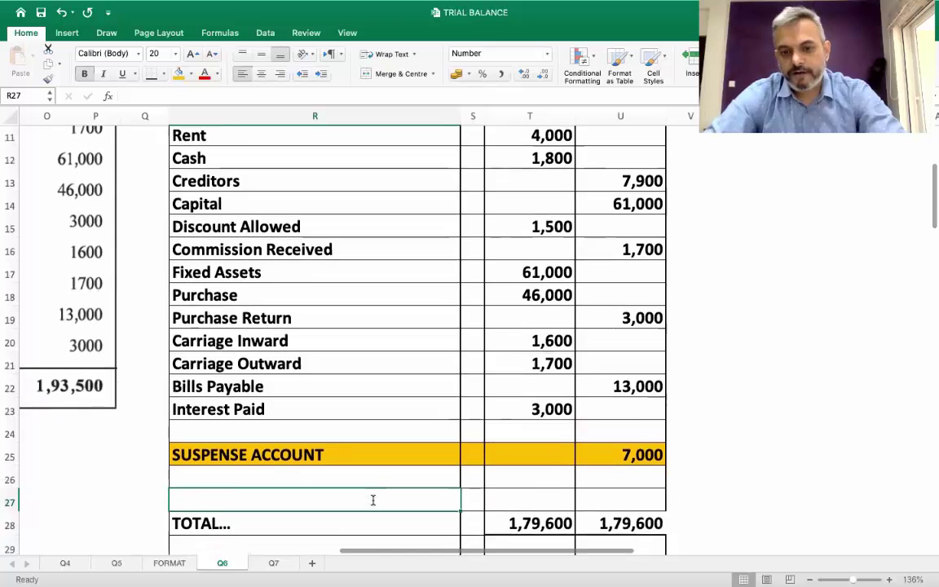
scroll(372, 500, "down", 2)
left_click_drag(538, 488, 603, 483)
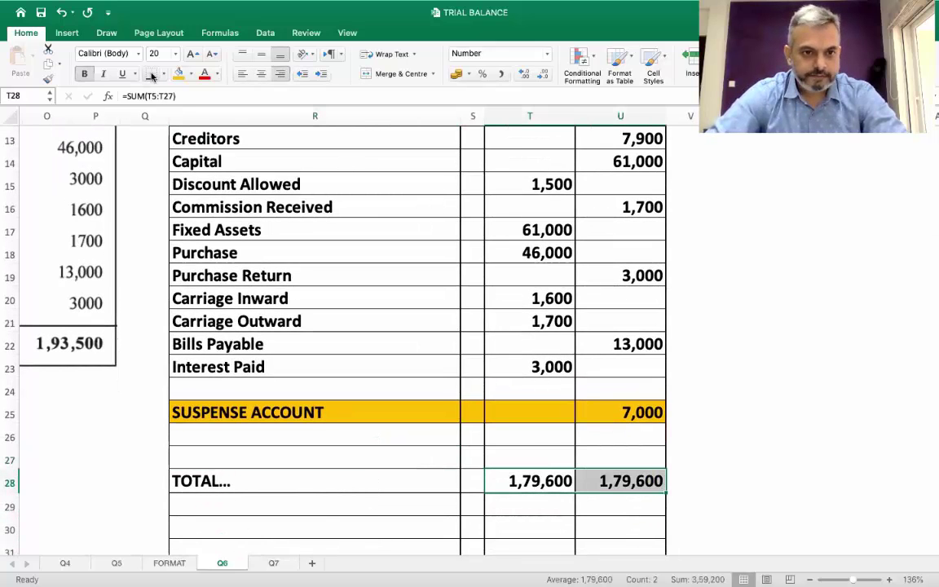
left_click(179, 73)
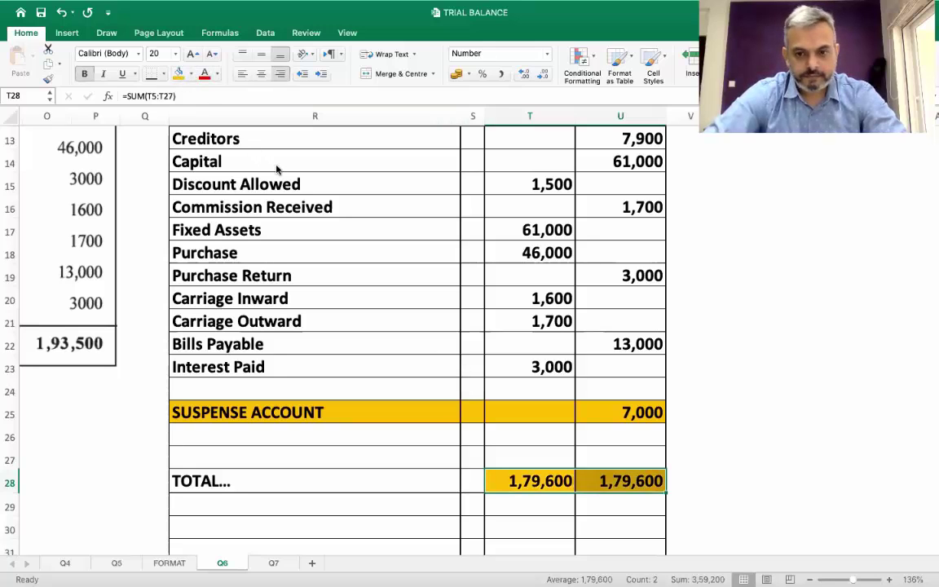
left_click(534, 367)
Switch to the blank Q7 trial balance sheet
scroll(610, 499, "up", 5)
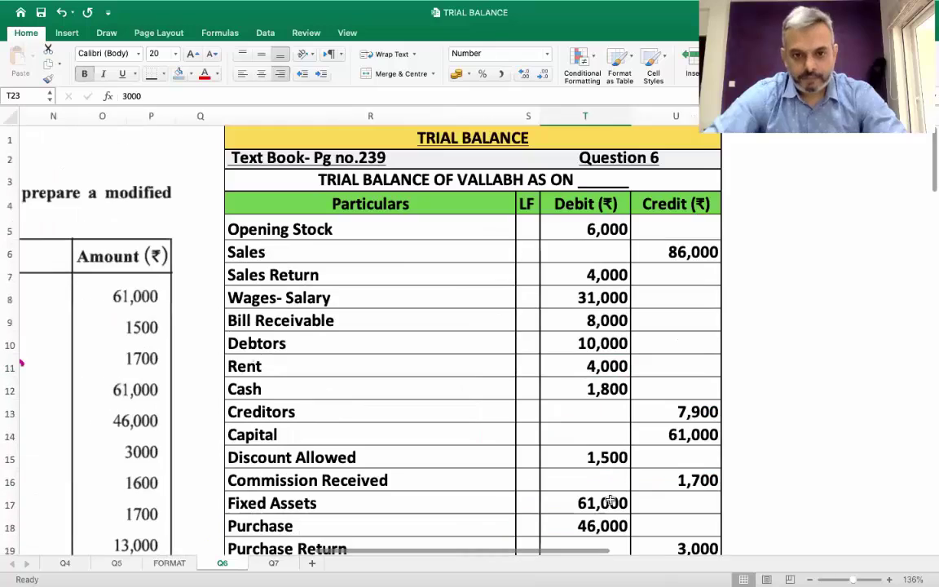
scroll(610, 499, "up", 1)
scroll(610, 499, "left", 1)
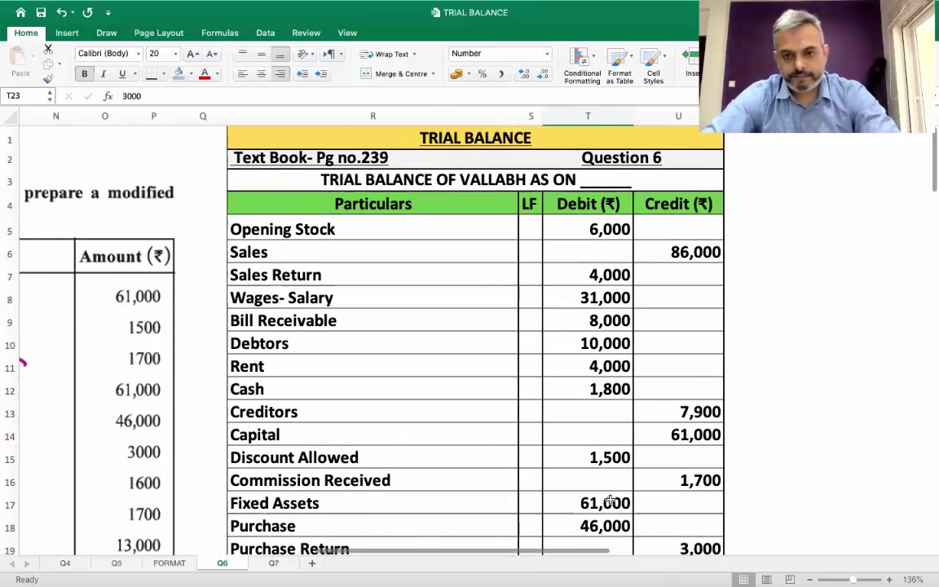
scroll(610, 499, "right", 1)
scroll(610, 499, "down", 9)
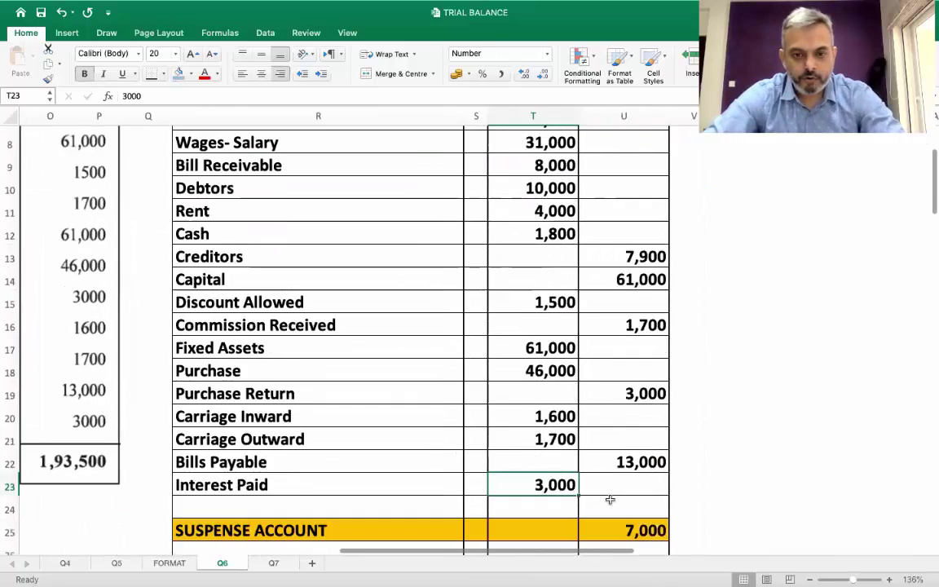
scroll(610, 499, "down", 1)
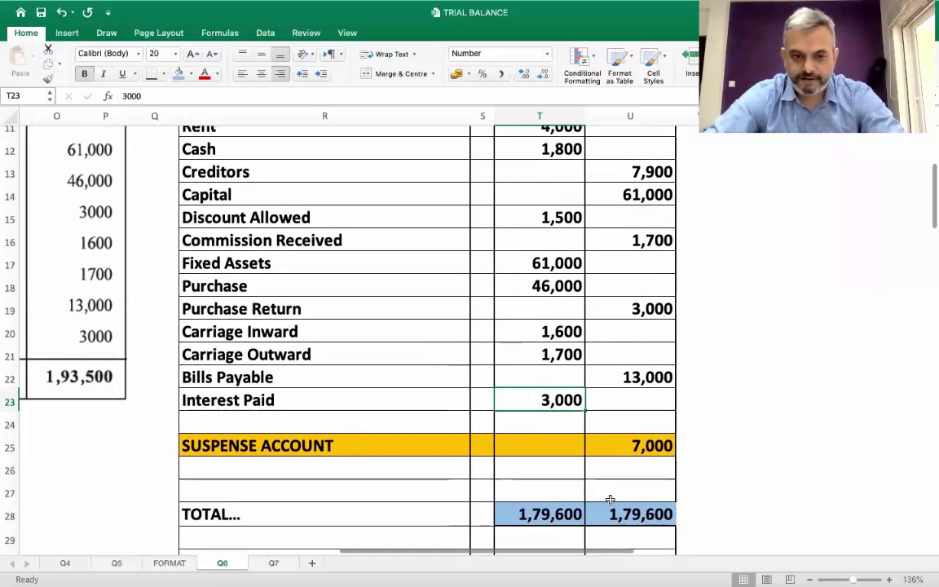
left_click(274, 563)
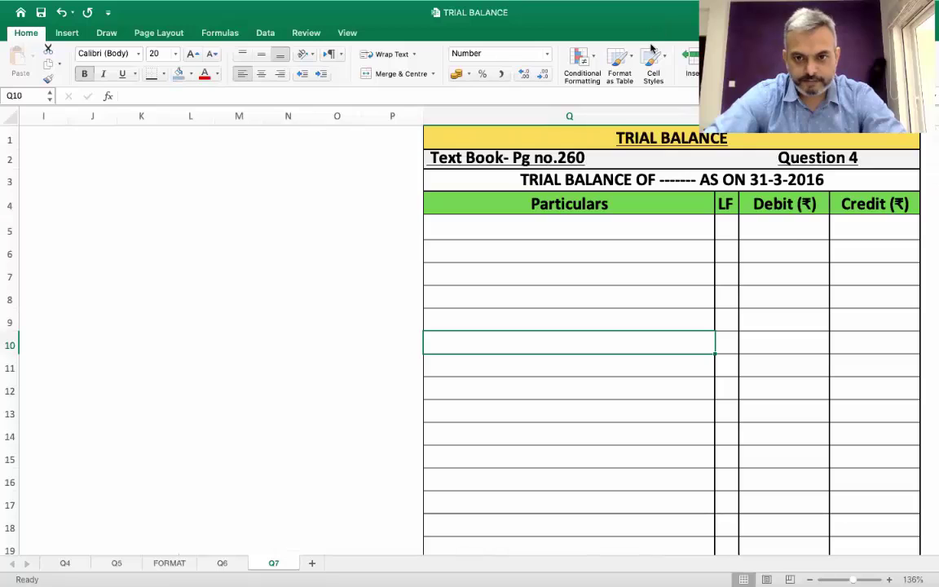
On the Q6 sheet, enter 'REASON FOR NOT INCLUDING CLOSING STOCK :' in R30 below the totals
left_click(225, 564)
scroll(583, 377, "down", 5)
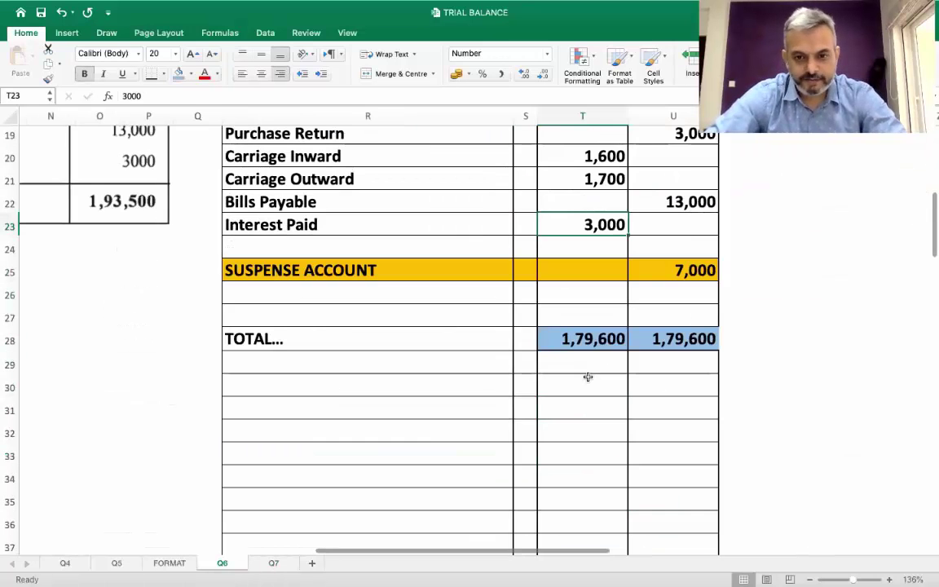
scroll(309, 411, "up", 1)
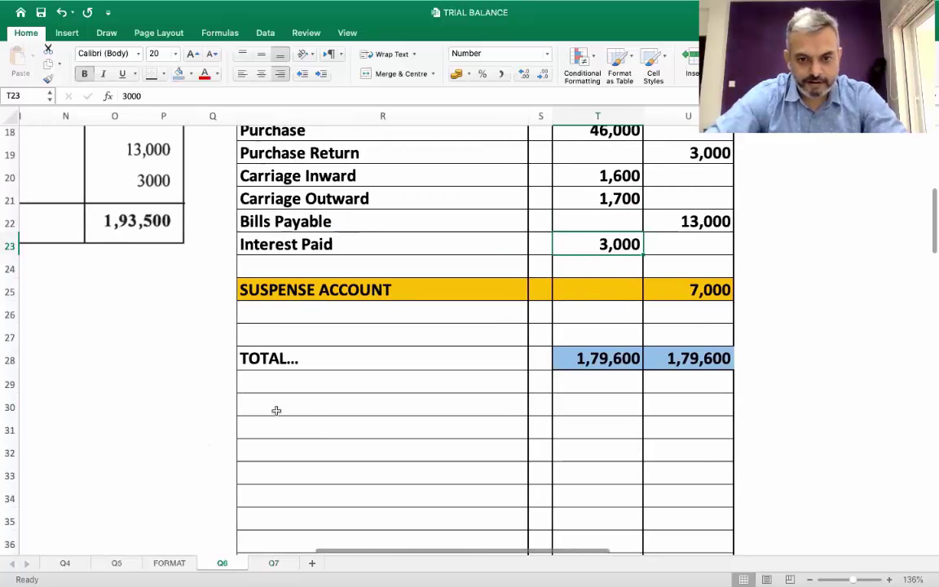
left_click(274, 410)
type("RESON")
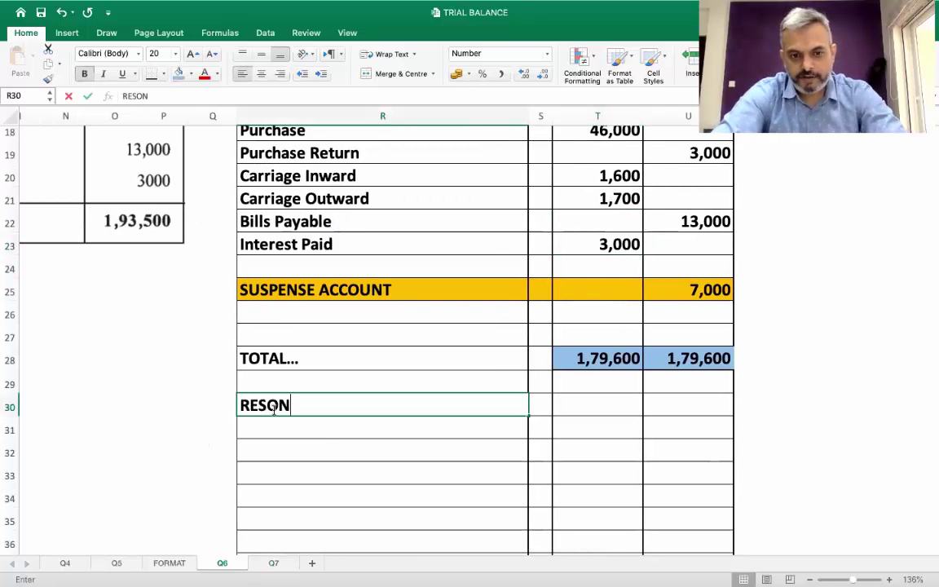
key("BackSpace")
key("BackSpace")
key("BackSpace")
type("ASON F")
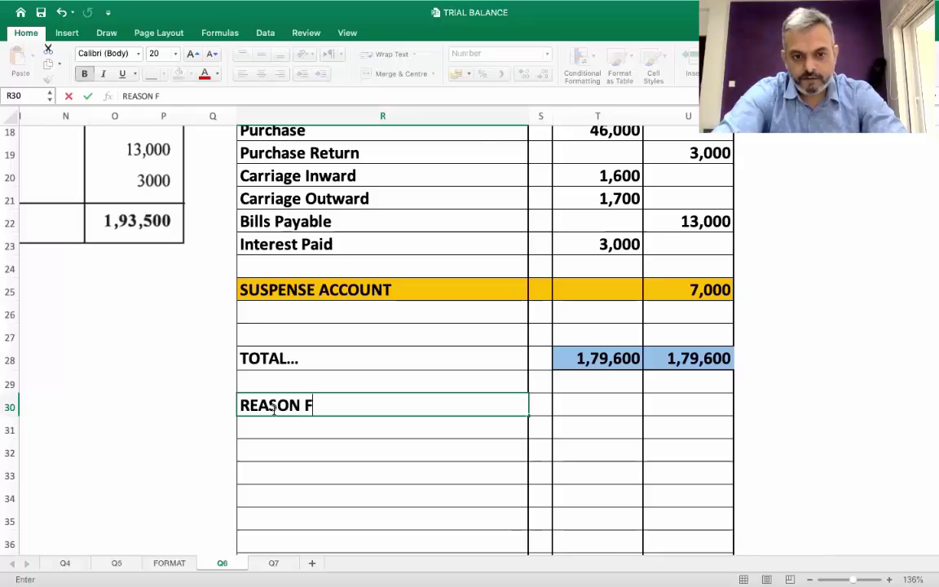
type("OR NOT INCLUD")
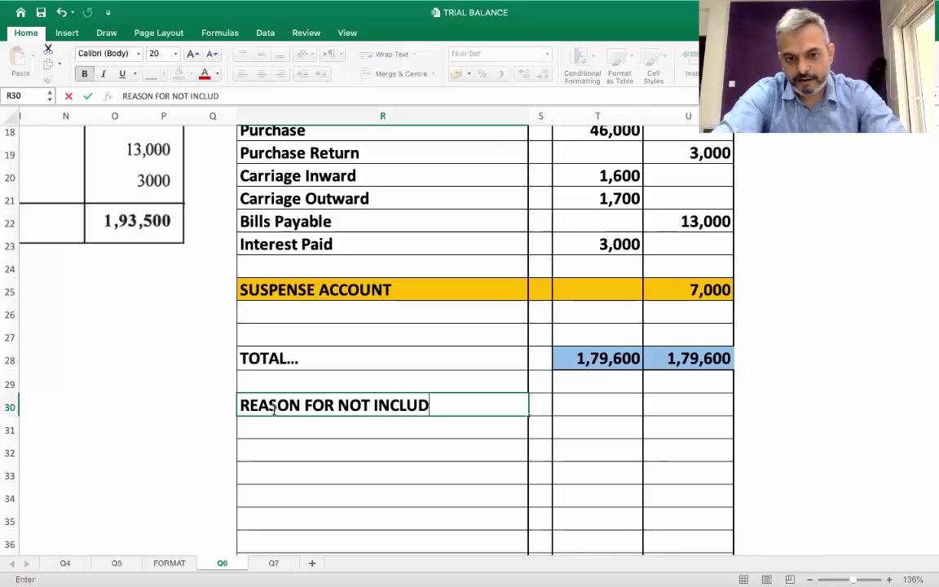
type("ING CLOSN")
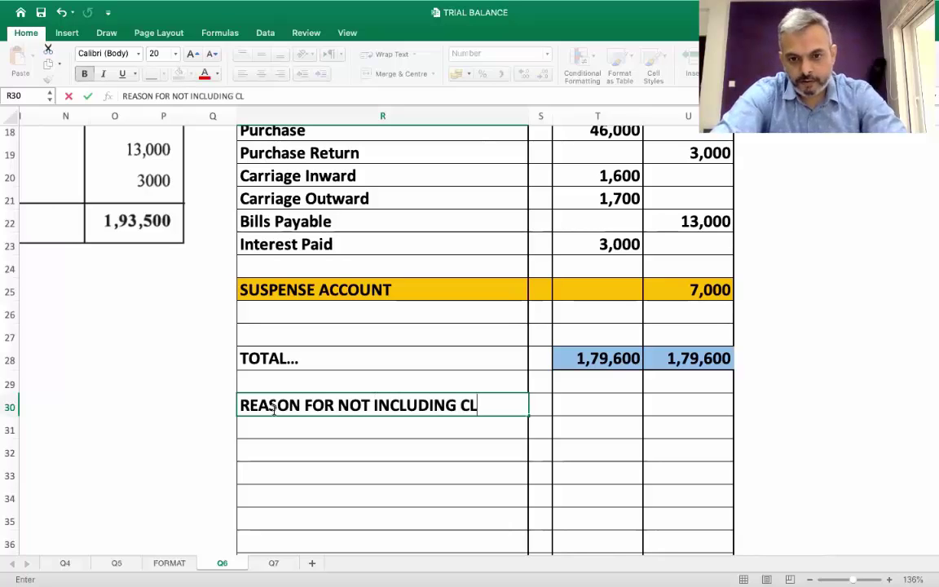
key("BackSpace")
type("ING STOCK ")
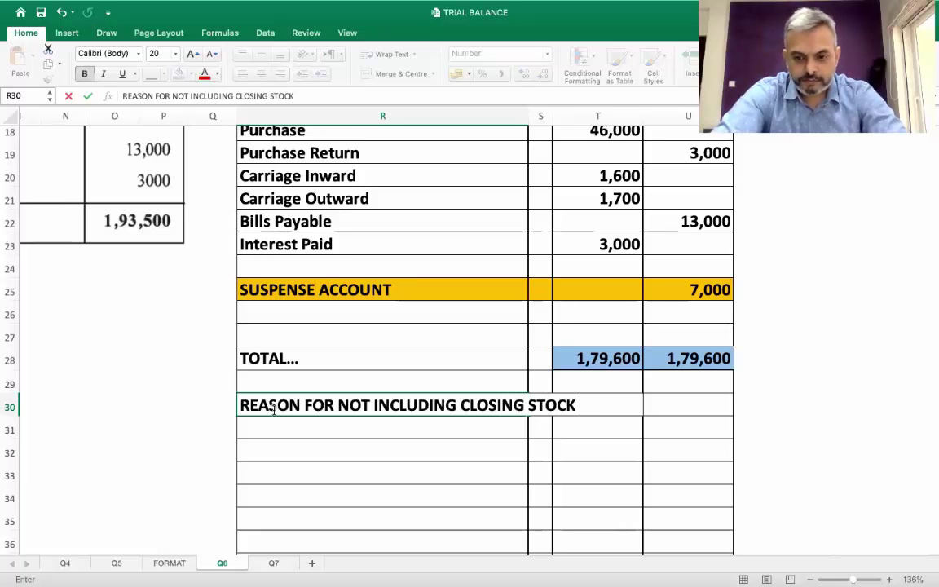
type(":")
key("Return")
key("Return")
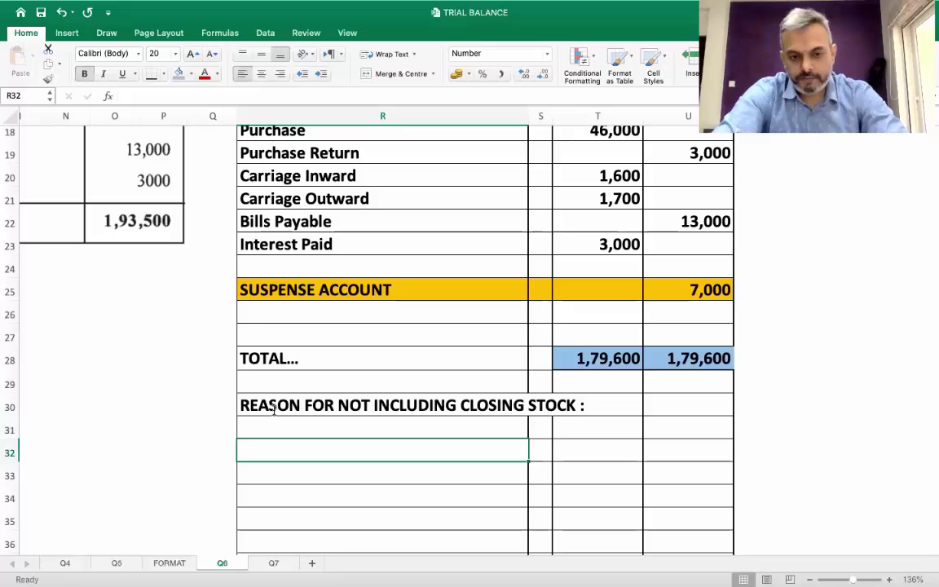
Write reason 1: closing stock is an adjustment, so it will not come in trial balance
type("1. C")
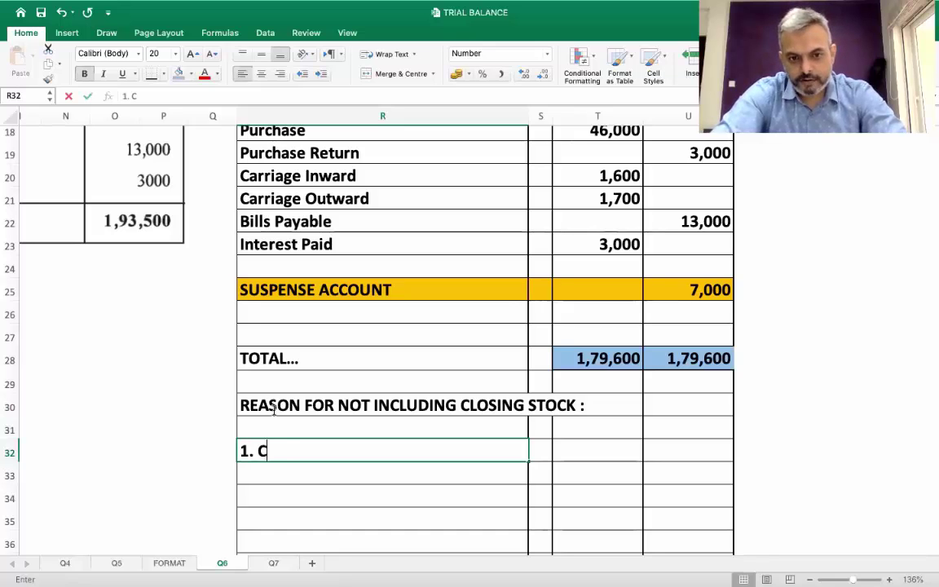
type("LOSING STOCK")
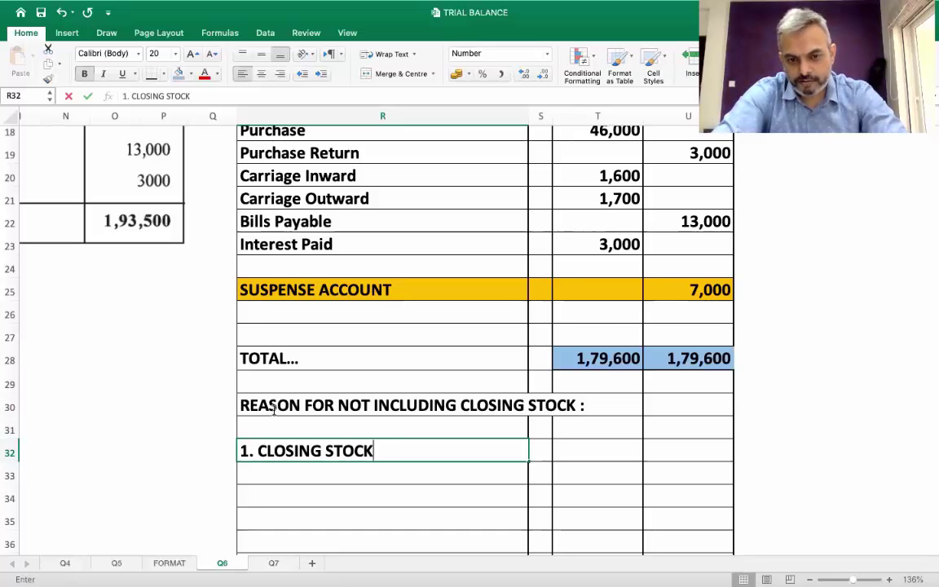
type(" IS TO BE TAK")
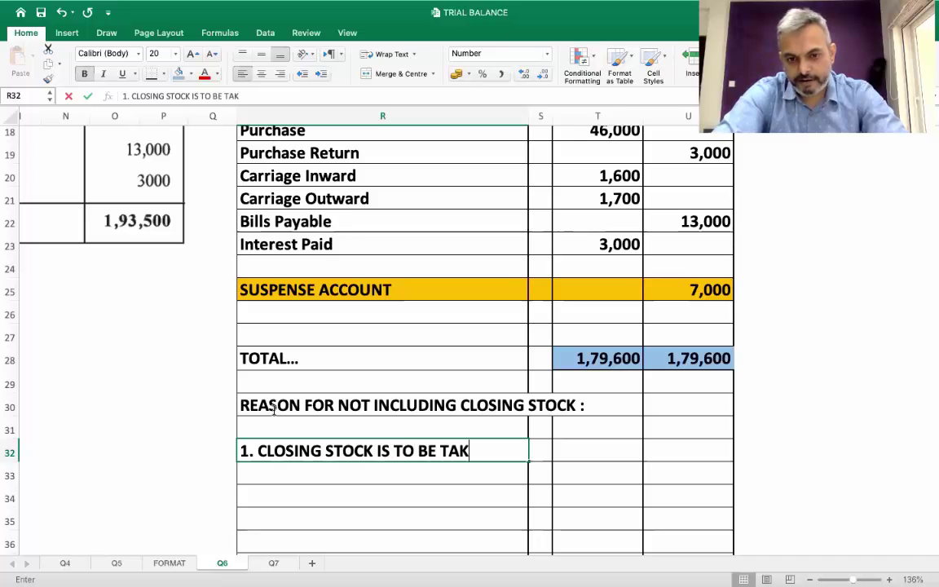
type("EN AS AN AD")
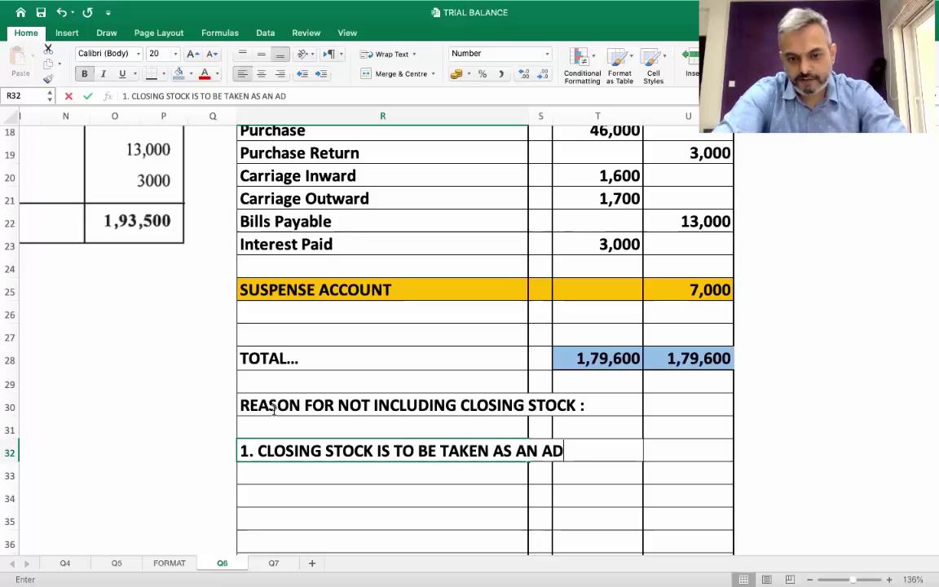
type("JUSTMENT")
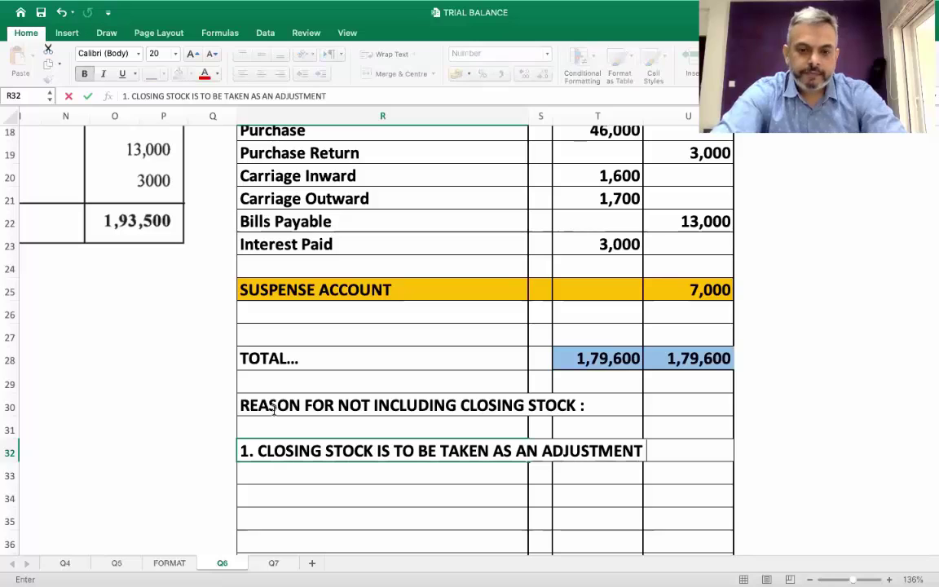
type(" AND H")
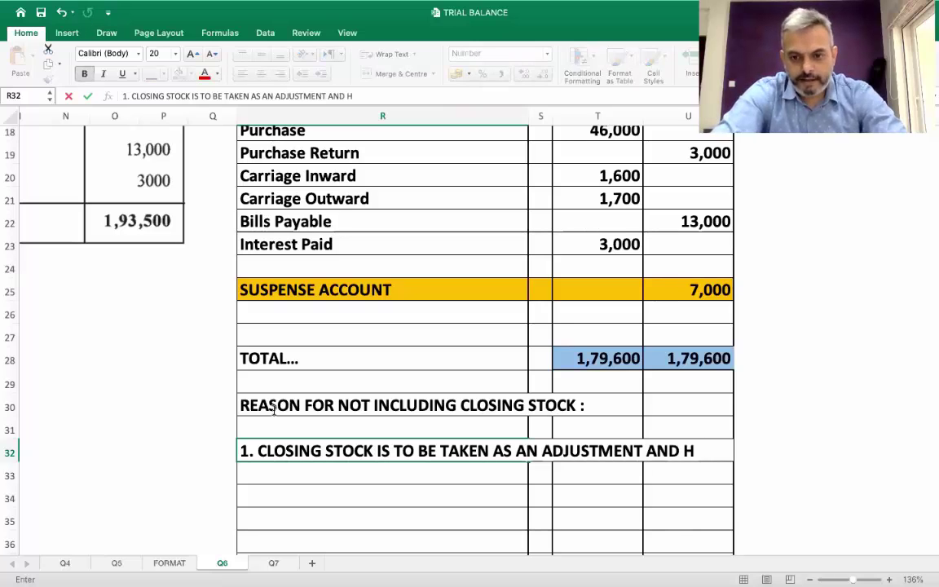
type("ENCE HERE IT")
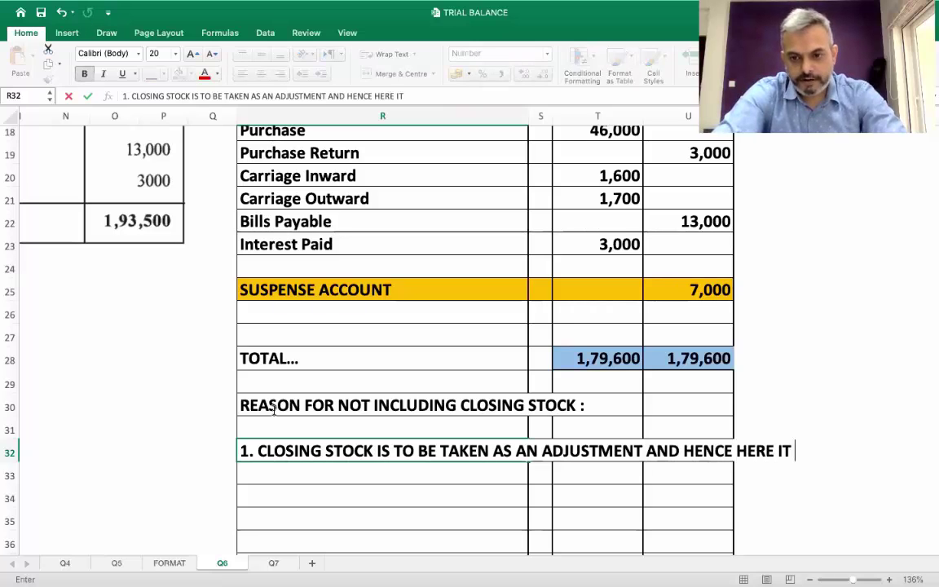
key("Return")
type("WILL")
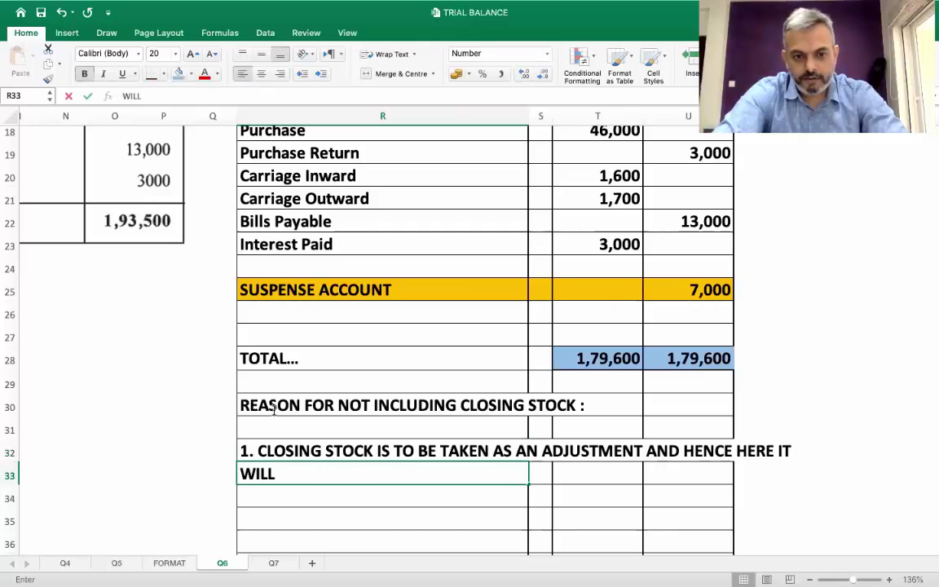
type(" NOT COME IN TR")
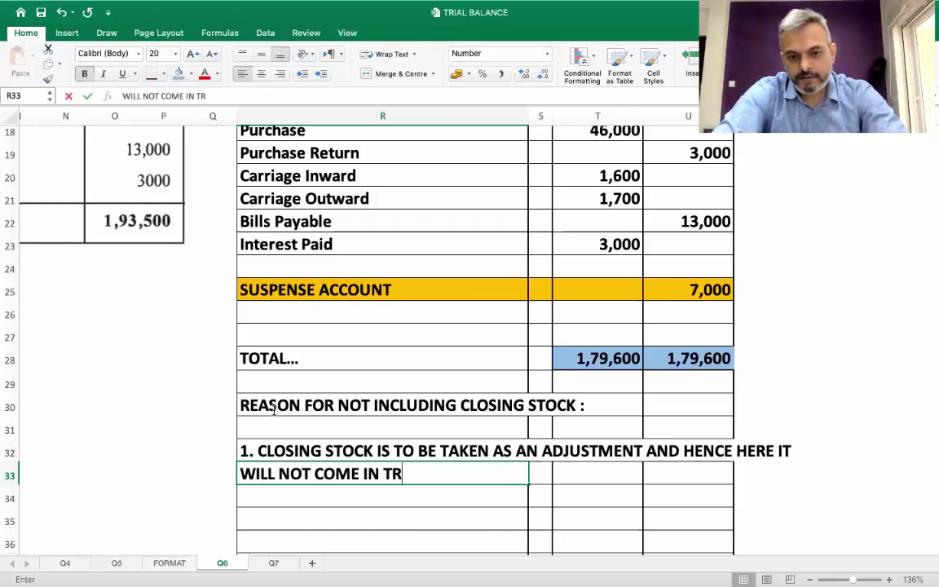
type("IAL BALANCE")
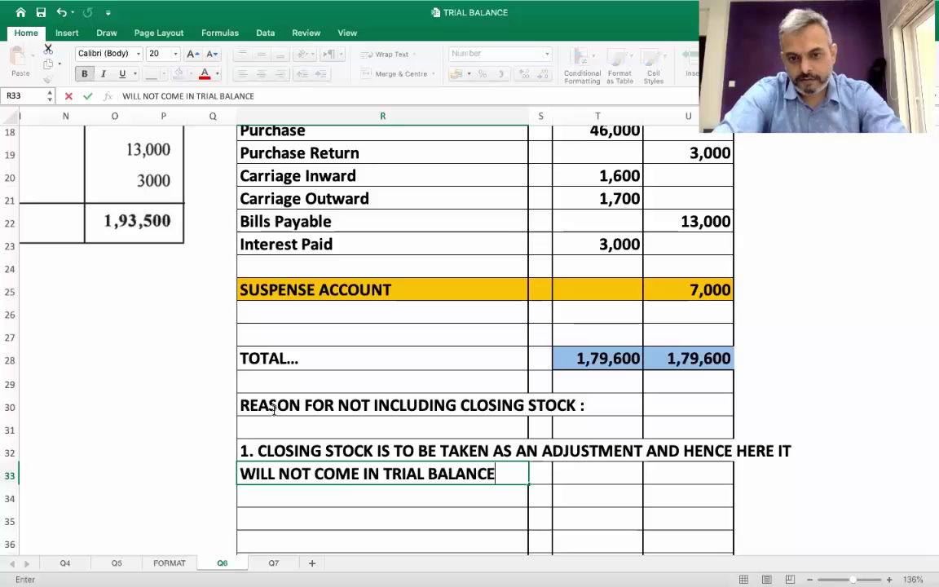
type(".")
key("Return")
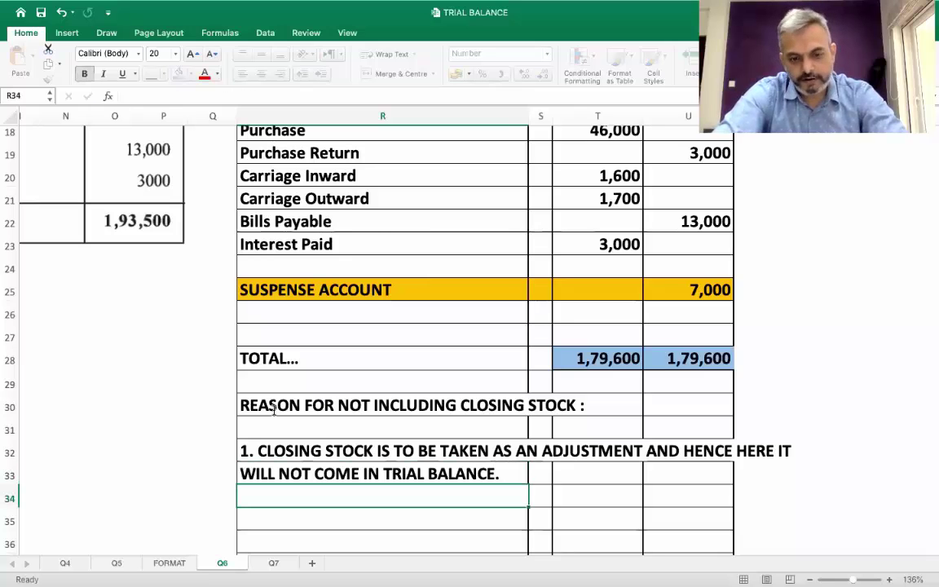
Write reason 2: with opening stock, purchase and purchase return given, closing stock cannot form part of trial balance
type("2. BECA")
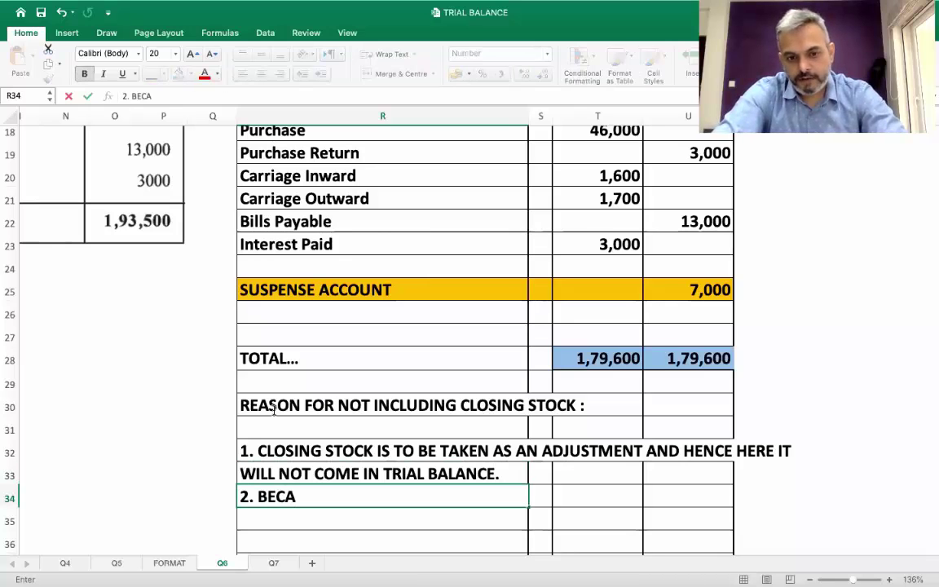
type("USE OPENING S")
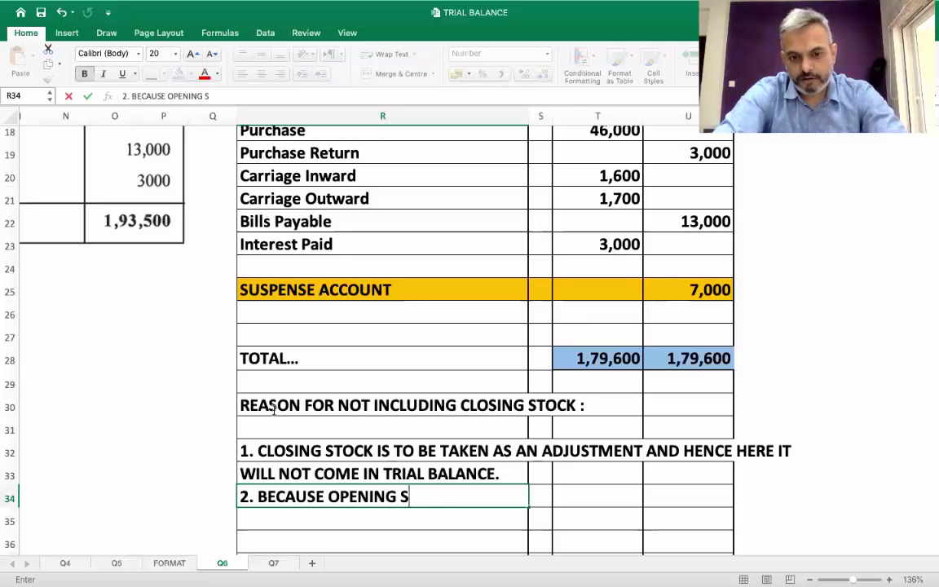
type("TOCK, PUR")
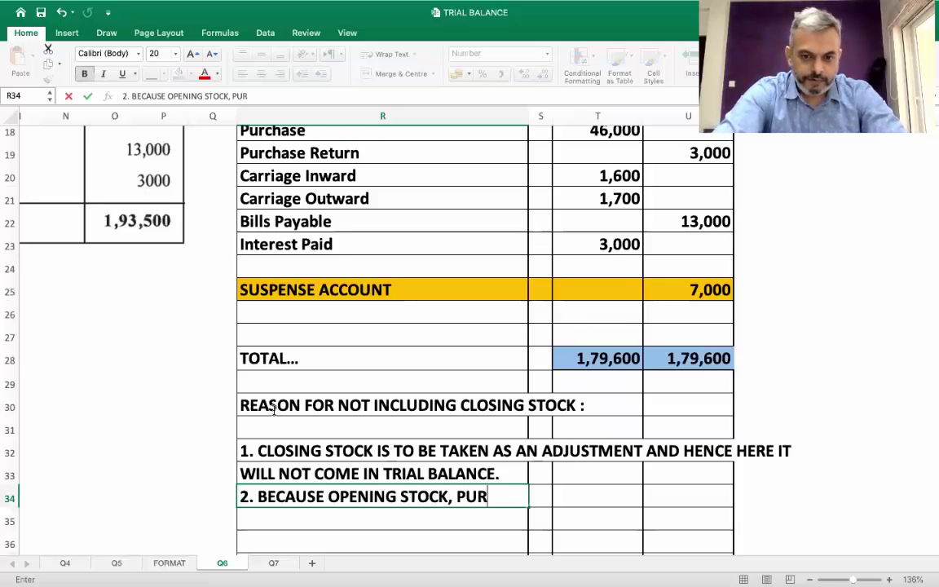
type("CHASE AND PURCHASE T")
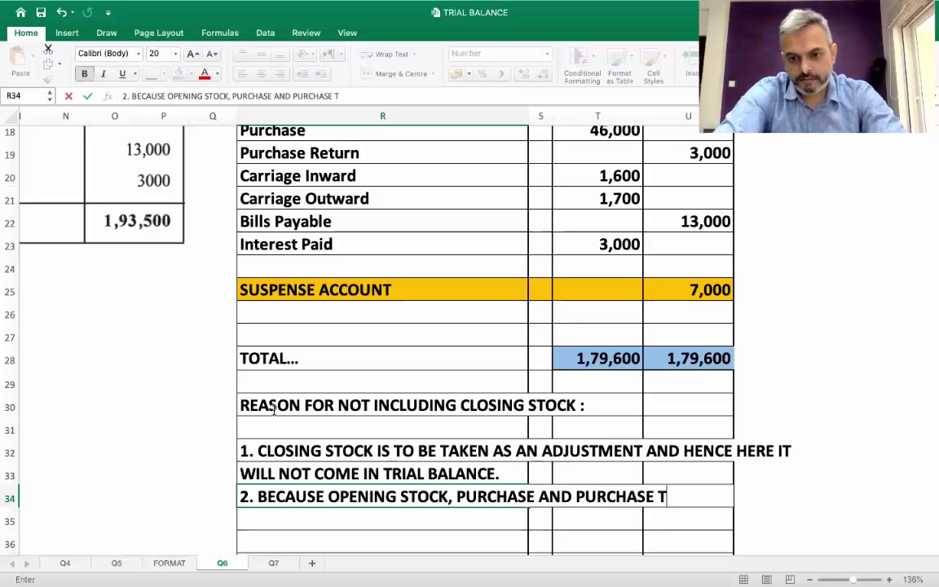
key("BackSpace")
type("RETURN ARE GIVEN")
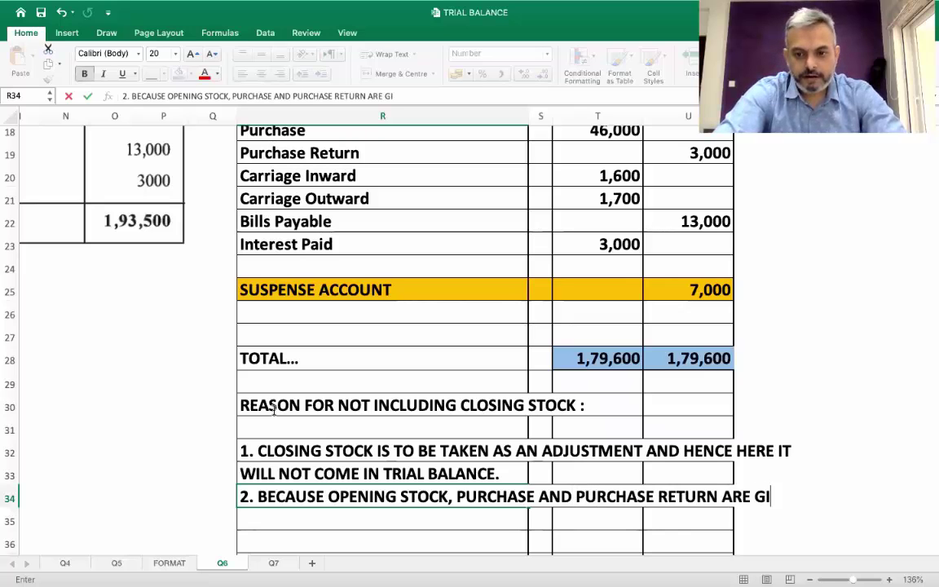
key("Return")
type("CLOS")
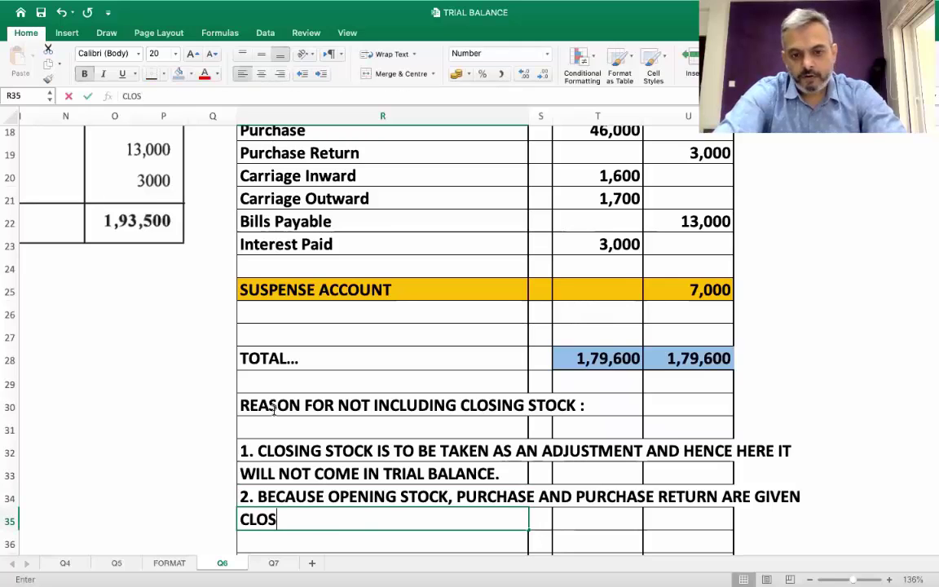
type("ING STOCK CAN")
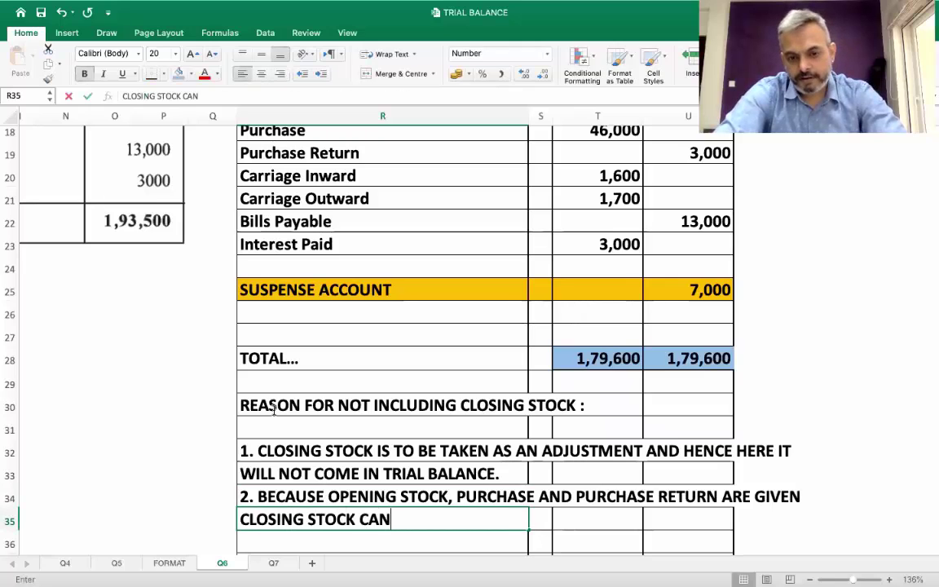
type("NOT FORM PAR")
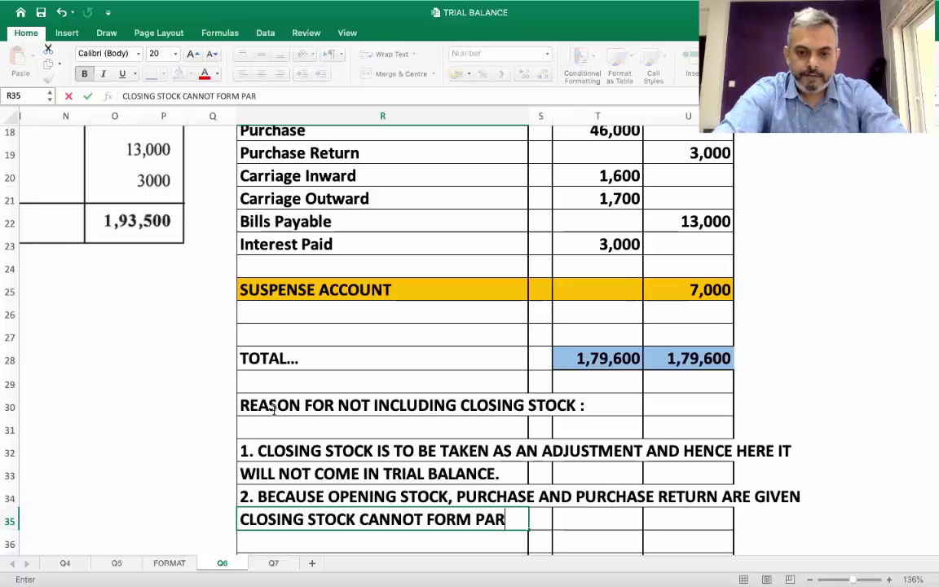
type("T OF TRIAL BALANCE")
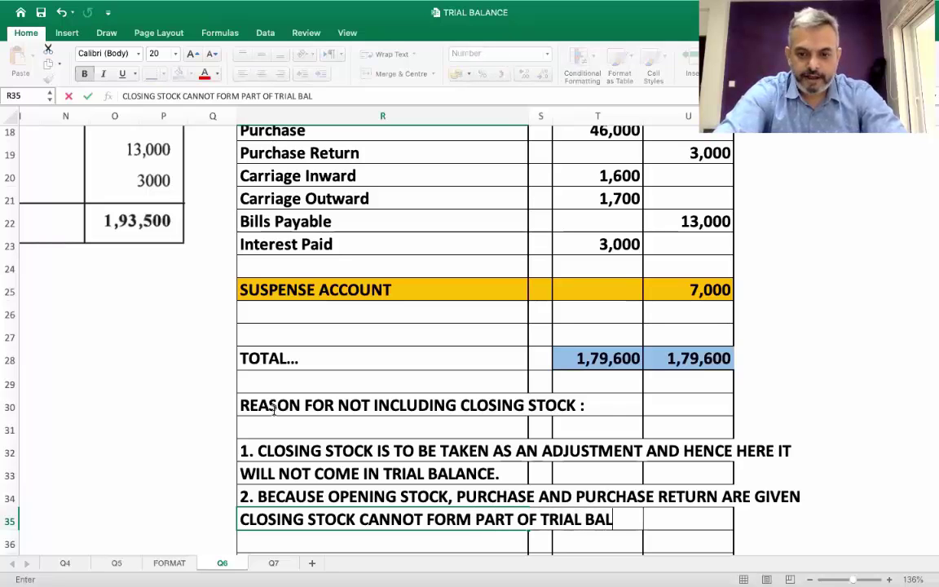
key("Return")
key("Up")
key("Up")
key("Up")
key("Up")
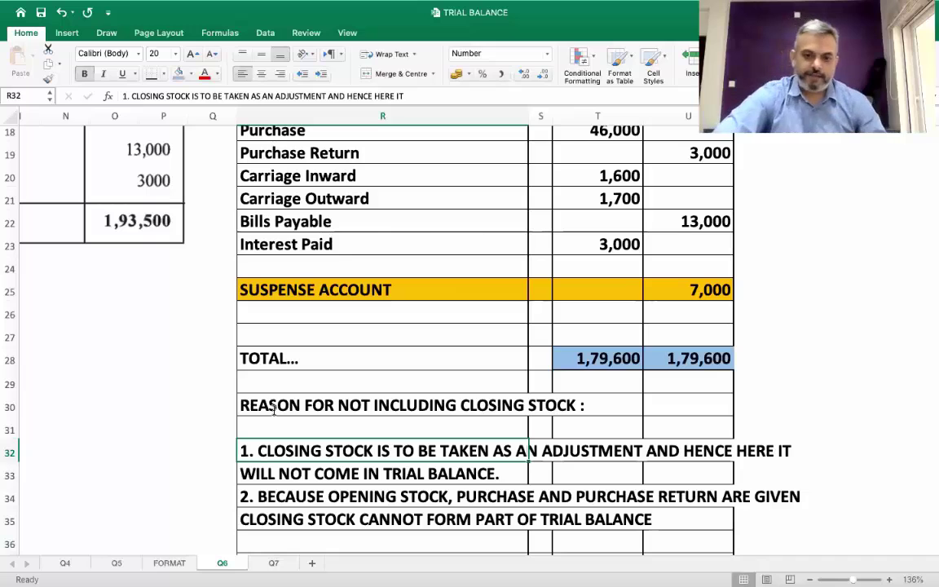
key("Up")
key("Up")
key("Down")
key("Down")
key("Down")
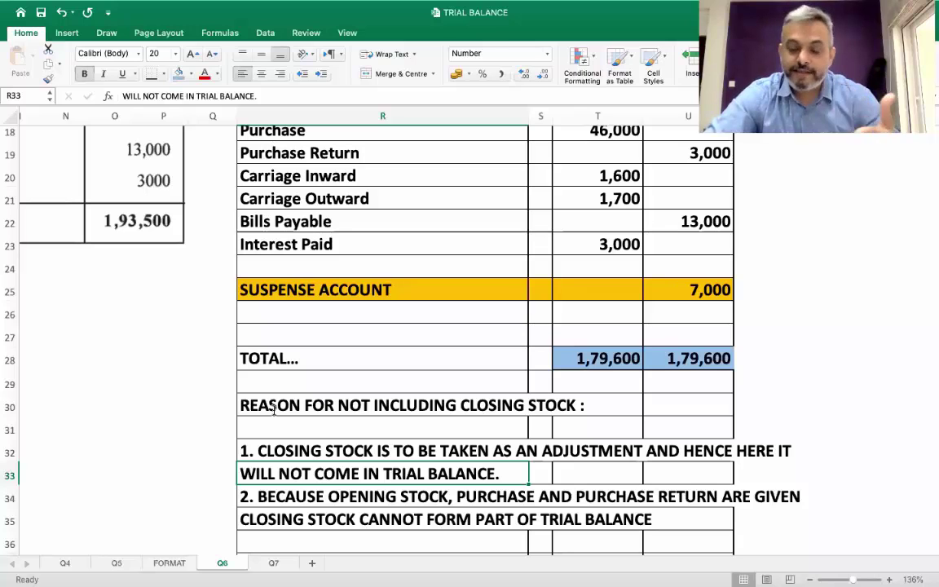
key("Up")
key("Up")
key("Down")
key("Down")
key("Down")
key("Up")
key("Down")
key("Down")
key("Up")
key("Up")
key("Up")
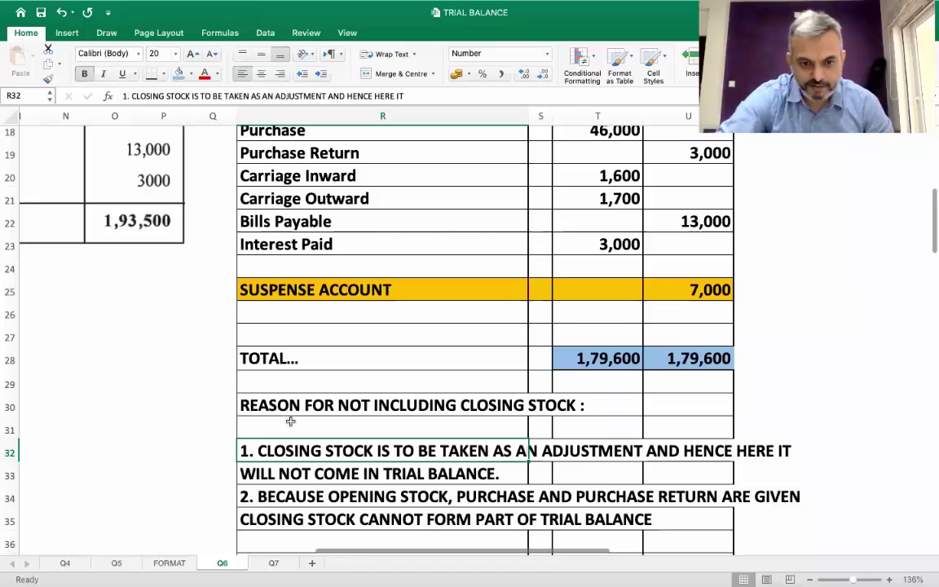
Fill R30:T30, the closing stock heading row, with light green
left_click(291, 421)
key("Up")
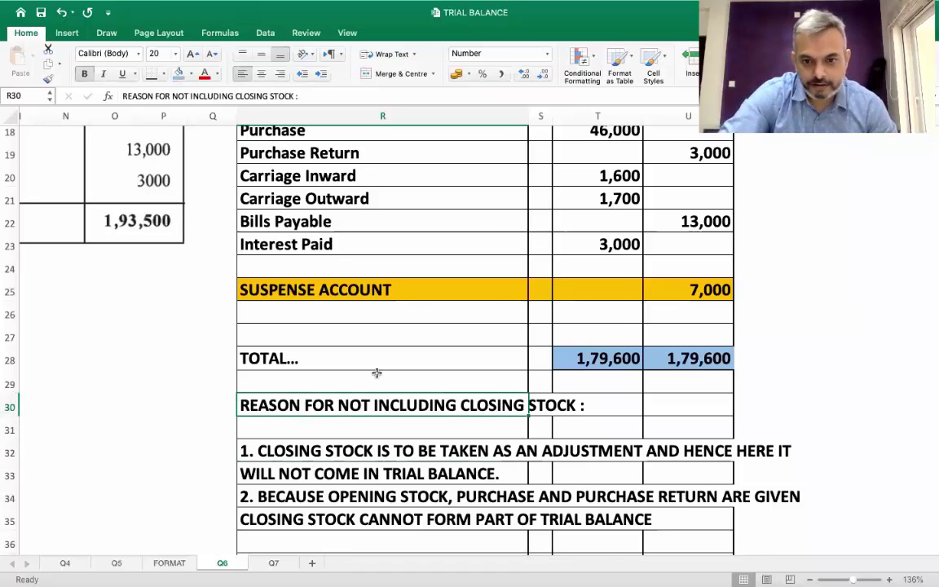
key("shift+Right")
key("shift+Right")
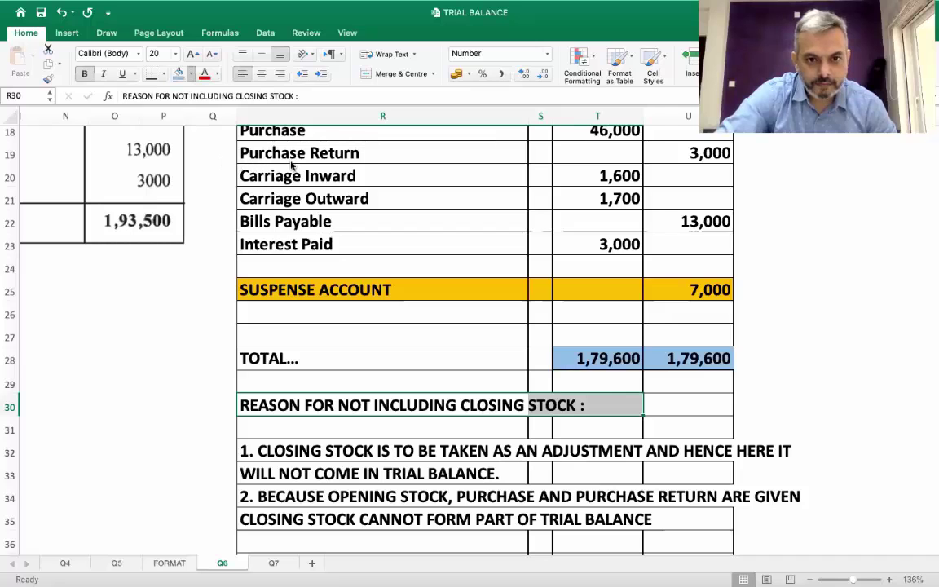
left_click(178, 73)
left_click(535, 496)
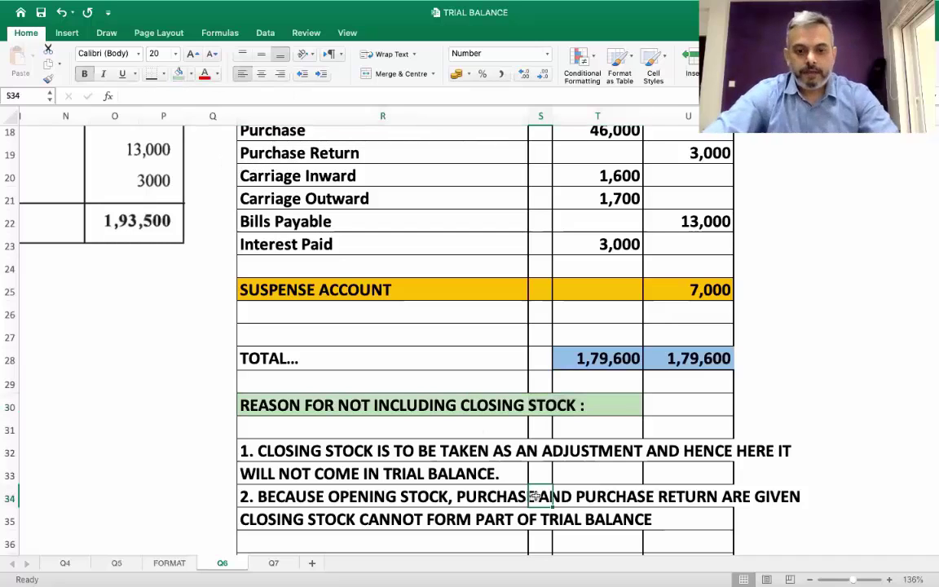
On the Q7 sheet, ink a magenta tick beside question 7 and underline 'difference'
left_click(274, 563)
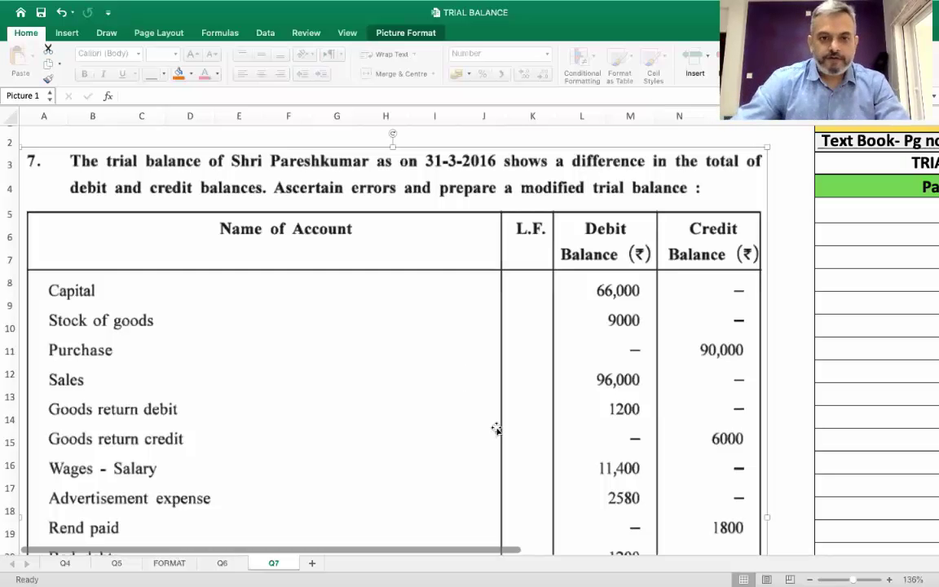
left_click(104, 32)
left_click(129, 61)
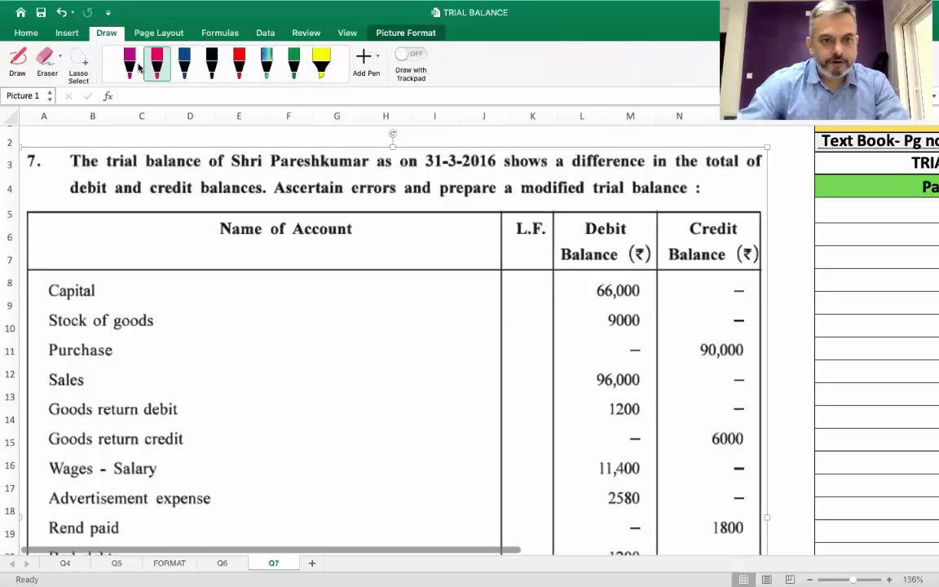
mouse_move(29, 173)
left_mouse_down()
mouse_move(62, 160)
mouse_move(42, 161)
left_mouse_up()
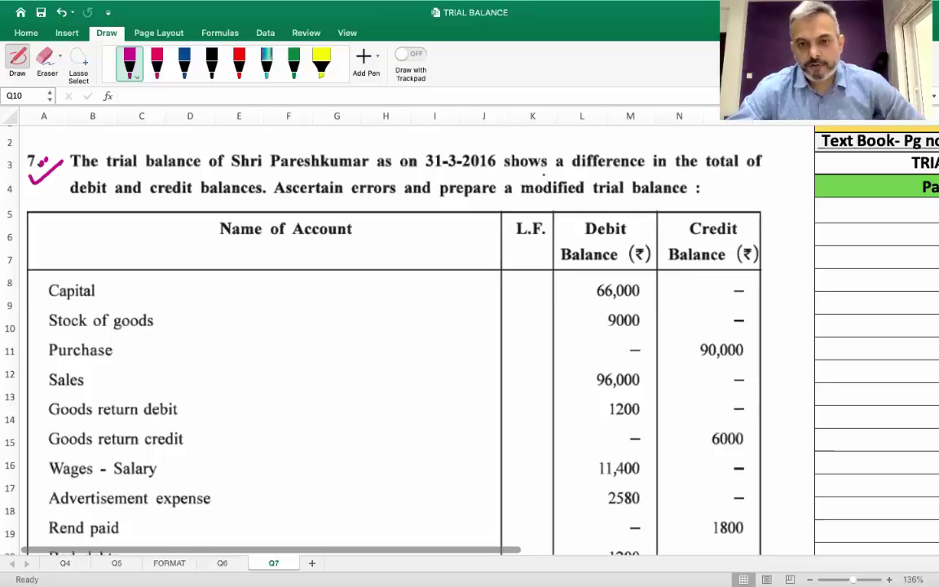
left_click_drag(572, 169, 644, 169)
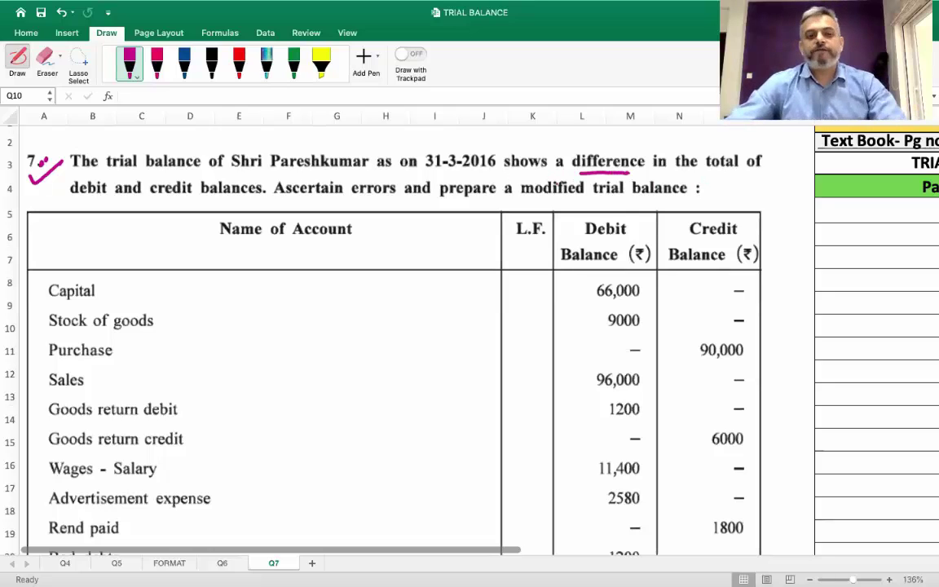
Ink magenta up-arrows under the 2,62,200 debit and 1,23,000 credit totals
scroll(555, 245, "down", 7)
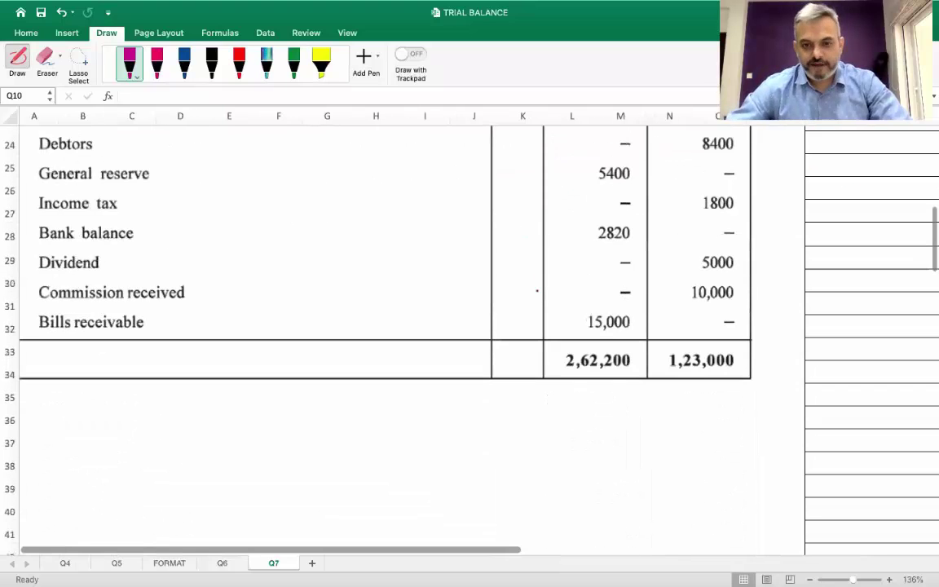
scroll(544, 310, "down", 1)
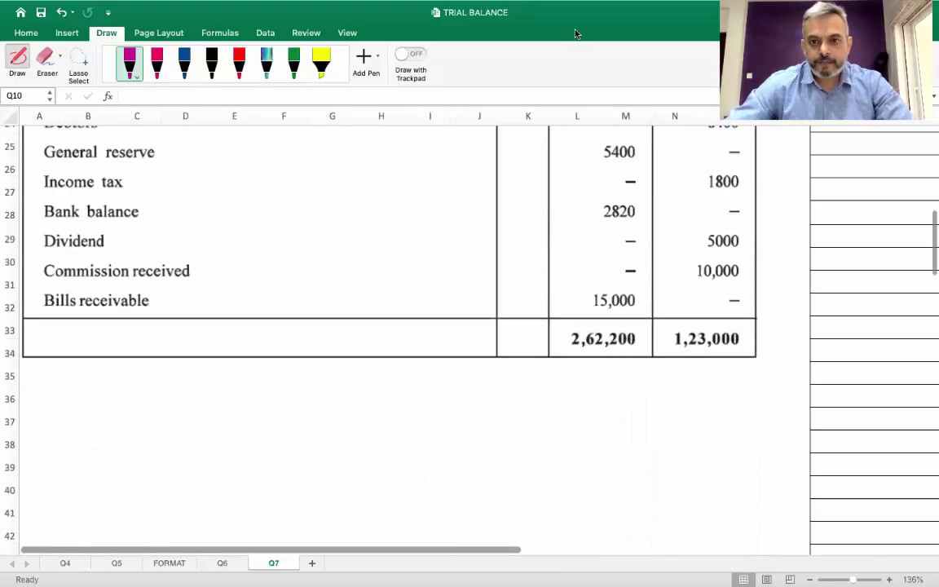
left_click_drag(606, 389, 607, 366)
left_click_drag(599, 378, 616, 377)
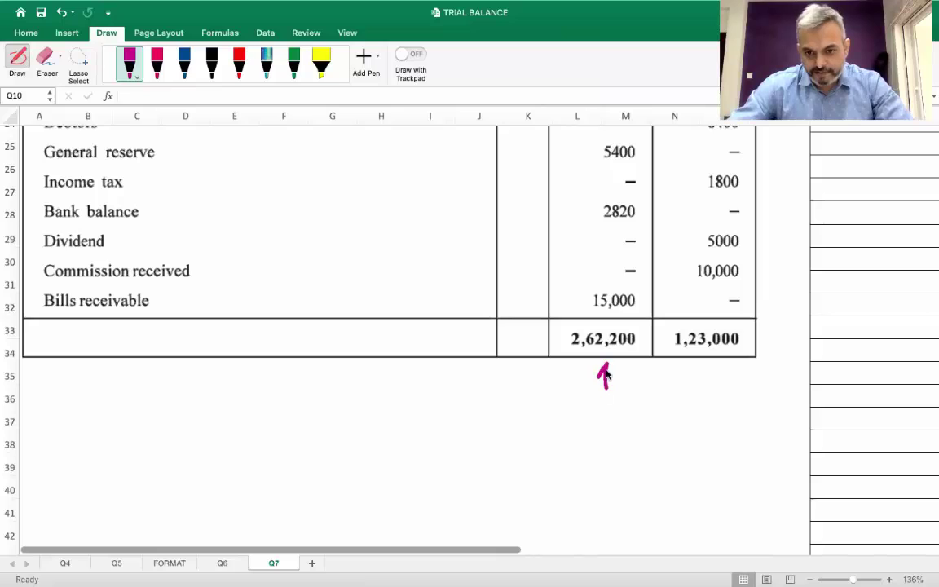
mouse_move(707, 366)
left_mouse_down()
mouse_move(708, 382)
mouse_move(719, 380)
left_mouse_up()
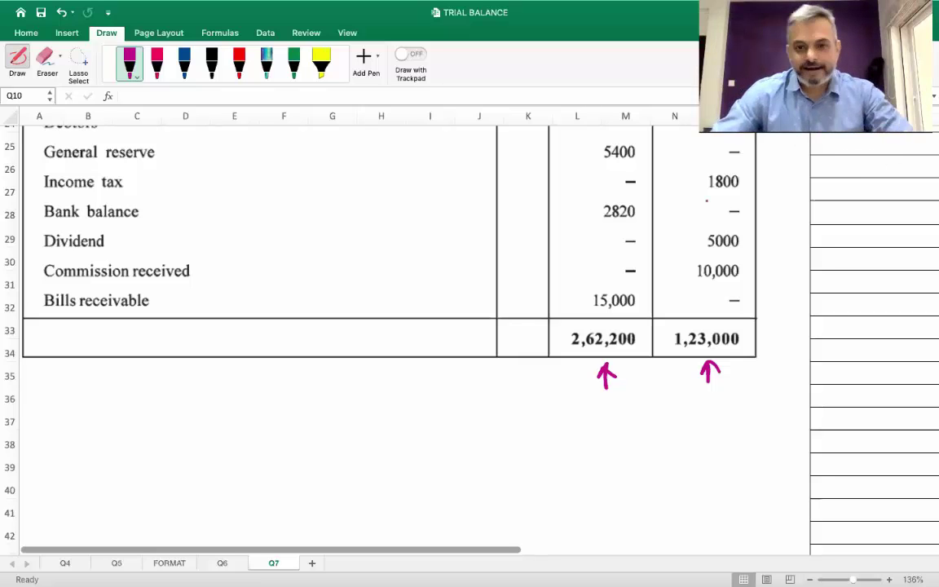
scroll(709, 186, "up", 8)
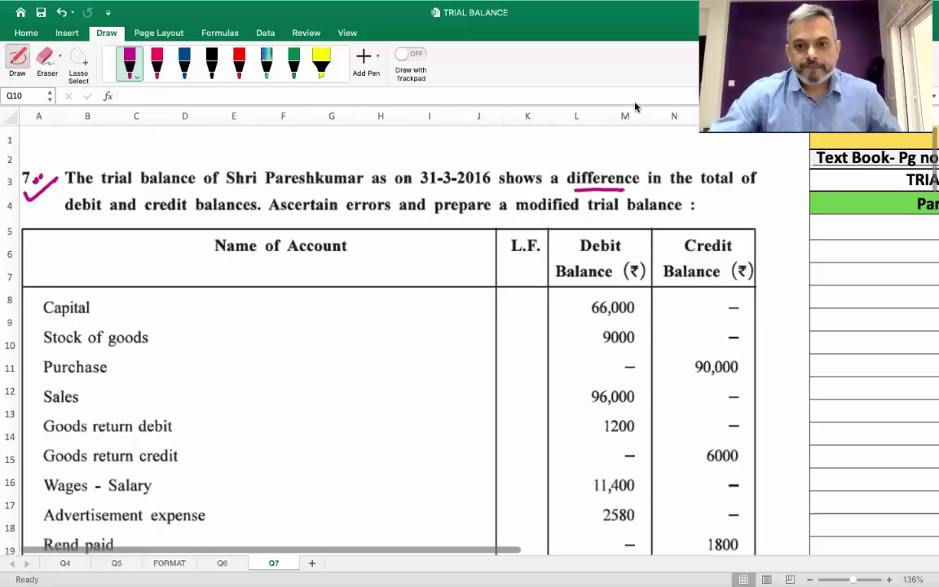
Underline 'modified', circle 66,000, and mark Capital Cr and Stock of goods Dr in magenta
left_click_drag(515, 216, 557, 216)
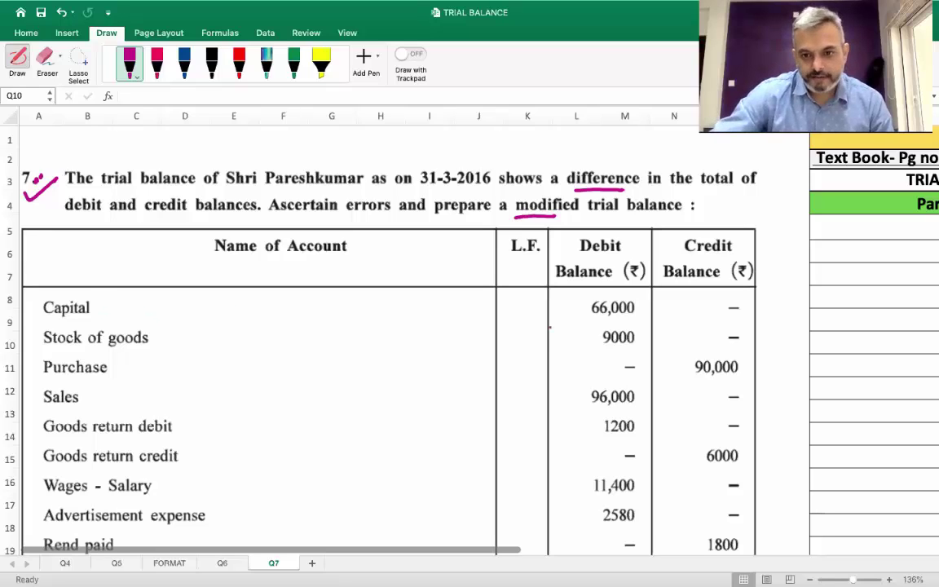
mouse_move(622, 298)
left_mouse_down()
mouse_move(585, 303)
mouse_move(627, 320)
mouse_move(645, 304)
mouse_move(681, 307)
left_mouse_up()
left_click_drag(103, 303, 127, 309)
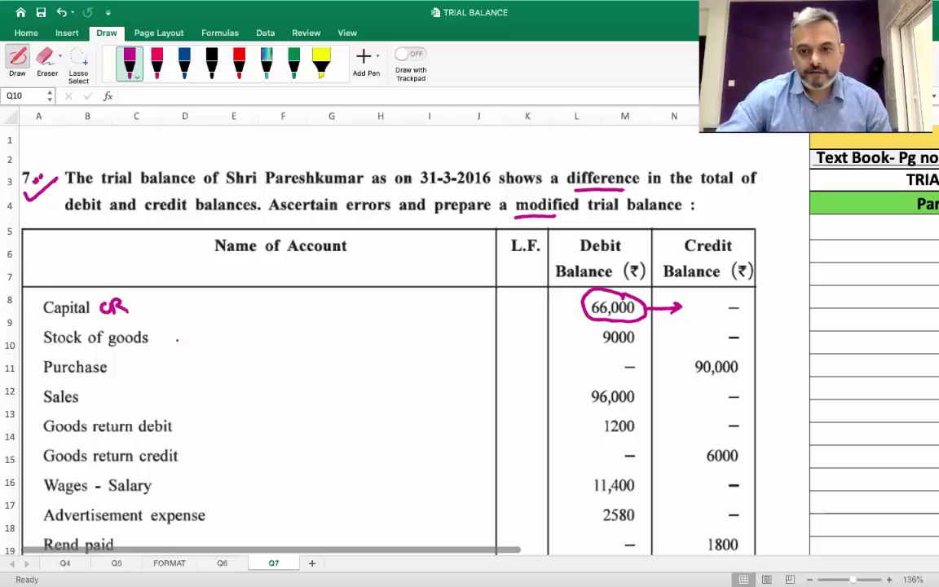
left_click_drag(160, 333, 162, 342)
left_click_drag(169, 337, 171, 339)
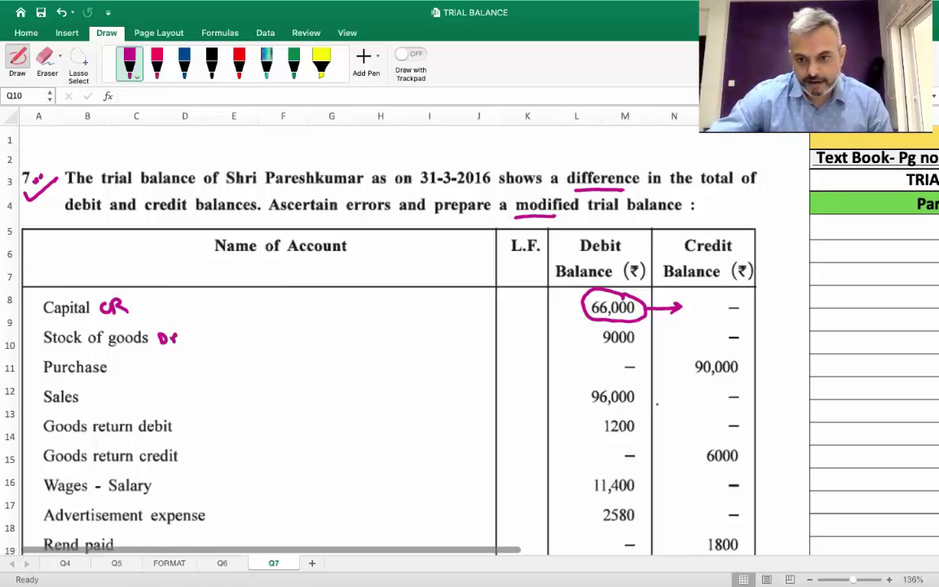
Circle 90,000 with an arrow toward debit, mark Purchase Dr, and circle 96,000 in Sales
mouse_move(715, 349)
left_mouse_down()
mouse_move(695, 377)
mouse_move(752, 371)
mouse_move(721, 349)
mouse_move(633, 360)
left_mouse_up()
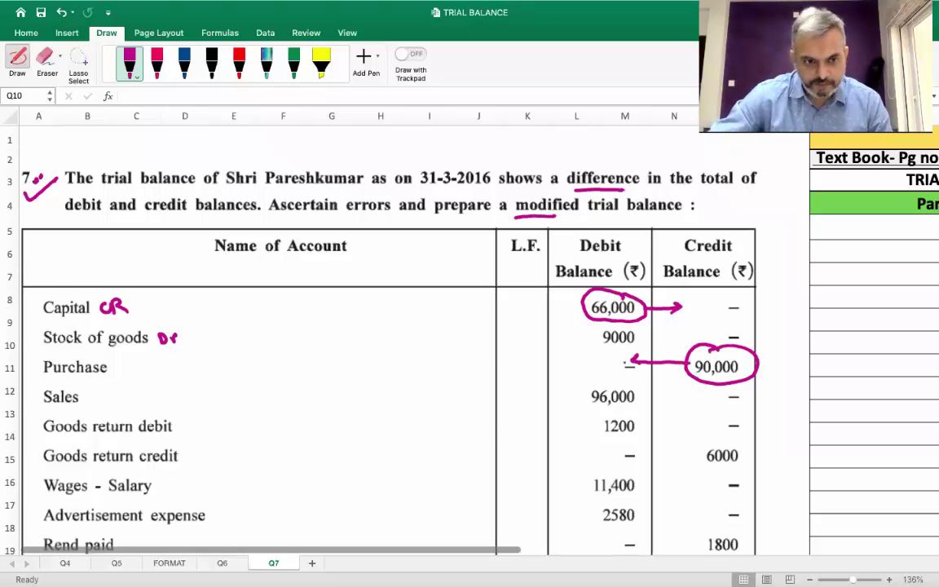
mouse_move(119, 361)
left_mouse_down()
mouse_move(121, 373)
mouse_move(143, 367)
mouse_move(126, 402)
left_mouse_up()
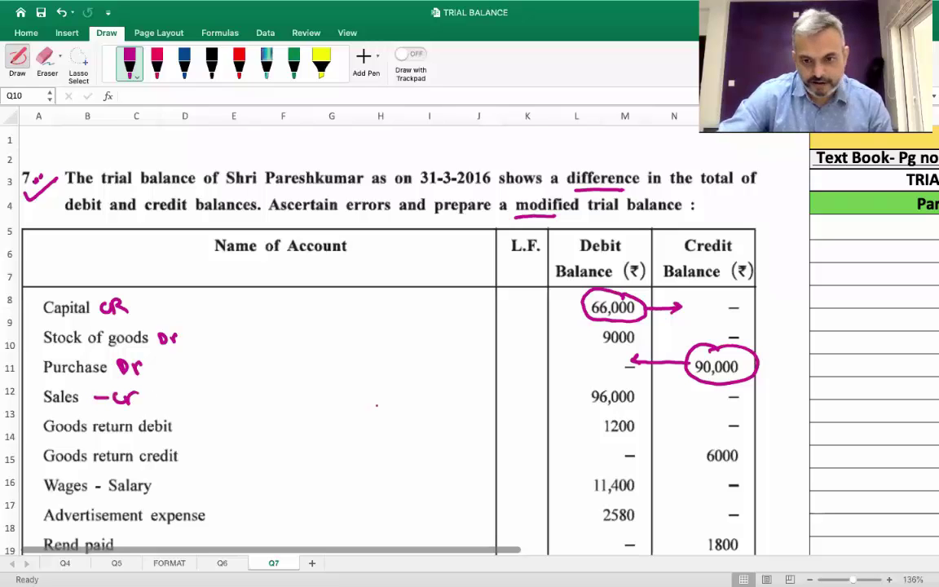
mouse_move(635, 382)
left_mouse_down()
mouse_move(584, 393)
mouse_move(640, 406)
mouse_move(646, 385)
mouse_move(675, 392)
left_mouse_up()
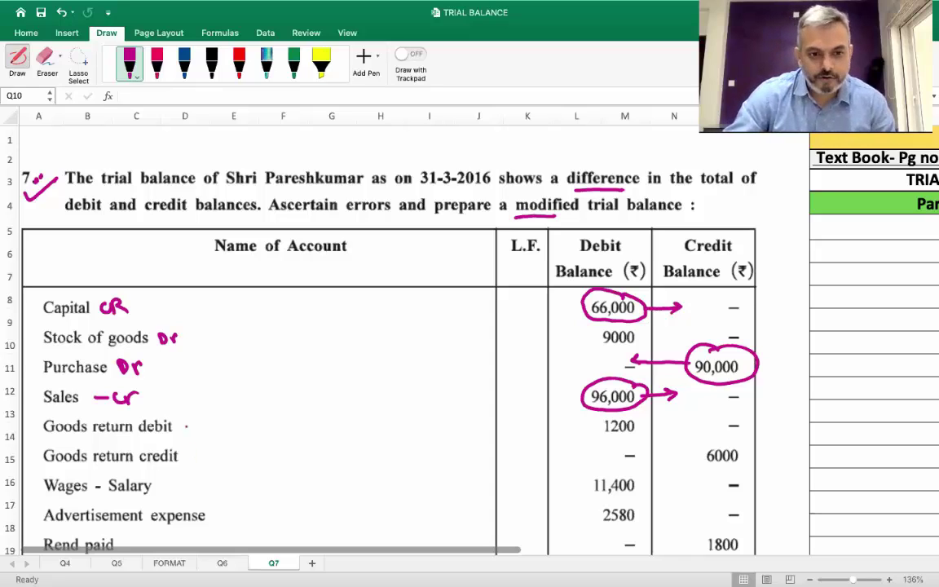
Circle 1200 and begin the 'Purchase Return' note after an arrow beside Goods return debit
left_click_drag(182, 427, 197, 425)
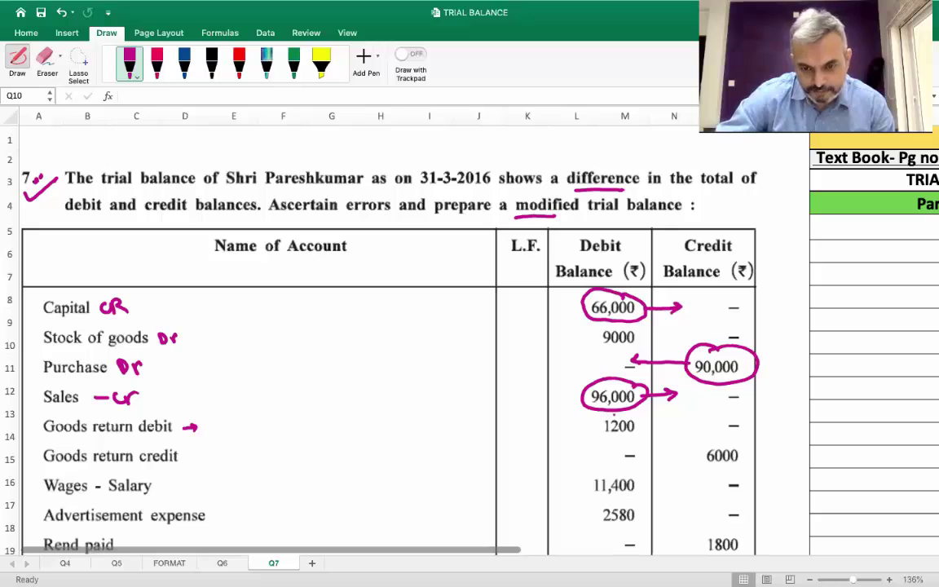
left_click_drag(613, 413, 595, 420)
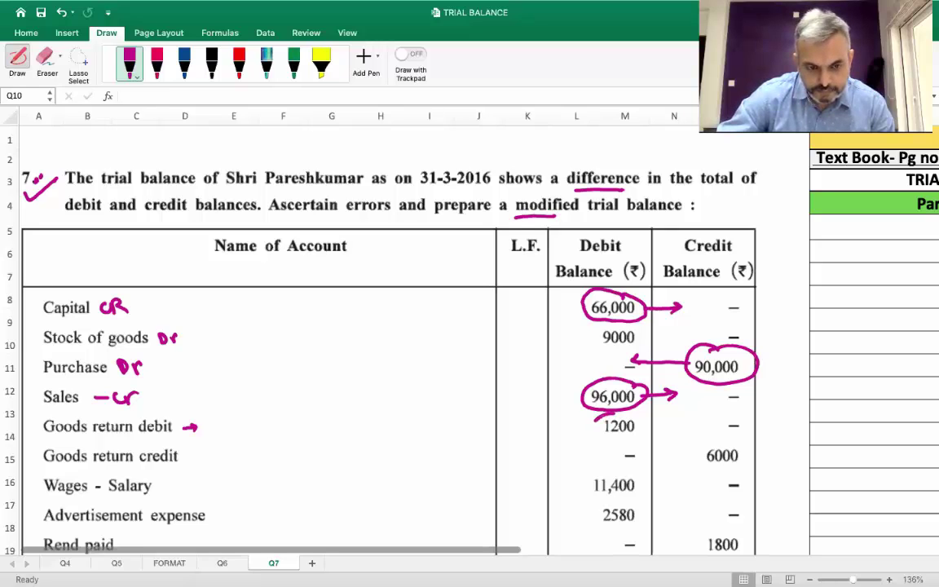
mouse_move(595, 420)
left_mouse_down()
mouse_move(592, 438)
mouse_move(626, 439)
mouse_move(650, 424)
mouse_move(610, 412)
left_mouse_up()
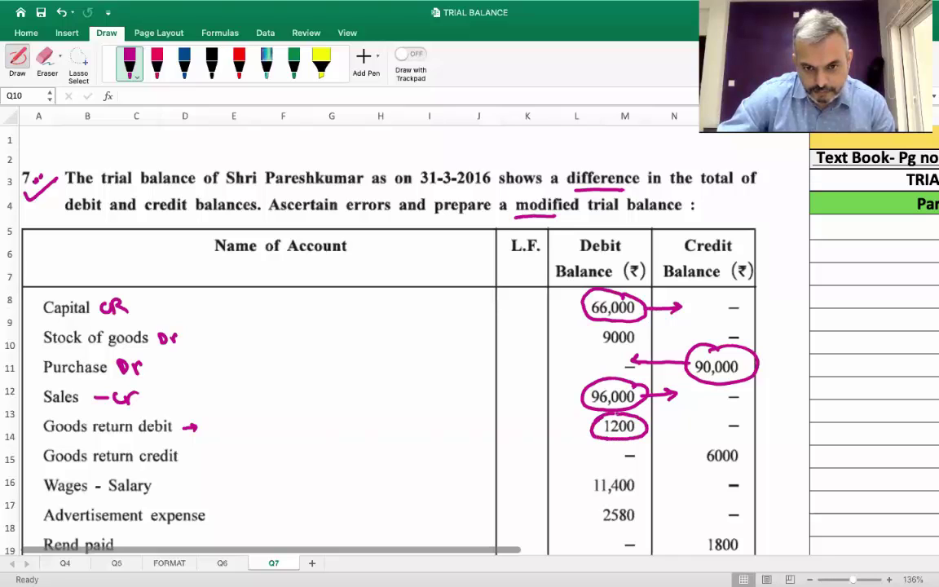
mouse_move(211, 432)
left_mouse_down()
mouse_move(210, 417)
mouse_move(225, 429)
mouse_move(372, 419)
mouse_move(379, 429)
mouse_move(440, 418)
mouse_move(444, 434)
left_mouse_up()
Finish 'Purchase Return → Cr' and arrow the circled 1200 toward credit, labelled Cr
left_click(448, 425)
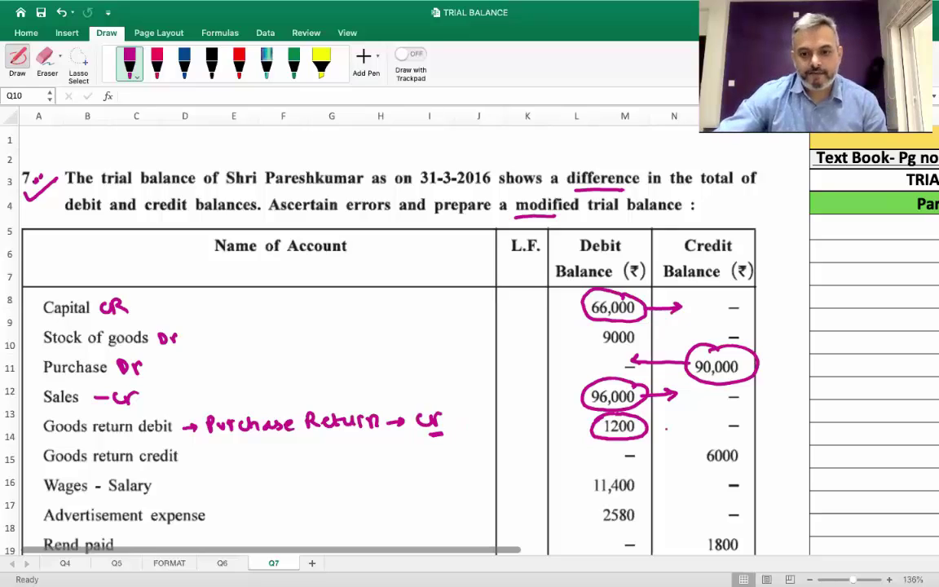
left_click_drag(653, 425, 683, 424)
mouse_move(676, 419)
left_mouse_down()
mouse_move(675, 429)
mouse_move(686, 424)
left_mouse_up()
mouse_move(580, 420)
left_mouse_down()
mouse_move(572, 429)
mouse_move(589, 422)
left_mouse_up()
left_click(589, 446)
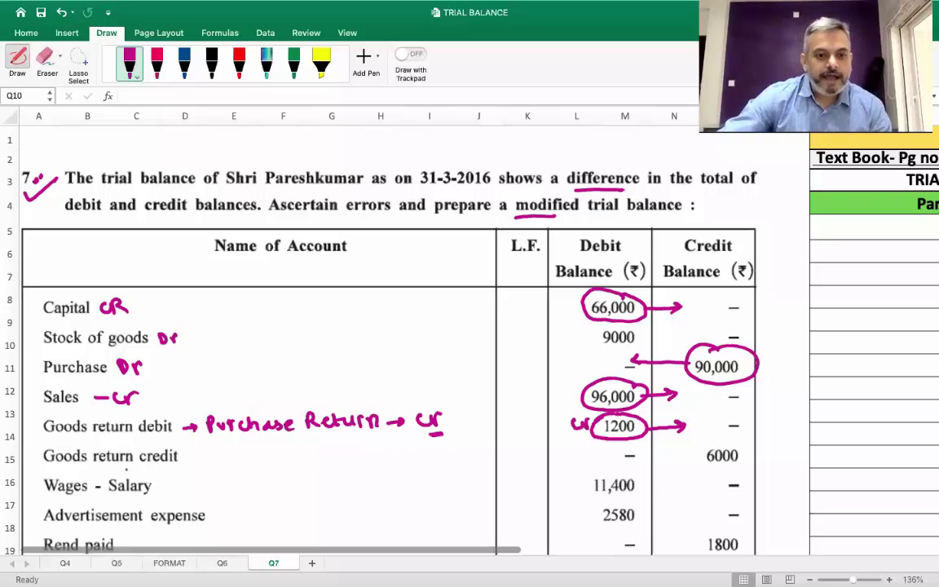
Write 'Sales Return → Dr' after an arrow beside Goods return credit
left_click_drag(184, 457, 192, 461)
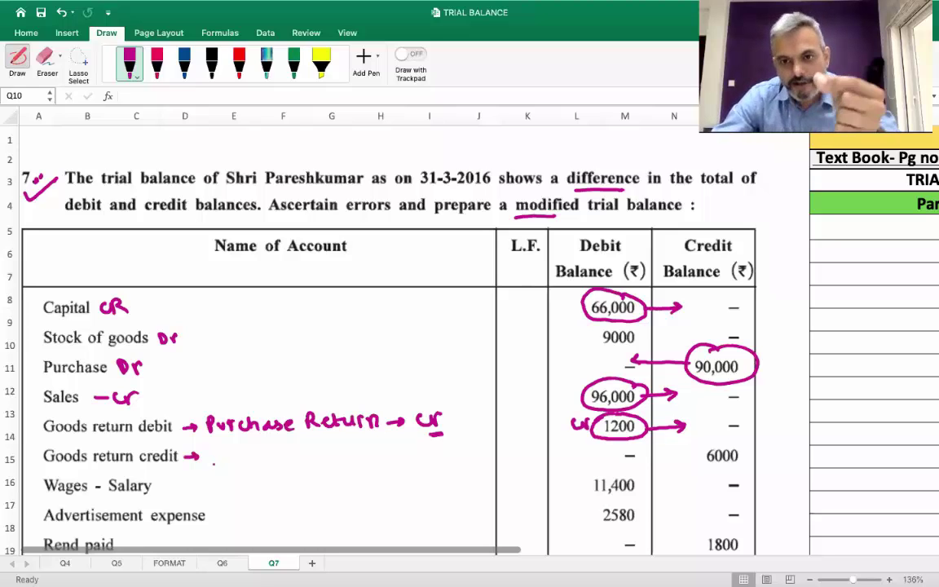
left_click_drag(217, 449, 210, 461)
mouse_move(230, 453)
left_mouse_down()
mouse_move(232, 462)
mouse_move(295, 461)
left_mouse_up()
left_click(291, 461)
left_click_drag(299, 457, 389, 461)
mouse_move(389, 449)
left_mouse_down()
mouse_move(392, 462)
mouse_move(409, 452)
left_mouse_up()
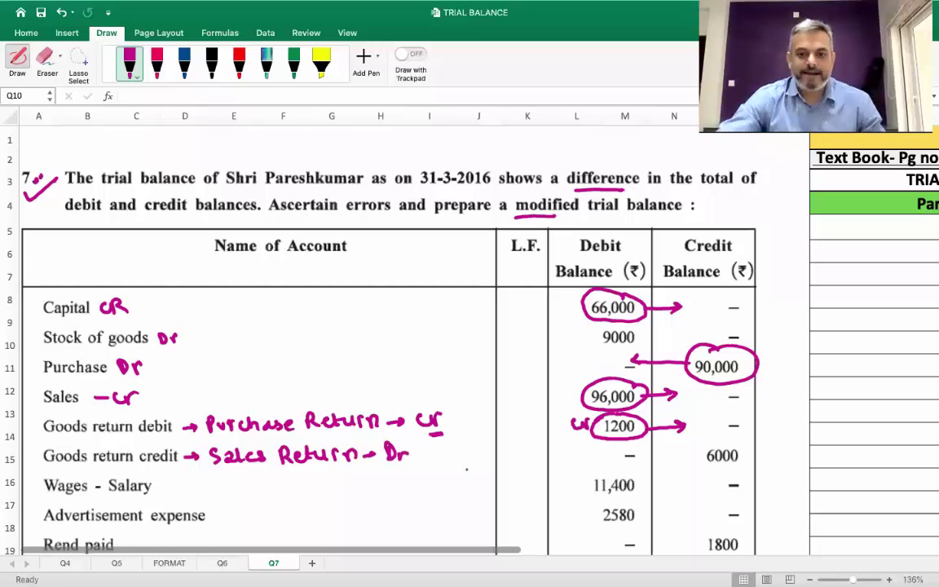
Circle 6000 with an arrow and Dr toward debit, and underline Goods return debit
left_click(688, 456)
mouse_move(711, 440)
left_mouse_down()
mouse_move(700, 469)
mouse_move(711, 439)
mouse_move(638, 461)
left_mouse_up()
mouse_move(648, 453)
left_mouse_down()
mouse_move(637, 460)
mouse_move(648, 464)
left_mouse_up()
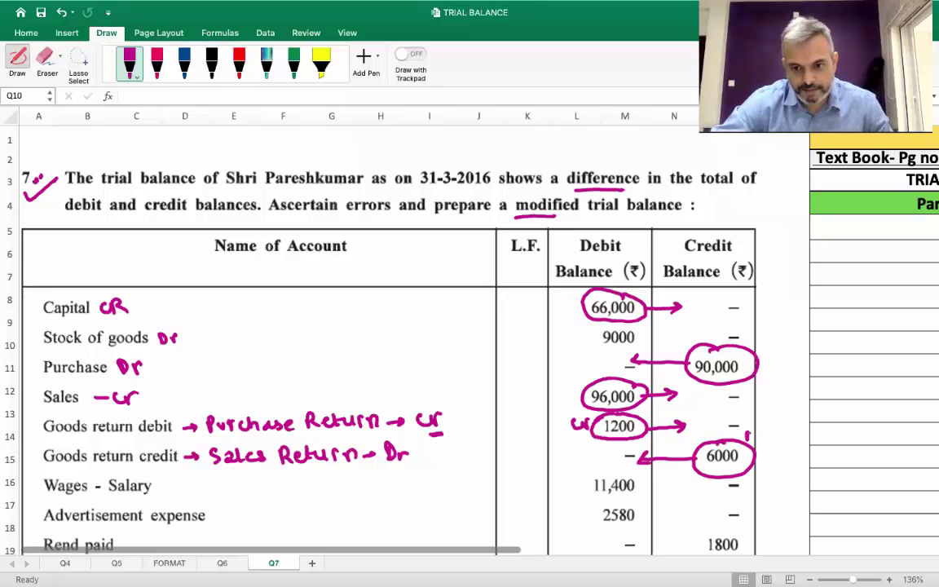
left_click_drag(747, 441, 760, 437)
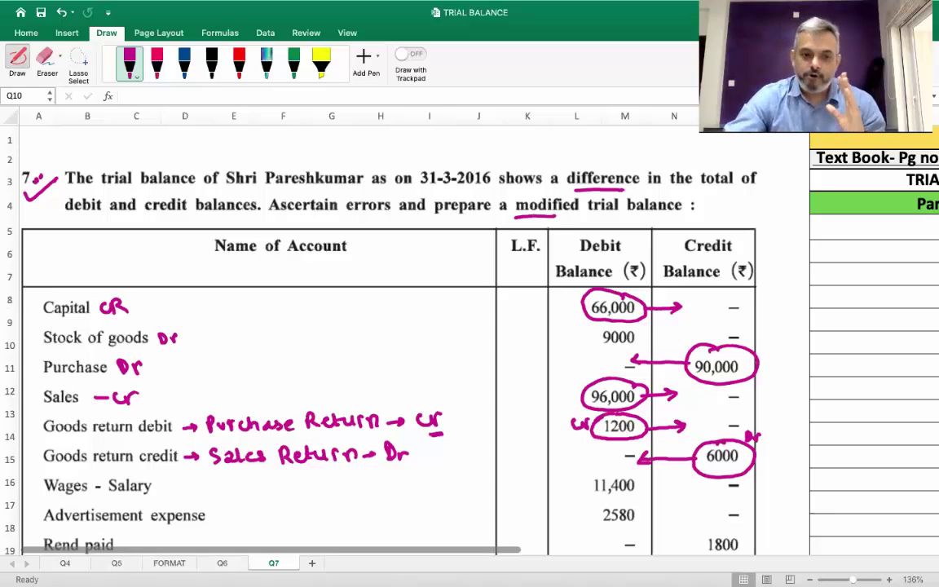
mouse_move(178, 414)
left_mouse_down()
mouse_move(174, 421)
mouse_move(195, 397)
mouse_move(229, 393)
left_mouse_up()
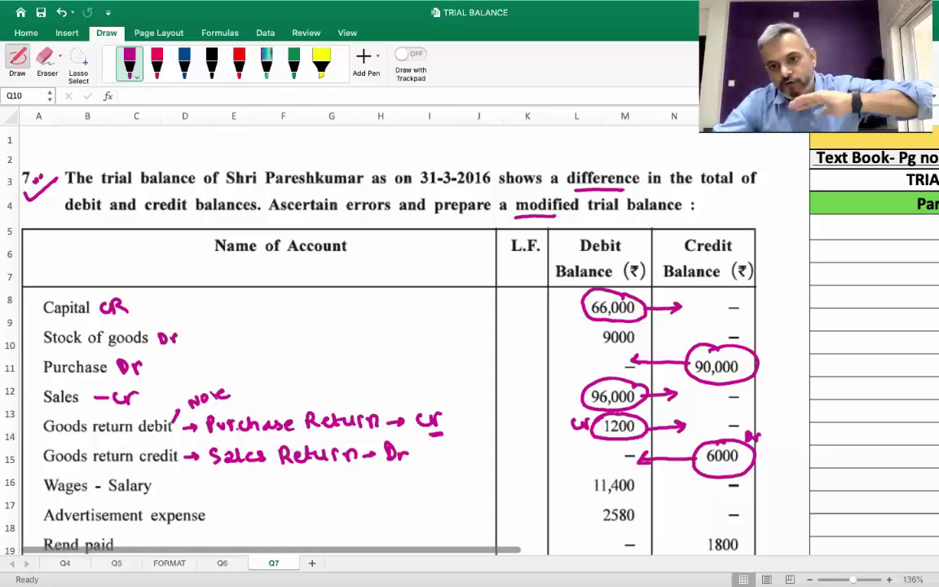
left_click_drag(45, 439, 122, 438)
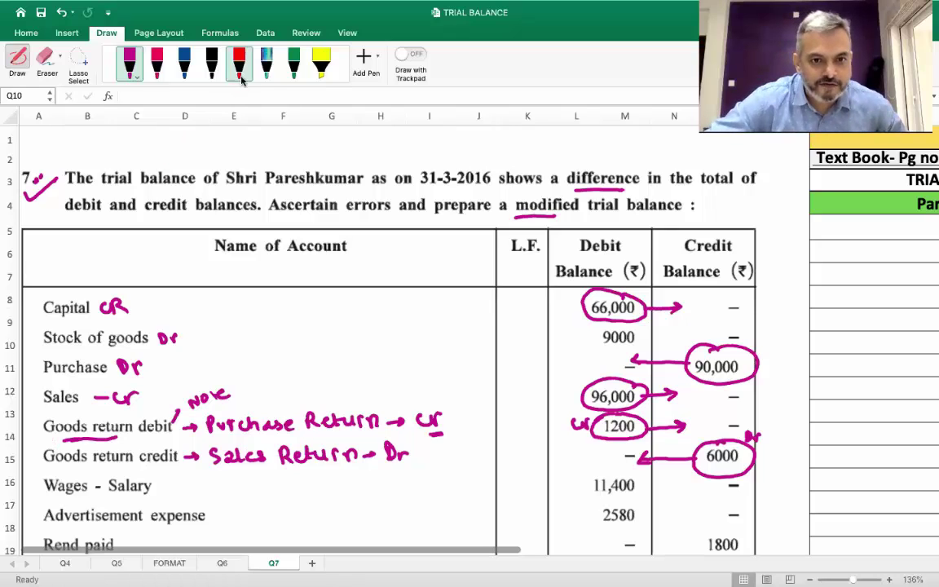
Draw a multicolour star beside Goods return debit and red marks beside both goods-return rows
left_click(266, 63)
left_click_drag(36, 426, 31, 455)
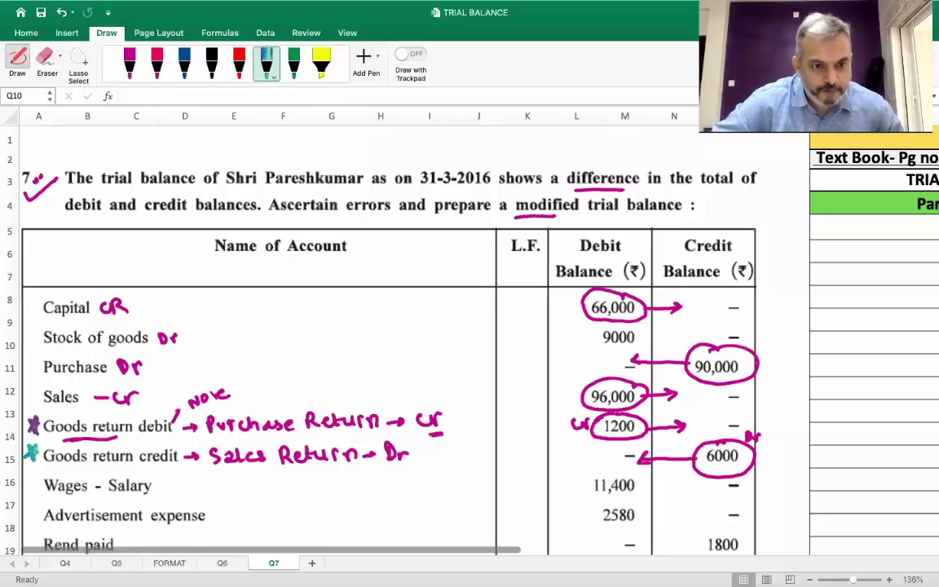
left_click(239, 62)
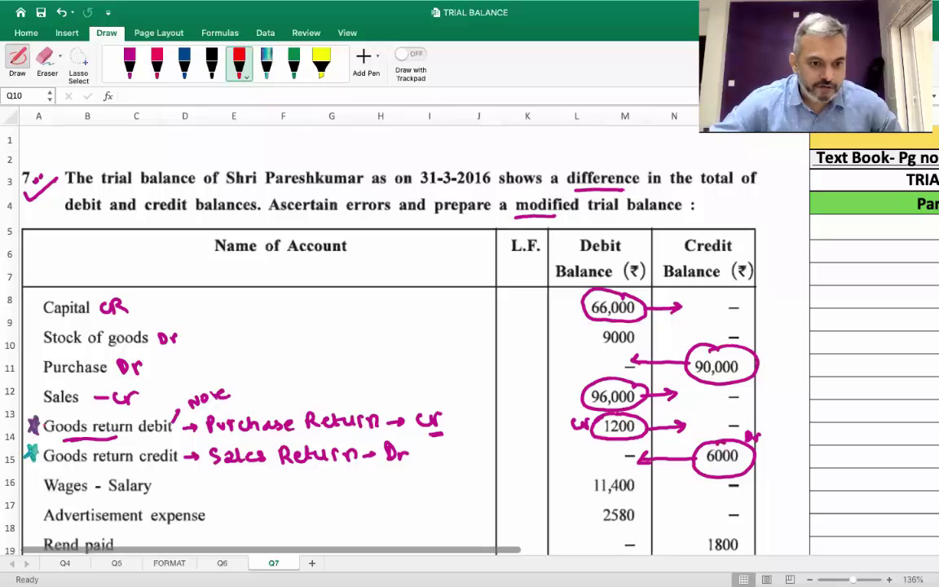
left_click(45, 410)
left_click_drag(38, 437, 39, 446)
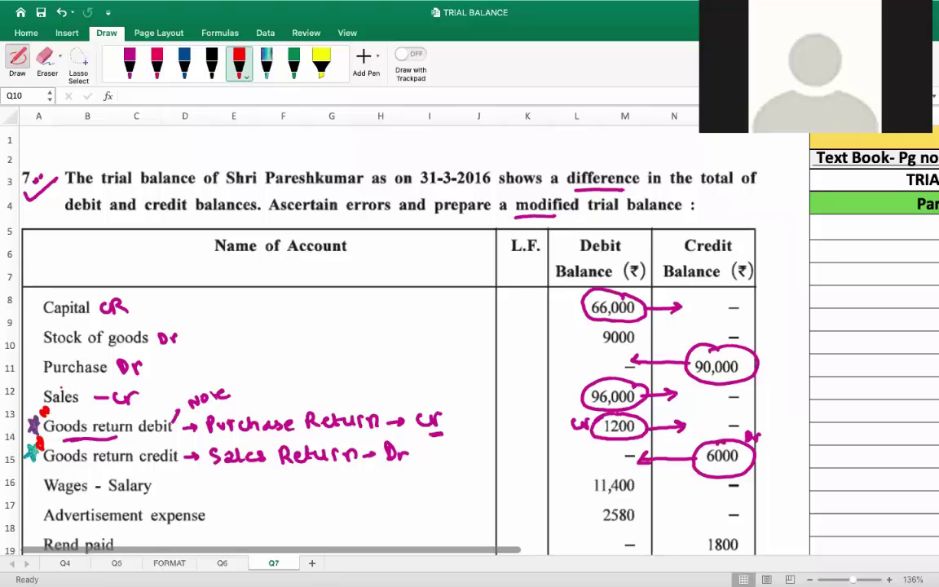
Switch the pen to black ink and try a trial stroke below the trial balance
scroll(407, 301, "down", 6)
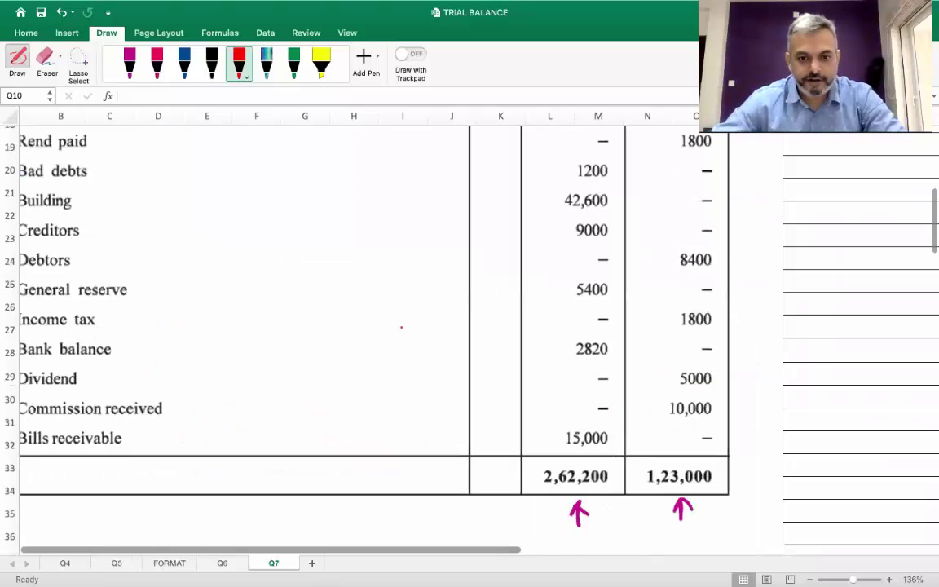
scroll(402, 327, "down", 6)
scroll(344, 364, "up", 1)
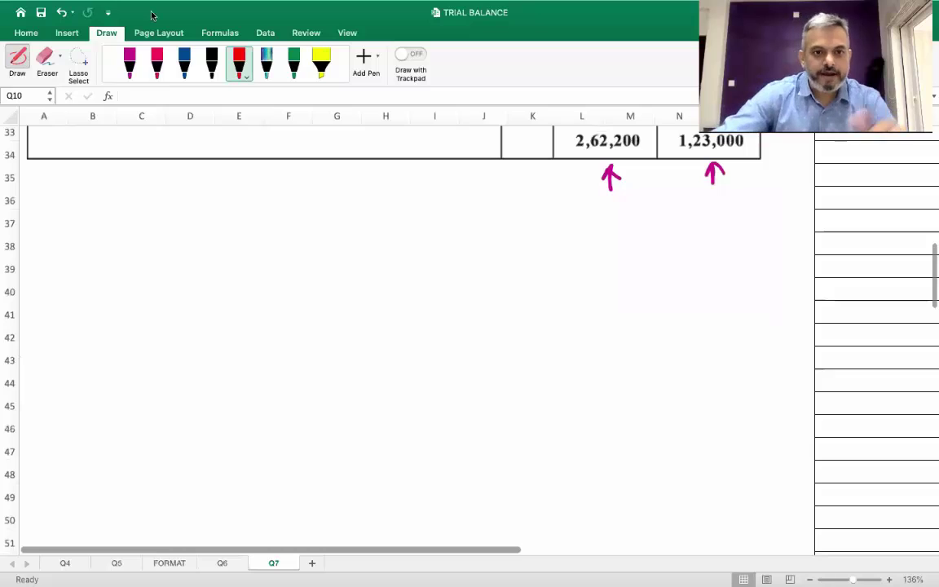
left_click(211, 61)
left_click_drag(104, 321, 133, 329)
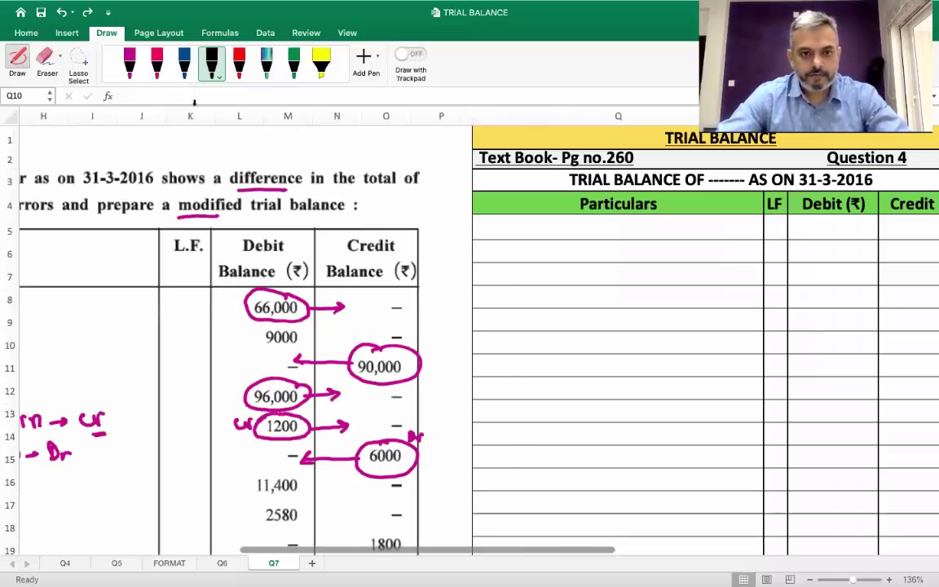
scroll(326, 326, "left", 5)
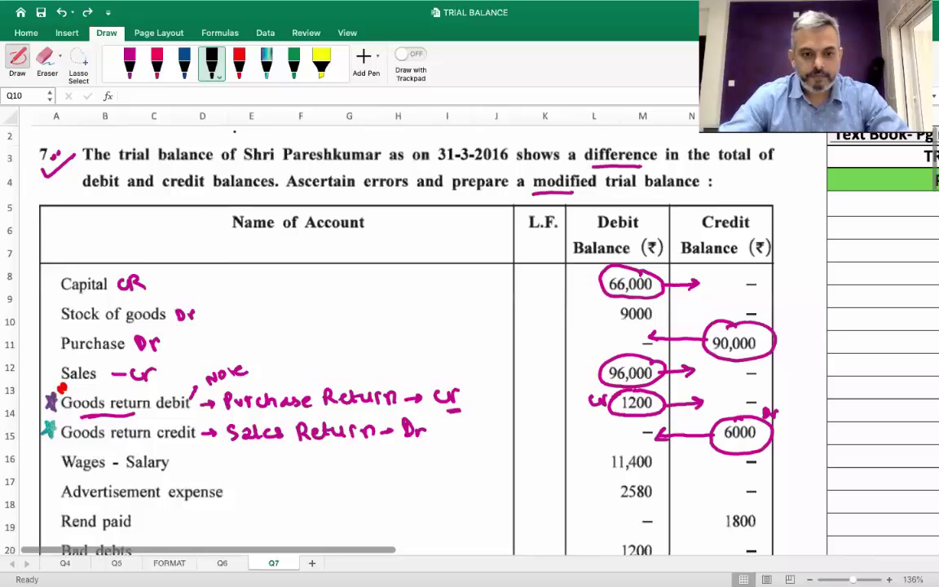
scroll(326, 327, "down", 5)
Make the black pen stroke slightly thicker and scroll below the totals
left_click(214, 69)
left_click(214, 70)
left_click(214, 69)
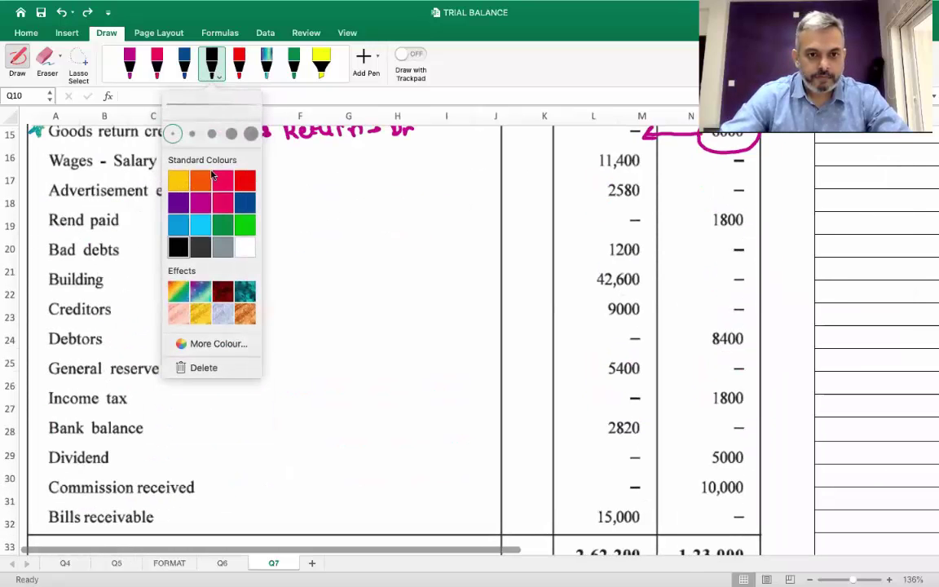
left_click(192, 133)
scroll(235, 408, "down", 1)
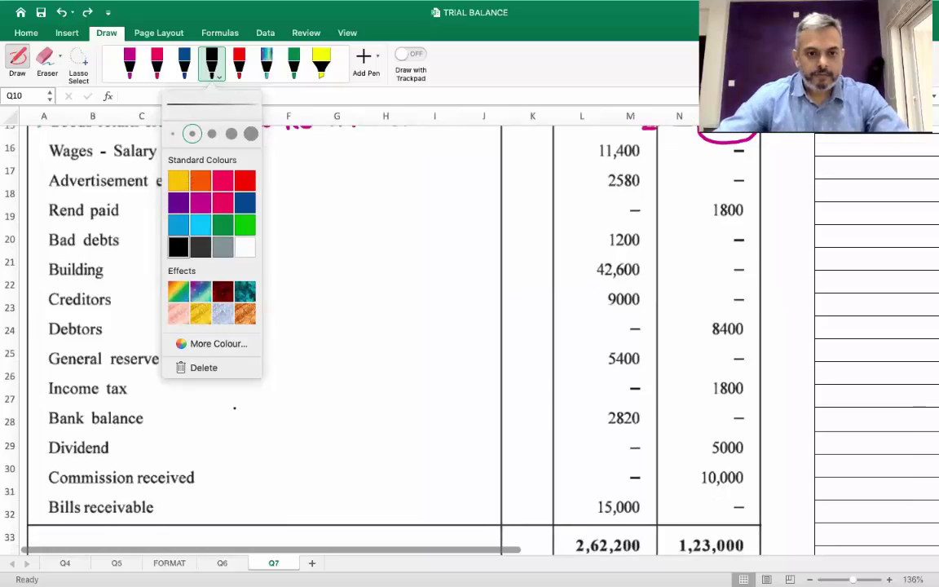
scroll(235, 408, "down", 4)
left_click(90, 424)
Handwrite 'Goods-return Debit' below the totals, underlining Debit and adding an arrow
mouse_move(104, 421)
left_mouse_down()
mouse_move(98, 439)
mouse_move(138, 438)
mouse_move(152, 426)
mouse_move(164, 439)
mouse_move(192, 430)
mouse_move(214, 441)
mouse_move(245, 430)
mouse_move(323, 437)
left_mouse_up()
left_click(300, 422)
left_click_drag(328, 417, 330, 438)
mouse_move(346, 426)
left_mouse_down()
mouse_move(357, 439)
mouse_move(363, 424)
left_mouse_up()
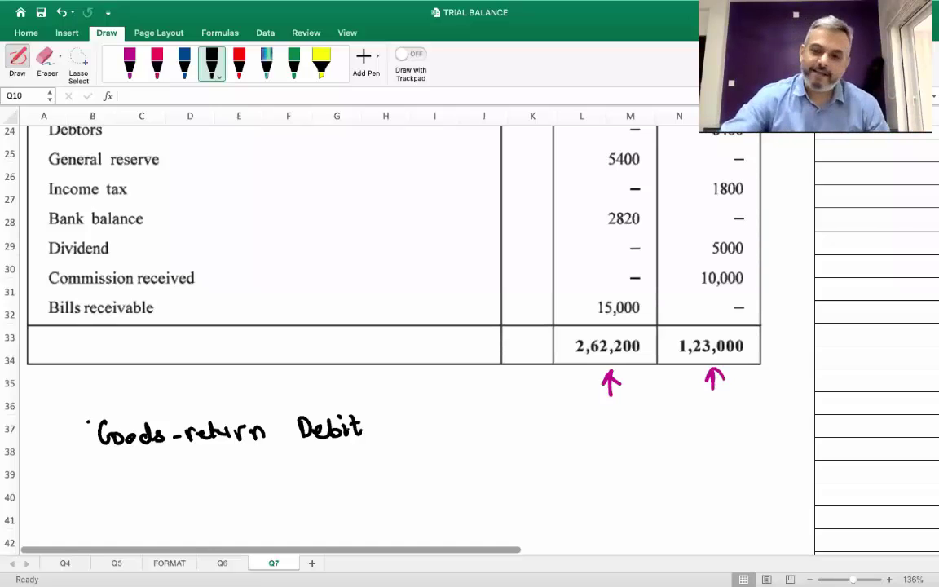
mouse_move(328, 448)
left_mouse_down()
mouse_move(362, 448)
mouse_move(383, 431)
mouse_move(426, 437)
mouse_move(454, 424)
mouse_move(483, 434)
left_mouse_up()
Continue the black note with '(Dr. Note) → Purchase Return'
left_click(462, 433)
left_click(479, 433)
mouse_move(482, 435)
left_mouse_down()
mouse_move(485, 416)
mouse_move(493, 424)
left_mouse_up()
mouse_move(501, 416)
left_mouse_down()
mouse_move(502, 435)
mouse_move(508, 422)
left_mouse_up()
mouse_move(510, 428)
left_mouse_down()
mouse_move(520, 432)
mouse_move(526, 418)
mouse_move(530, 437)
left_mouse_up()
left_click(532, 433)
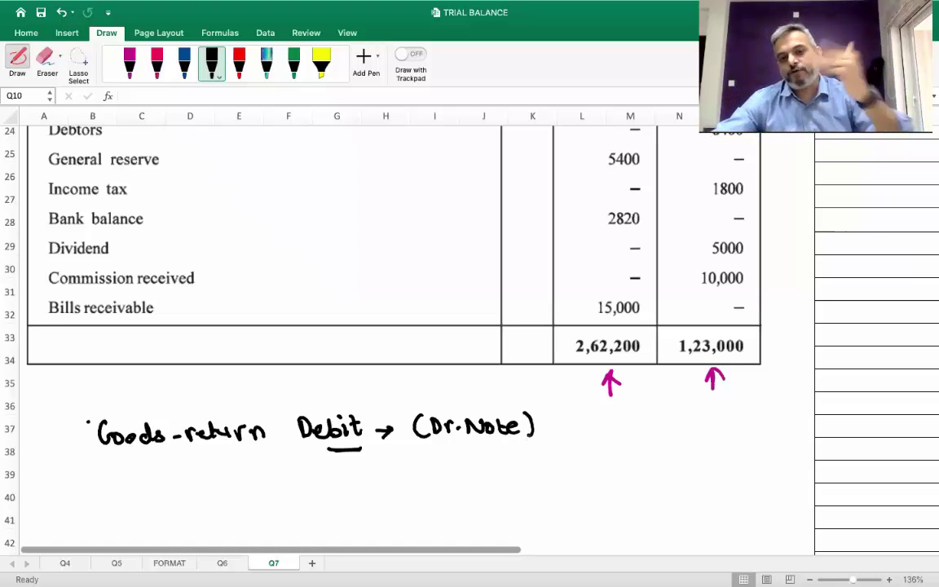
left_click_drag(544, 426, 581, 432)
mouse_move(580, 413)
left_mouse_down()
mouse_move(581, 423)
mouse_move(607, 431)
mouse_move(620, 421)
mouse_move(668, 430)
left_mouse_up()
left_click(622, 423)
mouse_move(675, 424)
left_mouse_down()
mouse_move(684, 423)
mouse_move(658, 429)
mouse_move(729, 429)
left_mouse_up()
left_click_drag(740, 412, 741, 430)
mouse_move(747, 415)
left_mouse_down()
mouse_move(760, 428)
mouse_move(776, 416)
mouse_move(788, 427)
left_mouse_up()
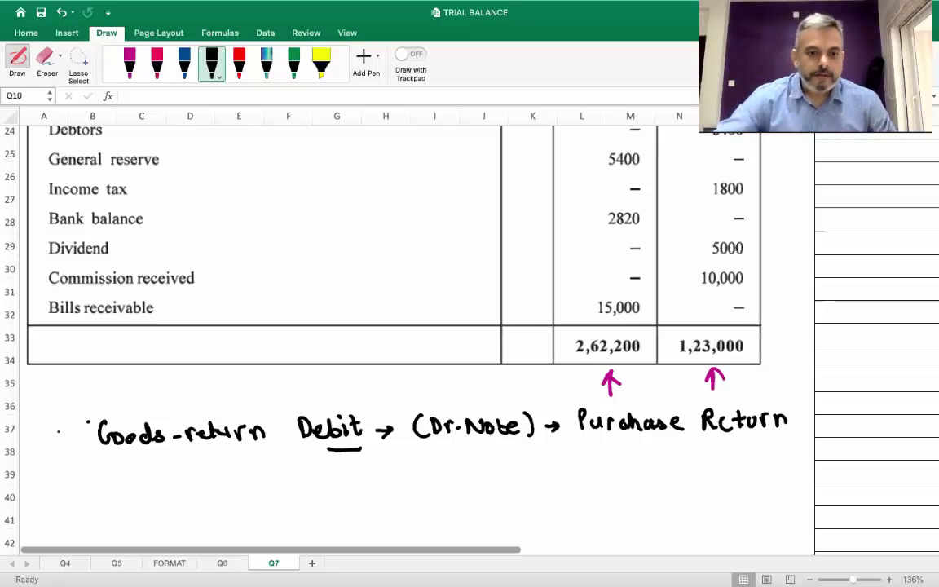
Switch to the blue pen and write a first attempt at 'Goods Return Credit'
left_click(186, 70)
left_click(191, 75)
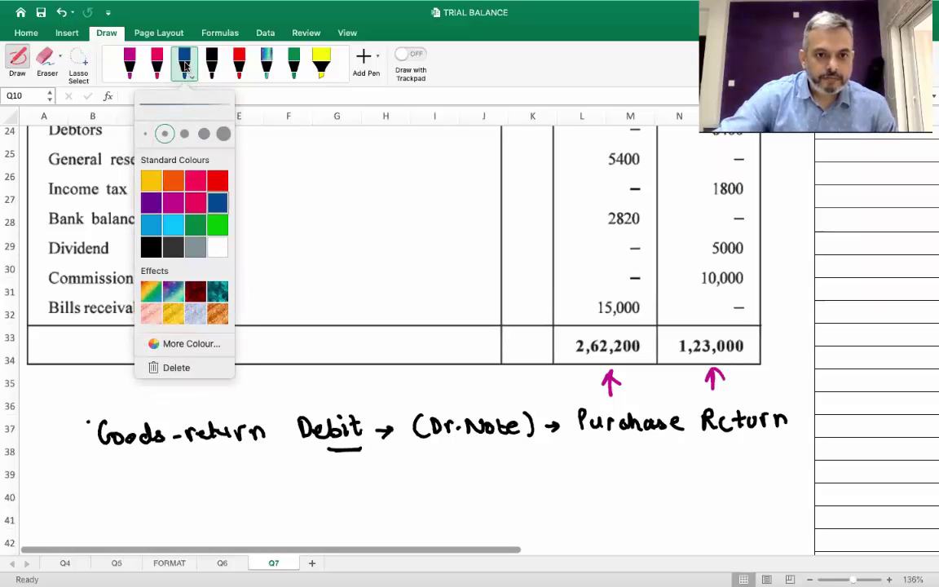
left_click(82, 487)
left_click_drag(112, 475, 152, 491)
left_click(150, 484)
mouse_move(164, 480)
left_mouse_down()
mouse_move(159, 491)
mouse_move(196, 491)
left_mouse_up()
left_click(181, 487)
mouse_move(200, 486)
left_mouse_down()
mouse_move(303, 489)
mouse_move(324, 476)
left_mouse_up()
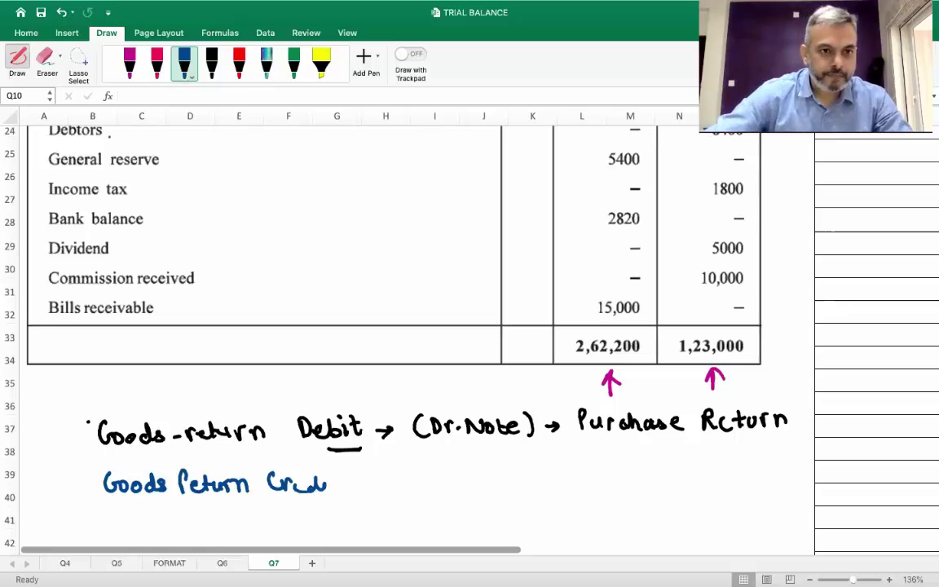
Delete the first blue 'Goods Return' and leftover 'Crdt' ink
key("Escape")
mouse_move(185, 481)
left_mouse_down()
mouse_move(170, 493)
mouse_move(174, 479)
left_mouse_up()
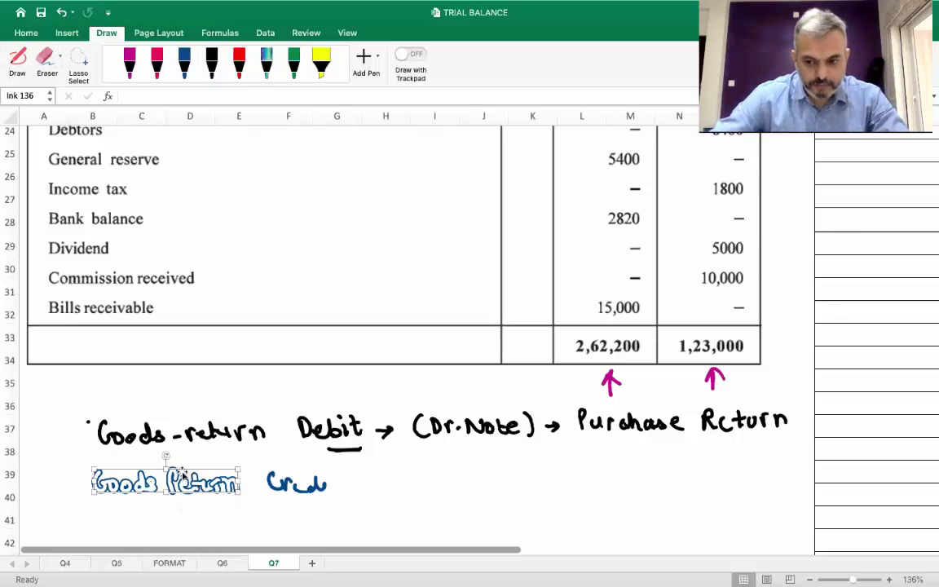
key("Delete")
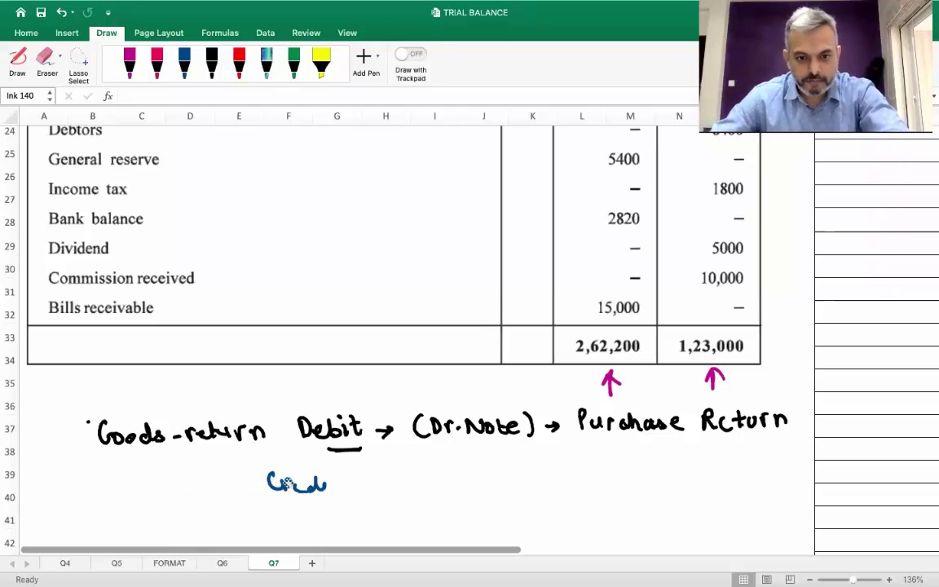
left_click(289, 482)
key("Delete")
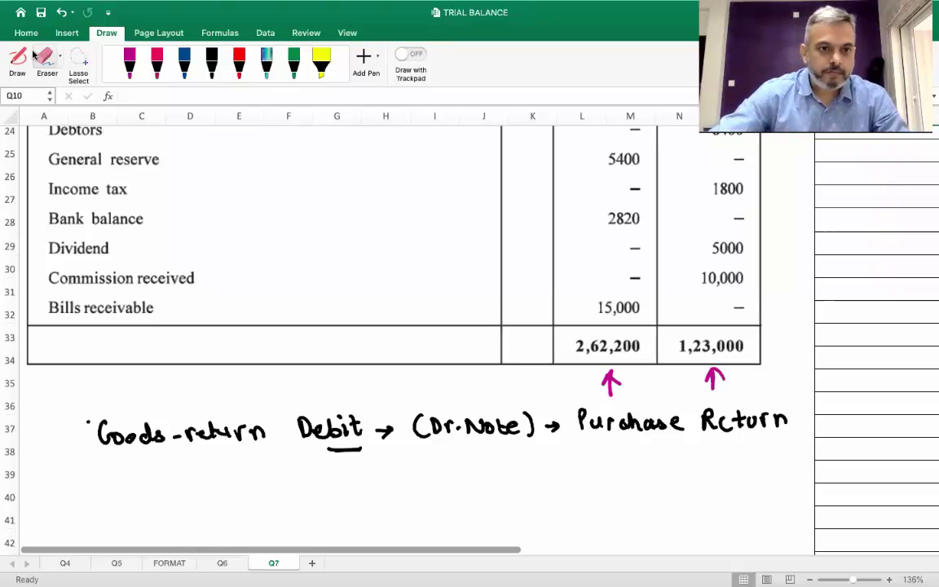
Rewrite 'Goods Return Credit → (Cr. Note)' in blue on row 39
left_click(18, 57)
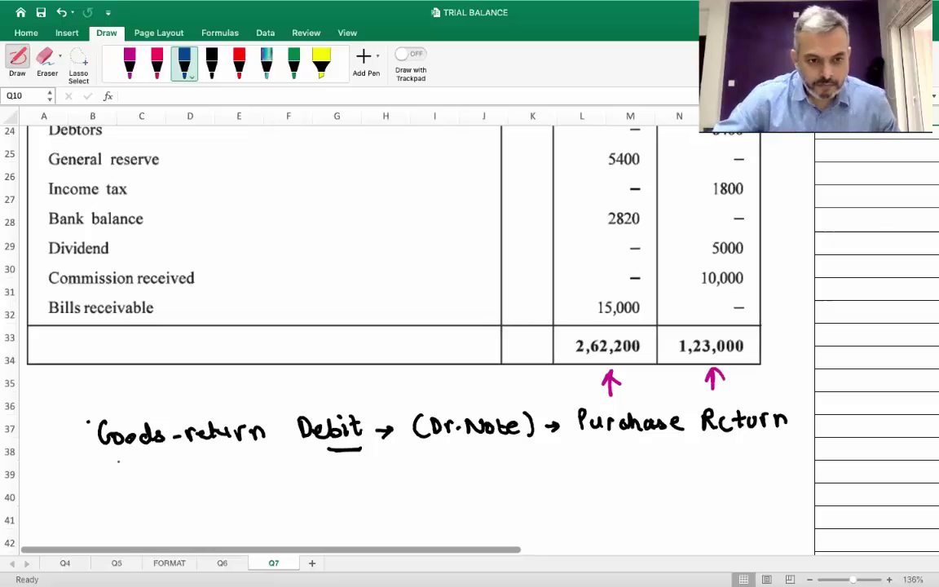
mouse_move(121, 475)
left_mouse_down()
mouse_move(123, 488)
mouse_move(193, 491)
mouse_move(253, 480)
mouse_move(359, 490)
mouse_move(366, 481)
left_mouse_up()
left_click(331, 487)
left_click(348, 477)
mouse_move(375, 484)
left_mouse_down()
mouse_move(391, 483)
mouse_move(383, 490)
mouse_move(408, 478)
mouse_move(418, 495)
mouse_move(477, 477)
mouse_move(486, 487)
mouse_move(506, 481)
mouse_move(537, 491)
left_mouse_up()
left_click(454, 490)
left_click(499, 480)
left_click(527, 487)
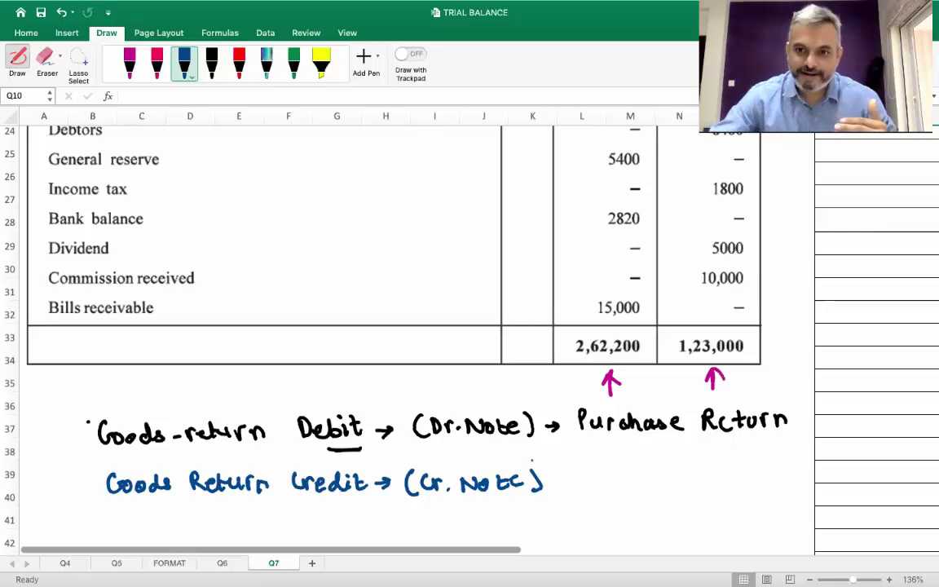
Add '→ Sales Return - Dr' to the blue note and mark Purchase Return as Cr
left_click_drag(552, 483, 569, 489)
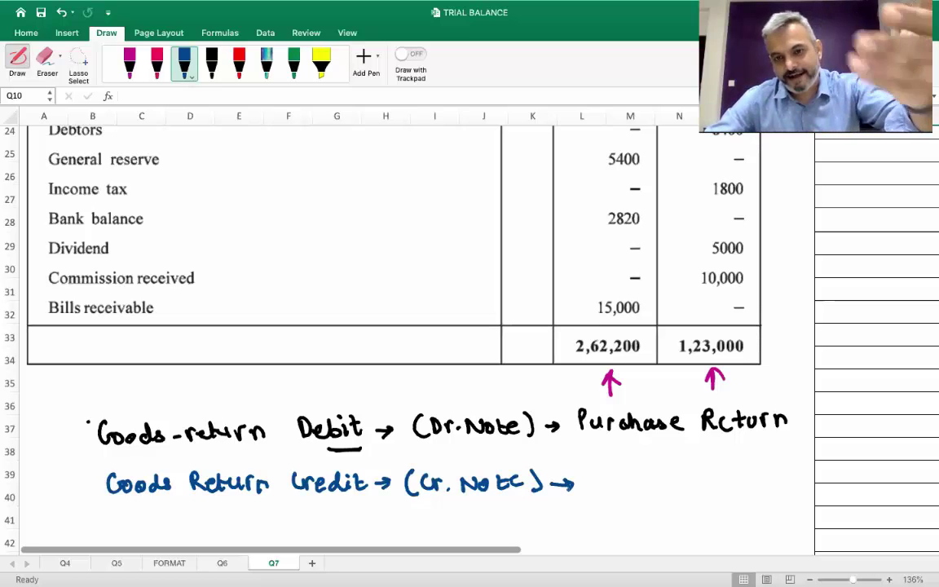
mouse_move(598, 474)
left_mouse_down()
mouse_move(589, 488)
mouse_move(714, 488)
mouse_move(728, 474)
mouse_move(744, 487)
mouse_move(788, 486)
mouse_move(795, 476)
left_mouse_up()
left_click_drag(780, 407, 808, 387)
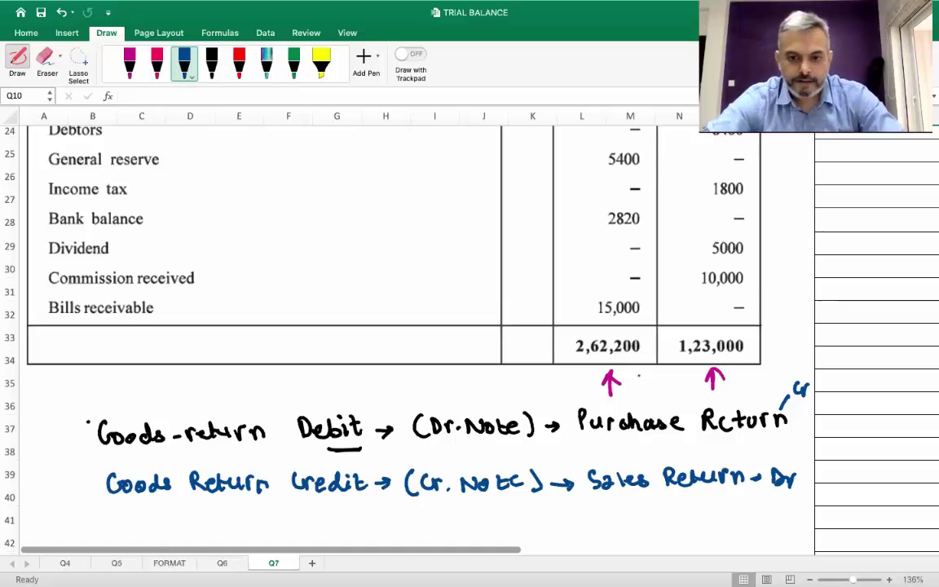
In magenta, mark Wages Dr and circle the 1800 beside Rend paid, arrowed to debit
scroll(407, 326, "up", 1)
scroll(408, 326, "up", 10)
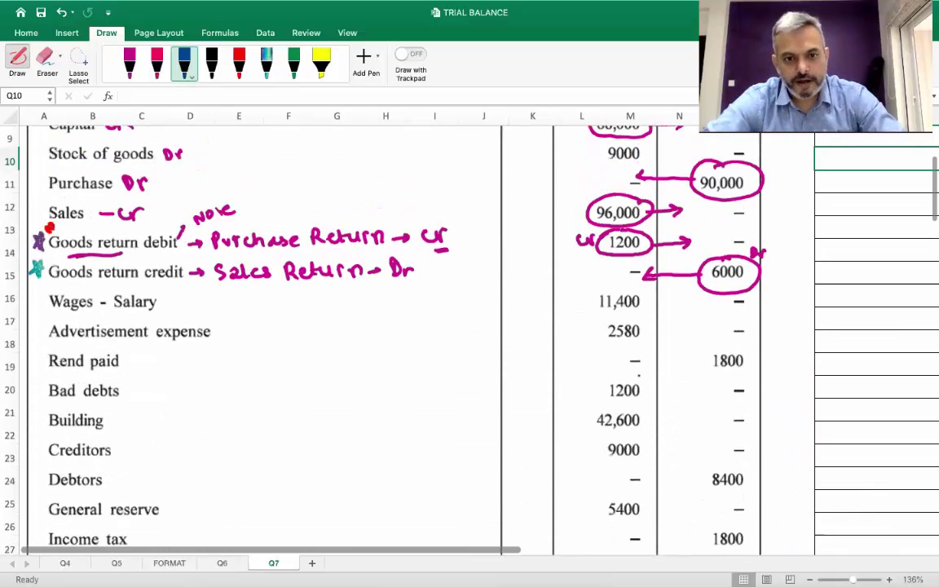
scroll(408, 327, "up", 5)
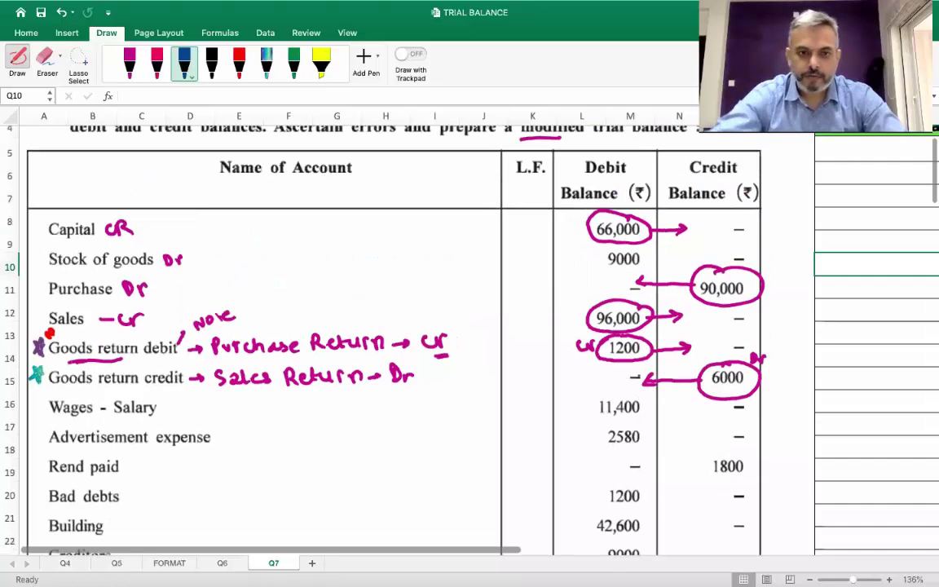
scroll(443, 242, "up", 1)
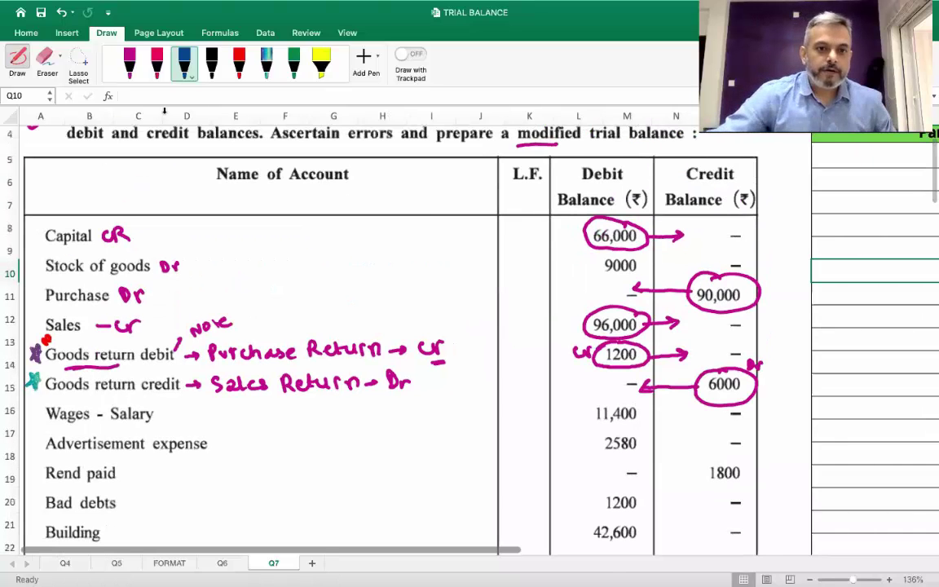
left_click(129, 65)
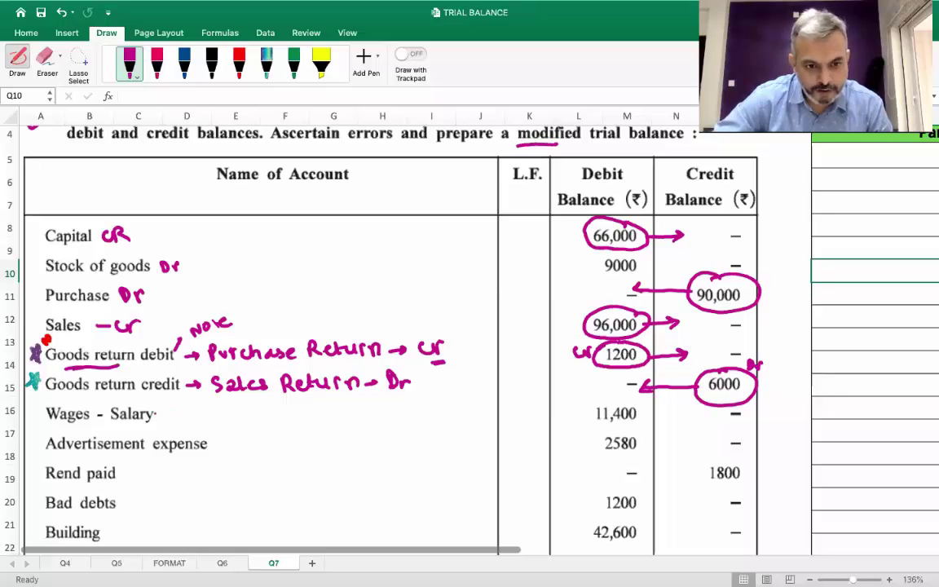
mouse_move(177, 410)
left_mouse_down()
mouse_move(179, 420)
mouse_move(200, 415)
mouse_move(218, 449)
mouse_move(238, 439)
left_mouse_up()
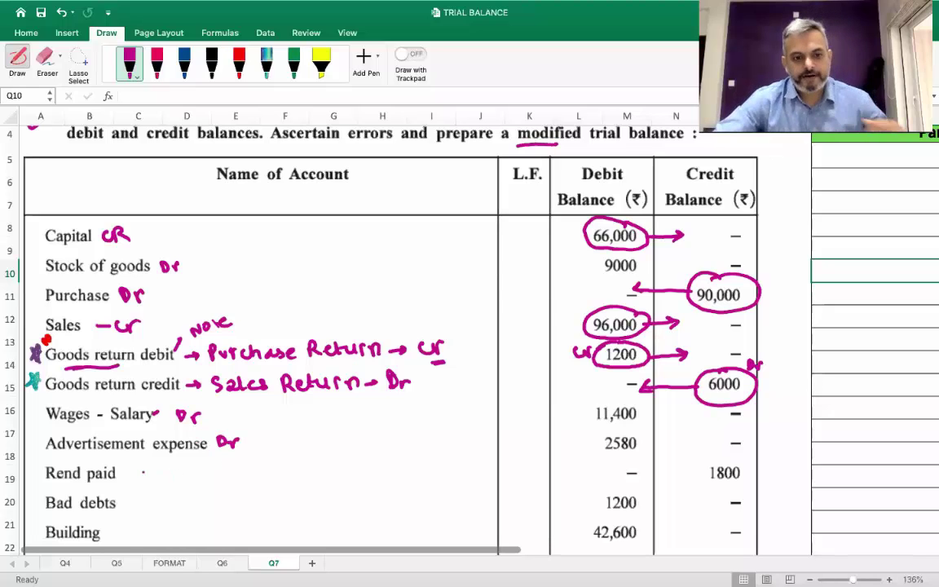
mouse_move(126, 475)
left_mouse_down()
mouse_move(171, 481)
mouse_move(182, 471)
left_mouse_up()
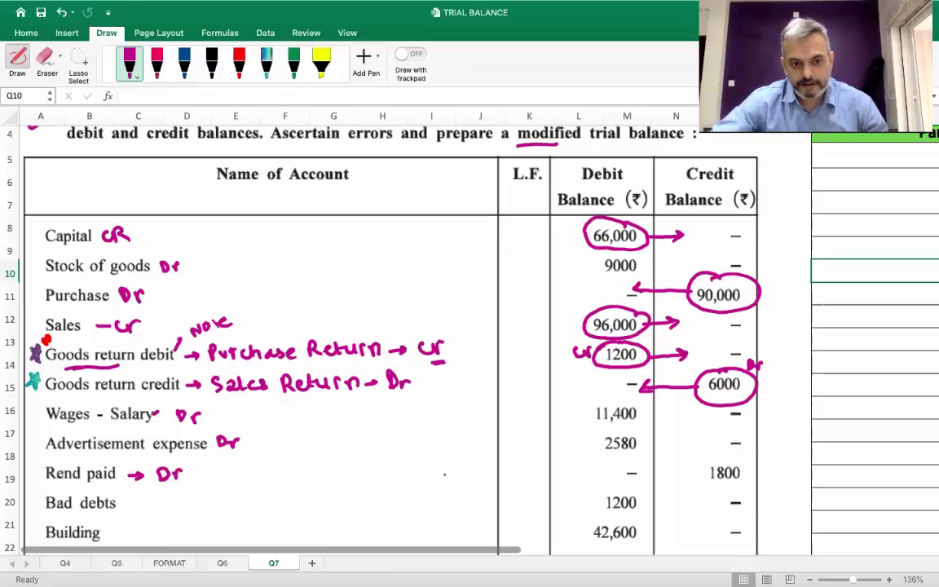
mouse_move(720, 458)
left_mouse_down()
mouse_move(702, 473)
mouse_move(760, 483)
left_mouse_up()
left_click_drag(700, 474, 633, 473)
left_click(632, 483)
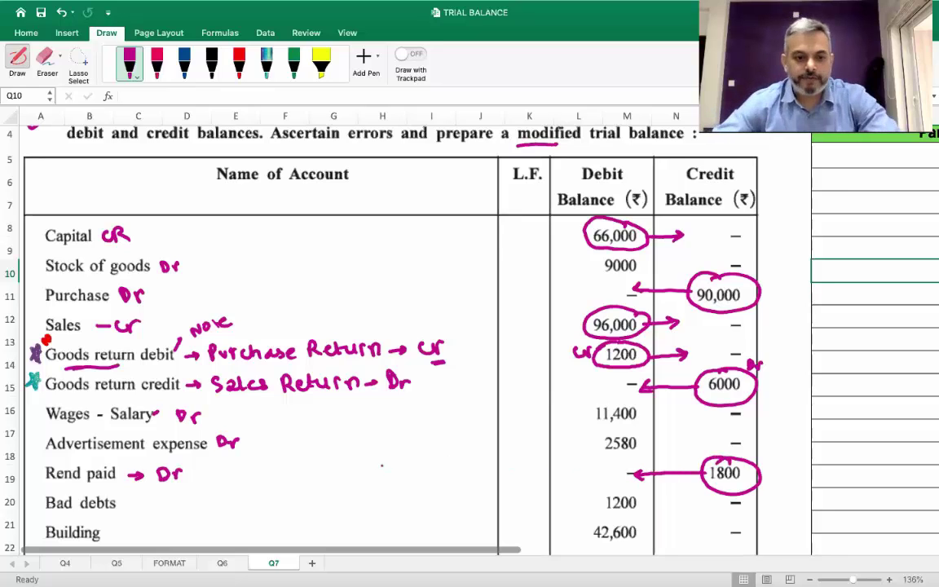
Label Bad debts and Building Dr, Creditors Cr, and circle the 9000 beside Creditors
scroll(359, 433, "down", 5)
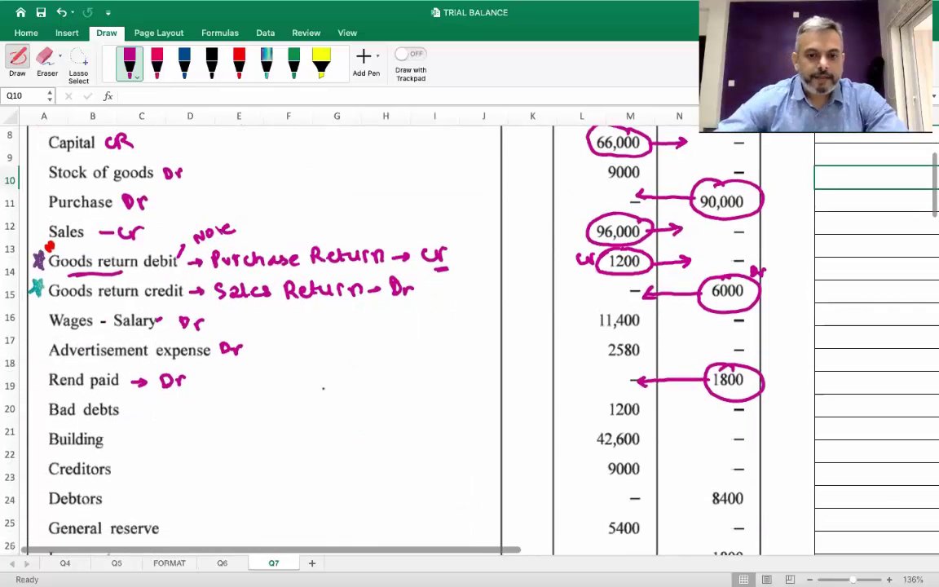
mouse_move(138, 403)
left_mouse_down()
mouse_move(140, 415)
mouse_move(155, 405)
mouse_move(123, 447)
left_mouse_up()
mouse_move(134, 438)
left_mouse_down()
mouse_move(134, 447)
mouse_move(144, 437)
mouse_move(124, 474)
left_mouse_up()
left_click_drag(134, 465, 155, 463)
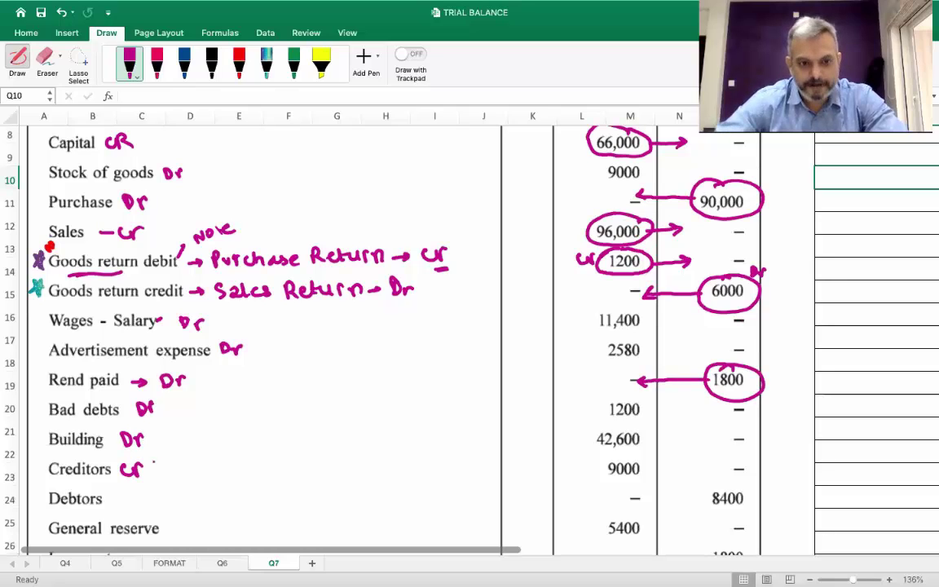
mouse_move(653, 461)
left_mouse_down()
mouse_move(649, 474)
mouse_move(603, 481)
mouse_move(651, 460)
mouse_move(675, 465)
left_mouse_up()
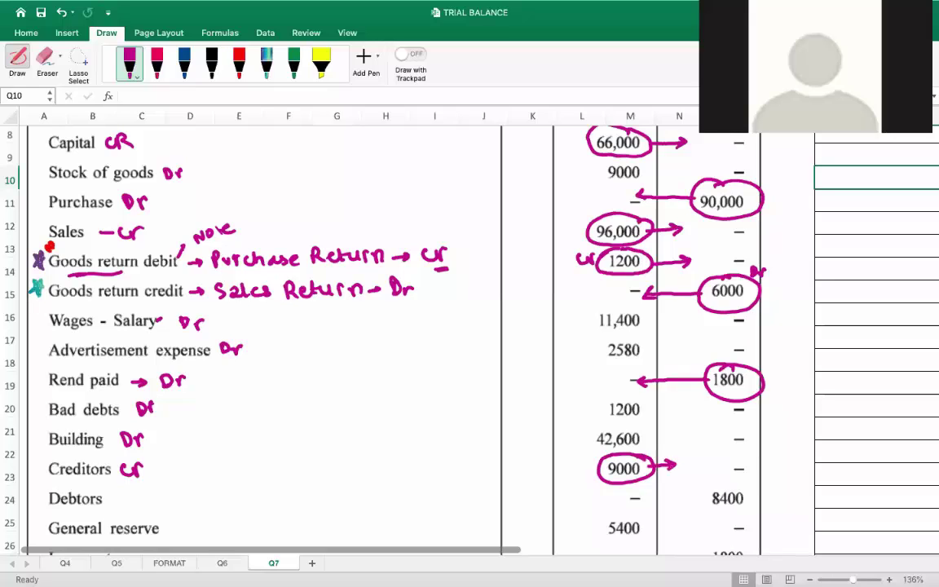
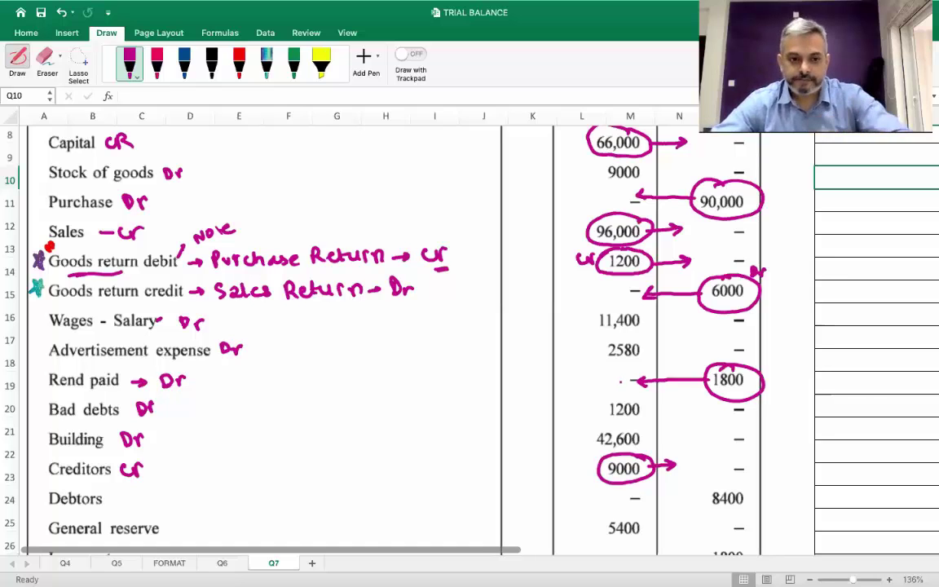
Ink Dr beside Debtors, circle 8400 and draw an arrow toward the debit column
scroll(408, 326, "down", 3)
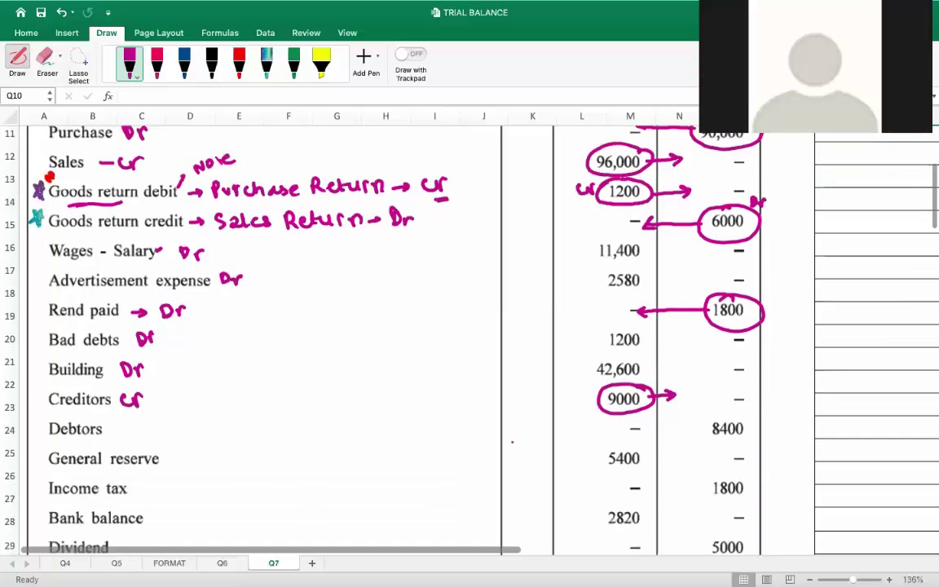
scroll(525, 424, "down", 1)
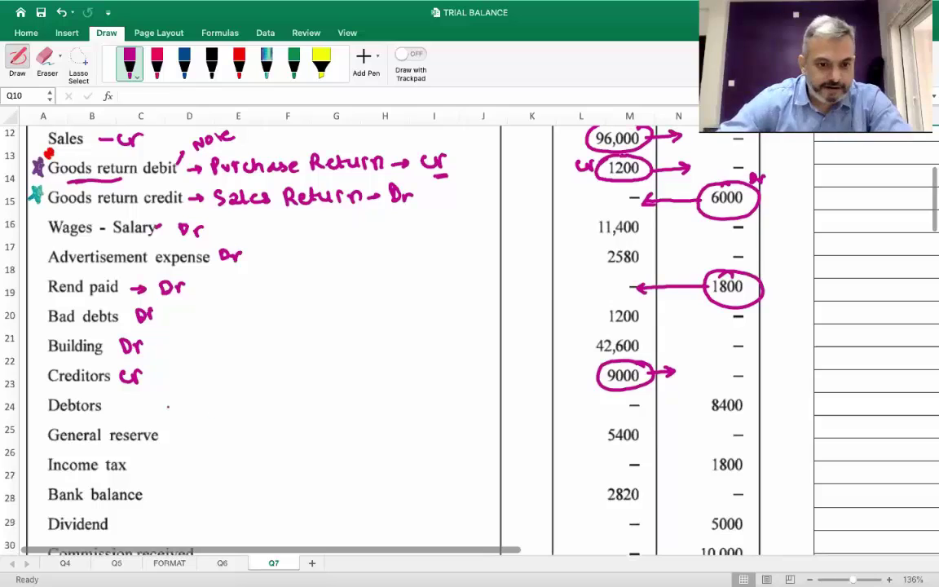
mouse_move(103, 366)
left_mouse_down()
mouse_move(129, 372)
mouse_move(152, 360)
left_mouse_up()
mouse_move(730, 383)
left_mouse_down()
mouse_move(691, 400)
mouse_move(762, 401)
mouse_move(738, 381)
left_mouse_up()
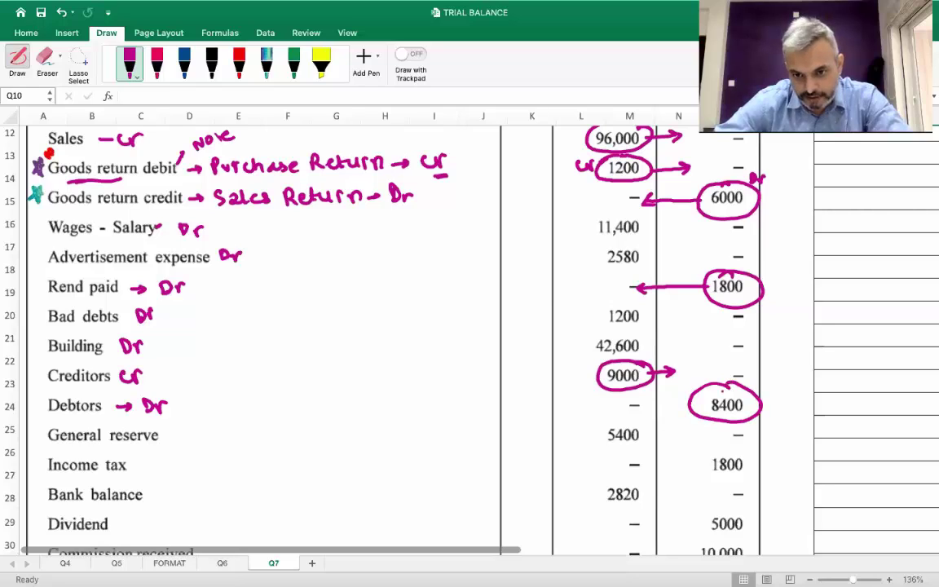
left_click_drag(677, 405, 641, 401)
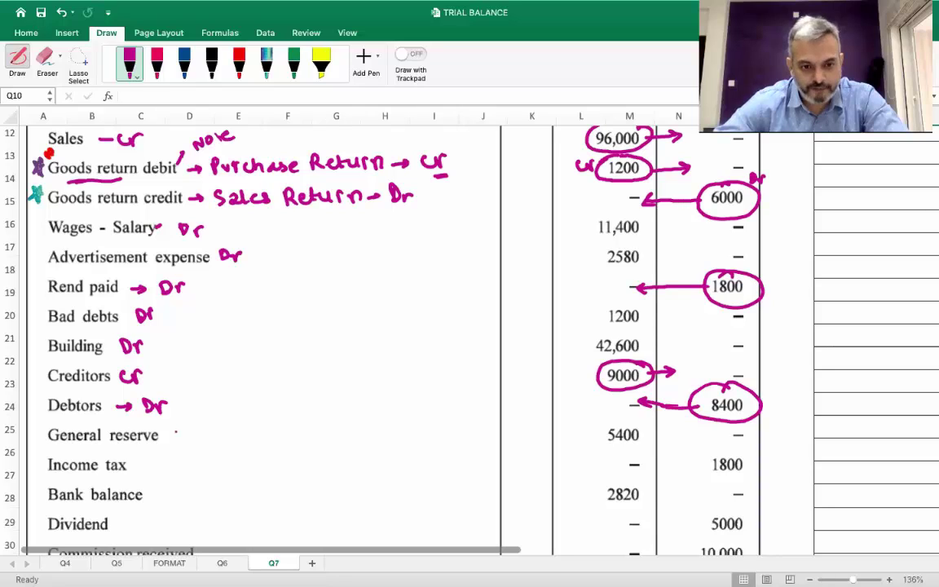
Mark General reserve Cr and Income tax Dr, circling their amounts 5400 and 1800
left_click_drag(164, 438, 183, 440)
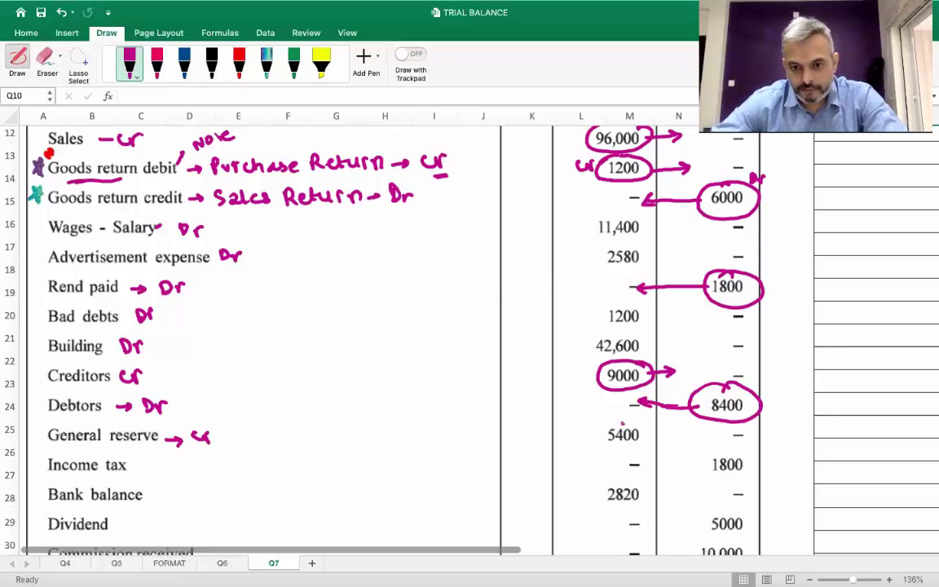
left_click_drag(610, 447, 645, 426)
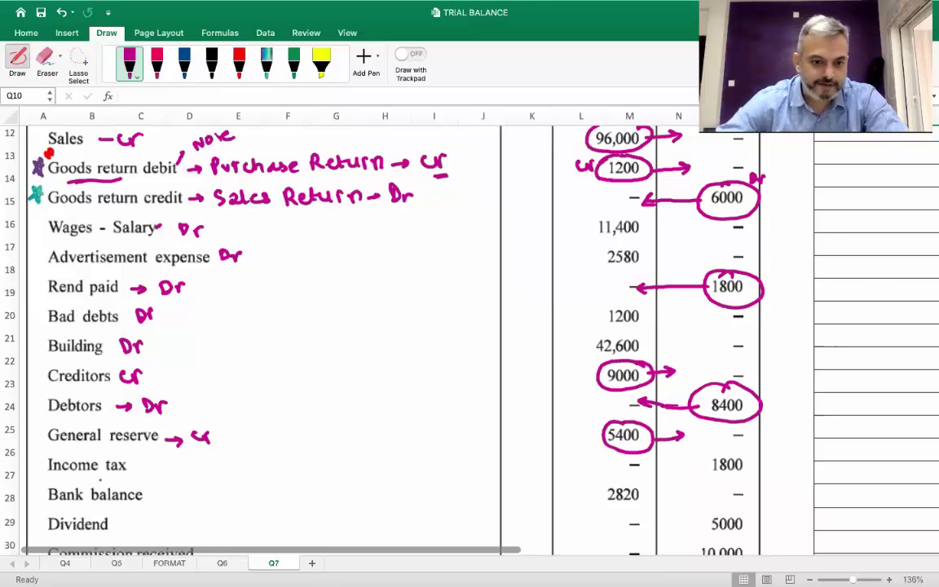
left_click_drag(133, 466, 145, 465)
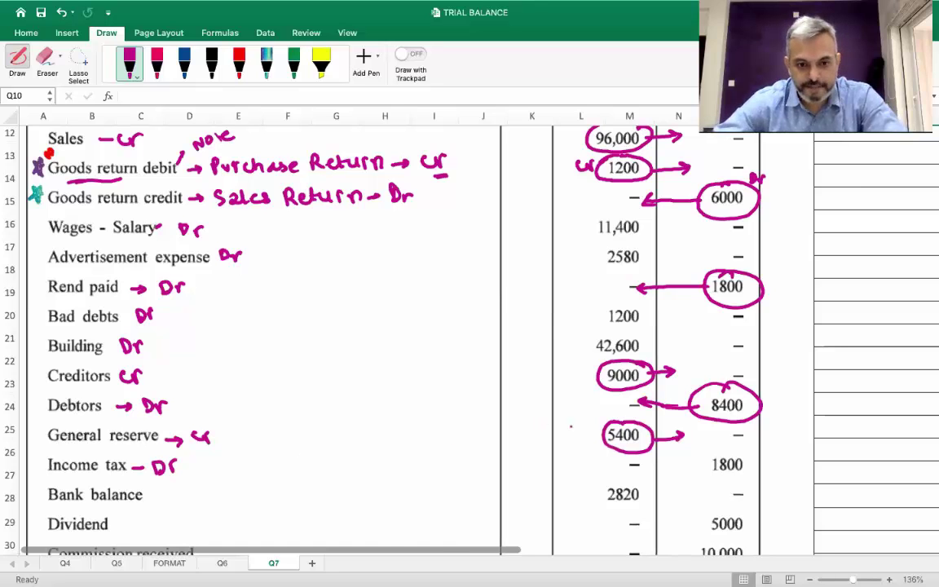
scroll(571, 426, "down", 2)
scroll(591, 449, "right", 1)
left_click_drag(725, 396, 757, 406)
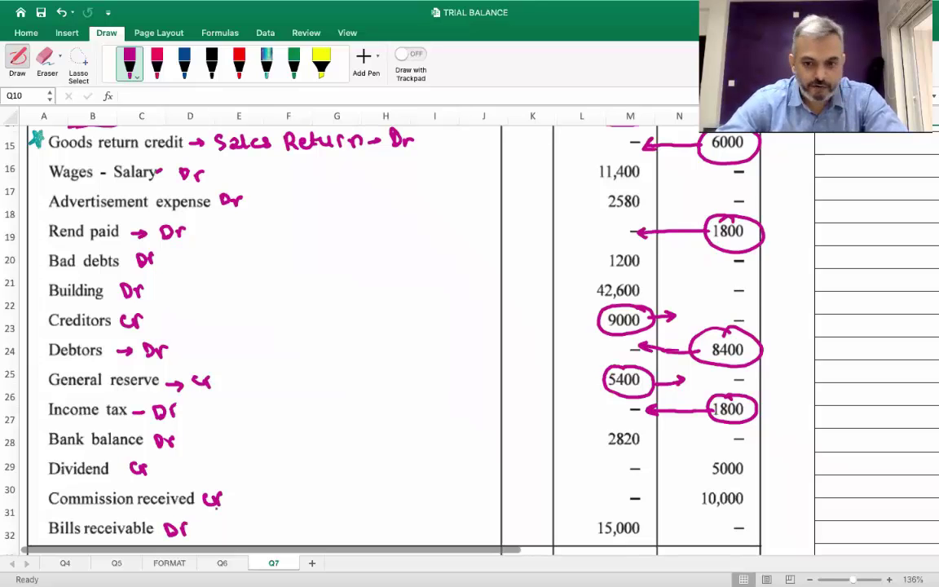
scroll(216, 507, "down", 2)
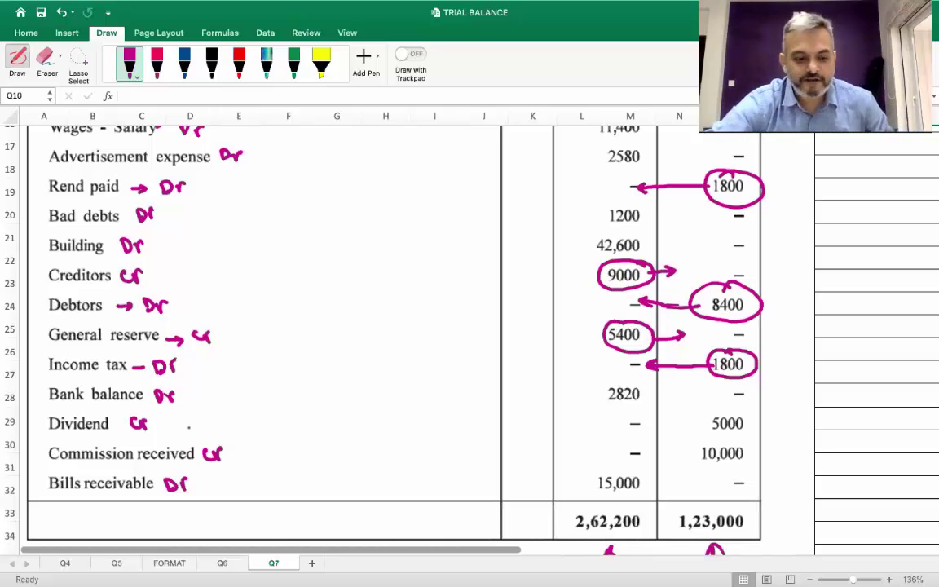
Leave Draw mode and change the question header to Question 7
left_click(17, 60)
scroll(436, 354, "up", 10)
scroll(436, 354, "right", 10)
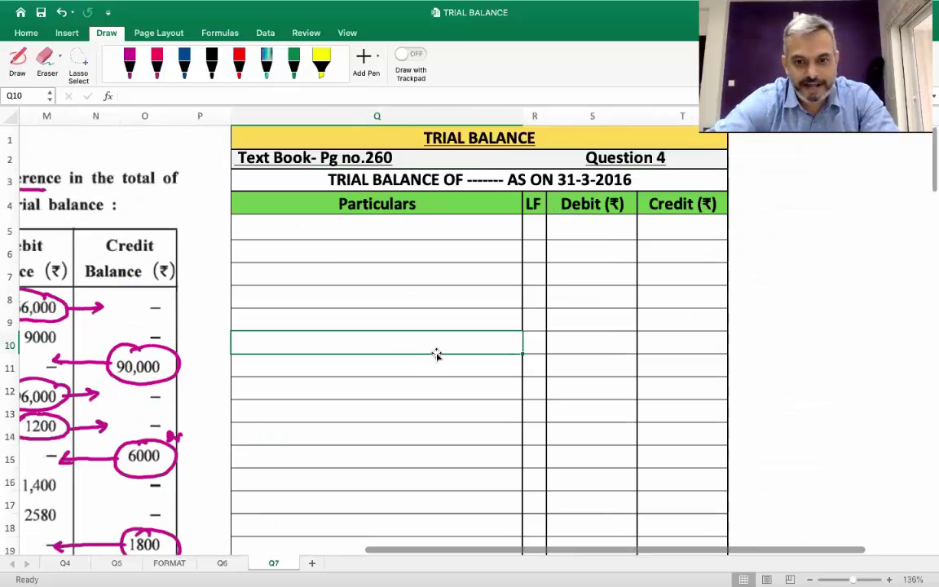
left_click(614, 160)
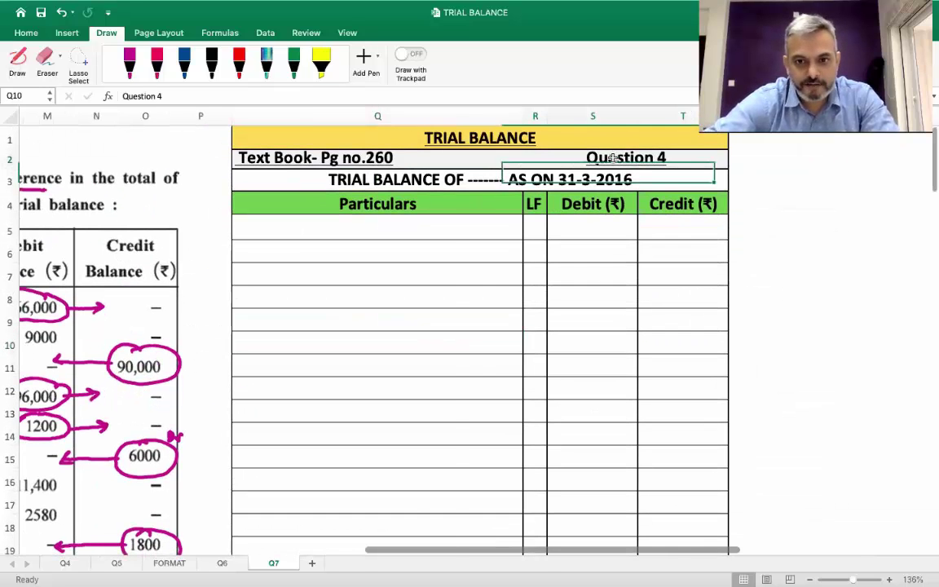
scroll(612, 159, "right", 3)
double_click(579, 160)
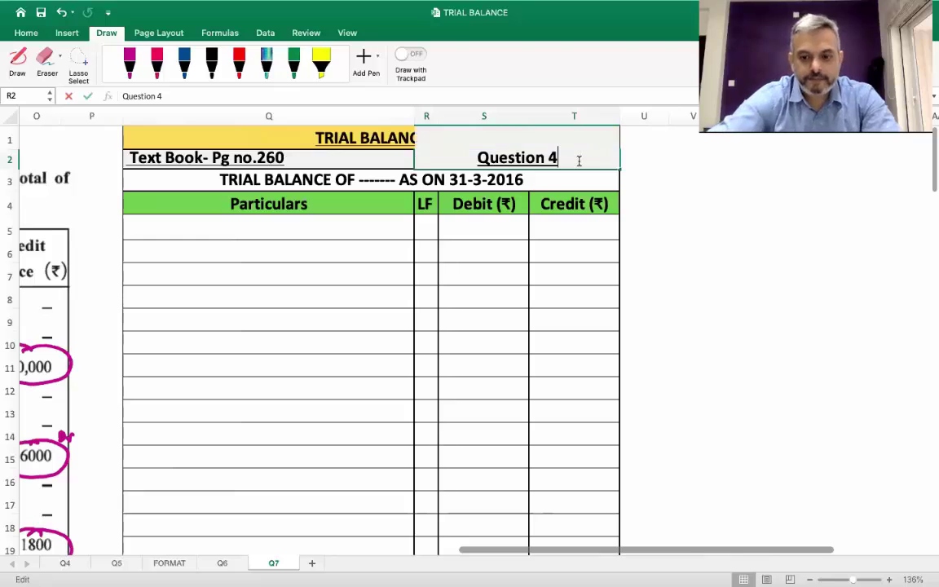
key("BackSpace")
type("7")
key("Return")
left_click(579, 160)
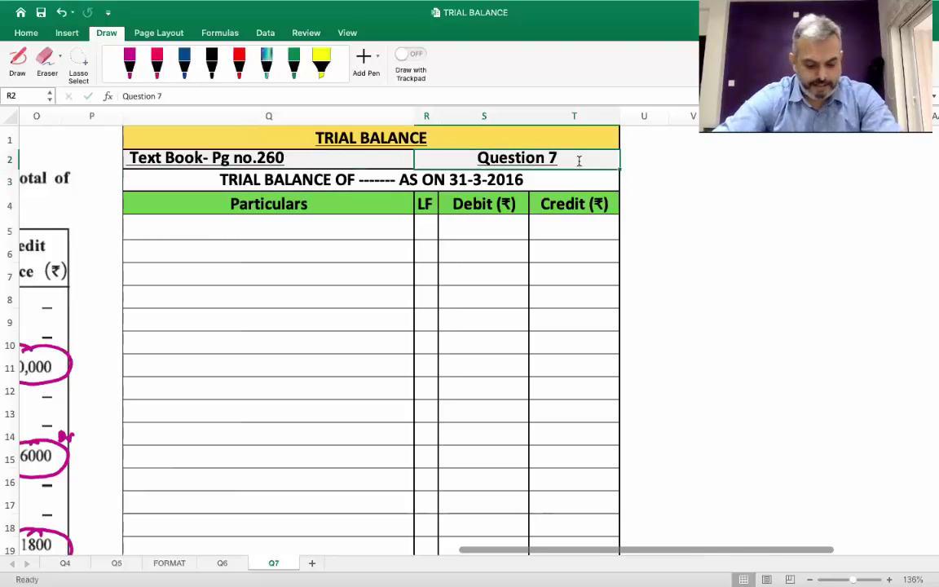
Change the page reference to Pg no.240
double_click(298, 159)
key("BackSpace")
key("BackSpace")
type("40")
key("Return")
key("Return")
key("Up")
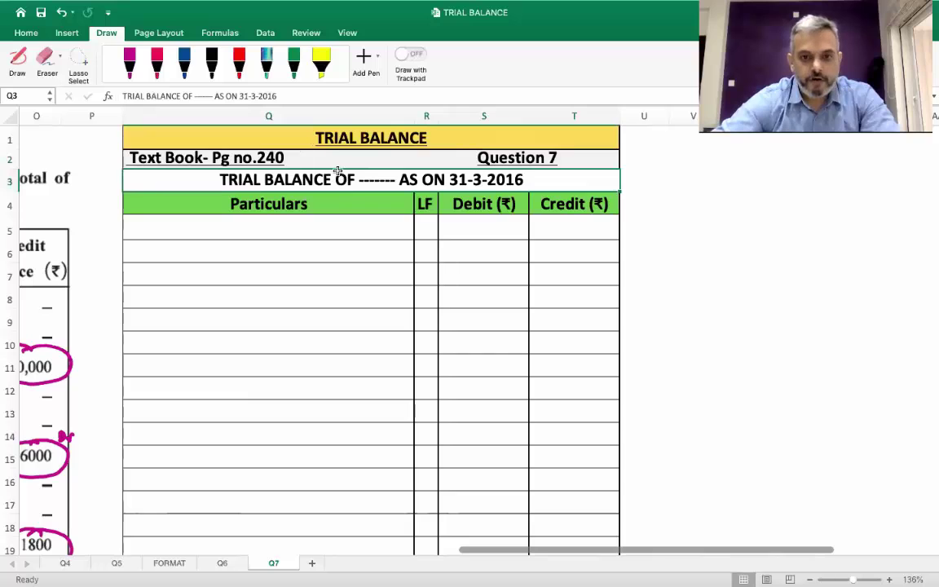
Prefix the trial balance title with the word MODIFIED
double_click(210, 180)
type("mo")
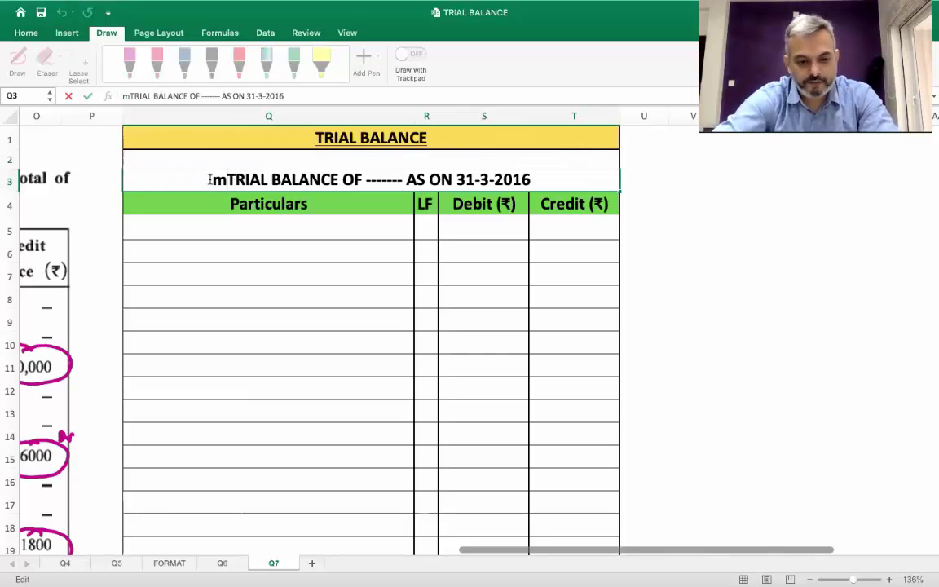
key("BackSpace")
key("BackSpace")
type("MODIFI")
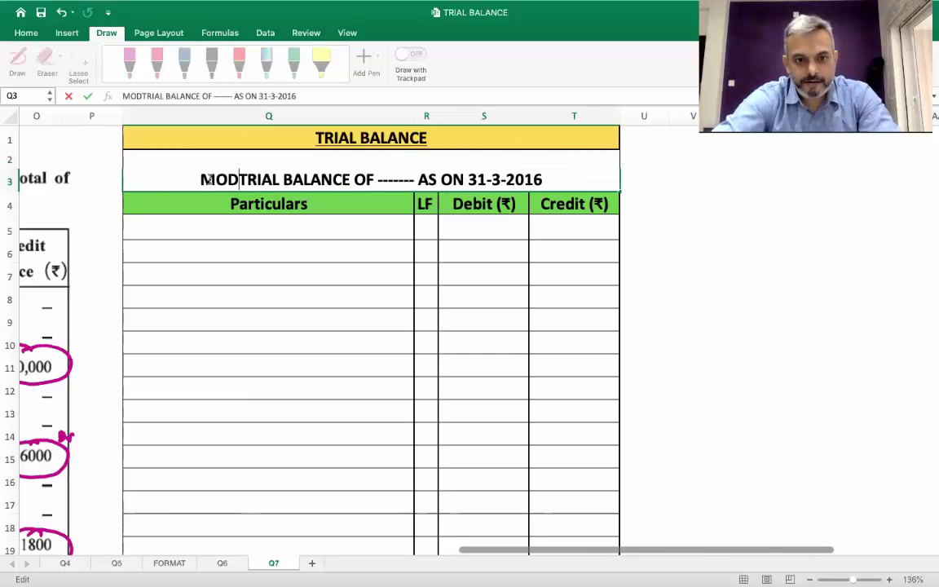
type("ED")
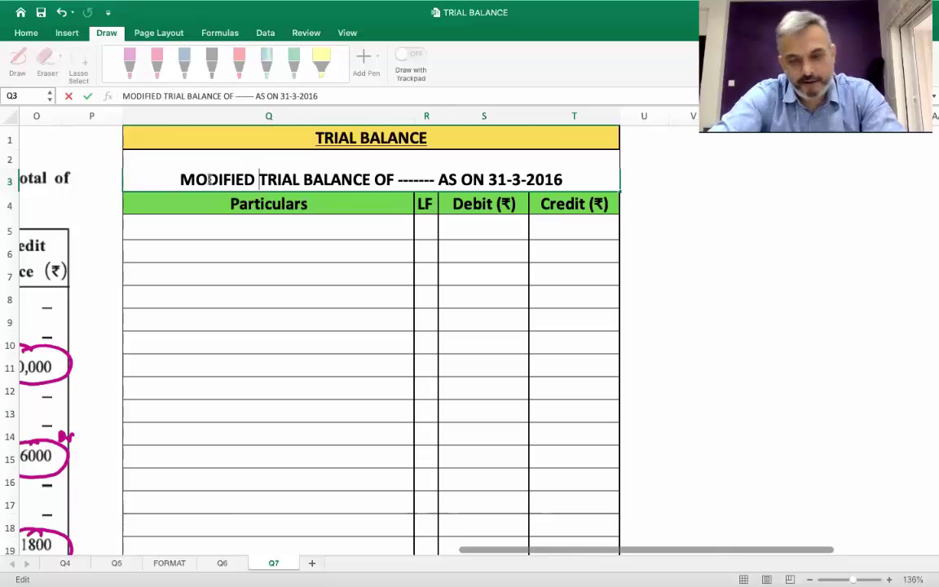
key("Return")
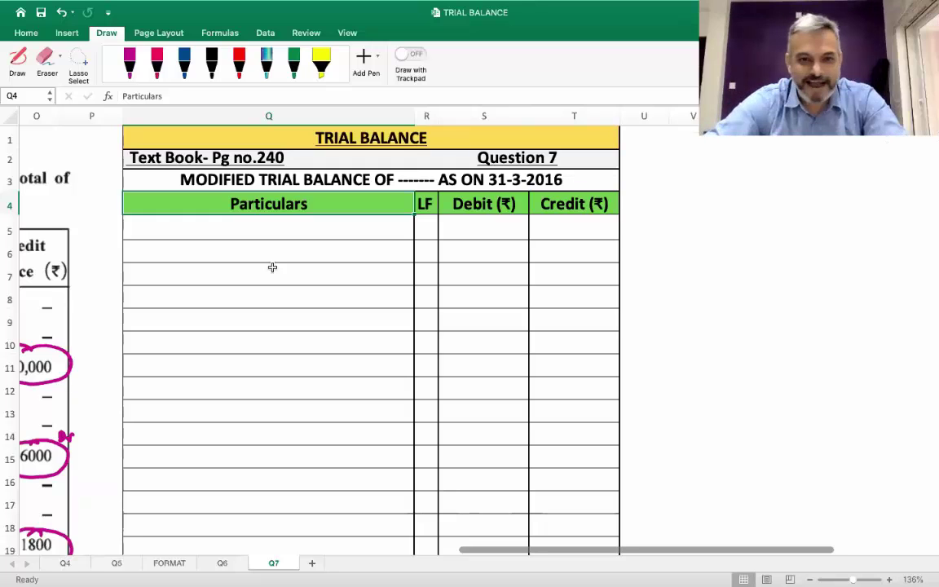
Replace the title's placeholder dashes with the trader's name and widen the Particulars and Credit columns
left_click(426, 178)
double_click(427, 179)
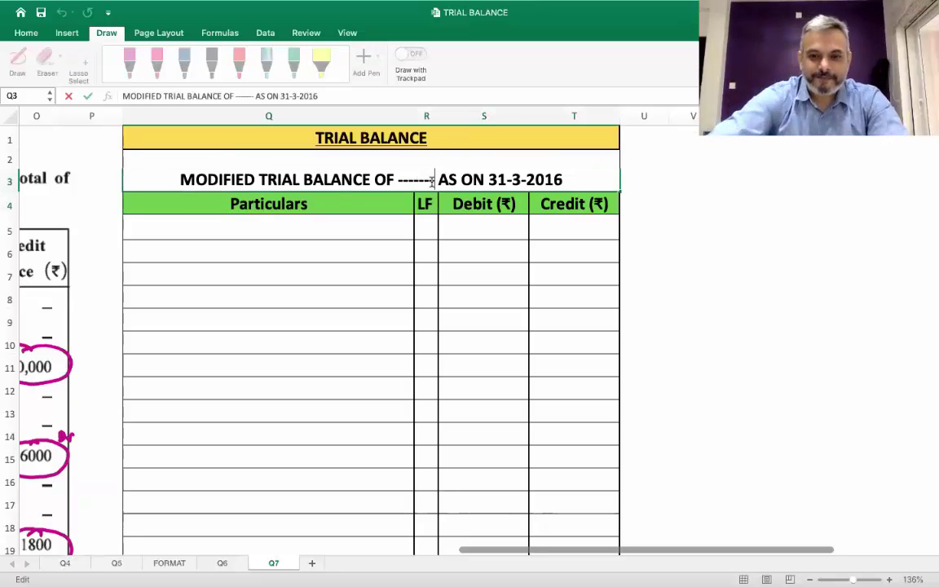
key("BackSpace")
key("BackSpace")
key("BackSpace")
key("BackSpace")
type("SHRI PARESH")
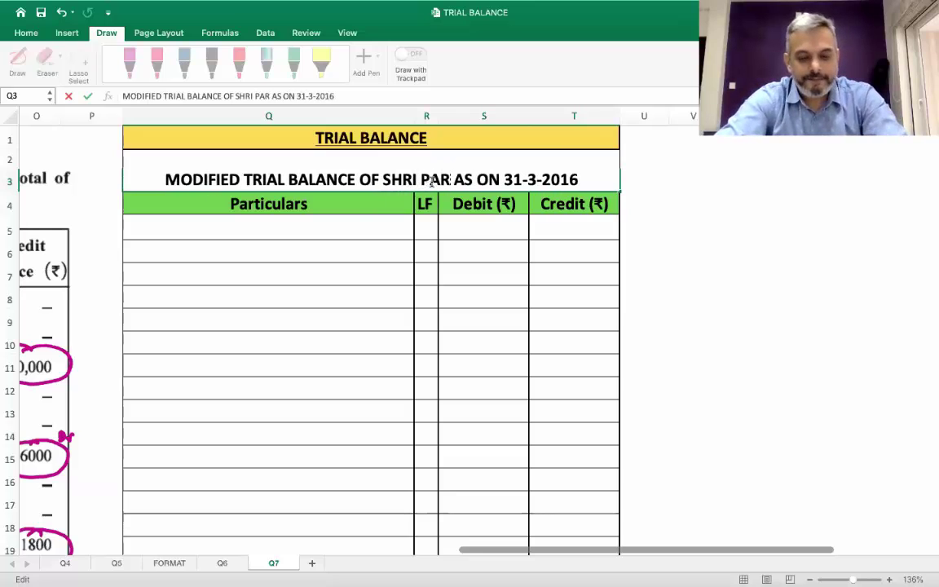
type("KUMAR")
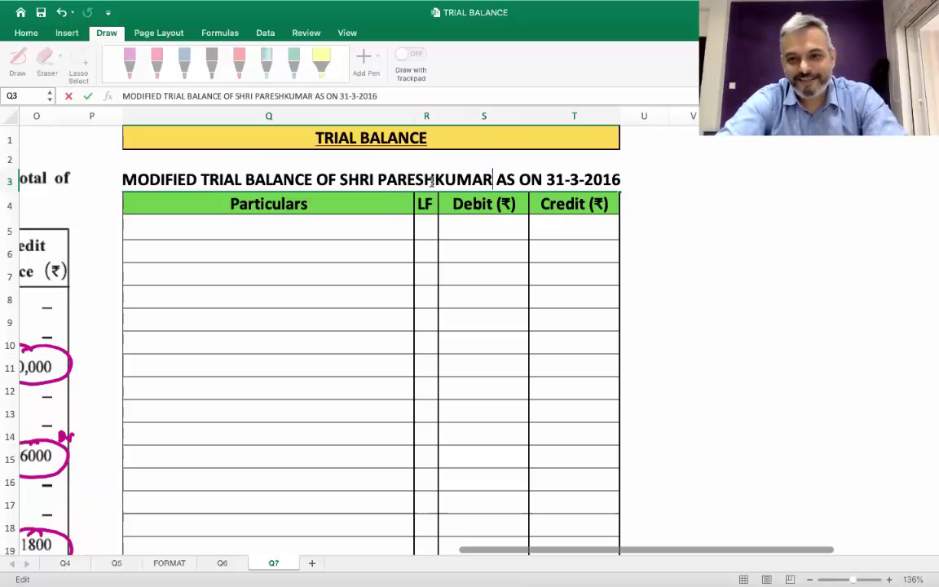
key("Return")
left_click(433, 181)
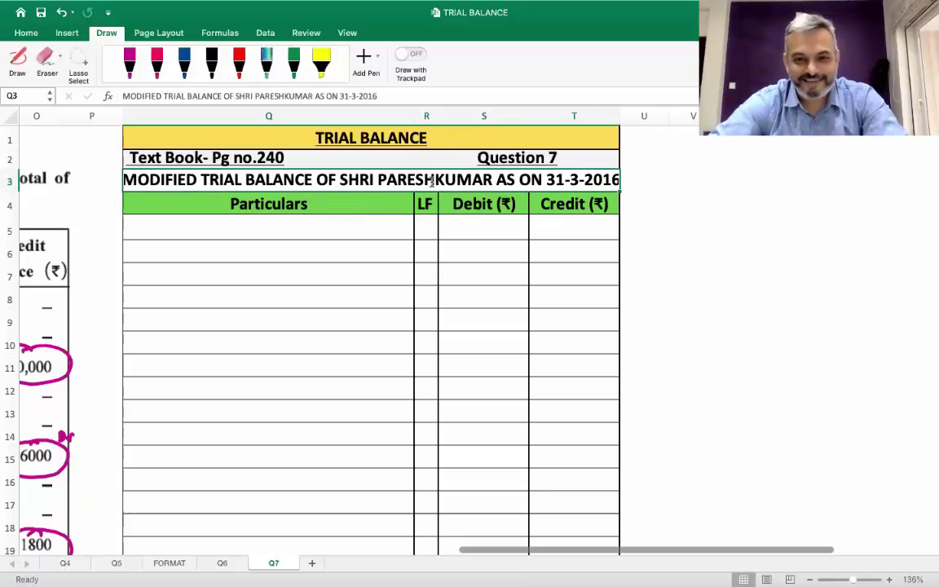
left_click_drag(415, 116, 422, 116)
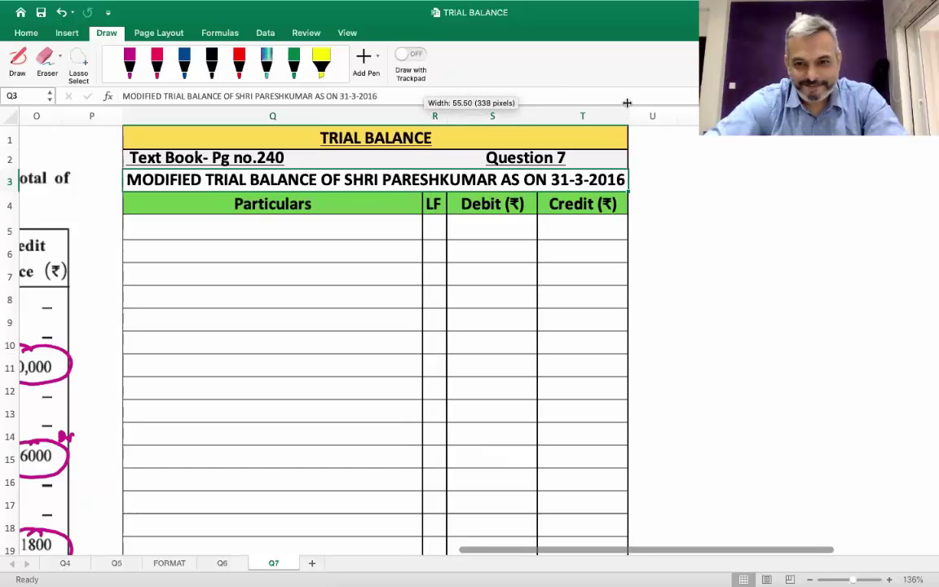
left_click_drag(629, 112, 631, 115)
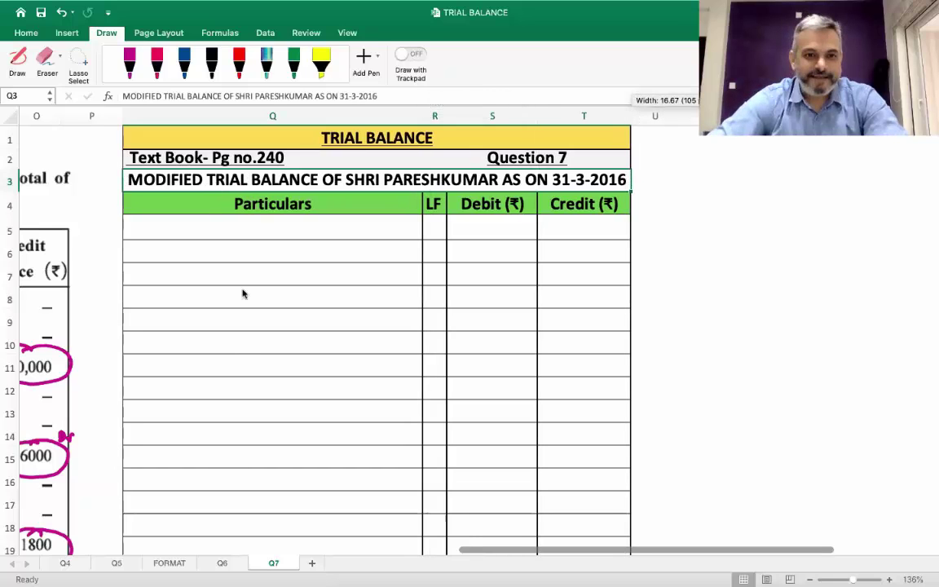
left_click(203, 219)
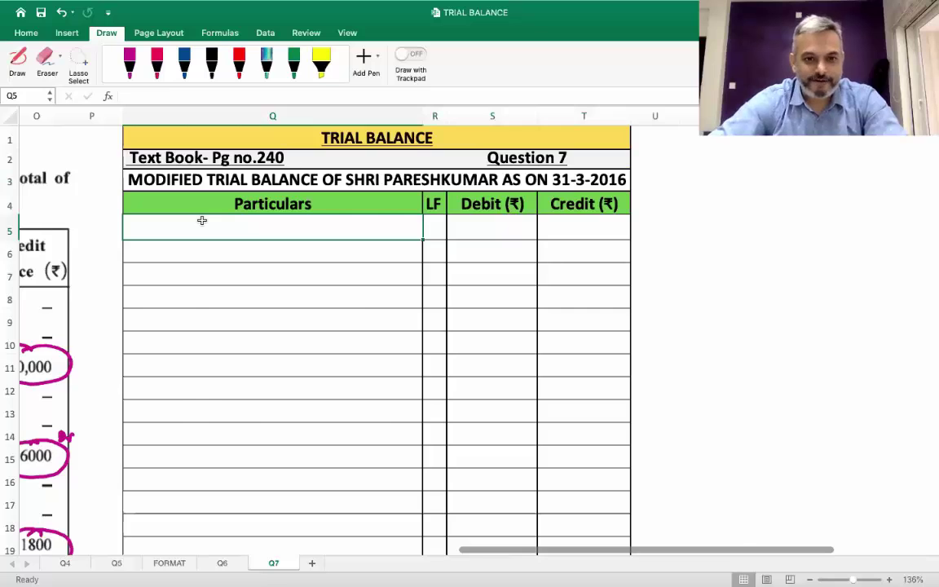
Enter Capital with a 66000 credit balance
scroll(202, 220, "left", 15)
scroll(201, 220, "right", 15)
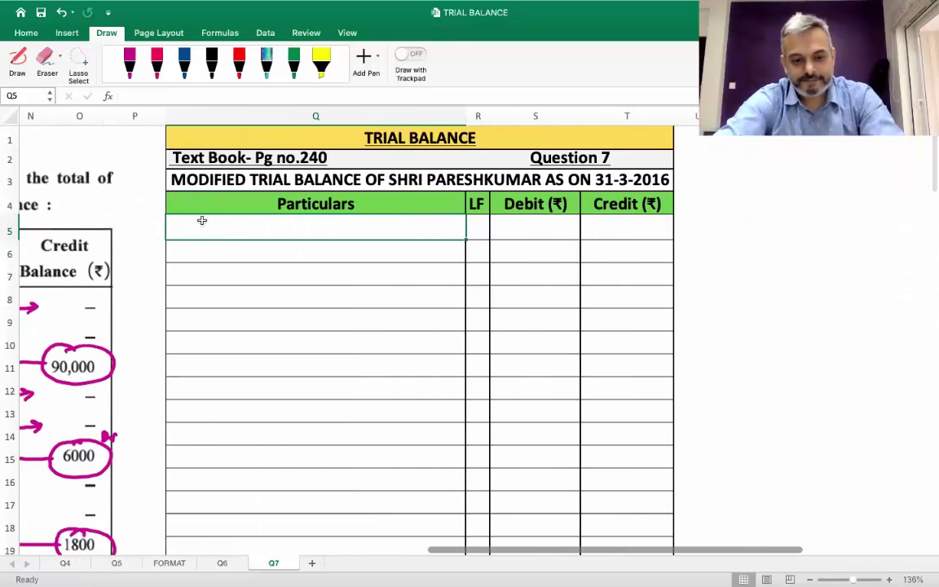
type("Capital")
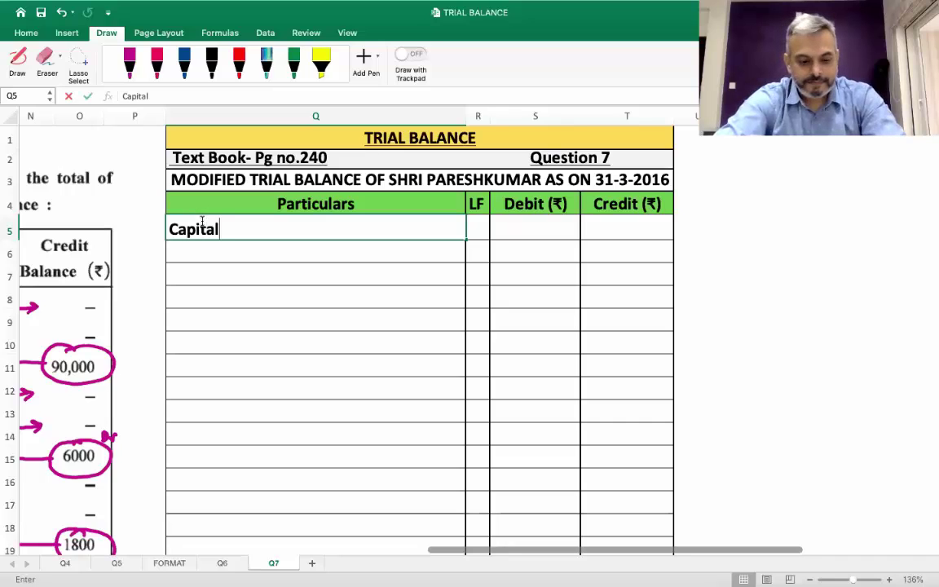
key("Tab")
key("Tab")
key("Tab")
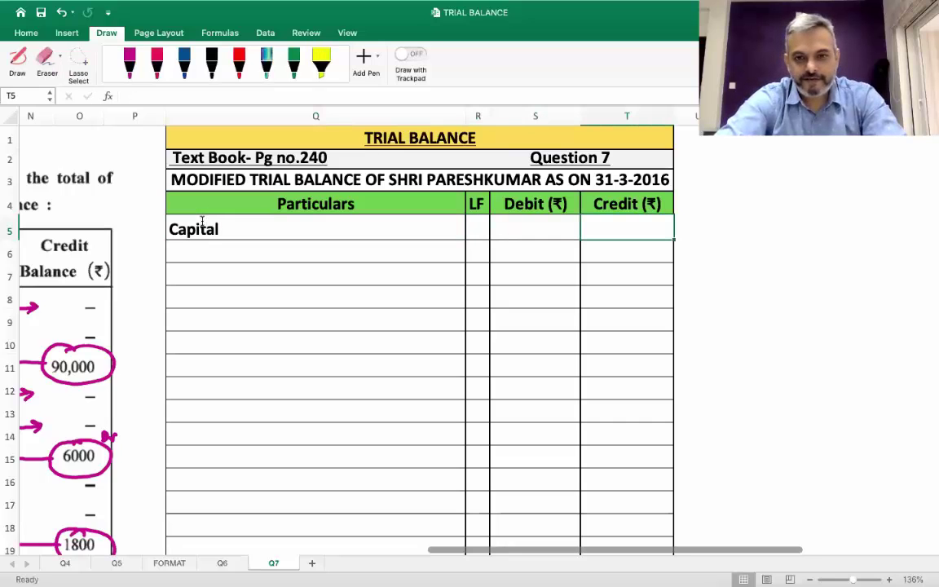
type("66000")
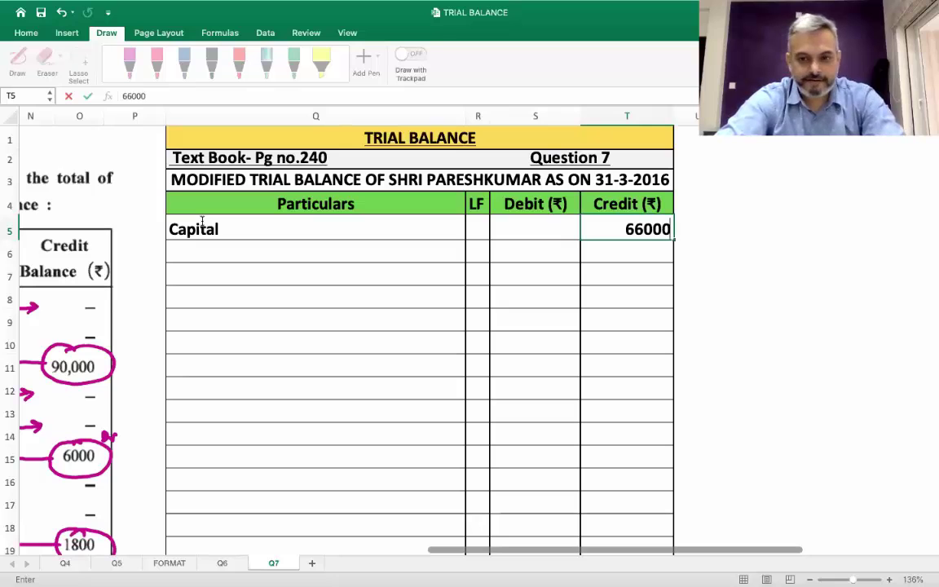
key("Return")
Add Stock of Goods with a 9,000 debit balance
scroll(203, 226, "left", 15)
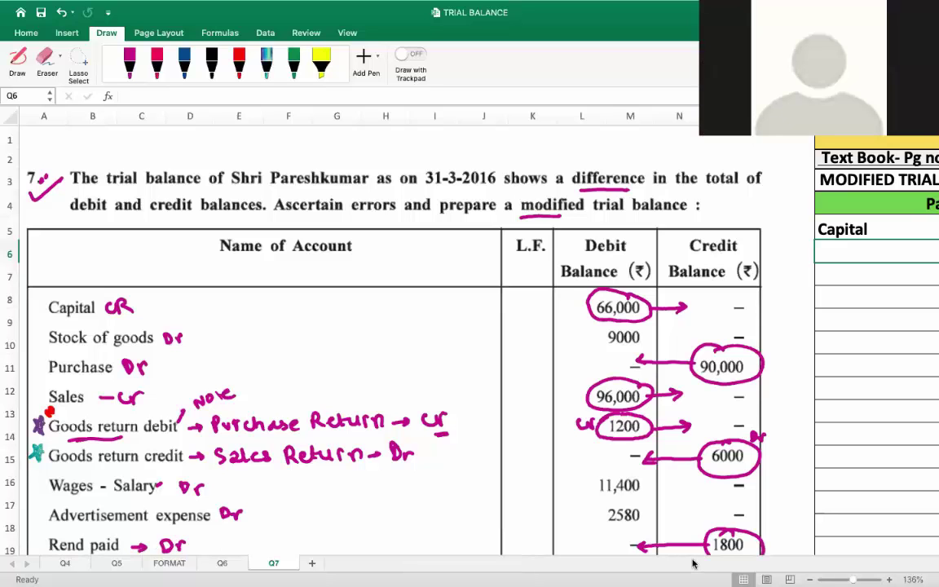
scroll(713, 444, "right", 12)
scroll(296, 248, "left", 10)
scroll(296, 248, "left", 3)
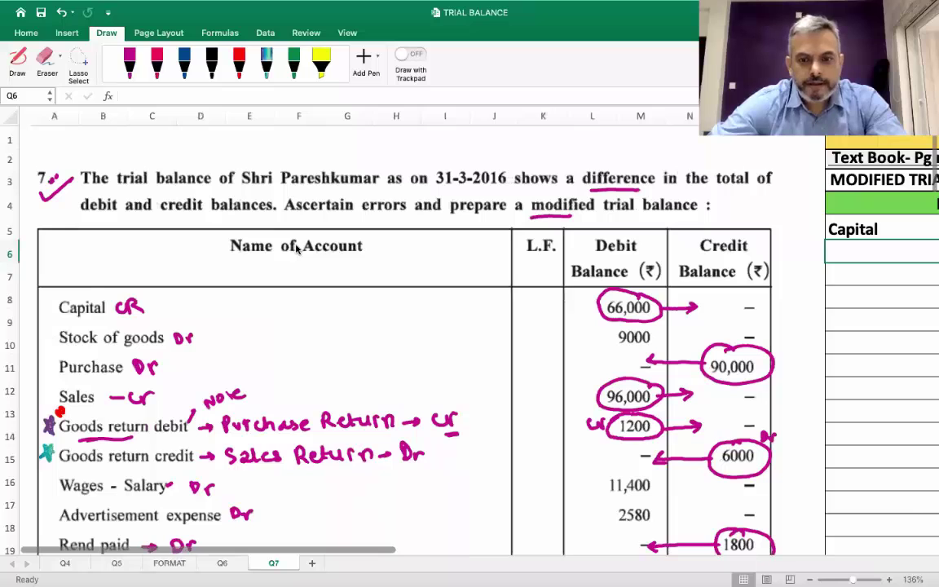
scroll(296, 248, "right", 10)
scroll(297, 248, "left", 5)
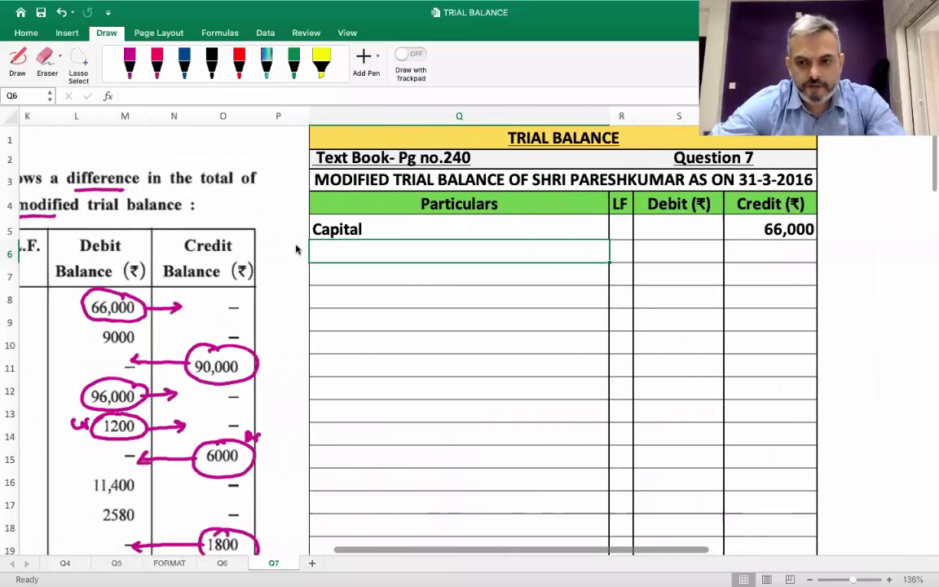
scroll(296, 248, "left", 8)
scroll(296, 248, "right", 8)
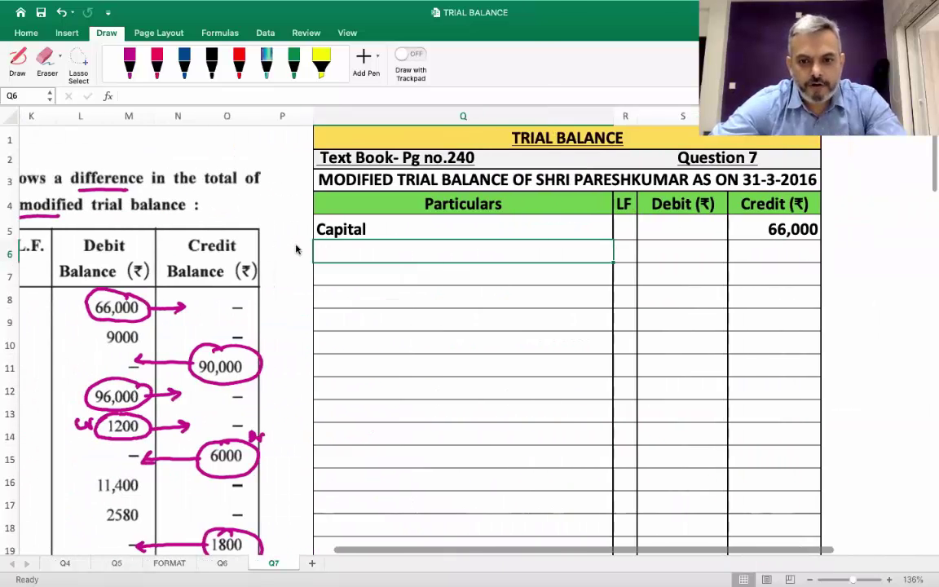
scroll(296, 248, "right", 1)
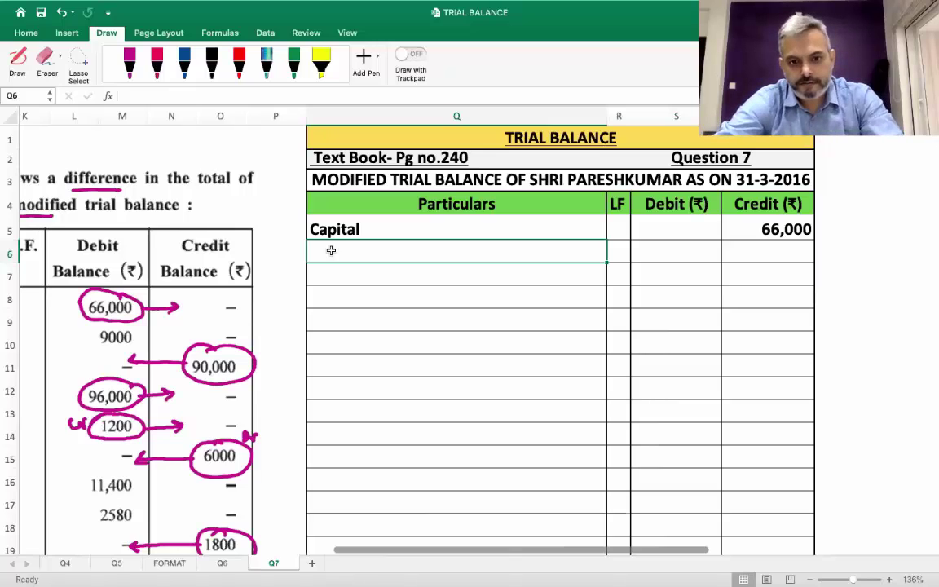
type("St")
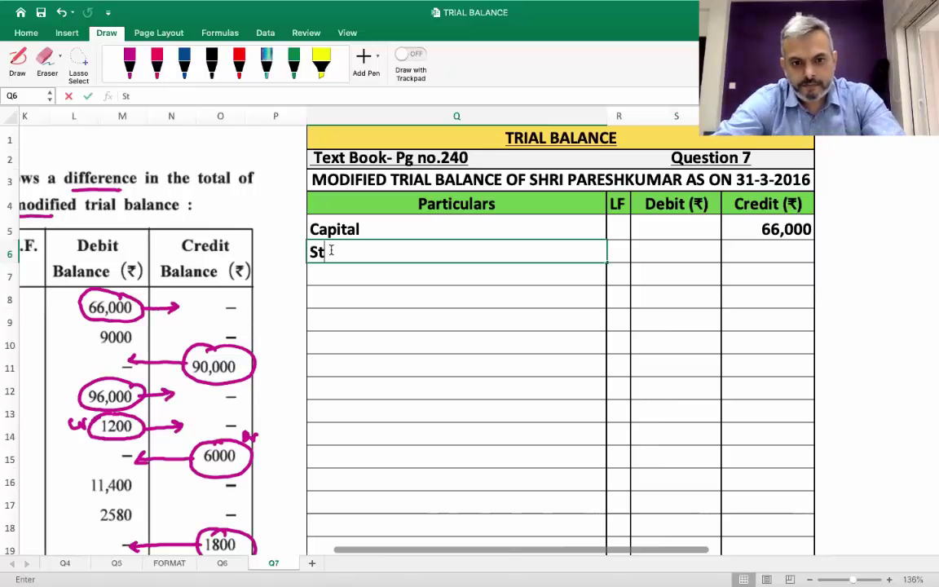
type("ock of Goods")
key("Tab")
key("Tab")
type("9,000")
key("Return")
Add Purchase with a 90000 debit balance
scroll(332, 255, "left", 10)
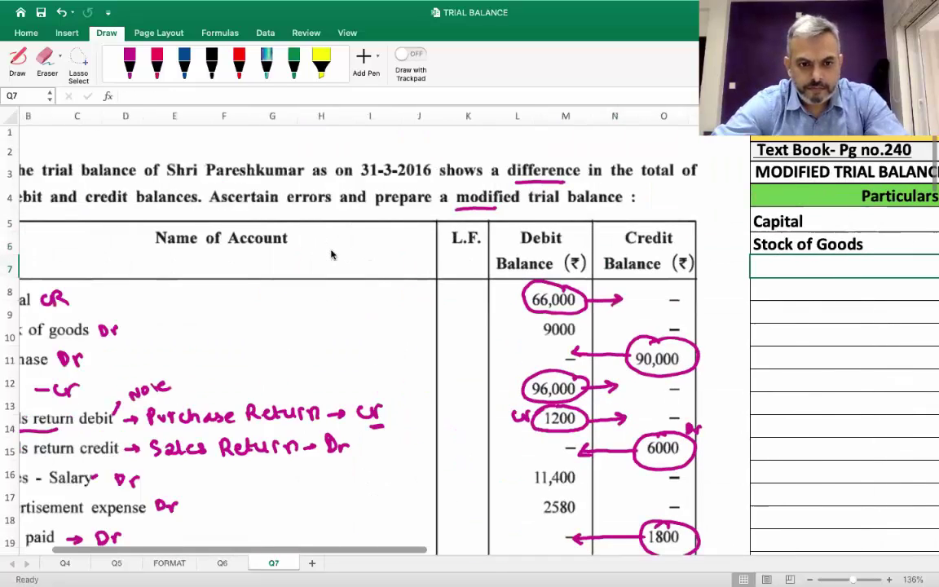
scroll(333, 252, "right", 10)
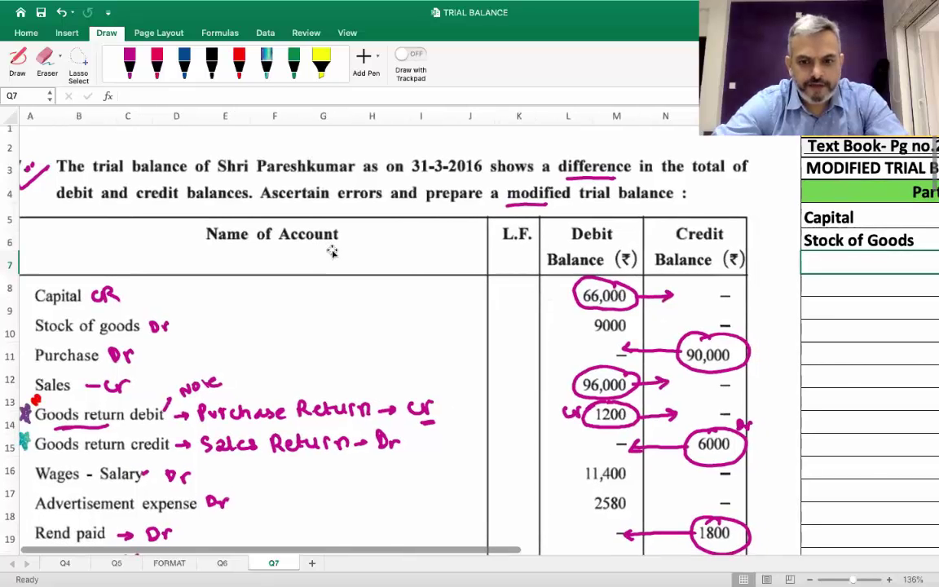
type("Purchas")
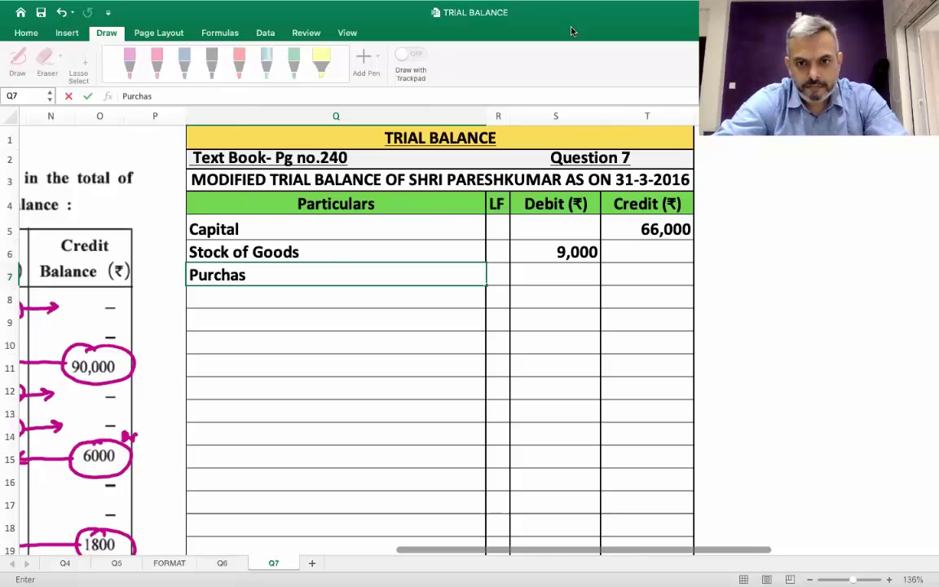
left_click(288, 276)
type("e")
key("Tab")
key("Tab")
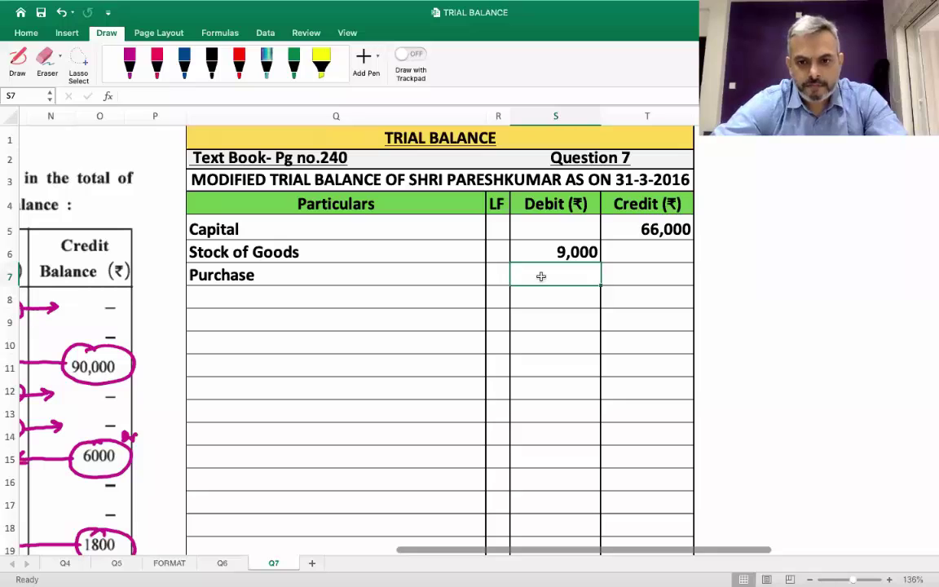
type("90000")
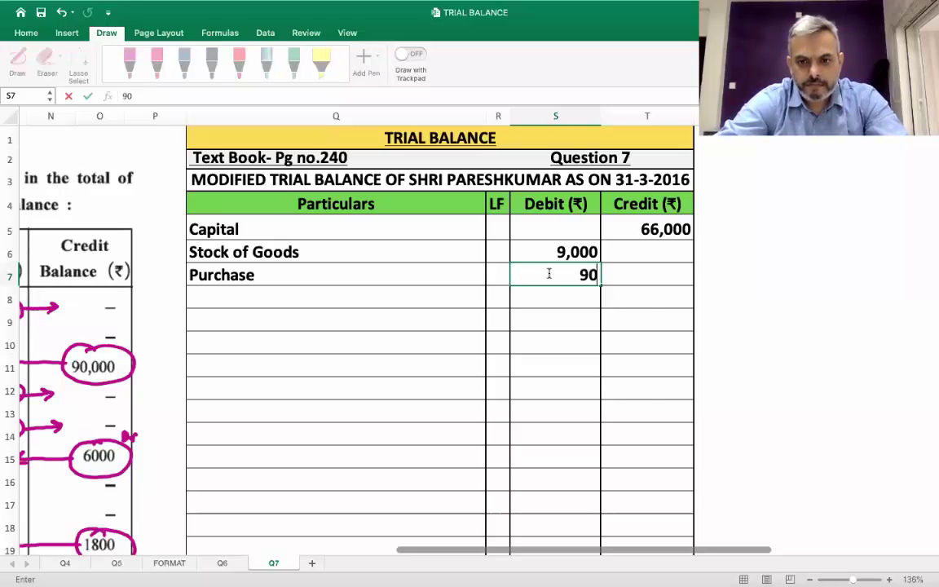
key("Return")
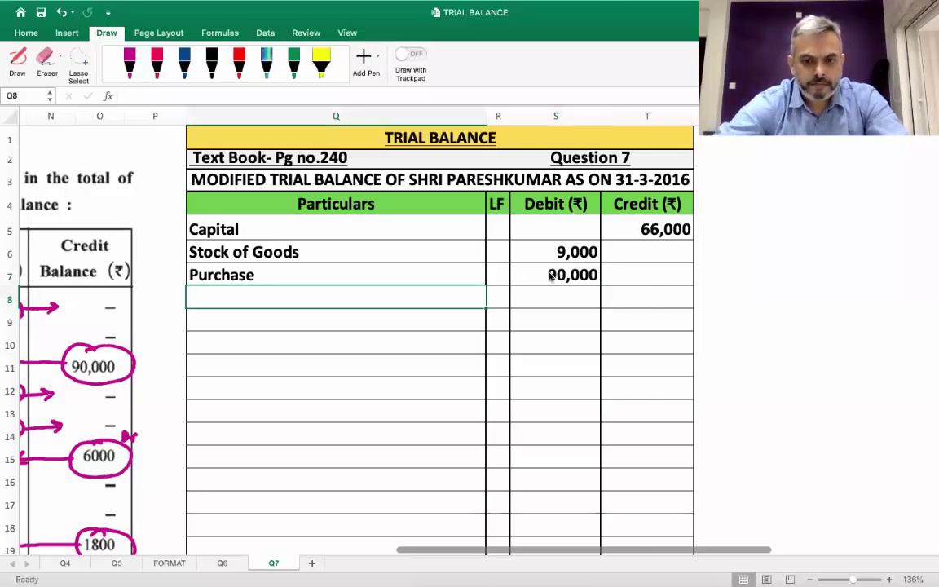
Add Sales with a 96000 credit balance
scroll(551, 277, "left", 15)
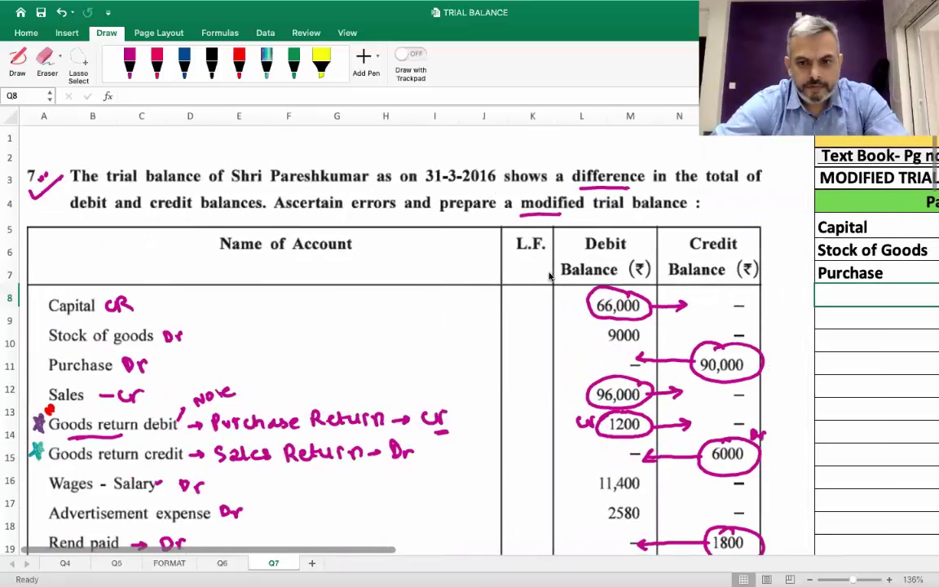
scroll(551, 278, "down", 2)
scroll(551, 277, "down", 2)
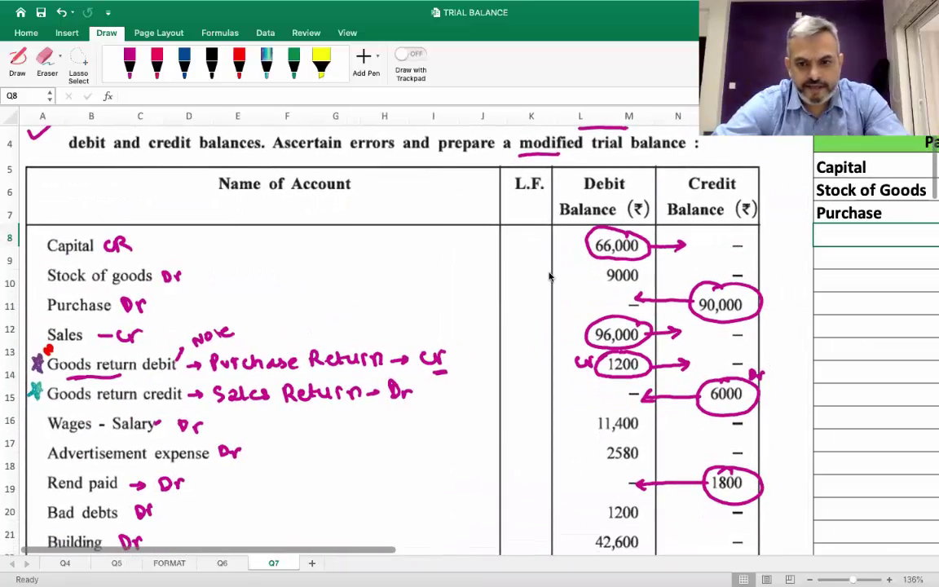
scroll(550, 277, "right", 8)
scroll(550, 277, "up", 3)
scroll(550, 277, "right", 4)
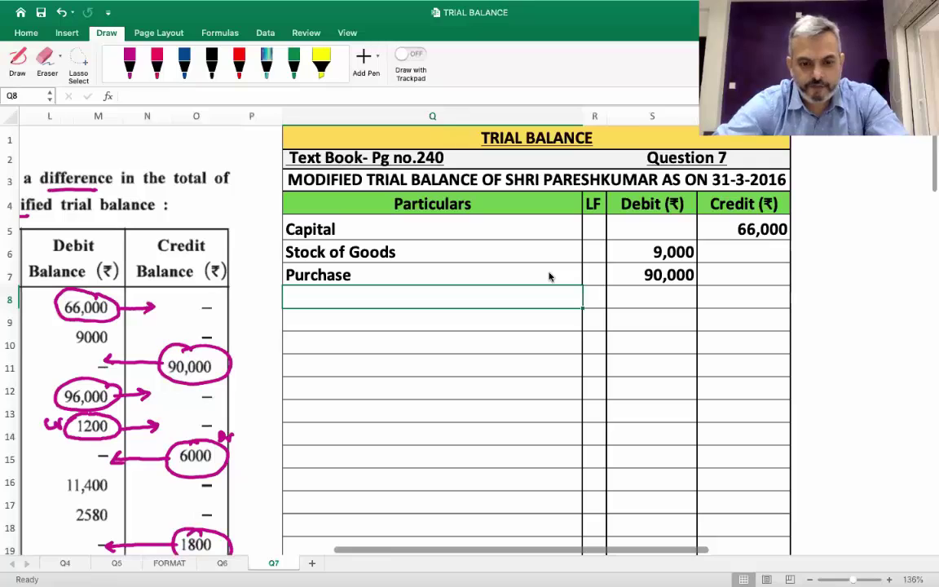
type("Sales")
key("Tab")
key("Tab")
key("Tab")
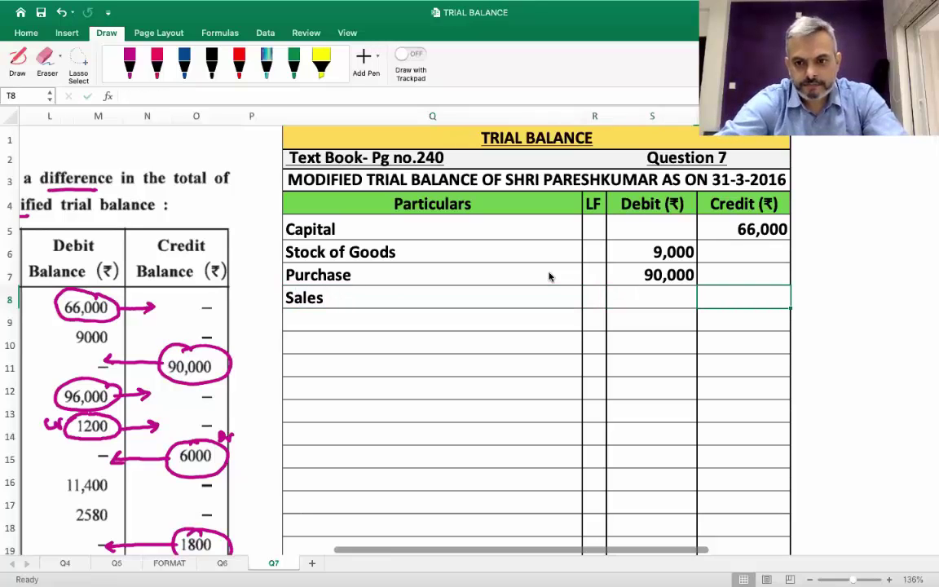
type("96000")
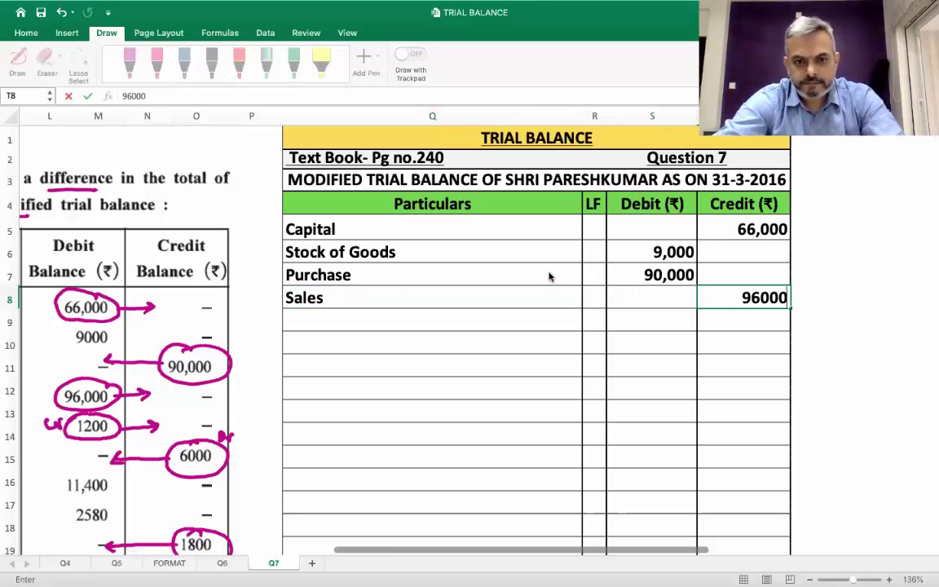
key("Return")
Add 'Good Return - Debit (PURCHASE RETURN)' with a 1200 credit and widen the Particulars column
scroll(549, 276, "left", 10)
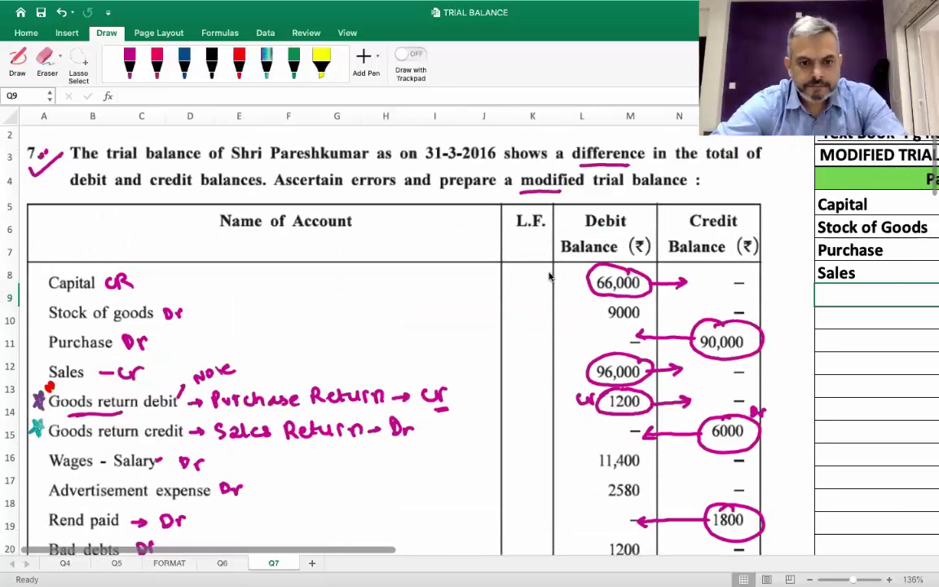
scroll(549, 277, "down", 1)
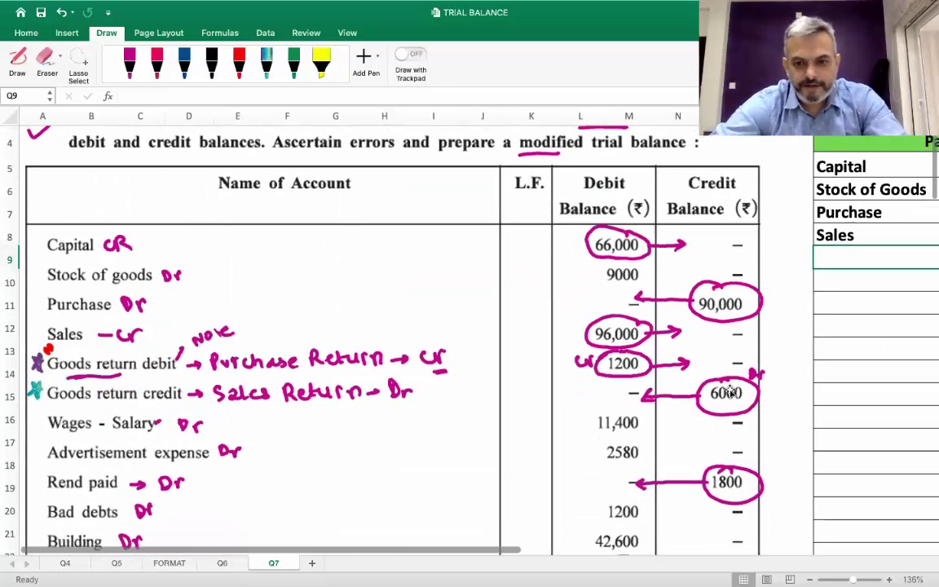
scroll(592, 374, "right", 10)
scroll(592, 374, "up", 1)
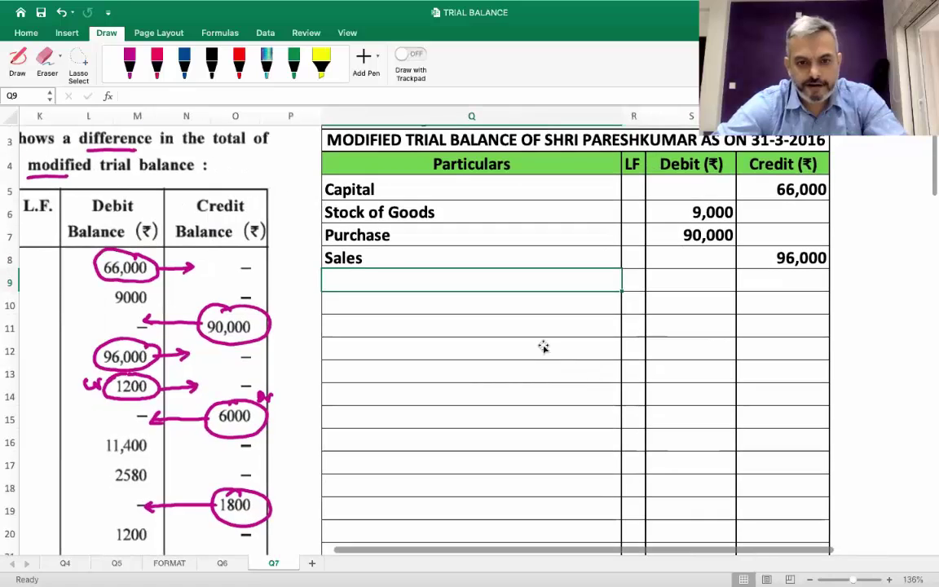
type("Good Re")
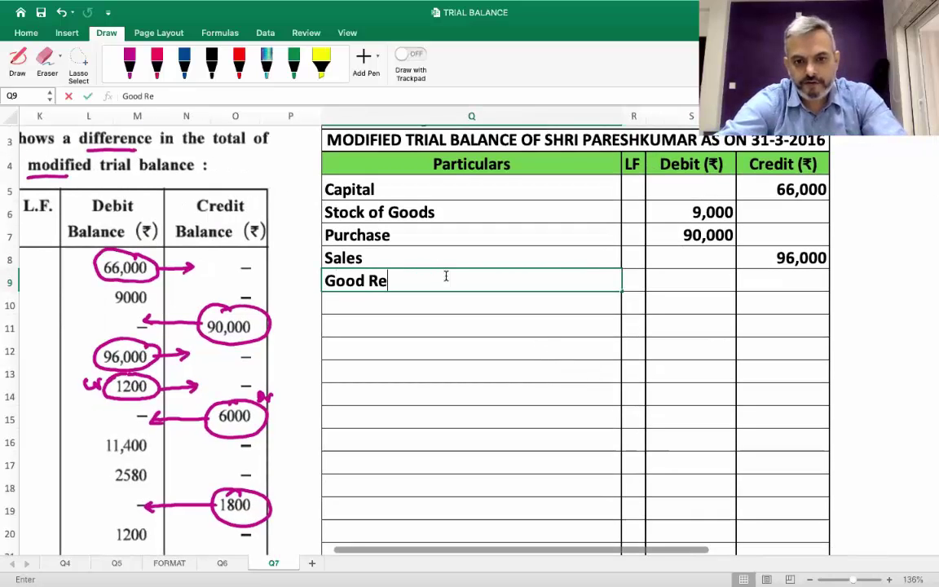
type("turn - Deb")
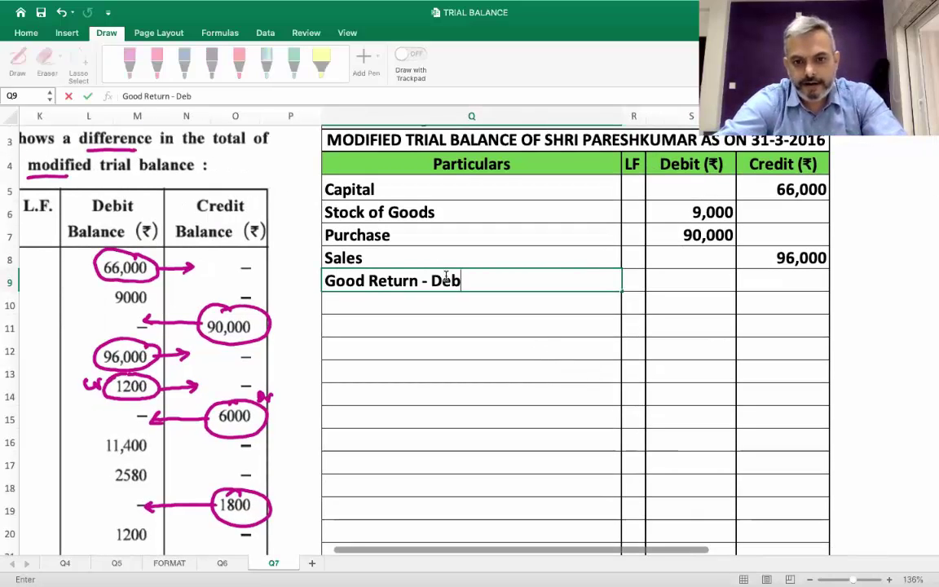
type("it (P")
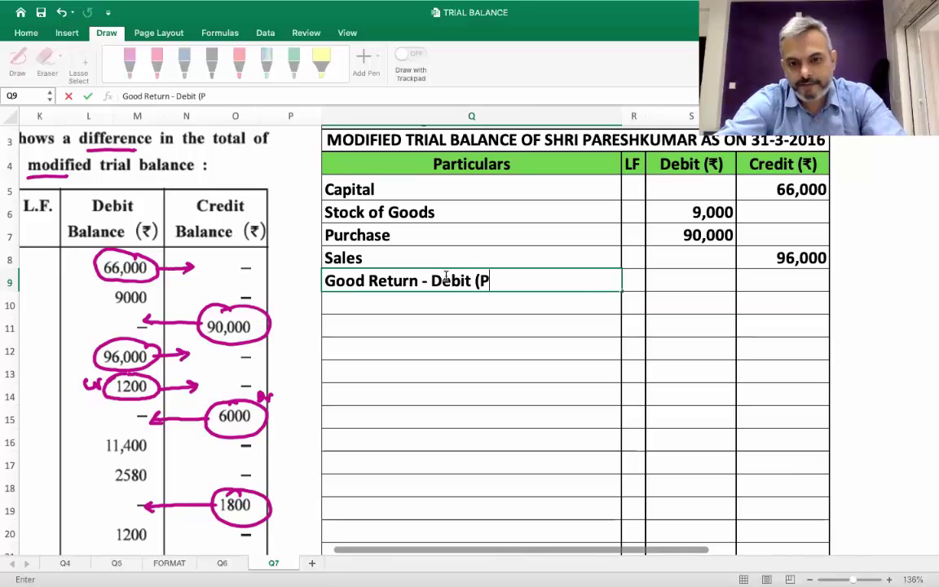
type("URCHASE")
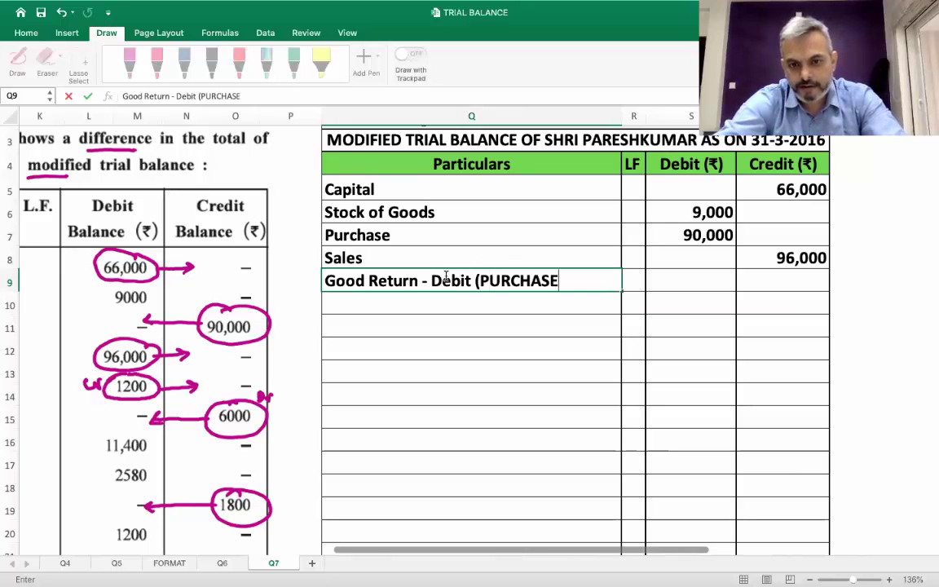
type(" RETURN")
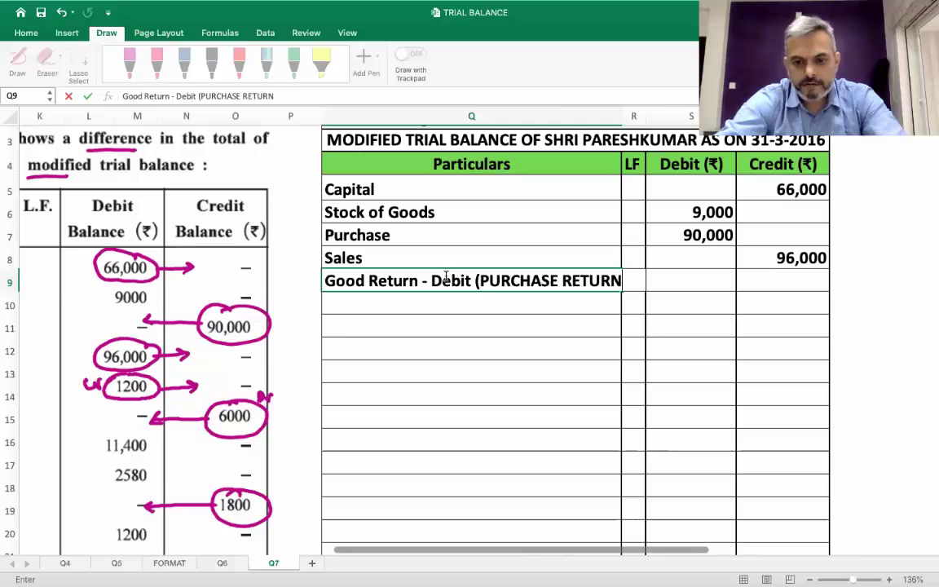
type(")")
key("Return")
left_click(446, 279)
key("Right")
key("Right")
key("Right")
type("1200")
key("Return")
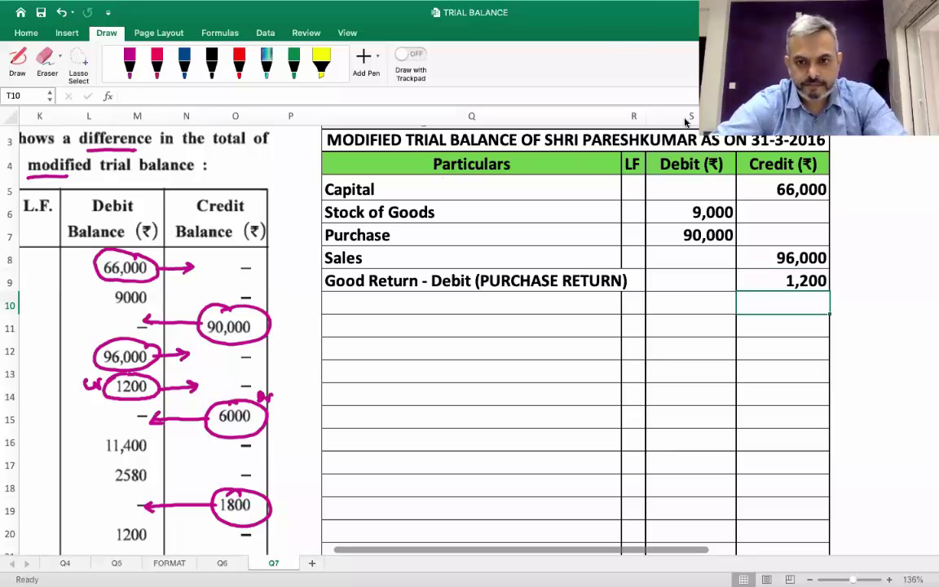
left_click_drag(622, 115, 633, 115)
scroll(433, 269, "right", 4)
scroll(433, 268, "up", 2)
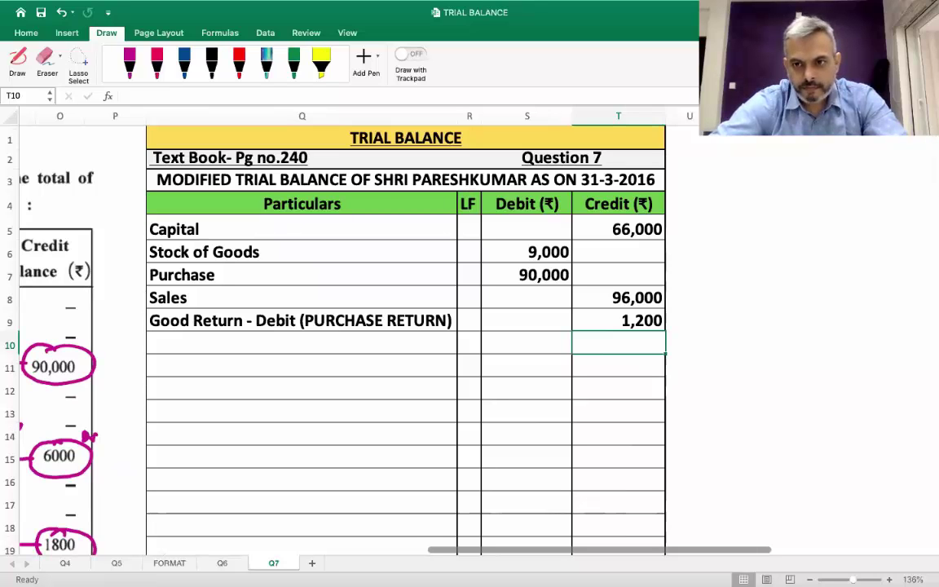
scroll(571, 275, "left", 10)
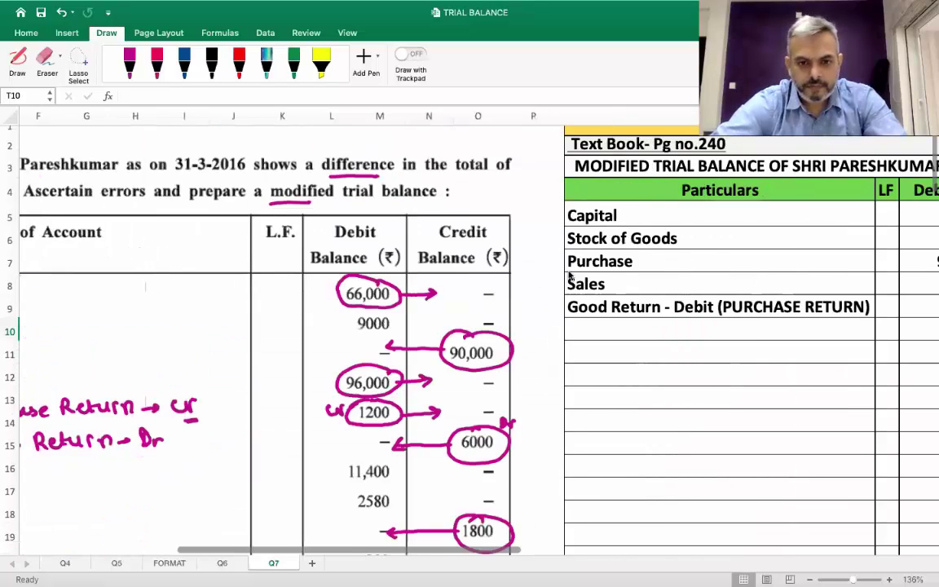
scroll(568, 275, "down", 2)
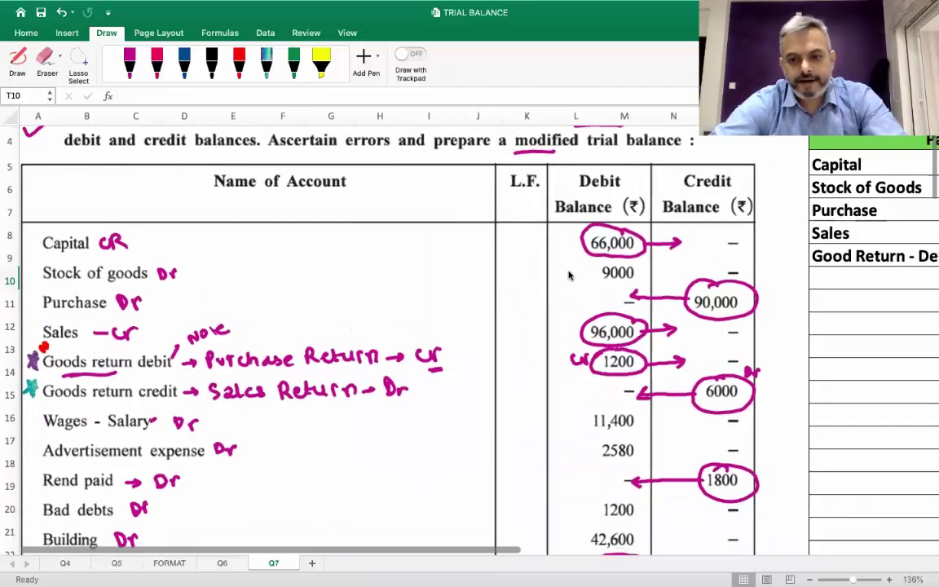
scroll(568, 275, "right", 10)
Add 'Good Return - Credit(SALES RETURN)' with a 6000 debit
left_click(431, 281)
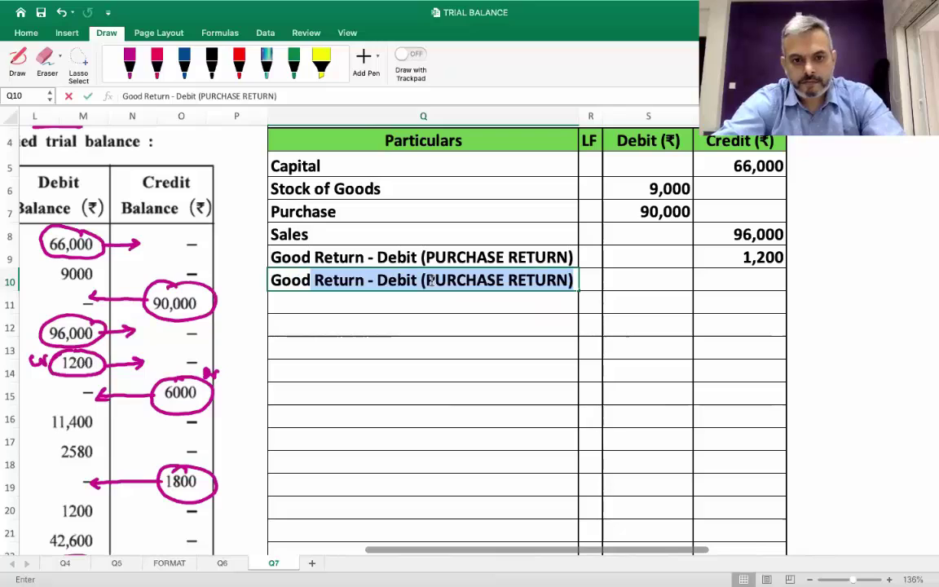
type("odS")
key("BackSpace")
key("BackSpace")
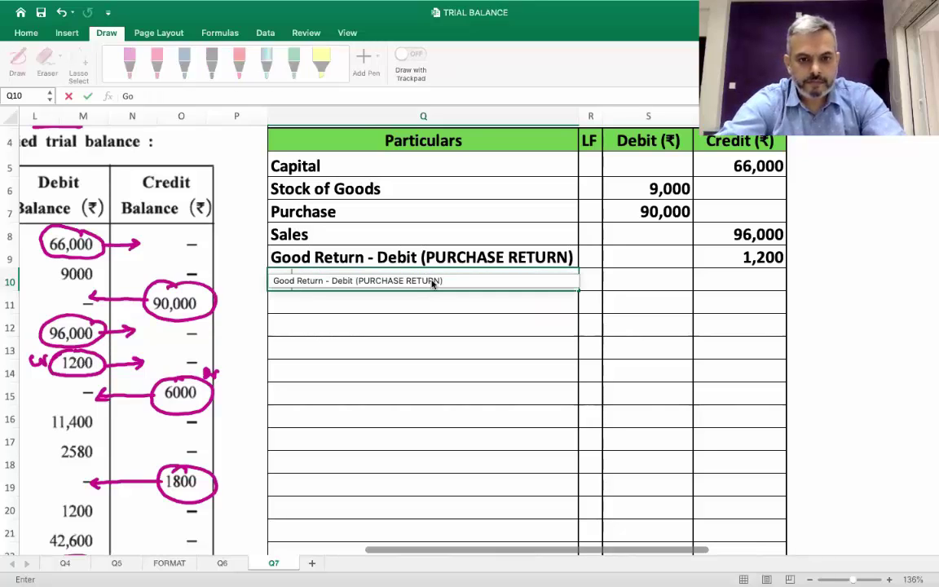
key("BackSpace")
key("BackSpace")
type("Good ")
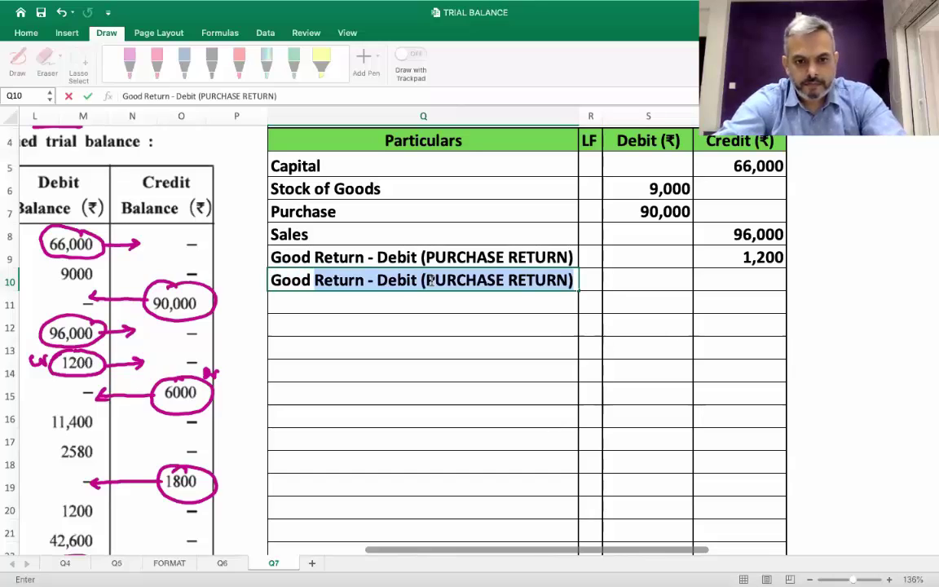
type("Return - ")
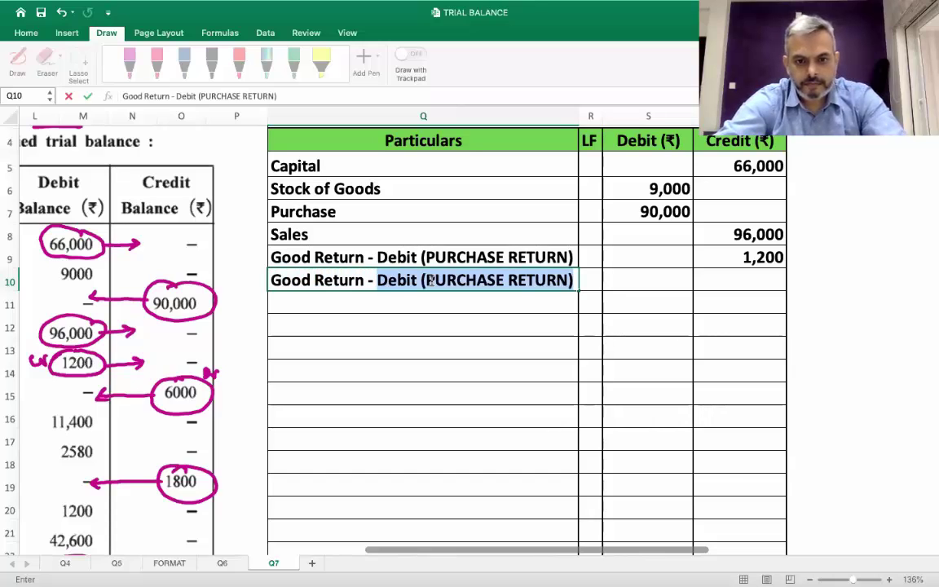
type("Credit(")
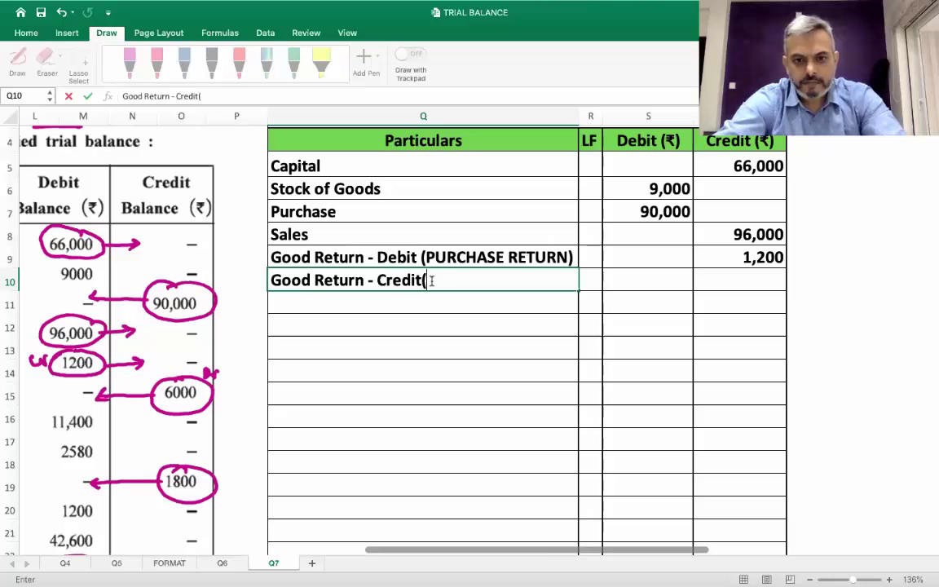
type("SALES")
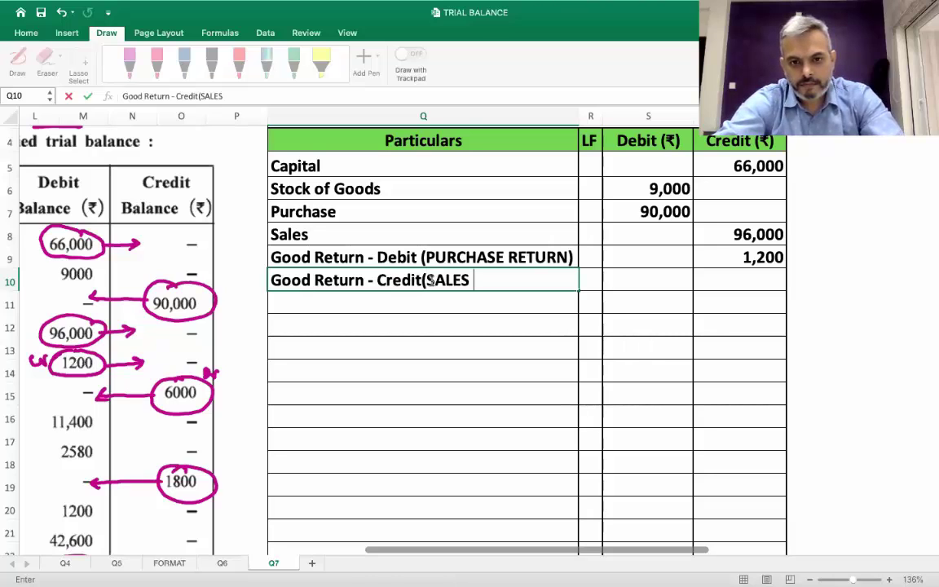
type(" RETU")
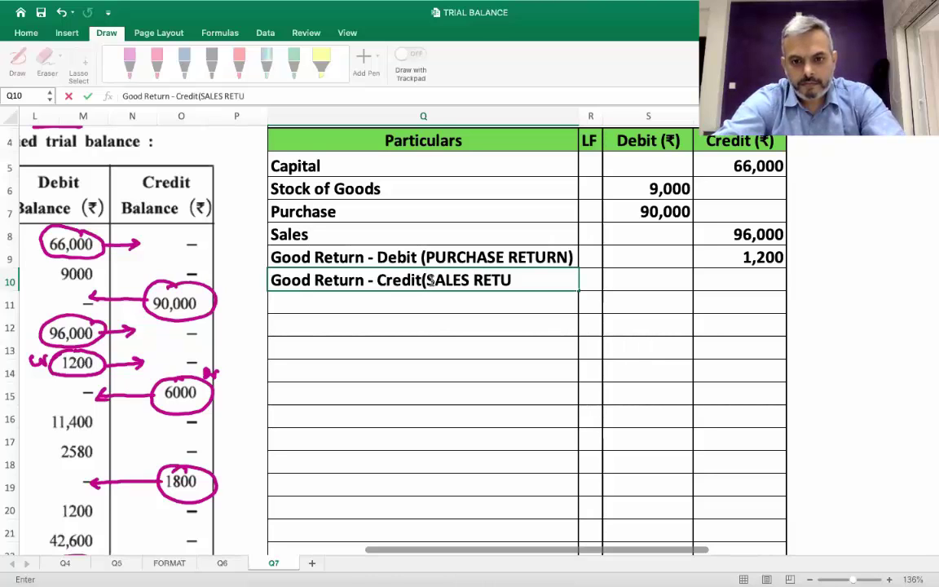
type("RN)")
key("Tab")
key("Tab")
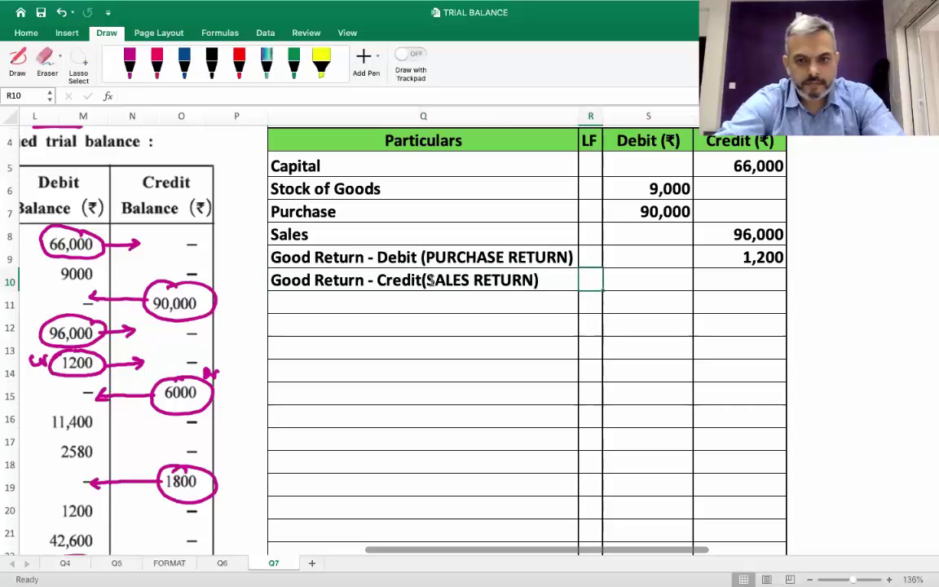
type("6000")
key("Return")
Add Wages with an 11400 debit
scroll(433, 282, "left", 10)
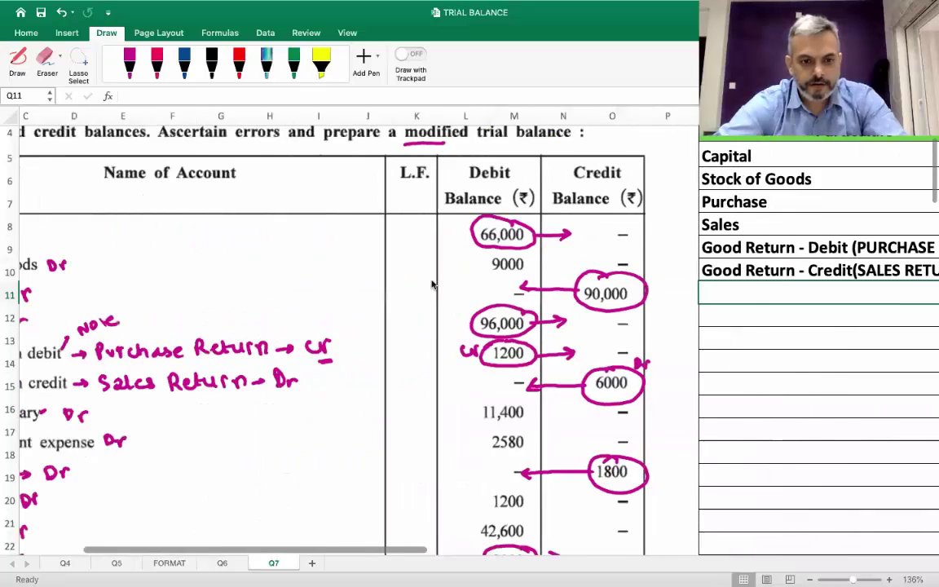
scroll(433, 283, "down", 1)
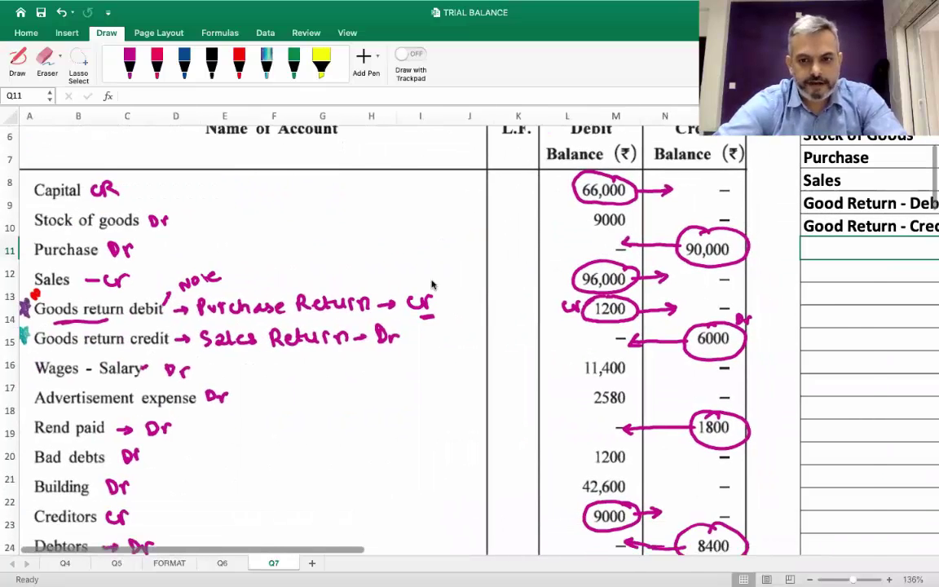
scroll(432, 284, "right", 10)
scroll(432, 284, "up", 3)
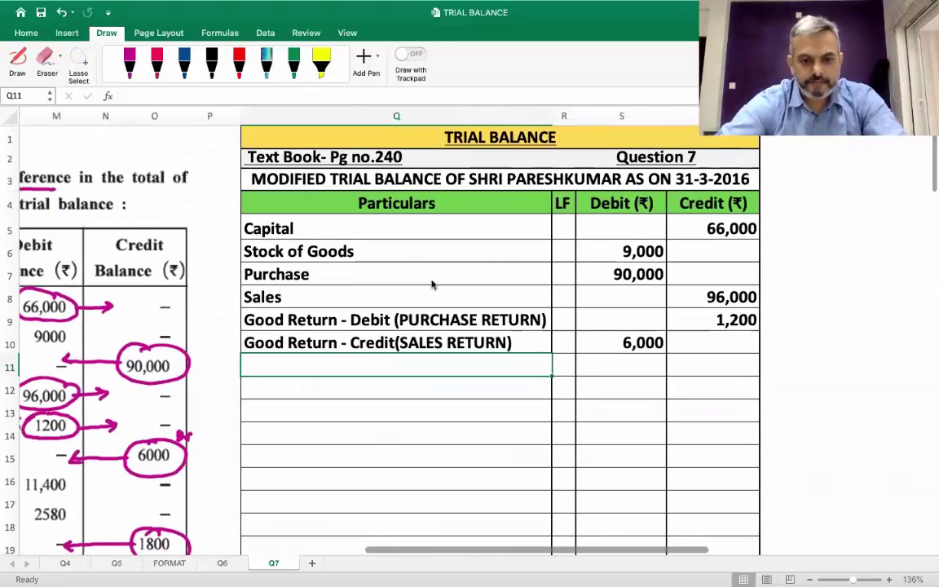
type("WA")
key("BackSpace")
type("ages")
key("Tab")
key("Tab")
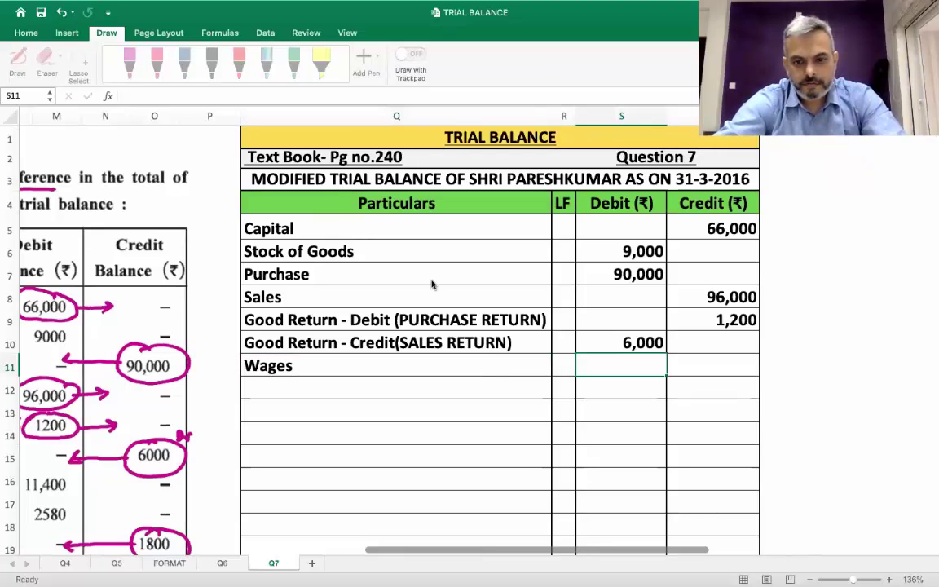
type("11400")
key("Return")
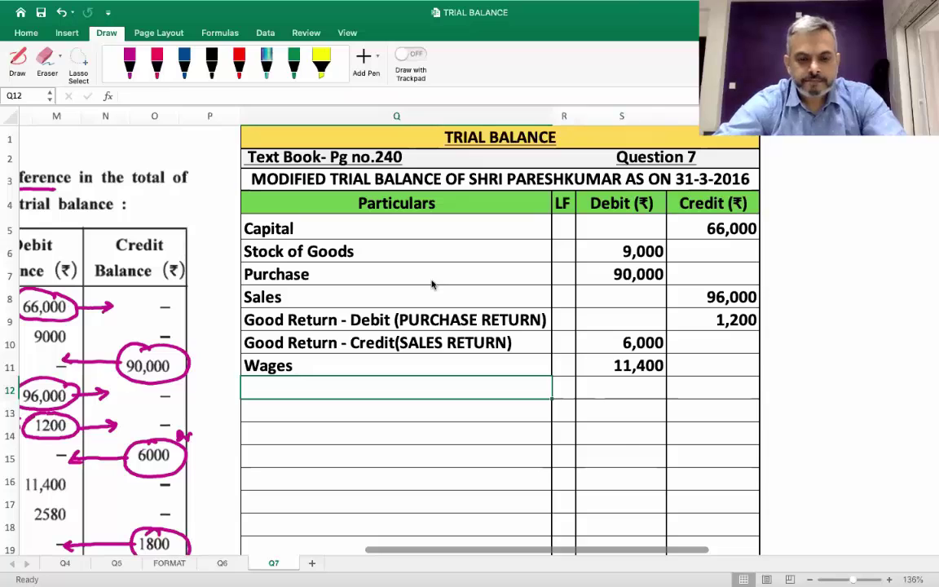
Rename the Wages account to 'Wages - Salary'
scroll(432, 284, "left", 10)
scroll(432, 284, "down", 2)
scroll(432, 284, "right", 3)
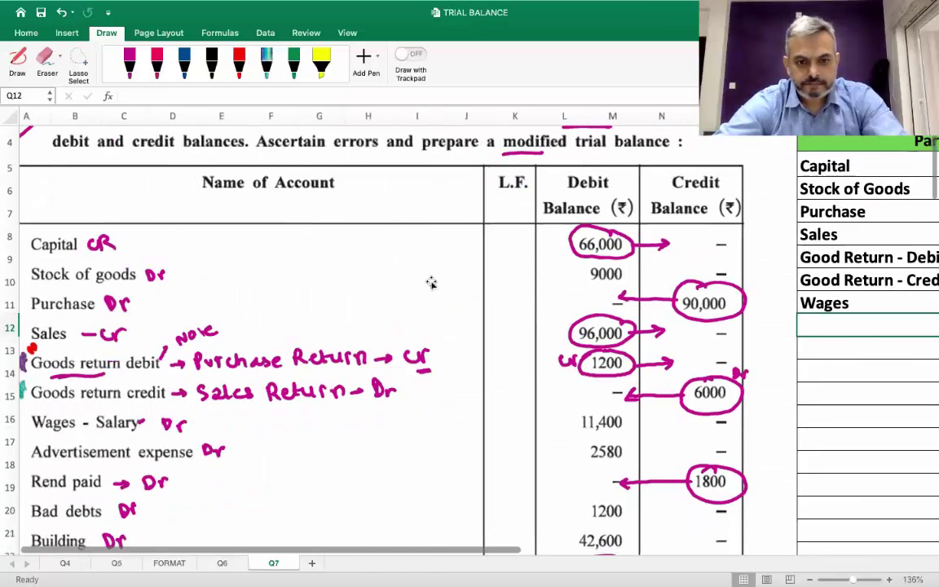
scroll(431, 280, "up", 2)
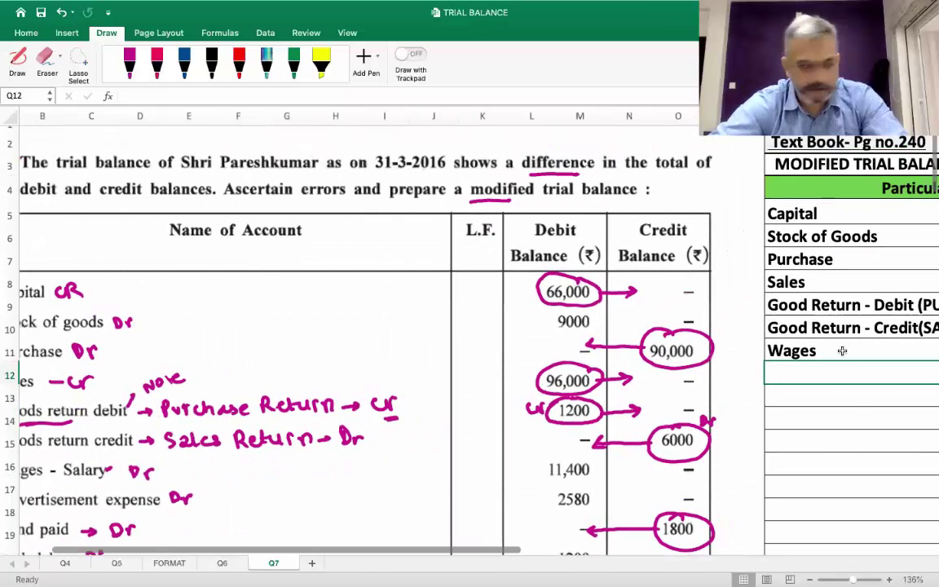
scroll(840, 354, "up", 1)
scroll(841, 354, "right", 1)
left_click(843, 351)
double_click(843, 350)
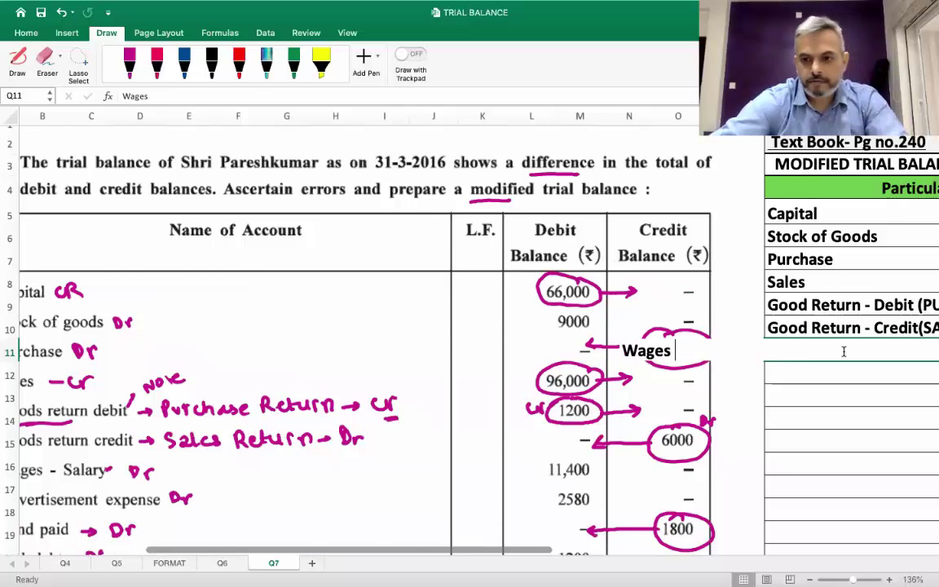
type("- Salary")
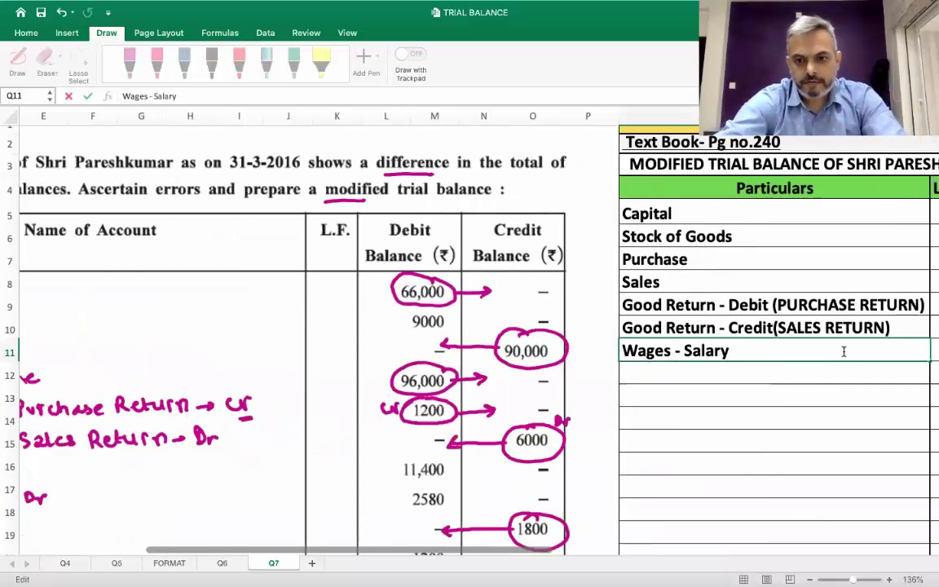
key("Return")
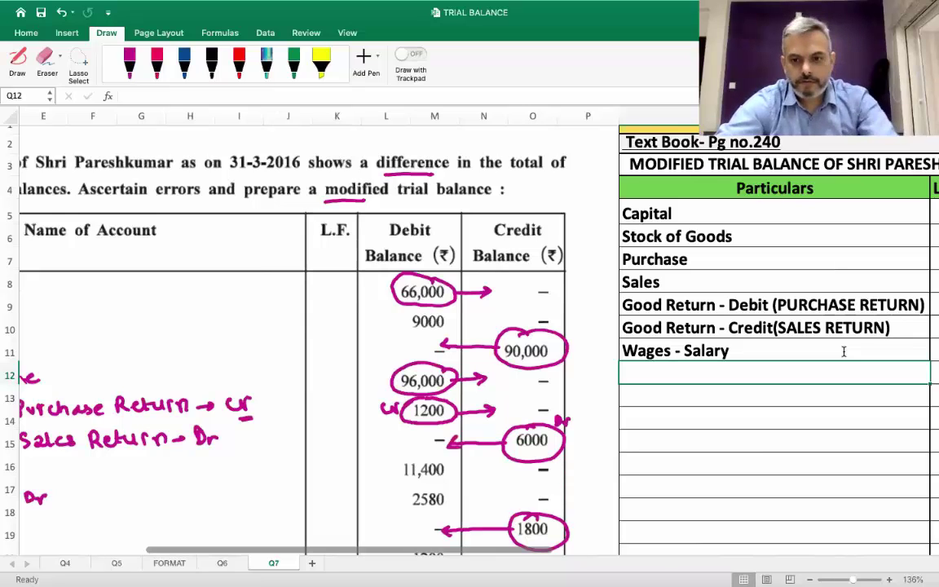
Add Advertisement Expense with a debit of 2,580
scroll(844, 351, "right", 2)
scroll(811, 347, "right", 3)
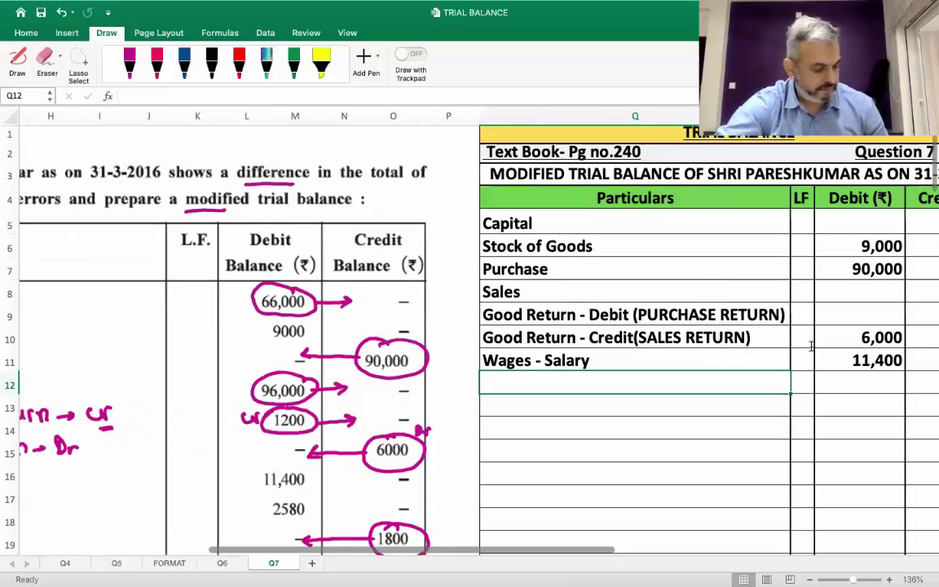
scroll(812, 347, "left", 8)
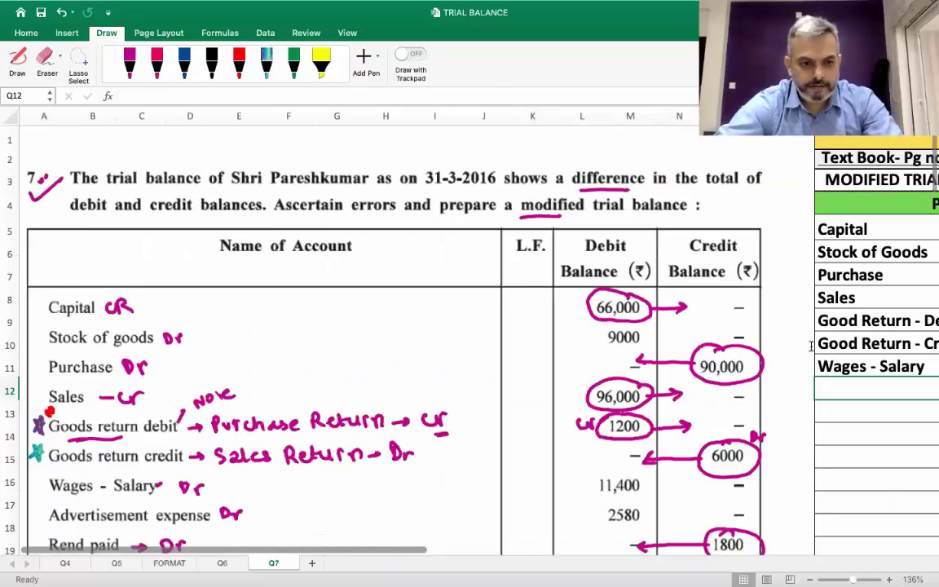
scroll(811, 347, "down", 3)
scroll(812, 346, "right", 10)
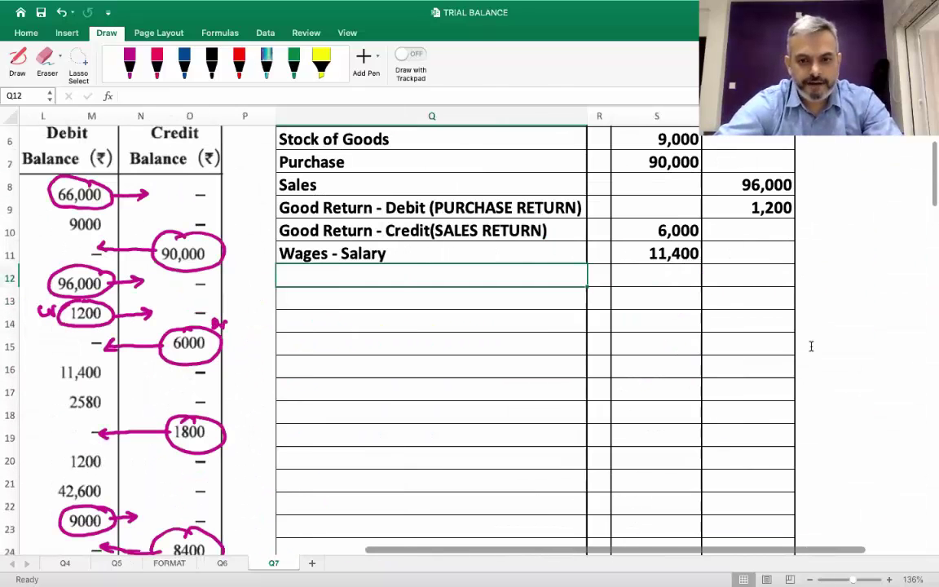
scroll(811, 346, "left", 4)
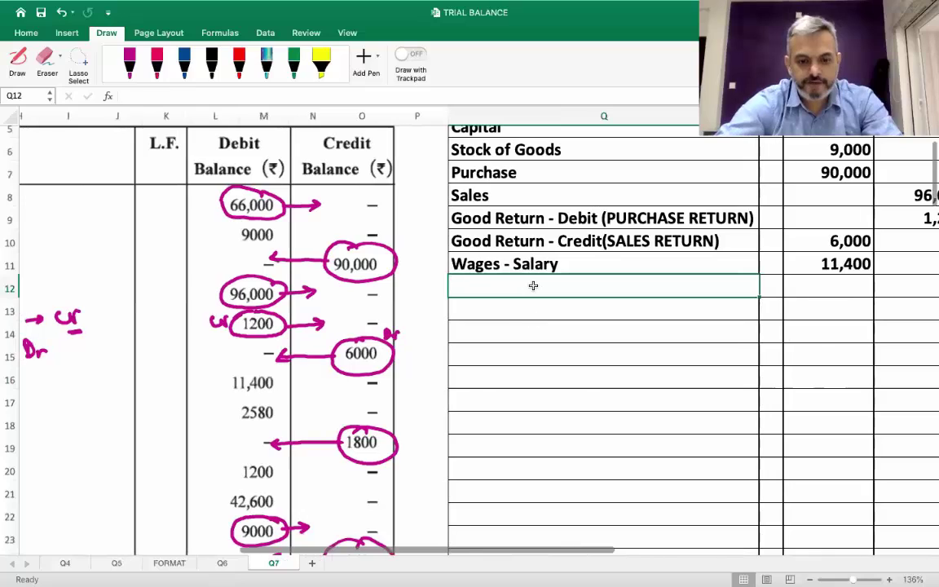
type("Adver")
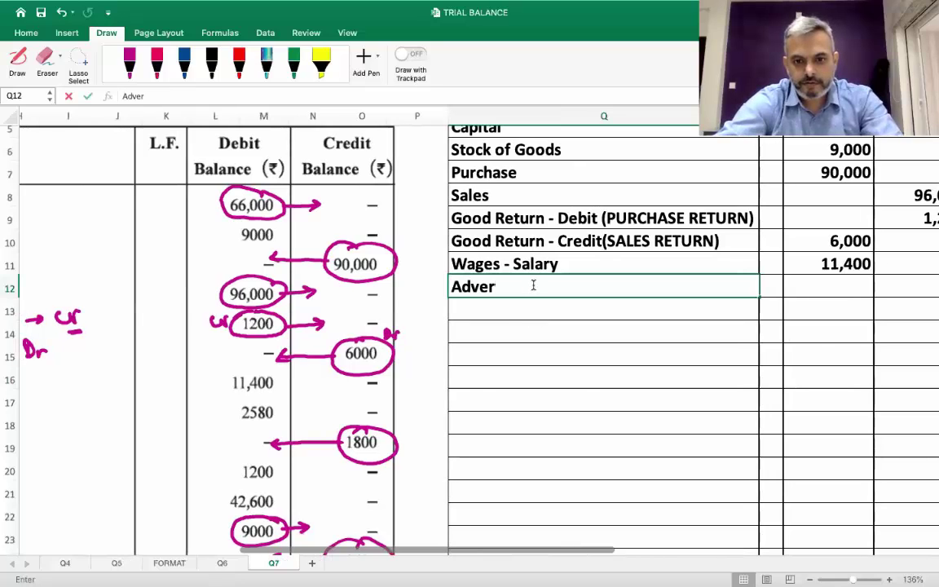
type("tisement ")
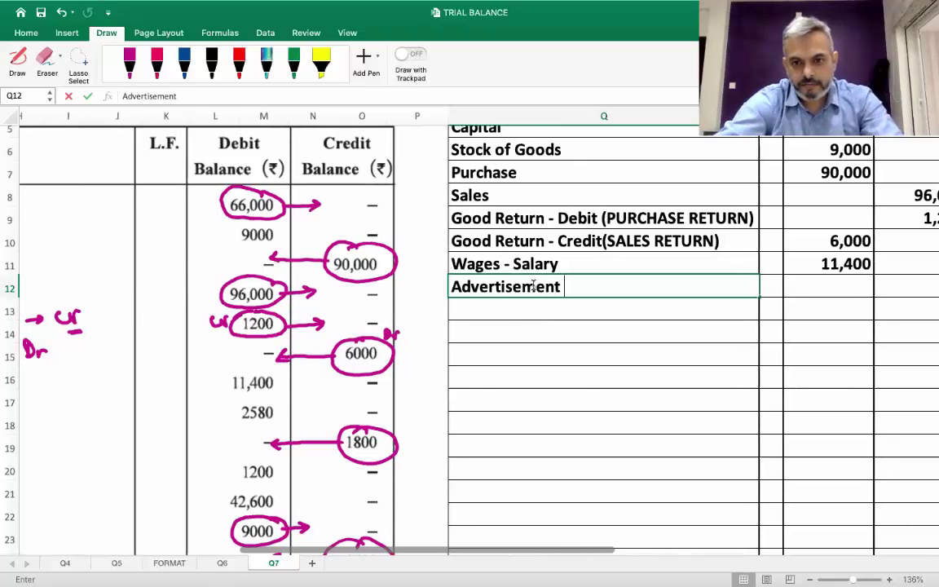
type("Expense")
key("Tab")
key("Tab")
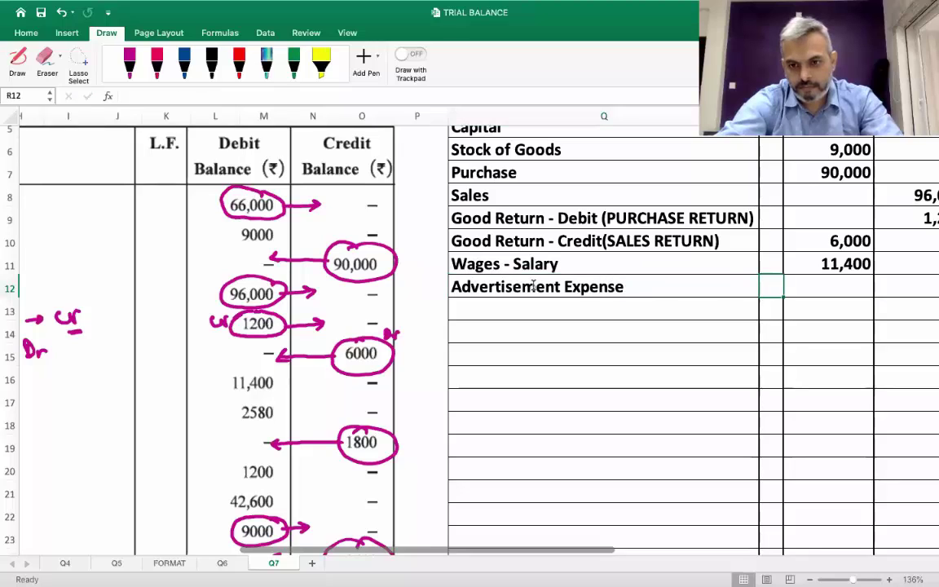
type("2,580")
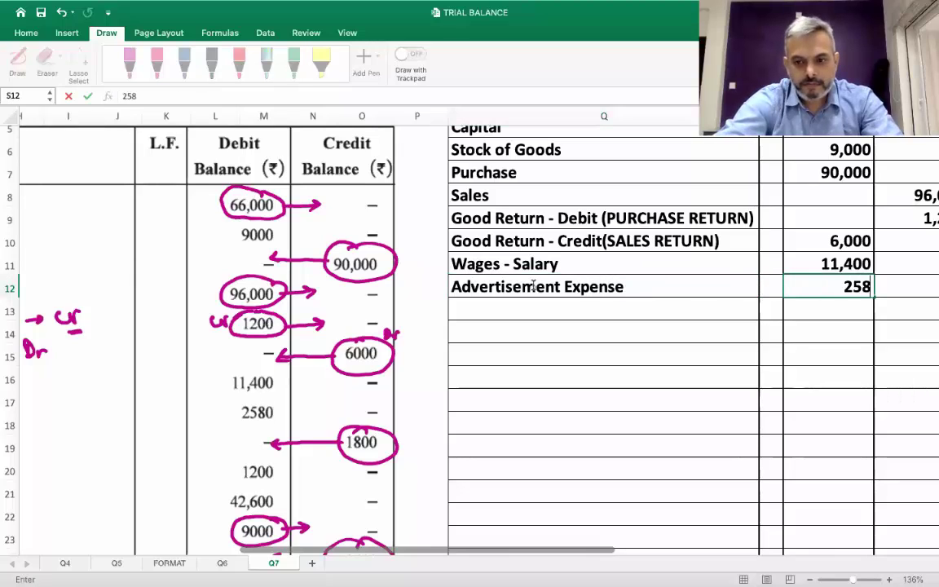
key("Return")
Add Rent Paid with a debit of 1,800
scroll(534, 290, "up", 5)
scroll(534, 290, "right", 2)
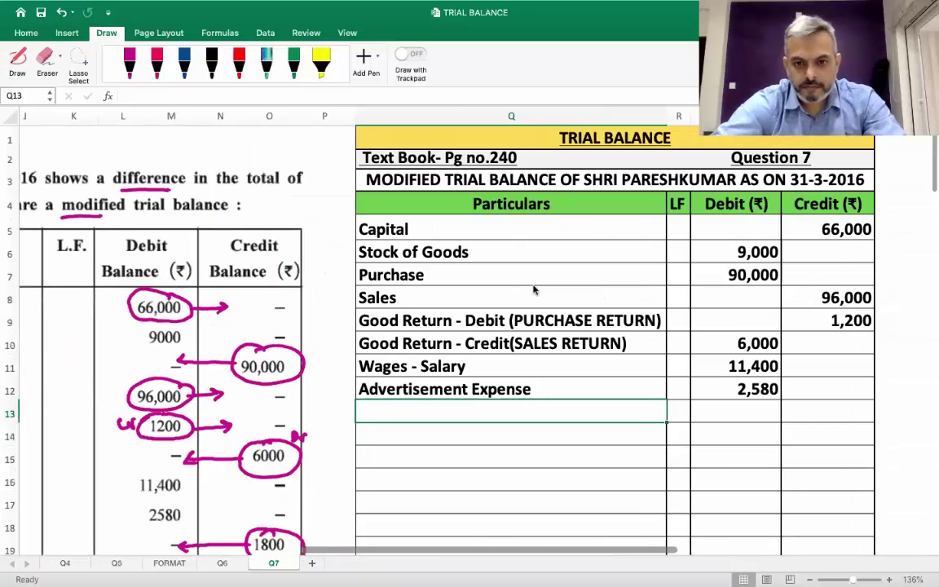
scroll(534, 290, "left", 5)
scroll(535, 290, "down", 2)
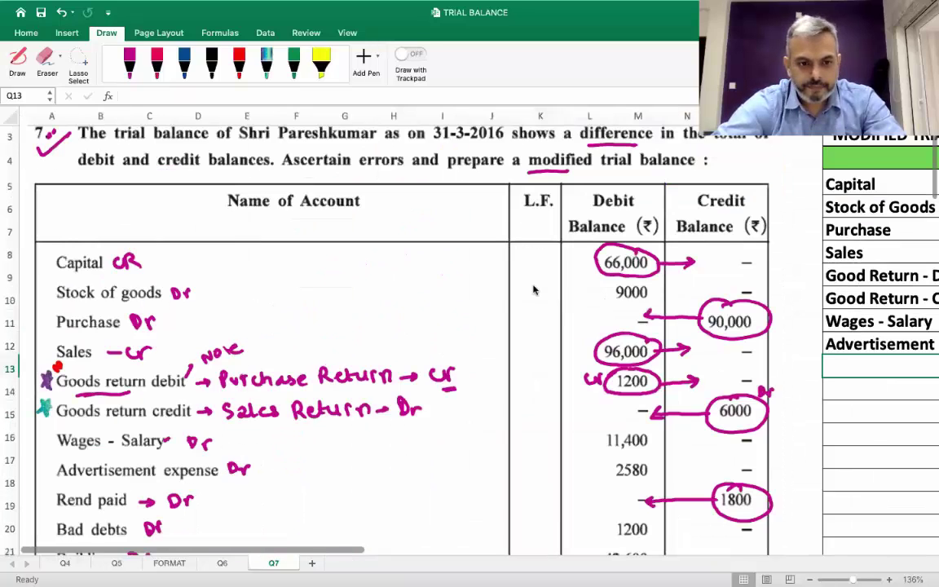
scroll(419, 405, "down", 2)
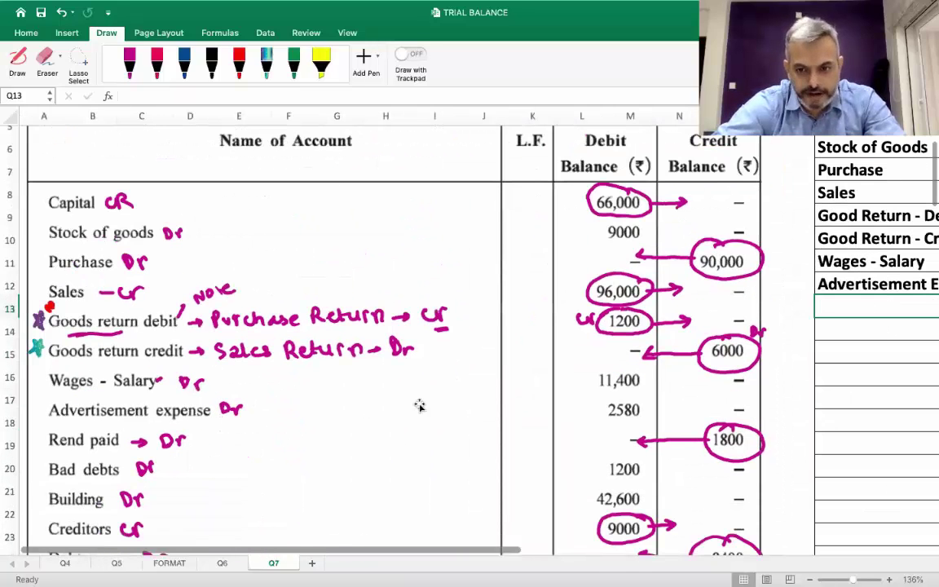
scroll(419, 405, "right", 4)
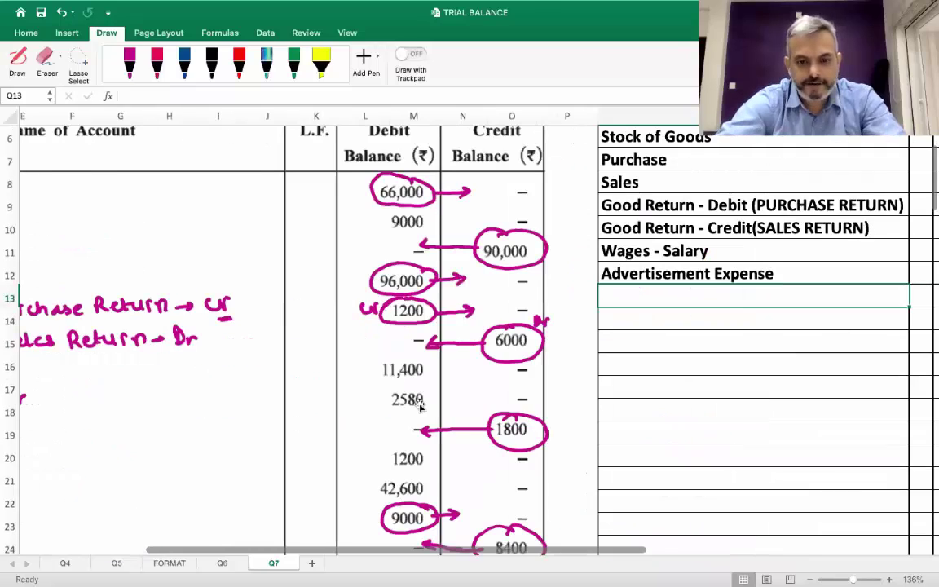
scroll(419, 406, "right", 5)
scroll(419, 405, "up", 2)
type("Rent Paid")
key("Tab")
key("Tab")
type("1,800")
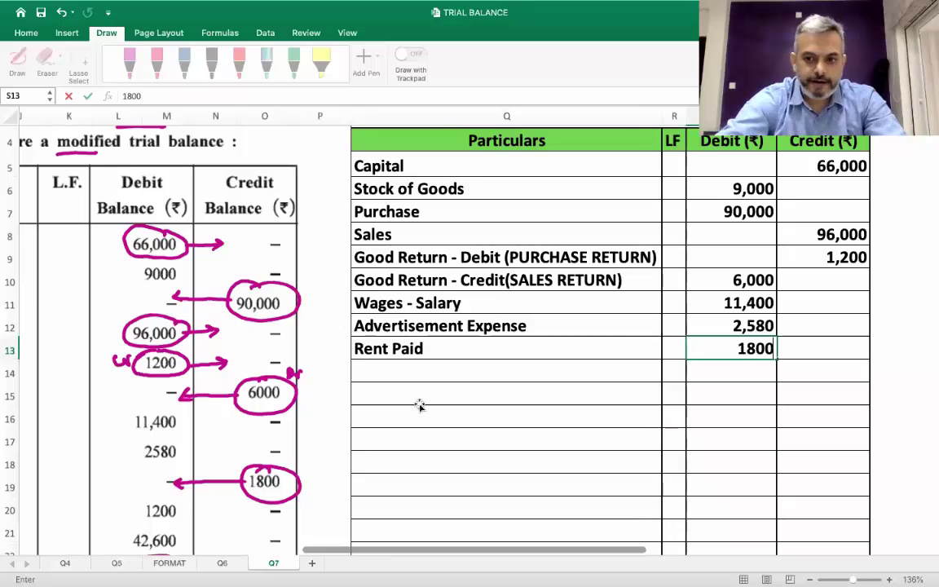
key("Return")
Add Bad Debts with a debit of 1,200
scroll(419, 405, "left", 5)
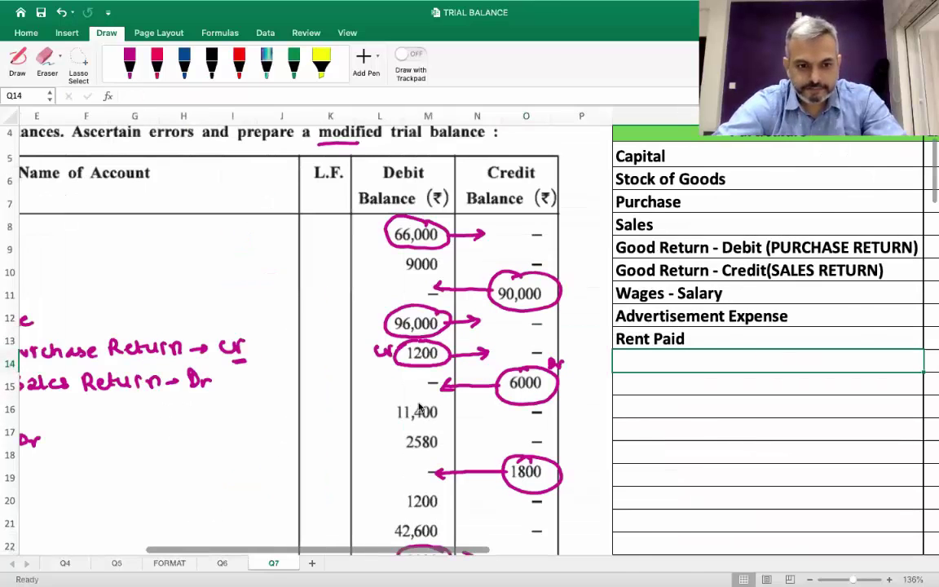
scroll(419, 405, "left", 4)
scroll(419, 405, "down", 3)
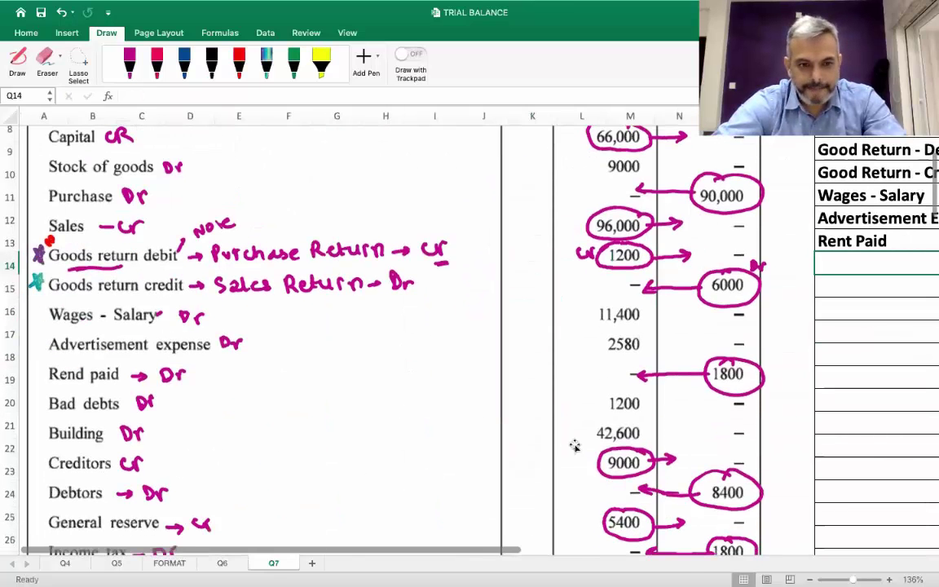
scroll(573, 444, "right", 8)
scroll(575, 446, "up", 5)
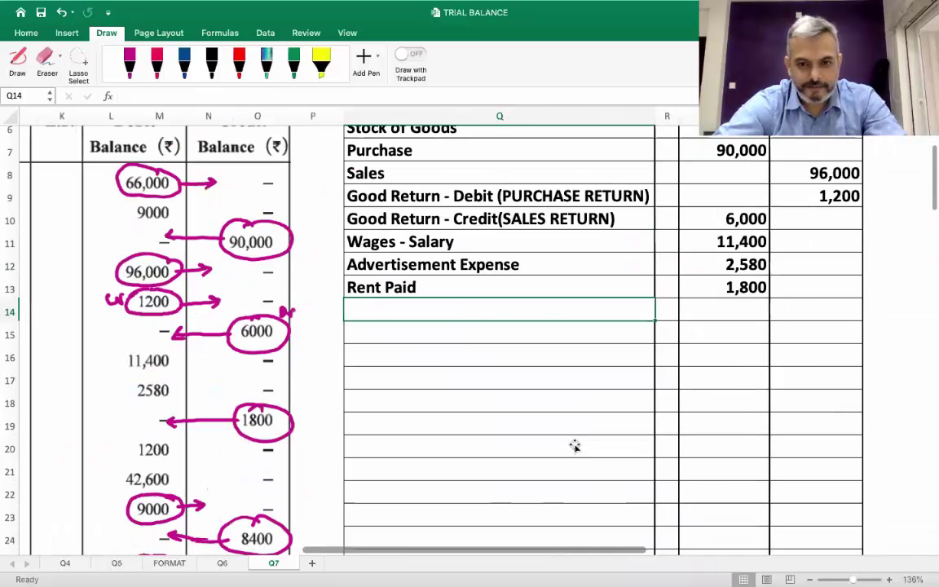
scroll(514, 430, "left", 1)
type("Bad Debts")
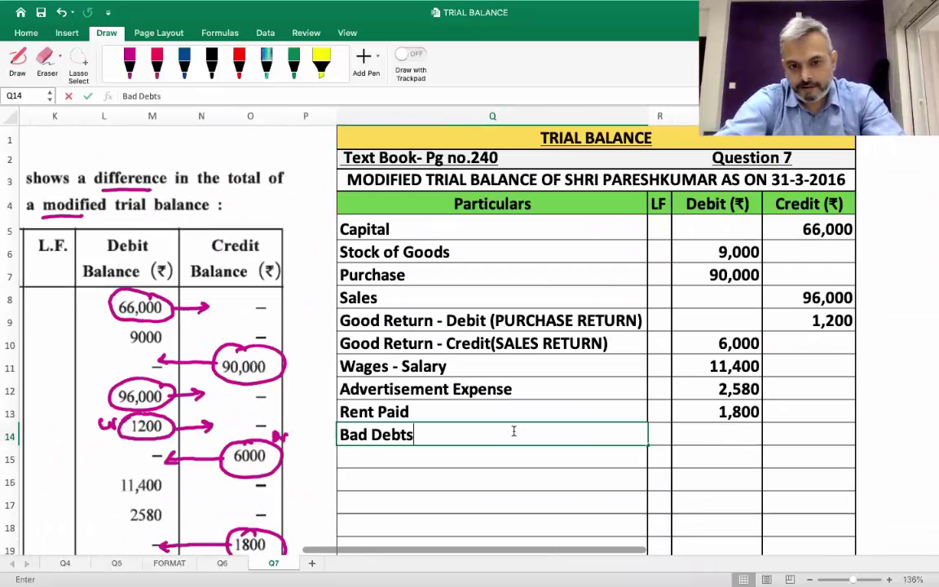
key("Tab")
key("Tab")
type("1,200")
key("Return")
Add Building with a debit of 42,600
scroll(514, 435, "left", 10)
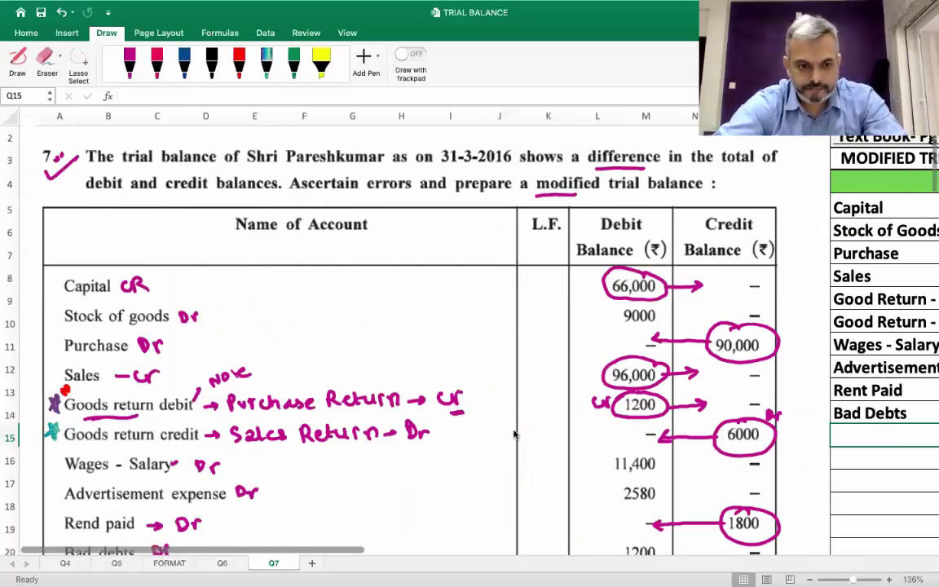
scroll(514, 435, "down", 3)
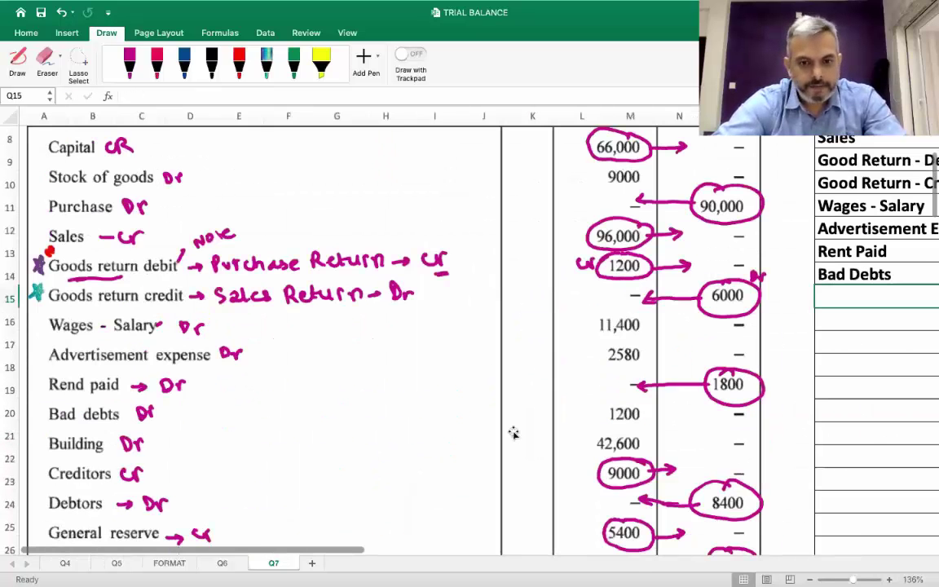
scroll(513, 433, "right", 8)
scroll(514, 433, "up", 2)
scroll(513, 433, "left", 3)
scroll(513, 433, "up", 1)
type("Bu")
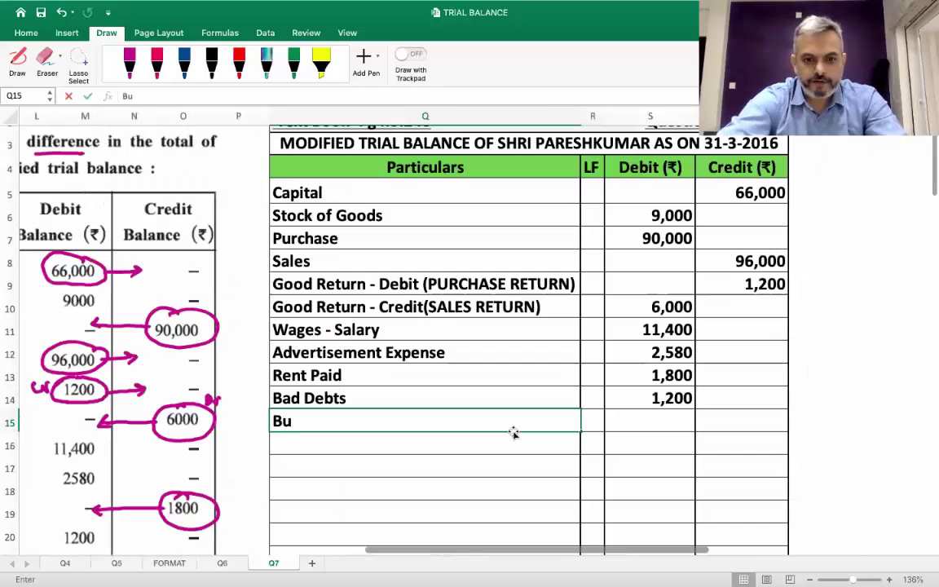
type("ilding")
key("Tab")
key("Tab")
type("42,600")
key("Return")
Add Creditors with a 9,000 credit, correcting a mistaken 900, and label the next row Debtors
scroll(514, 435, "left", 5)
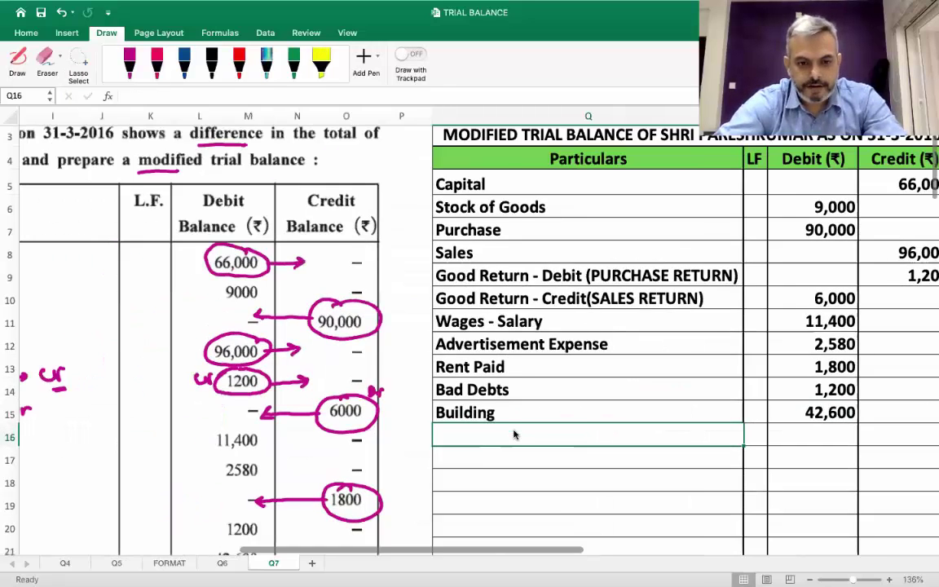
scroll(513, 434, "down", 5)
scroll(514, 434, "left", 2)
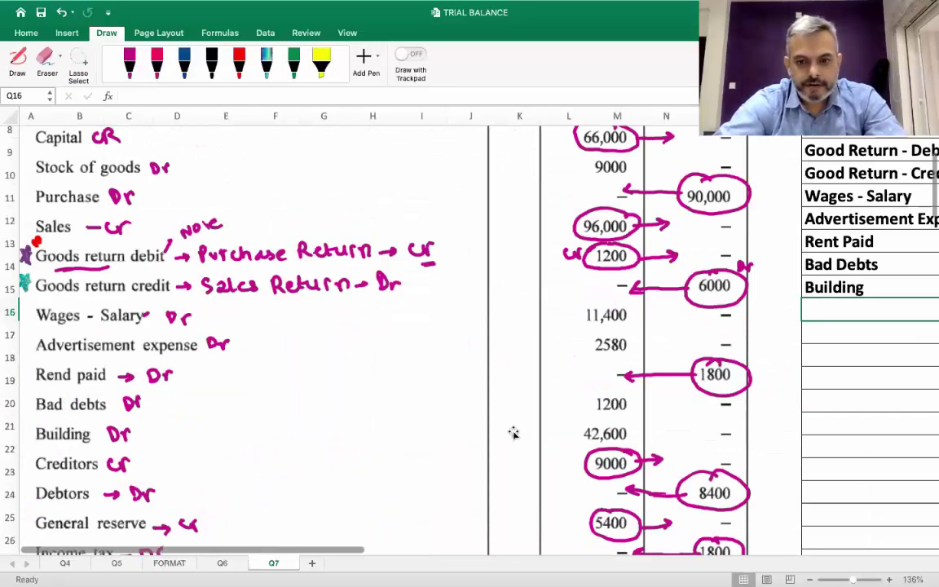
scroll(513, 433, "down", 1)
scroll(514, 433, "up", 9)
scroll(514, 433, "right", 7)
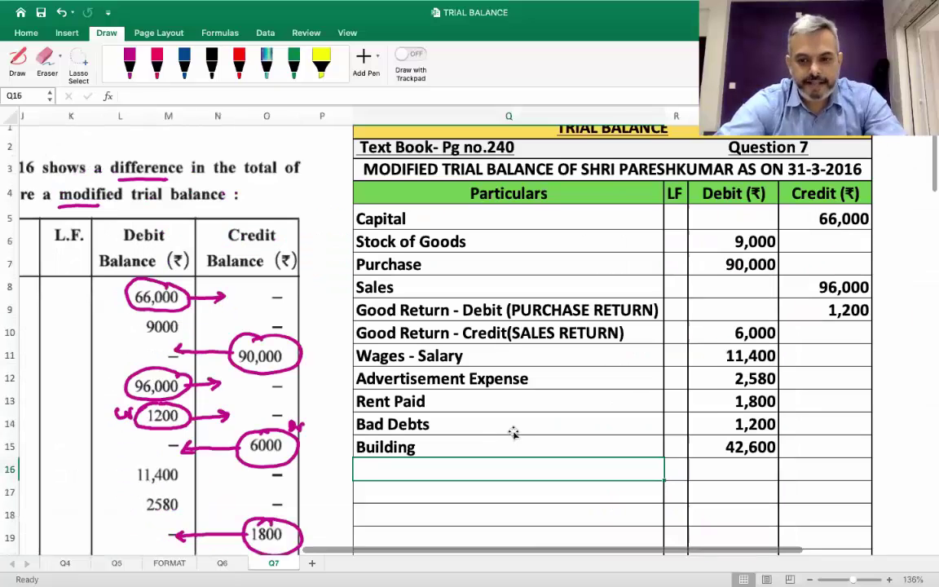
type("Cred")
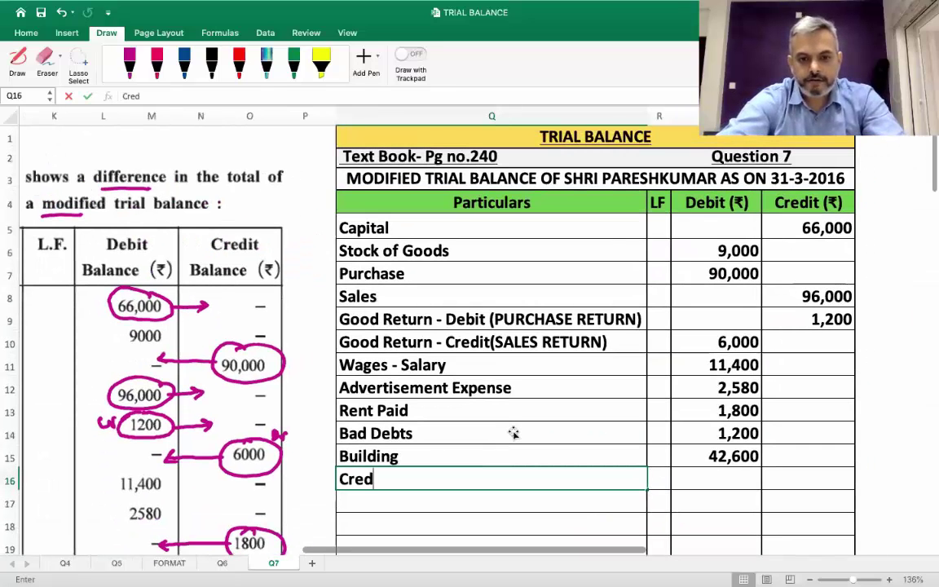
type("itors")
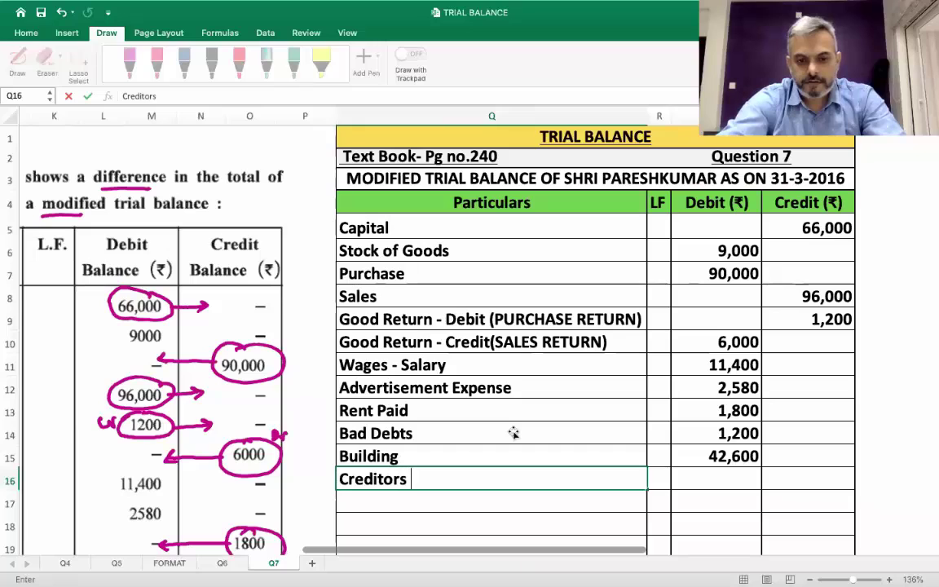
key("Tab")
key("Tab")
key("Tab")
type("900")
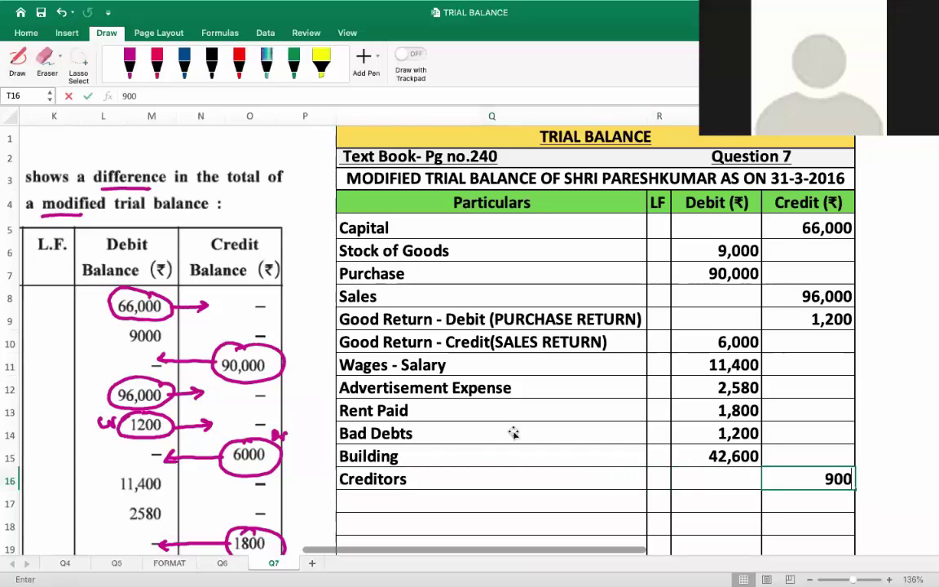
key("Escape")
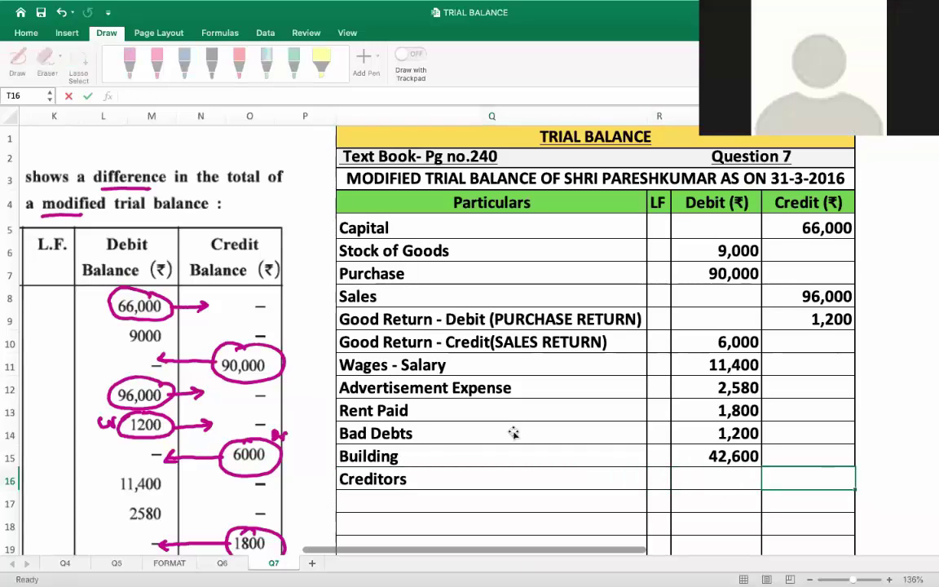
scroll(514, 433, "left", 5)
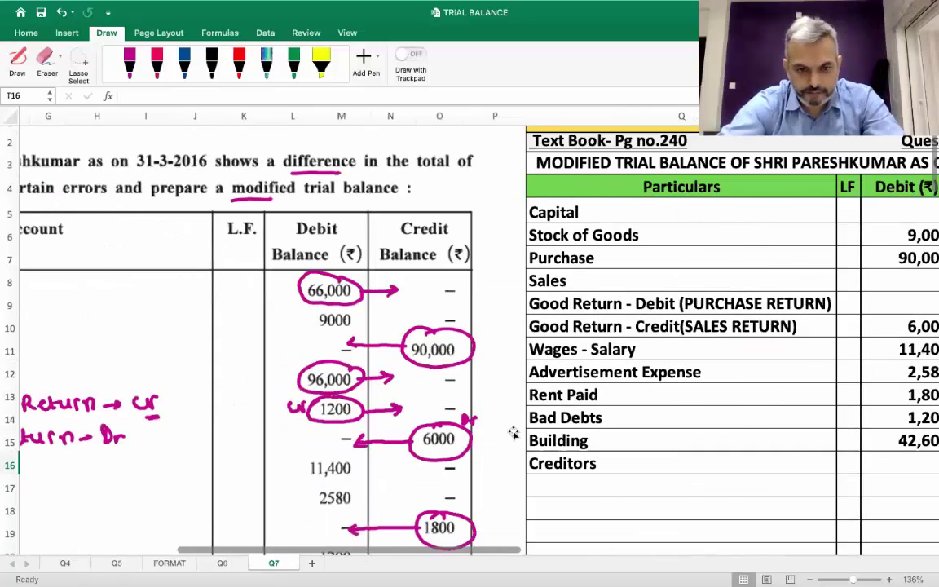
scroll(514, 433, "left", 3)
scroll(514, 433, "down", 2)
scroll(514, 433, "down", 2)
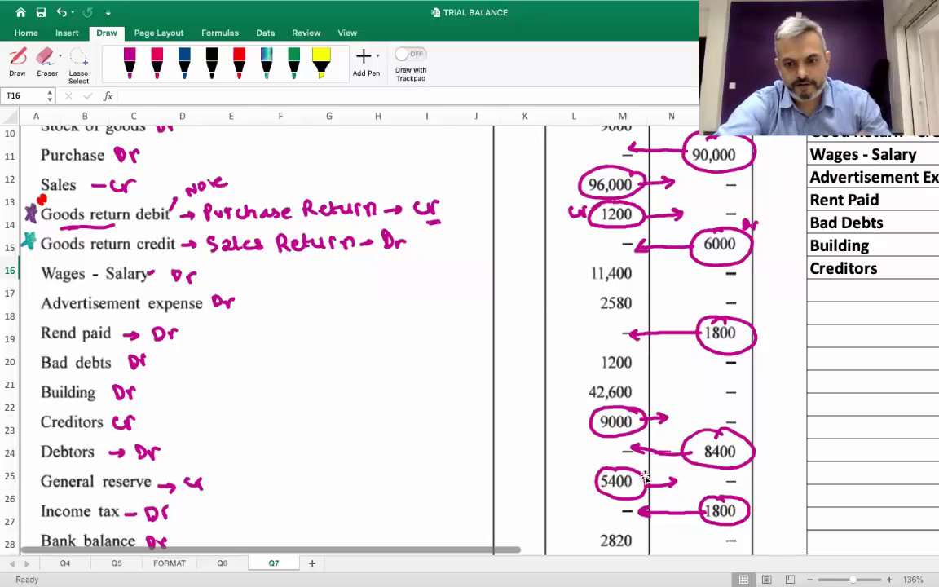
scroll(645, 477, "right", 10)
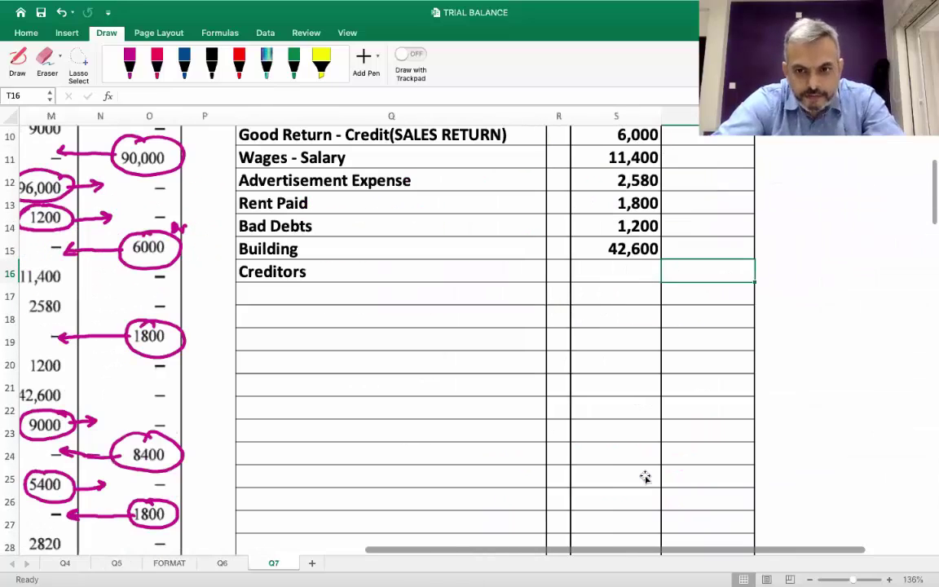
scroll(645, 477, "up", 1)
scroll(645, 477, "right", 1)
type("9000")
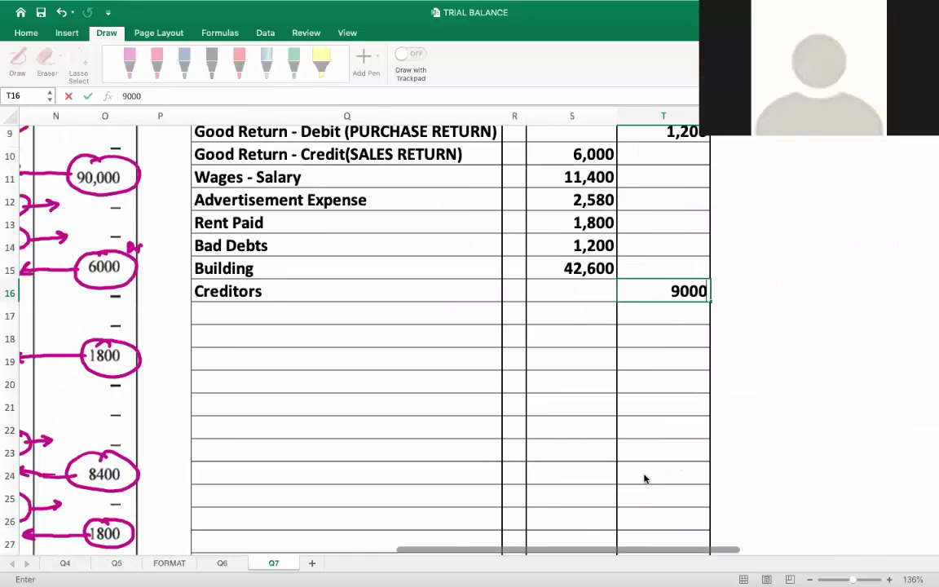
key("Return")
type("D")
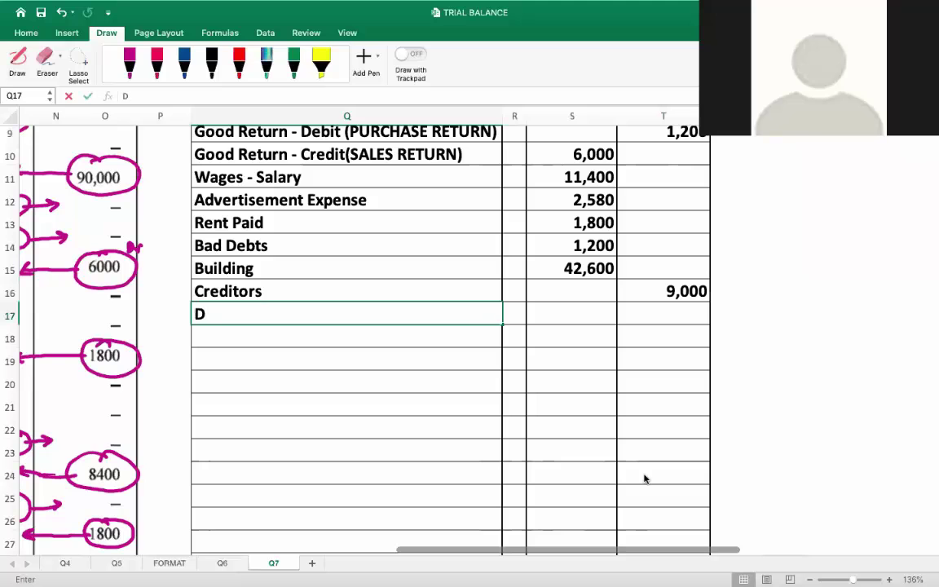
type("ebtors")
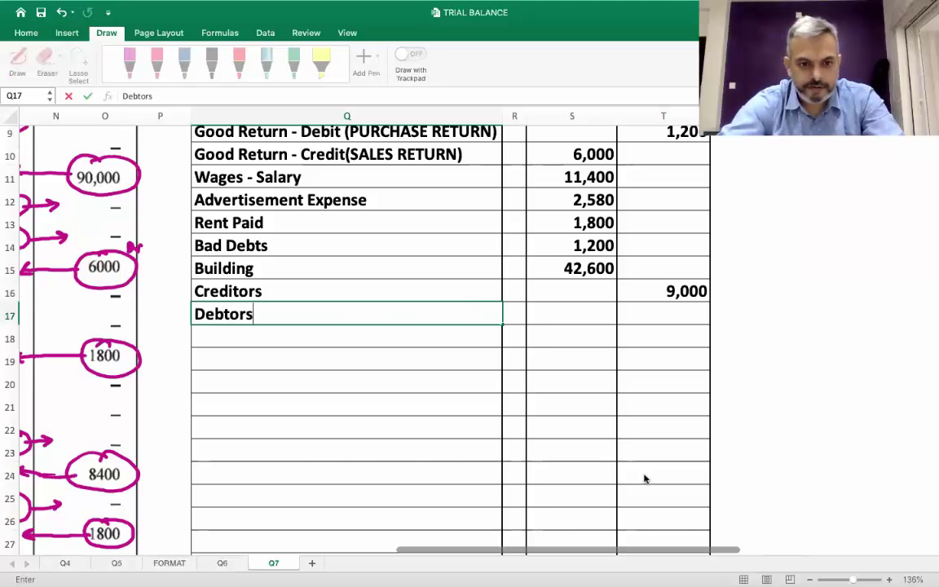
Enter the 8,400 debit in the Debtors row
scroll(644, 479, "left", 6)
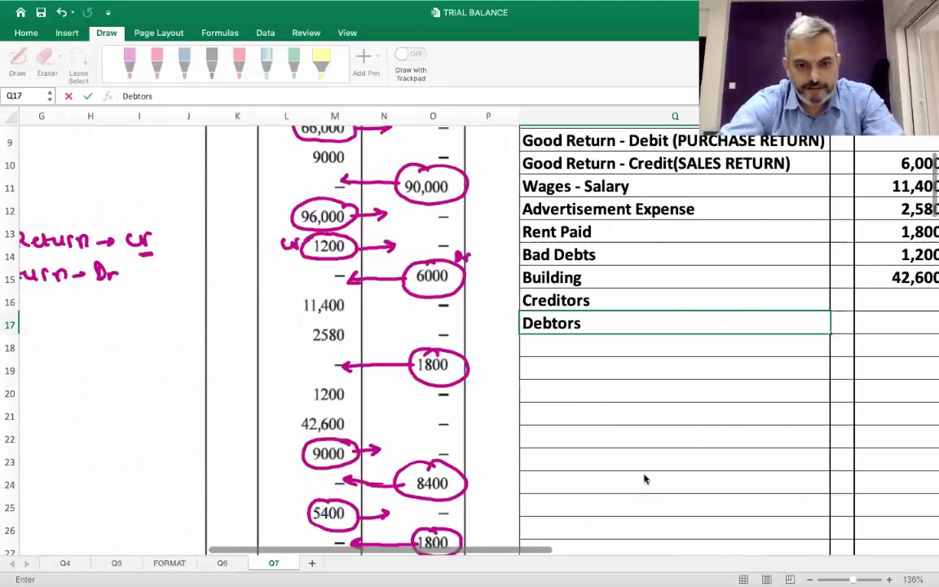
scroll(645, 479, "left", 6)
scroll(644, 479, "left", 2)
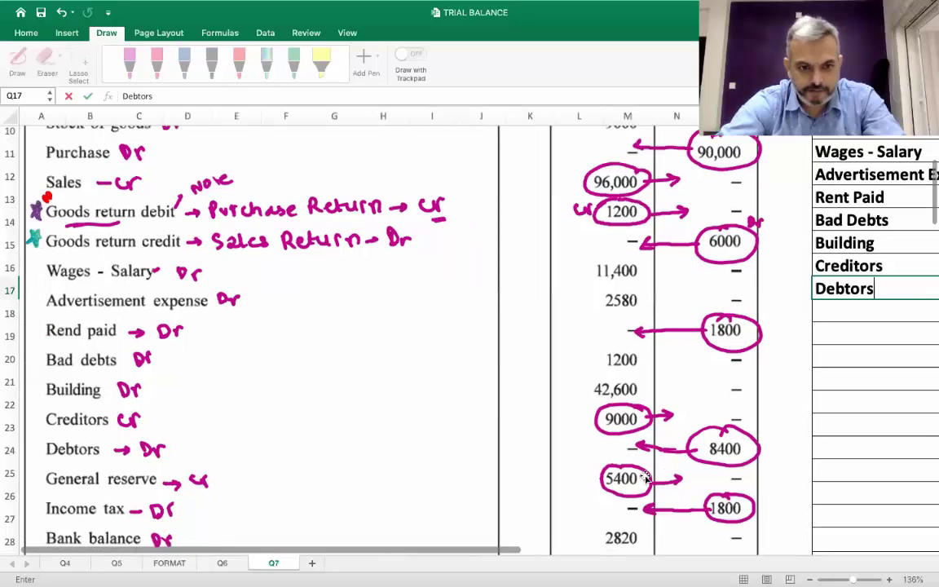
scroll(644, 478, "right", 5)
scroll(651, 263, "right", 5)
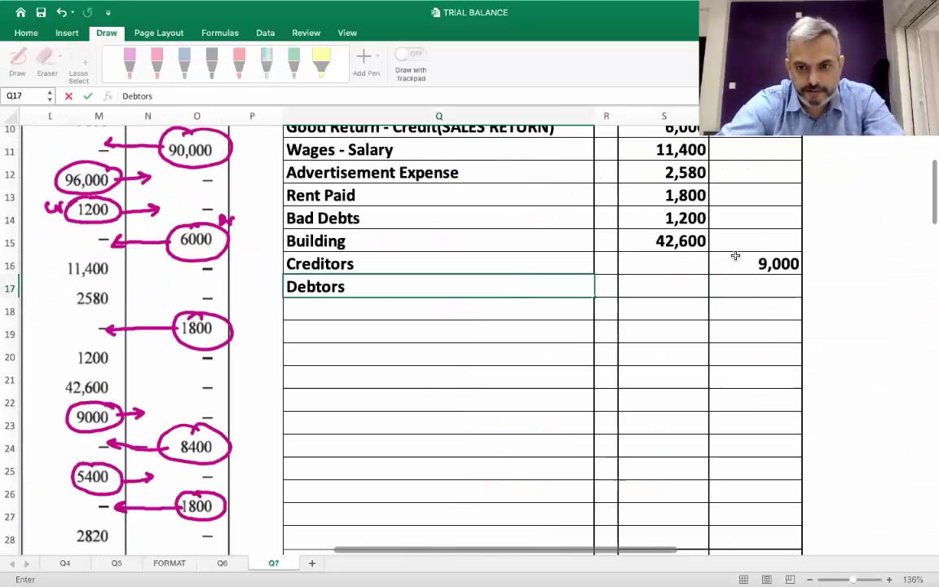
left_click(684, 279)
type("8,400")
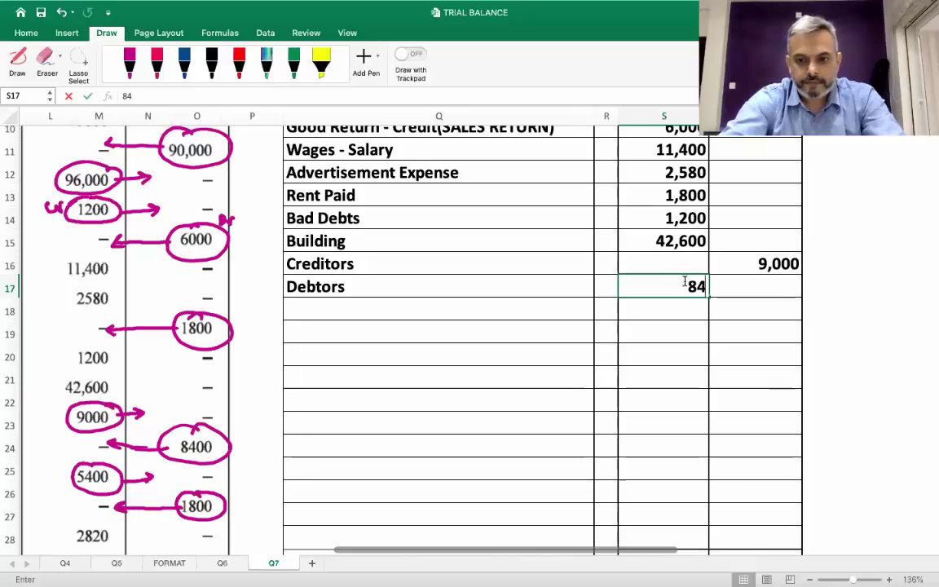
key("Return")
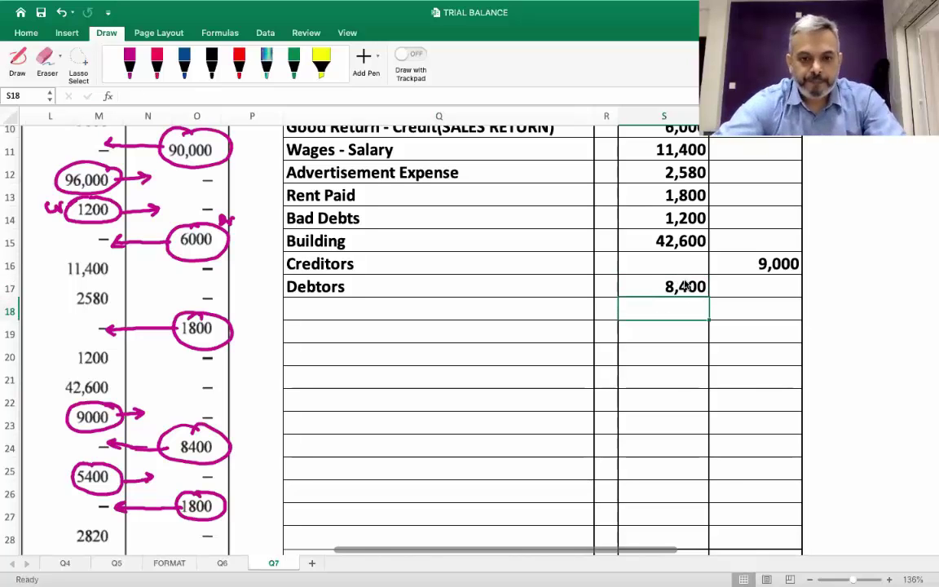
Add General Reserve in Q18 with a 5,400 credit
scroll(686, 286, "left", 10)
scroll(685, 284, "down", 2)
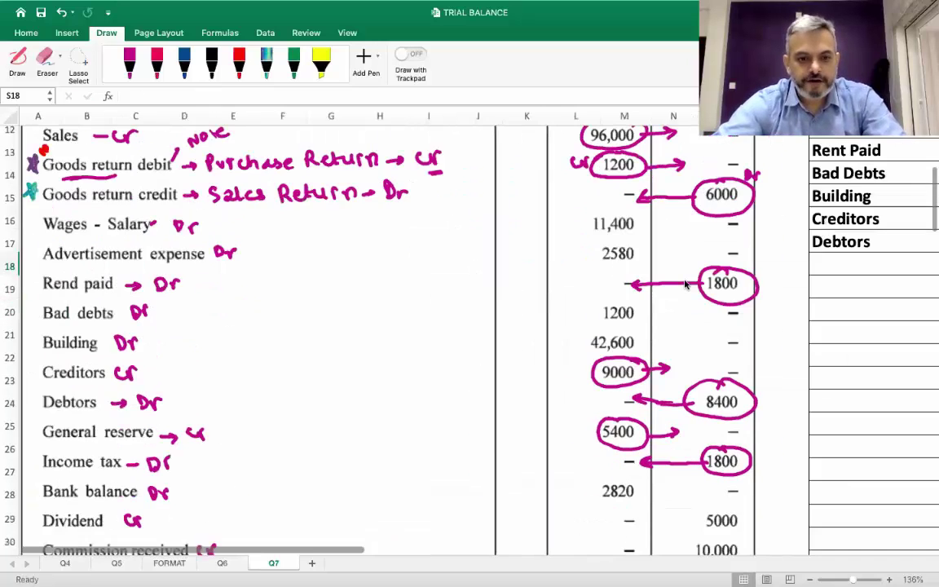
scroll(685, 284, "right", 10)
scroll(685, 284, "up", 3)
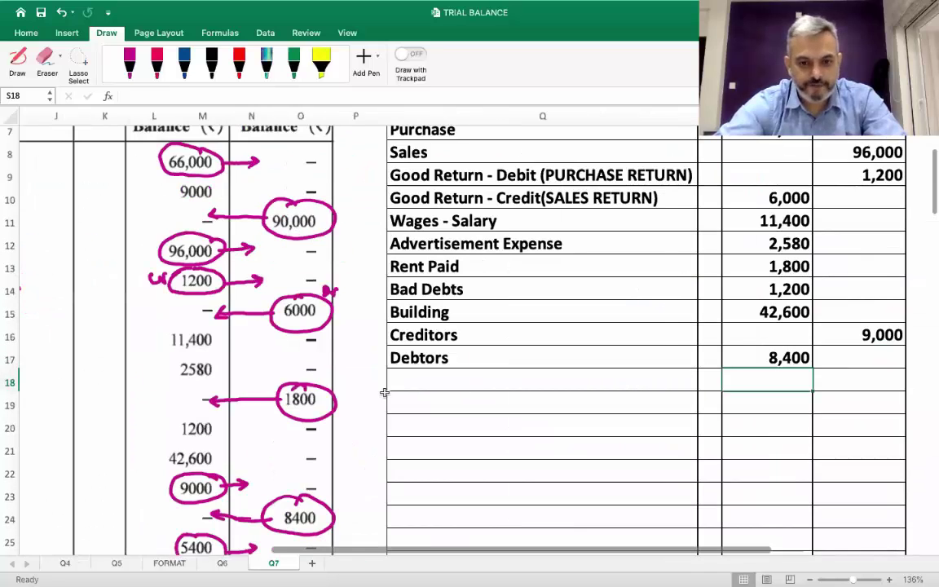
scroll(339, 403, "left", 2)
left_click(339, 403)
type("Gene")
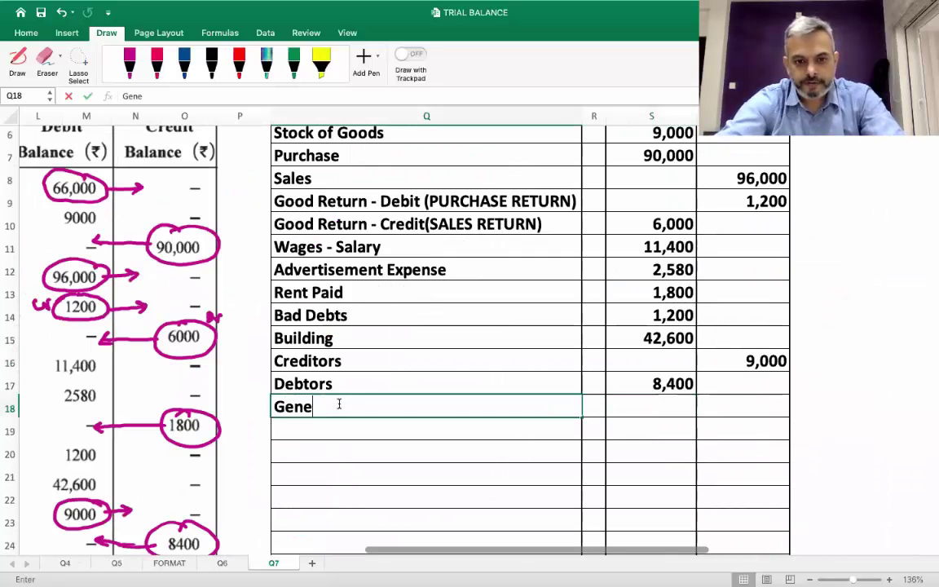
type("ral Reserve")
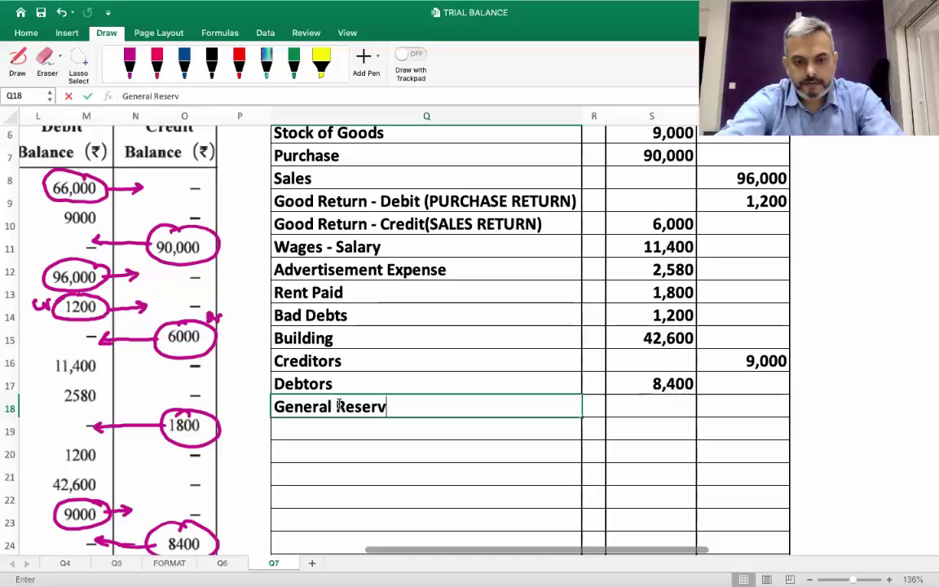
key("Tab")
key("Tab")
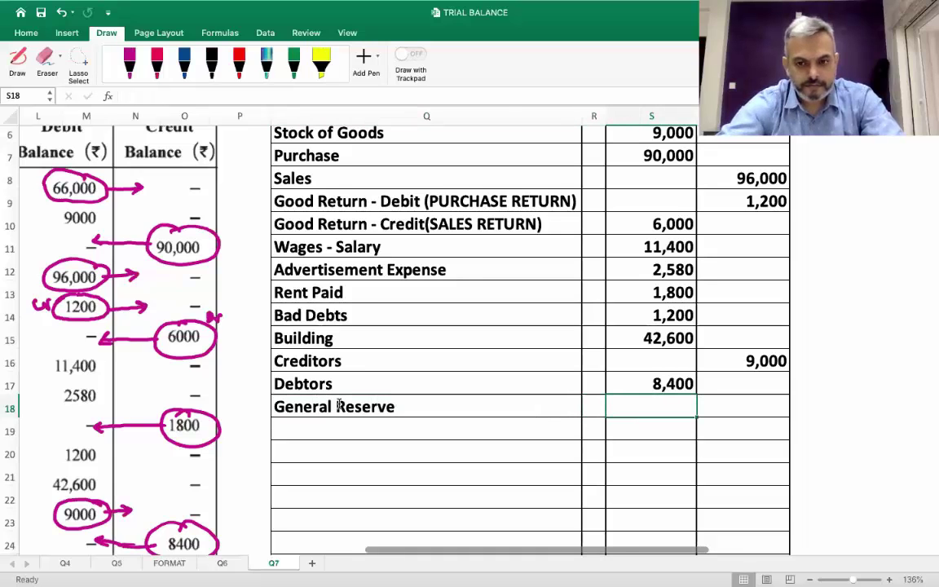
scroll(339, 406, "down", 3)
scroll(339, 406, "left", 1)
scroll(339, 406, "down", 3)
scroll(340, 406, "left", 5)
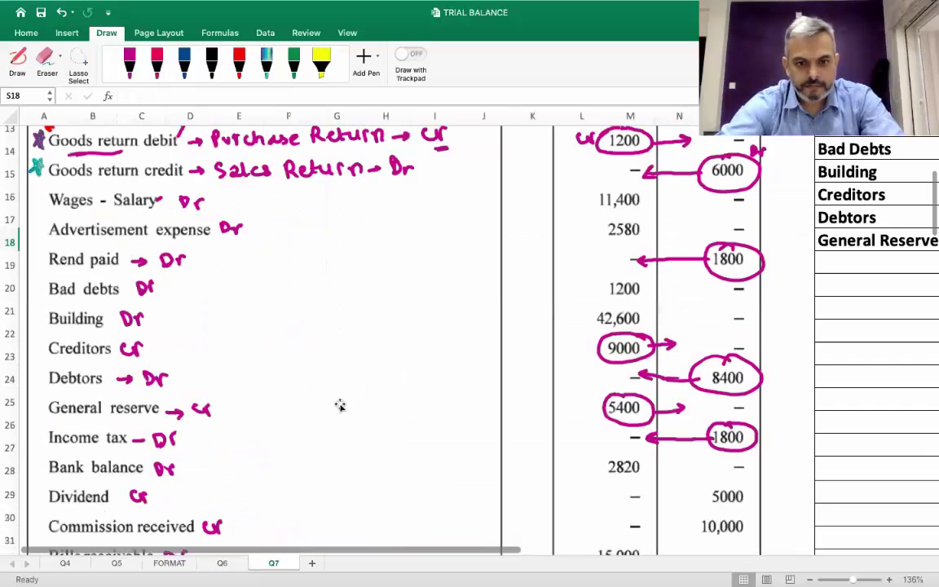
scroll(340, 406, "right", 6)
scroll(340, 406, "up", 1)
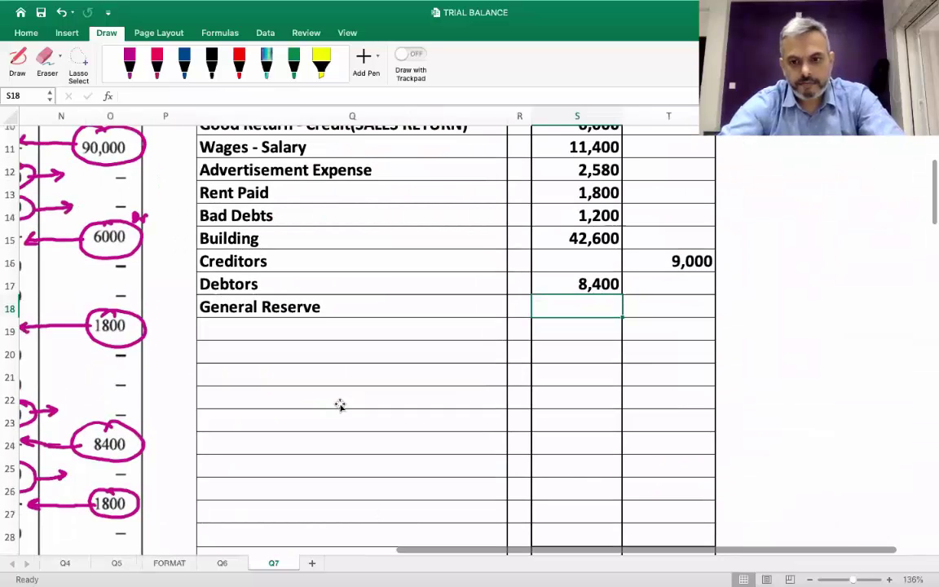
key("Right")
type("5400")
key("Return")
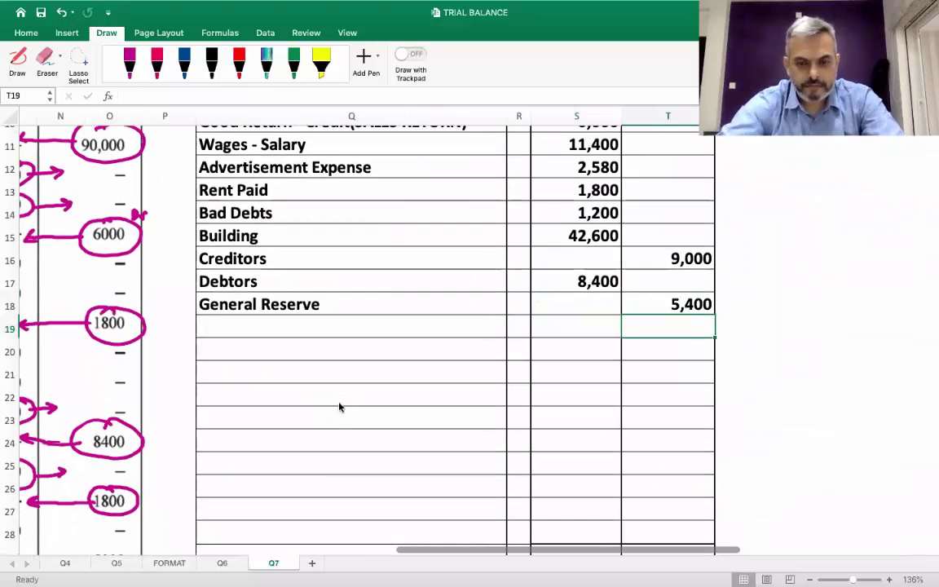
Add debit rows Income Tax 1,800 and Bank Balance 2,820
scroll(339, 406, "left", 6)
scroll(340, 406, "down", 1)
scroll(339, 406, "down", 1)
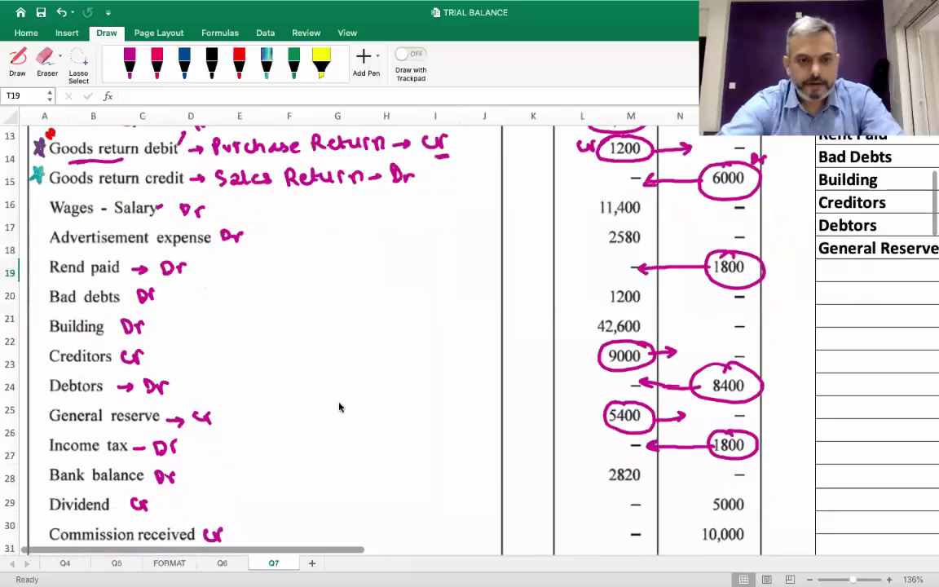
scroll(339, 407, "right", 4)
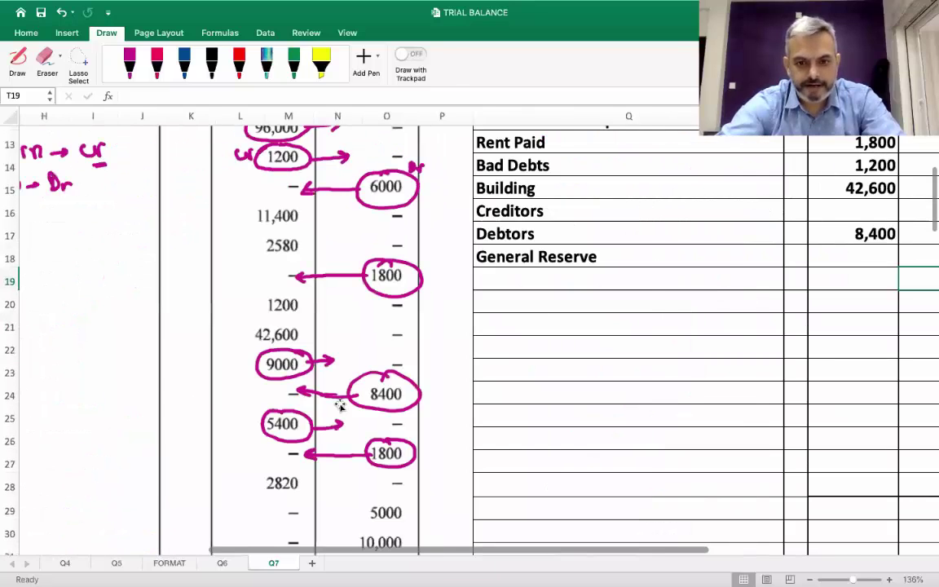
scroll(339, 406, "up", 3)
scroll(339, 406, "right", 3)
left_click(377, 355)
type("Income Tax")
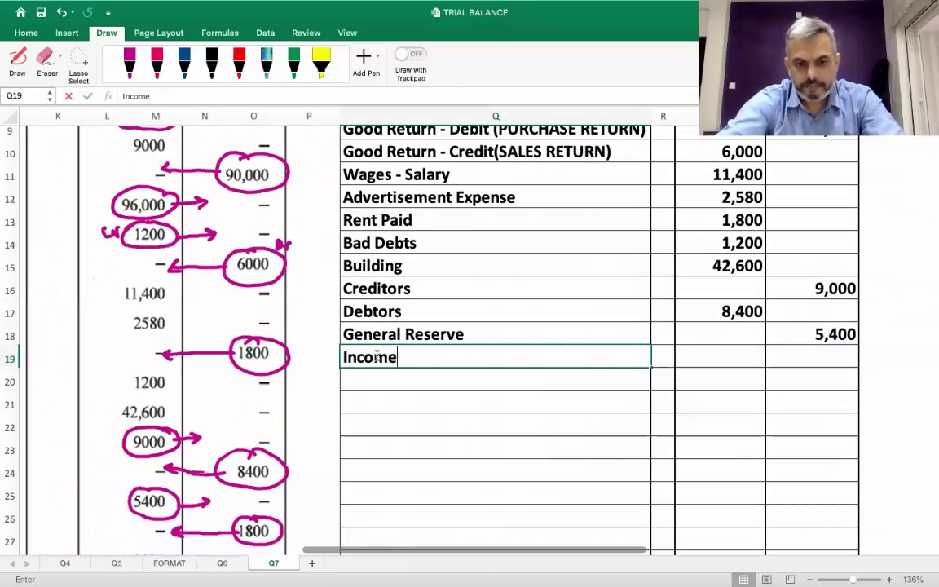
key("Tab")
key("Tab")
type("1800")
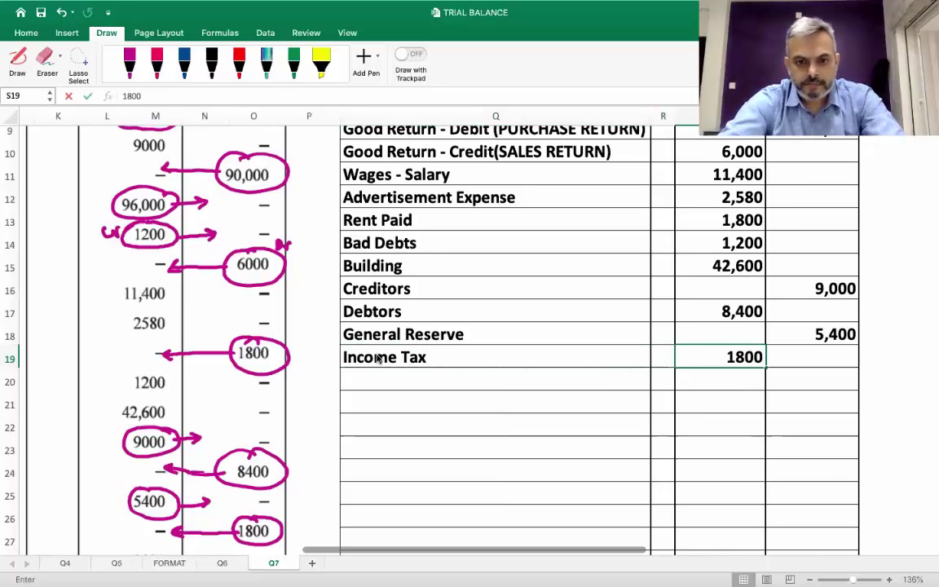
key("Return")
scroll(377, 358, "left", 5)
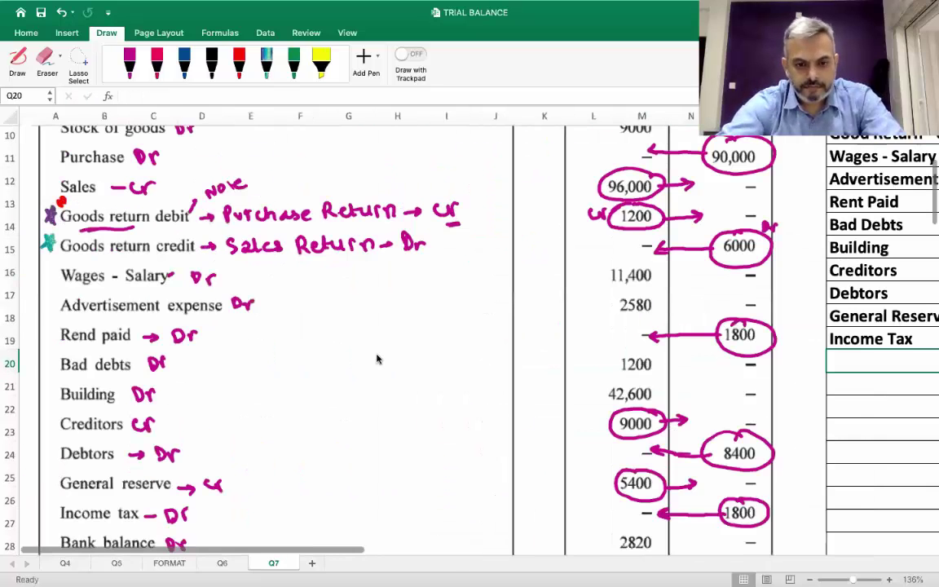
scroll(377, 359, "down", 3)
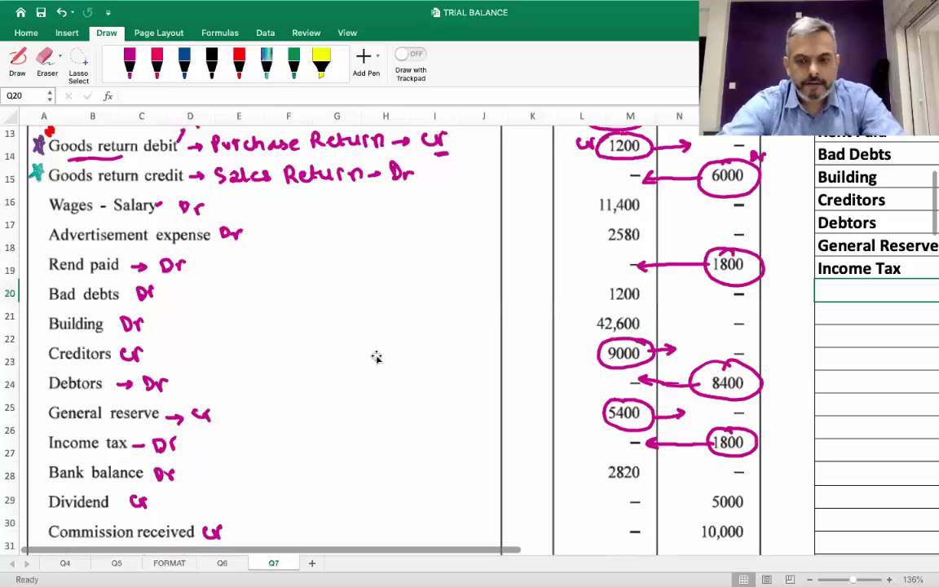
scroll(376, 357, "right", 5)
scroll(377, 357, "up", 3)
scroll(376, 359, "up", 1)
scroll(377, 359, "right", 1)
type("Bank Balance")
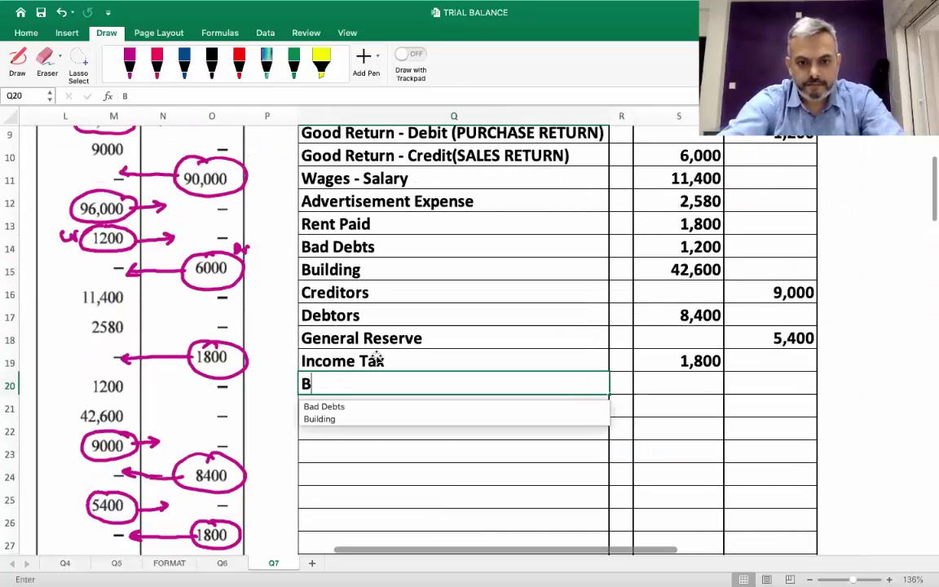
key("Tab")
key("Tab")
type("2820")
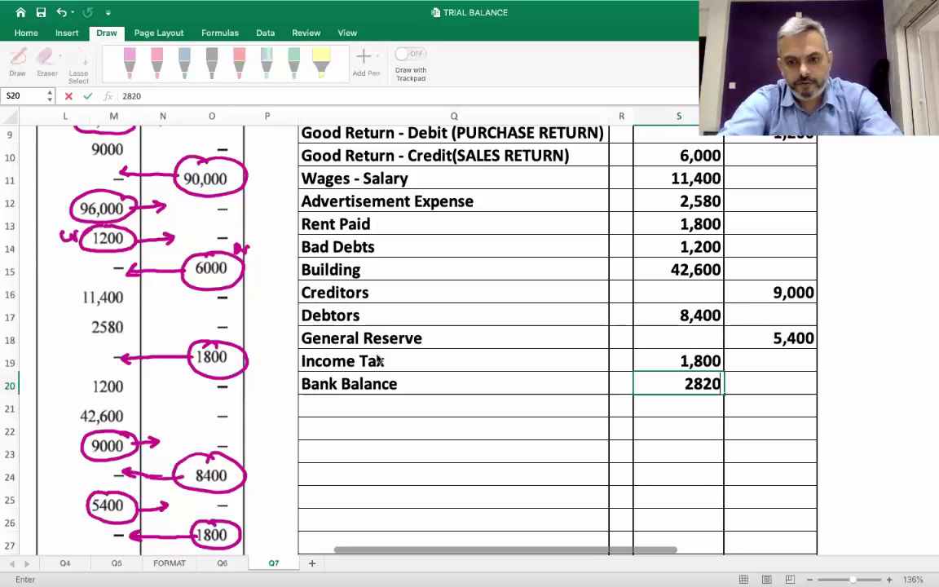
key("Return")
Add Dividend with a 5,000 credit
scroll(376, 357, "down", 3)
scroll(377, 357, "left", 3)
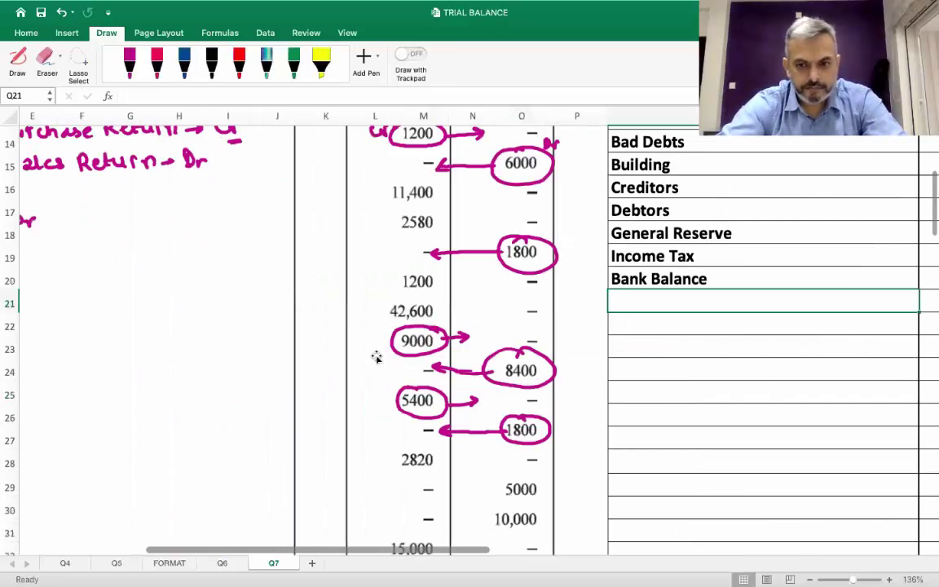
scroll(377, 358, "down", 2)
scroll(377, 357, "left", 2)
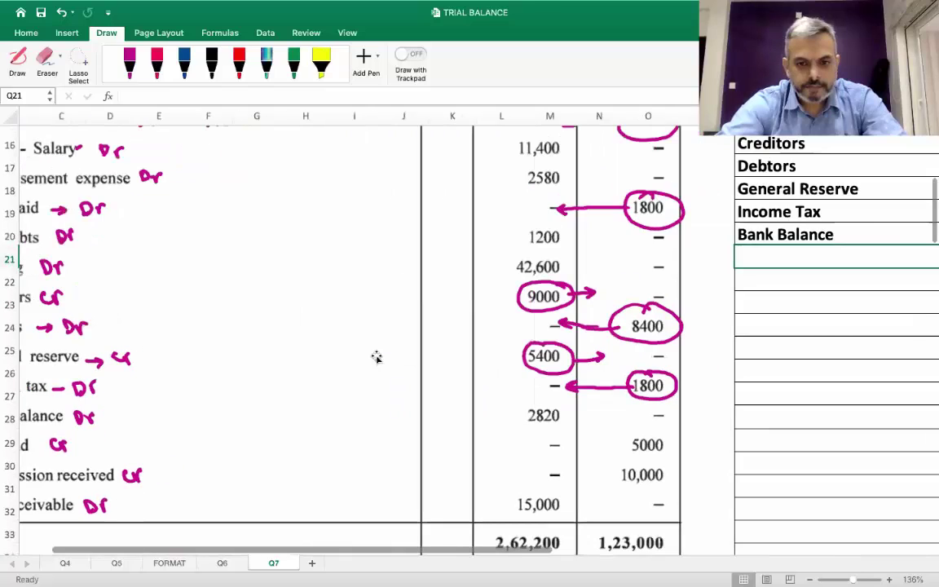
scroll(376, 358, "up", 5)
scroll(377, 357, "right", 5)
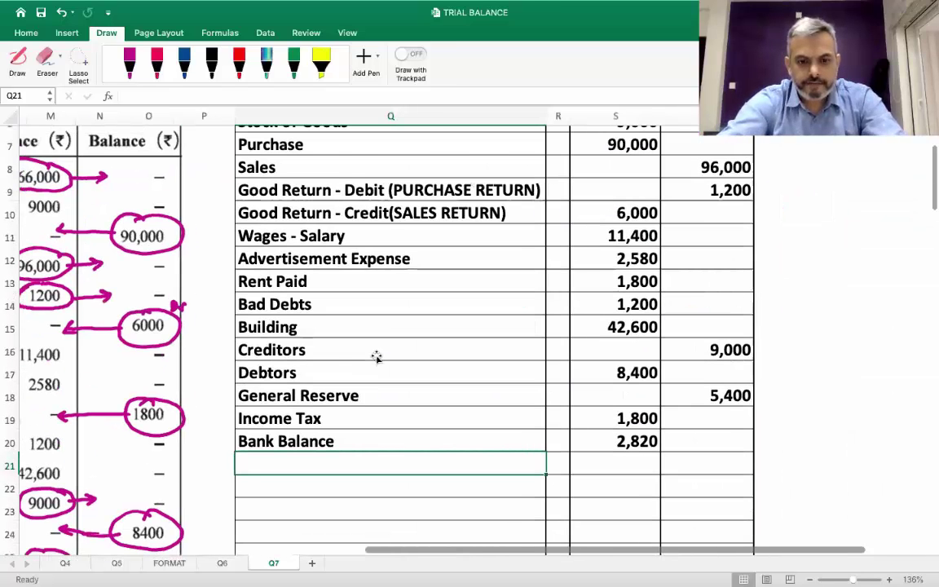
scroll(376, 357, "down", 1)
scroll(377, 357, "left", 1)
type("Divident")
key("BackSpace")
type("d")
key("Tab")
key("Tab")
key("Tab")
type("5,000")
key("Return")
Add Commission Received with a 10,000 credit and Bills Receivable with a 15,000 debit
scroll(377, 357, "down", 3)
scroll(377, 357, "left", 3)
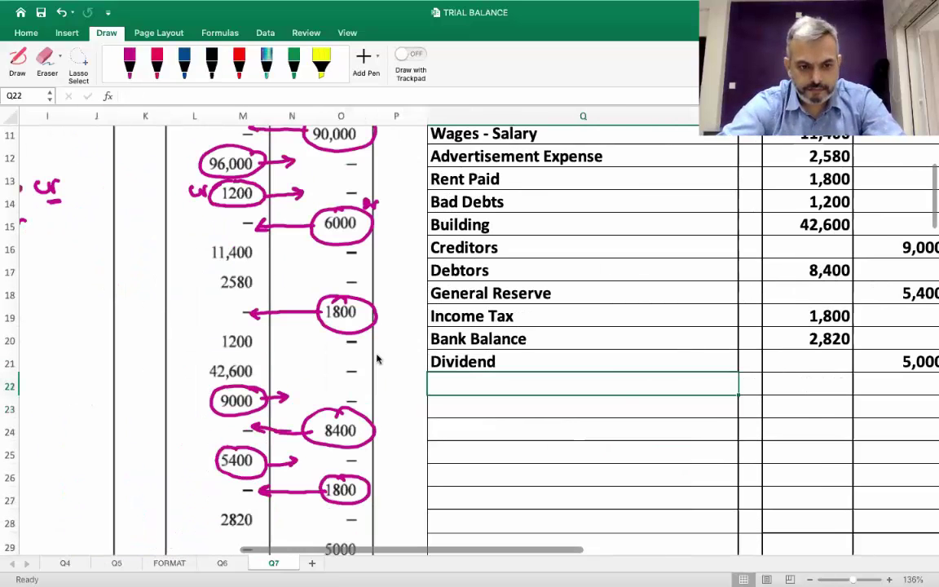
scroll(376, 358, "down", 4)
scroll(377, 357, "left", 6)
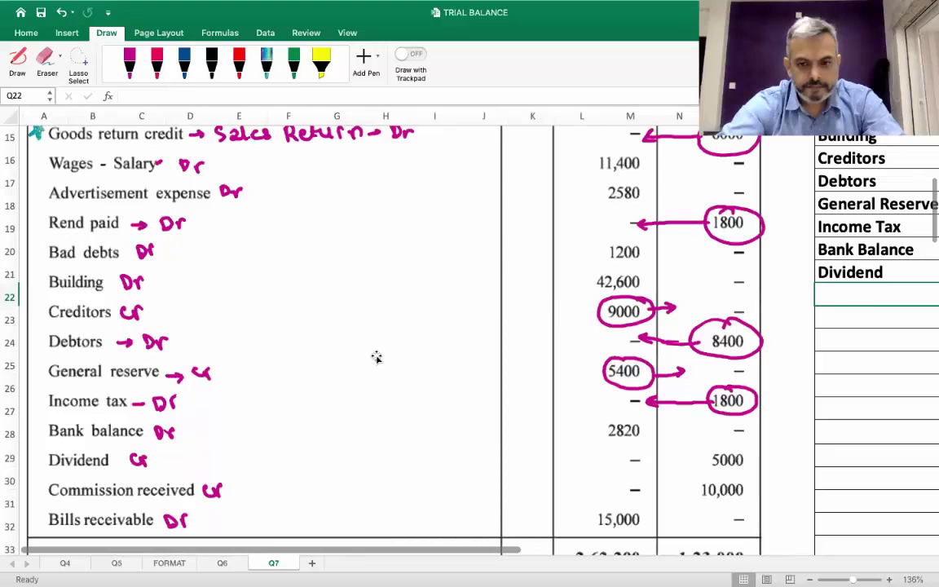
scroll(376, 357, "right", 6)
scroll(377, 357, "up", 3)
type("Co")
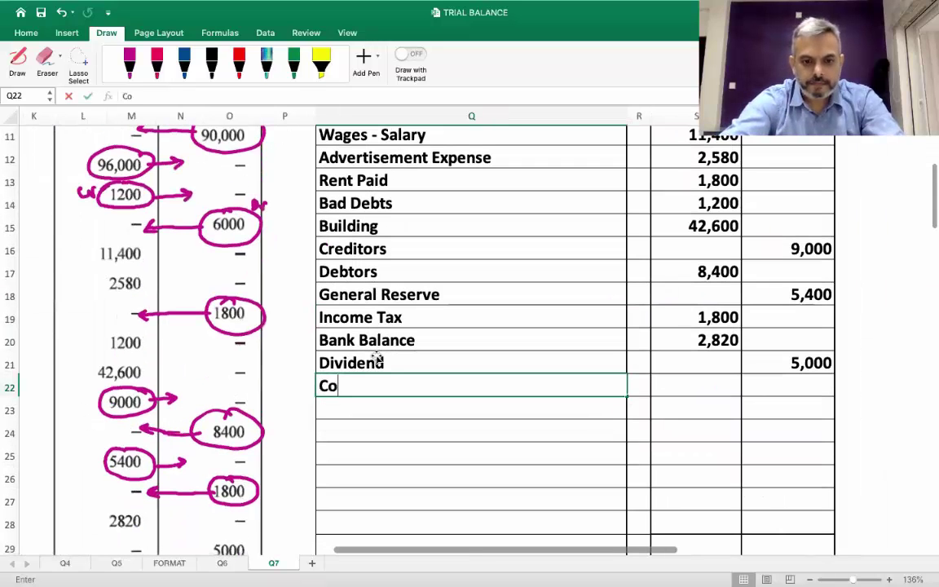
type("mmissio")
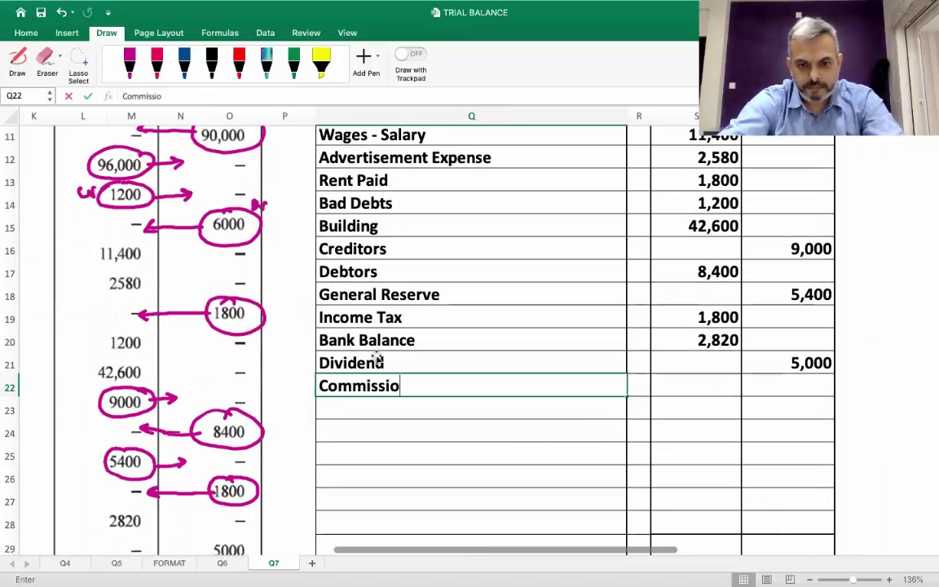
type("n Received")
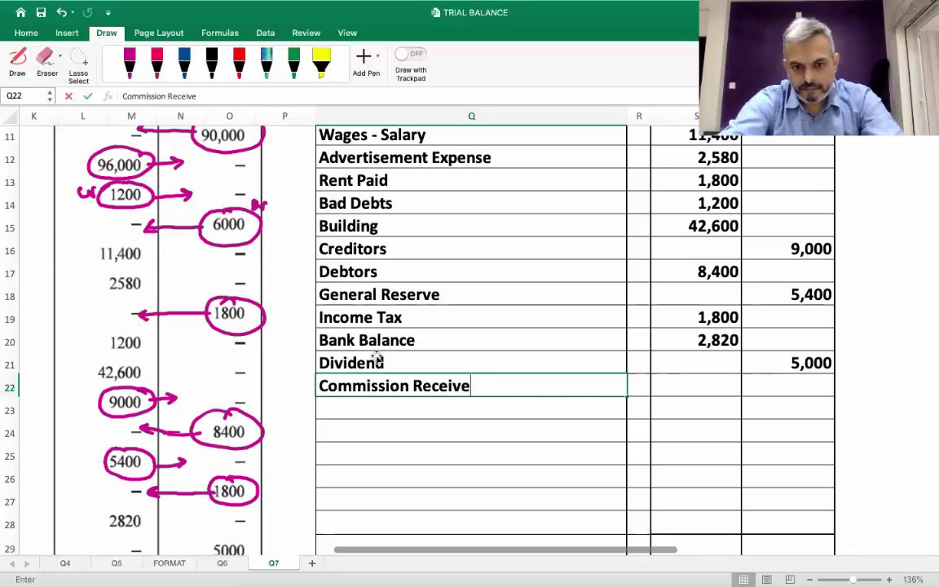
key("Tab")
key("Tab")
key("Tab")
type("10,000")
key("Return")
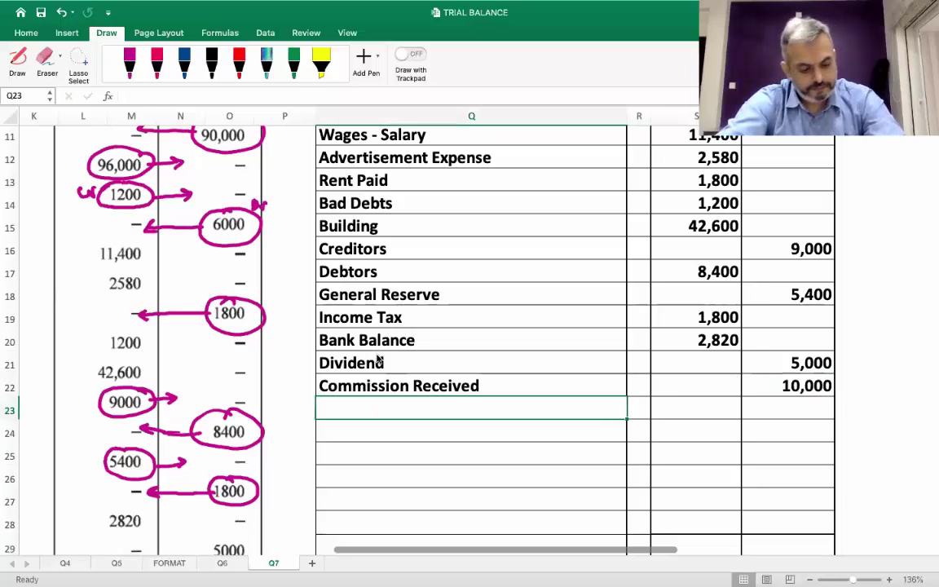
type("Bills Rev")
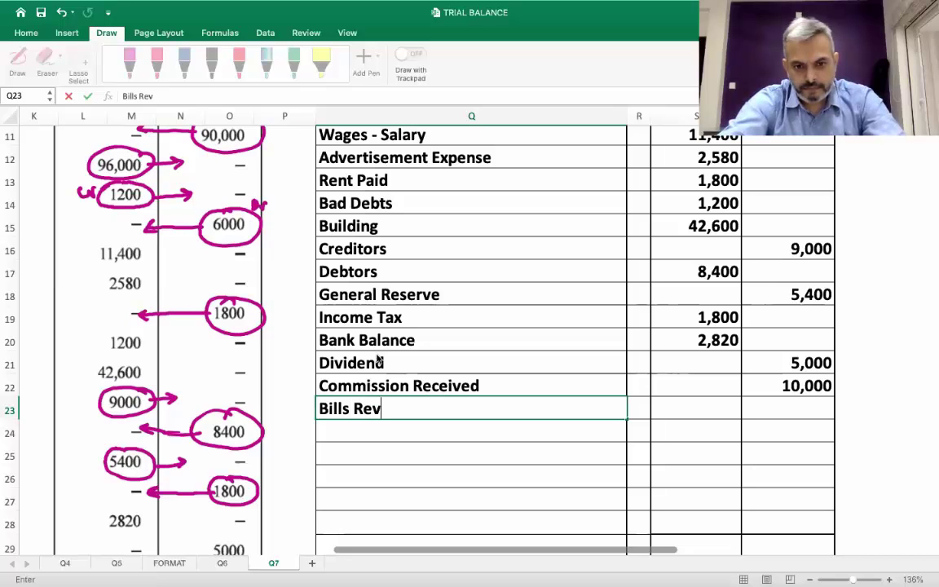
key("BackSpace")
type("ceivabl")
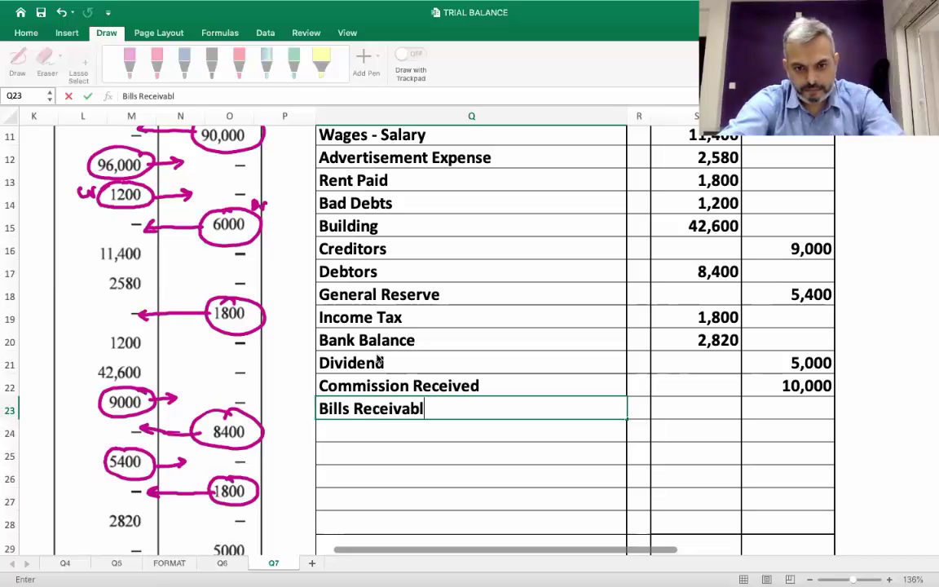
type("e")
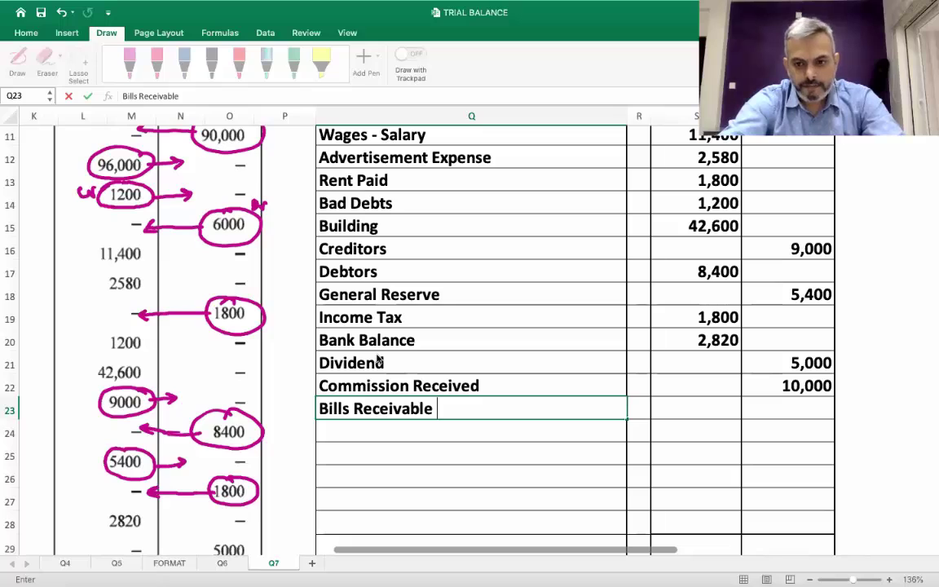
key("Tab")
key("Tab")
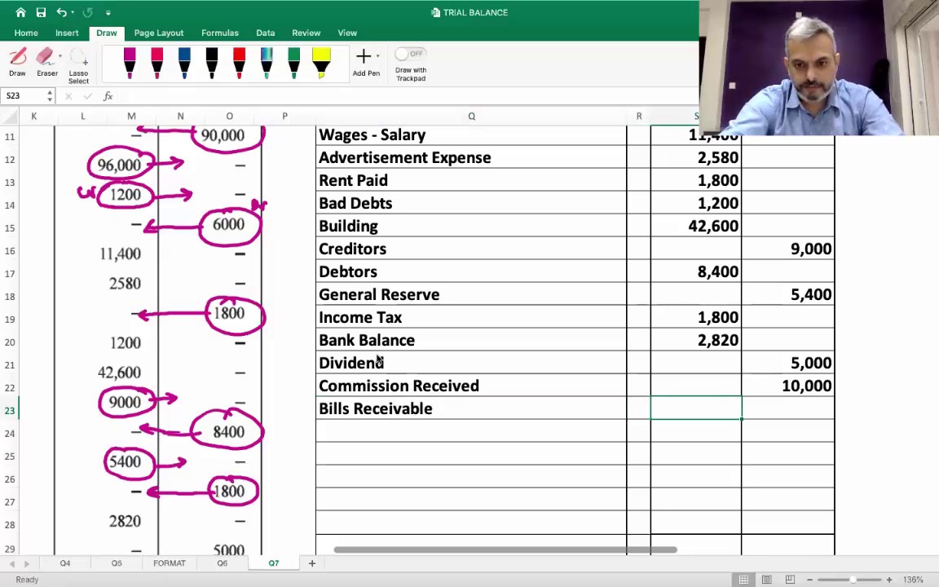
type("15000")
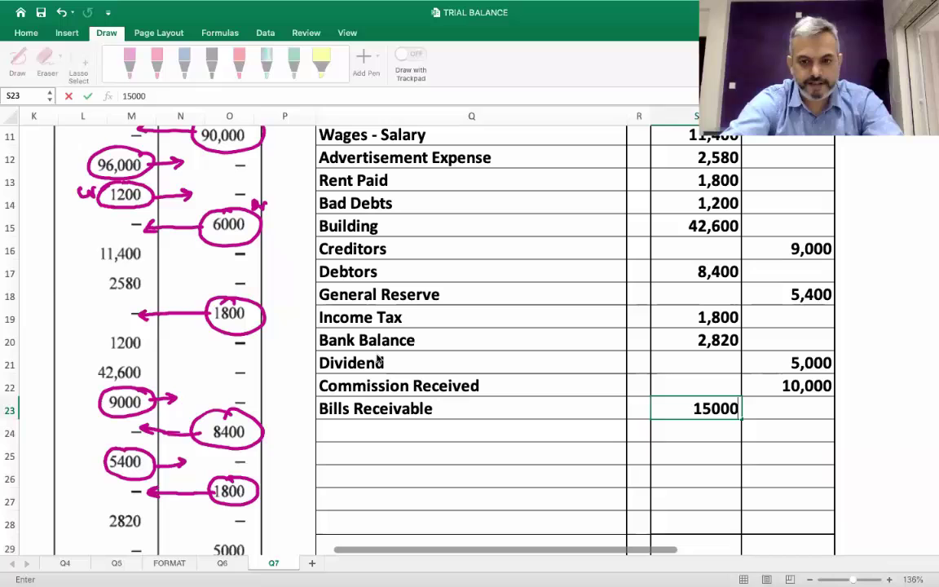
key("Return")
AutoSum the Debit column S5:S29 so S29 shows 1,92,600
scroll(377, 359, "down", 6)
scroll(378, 359, "left", 1)
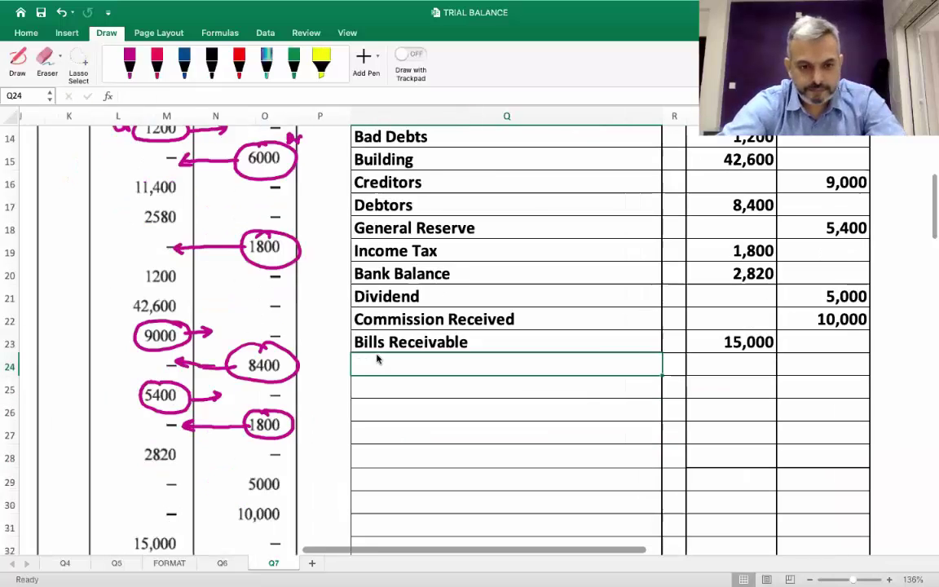
scroll(378, 359, "up", 5)
scroll(377, 358, "right", 3)
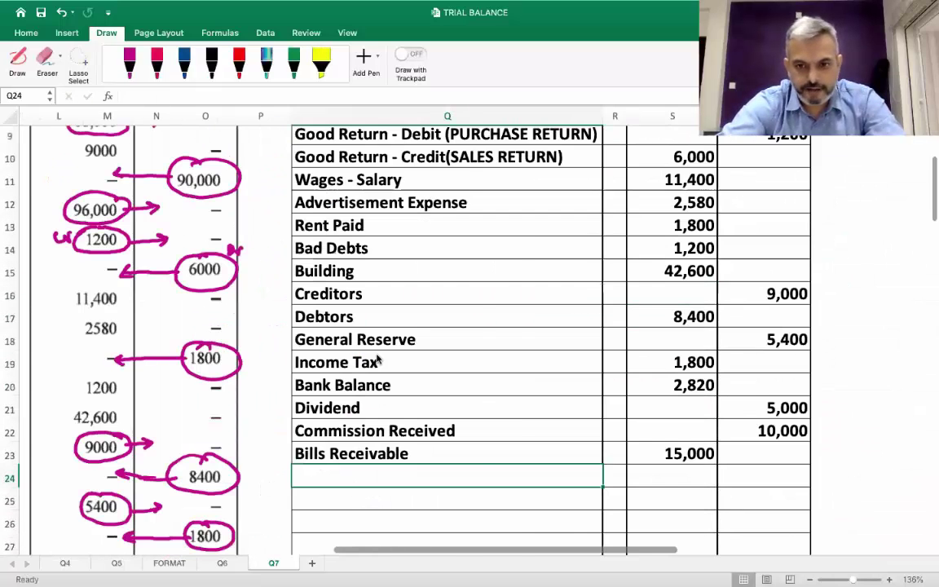
scroll(377, 359, "down", 2)
scroll(378, 359, "left", 1)
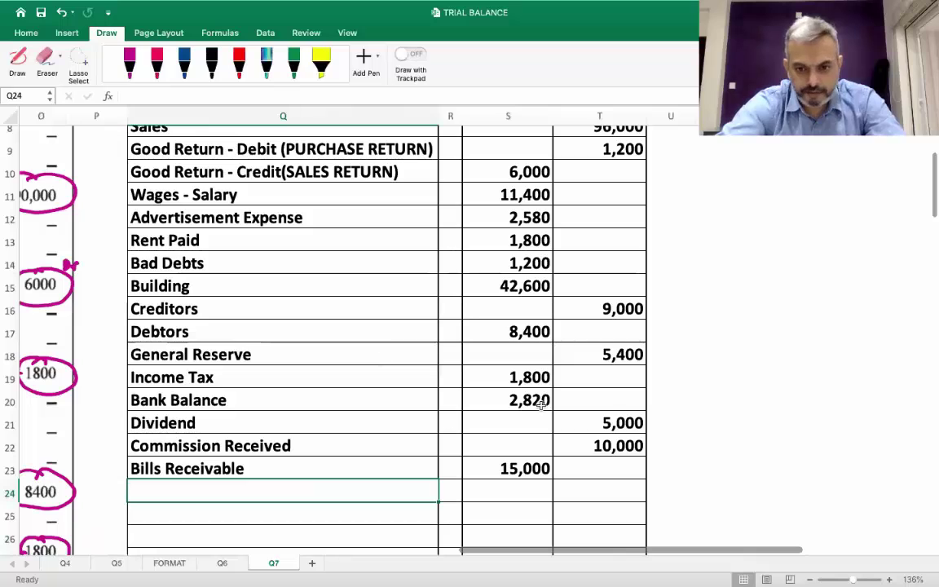
scroll(485, 358, "up", 5)
scroll(506, 294, "up", 3)
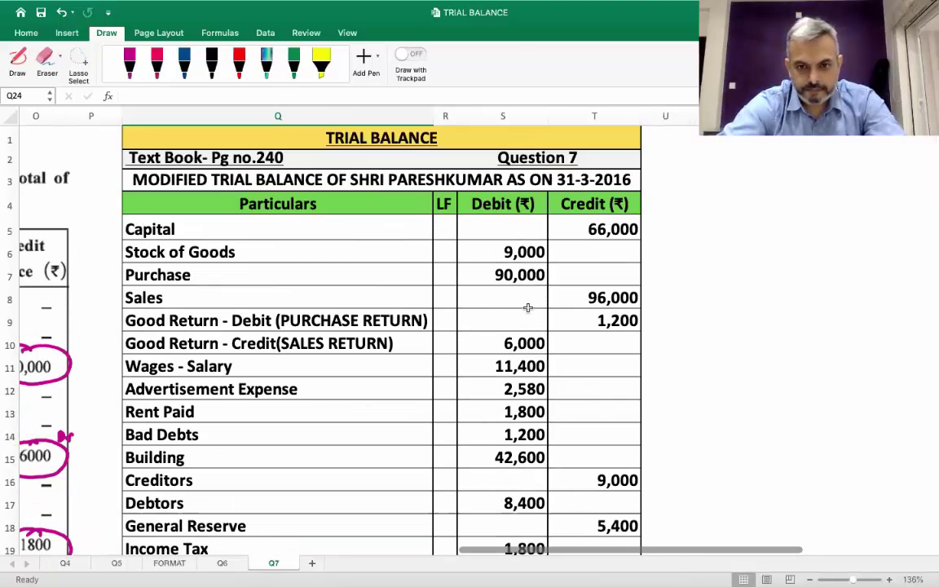
left_click(525, 235)
key("shift+Down")
key("shift+Down")
key("shift+Down")
key("shift+Down")
key("shift+Down")
key("shift+Down")
key("shift+Down")
key("shift+Down")
key("shift+Down")
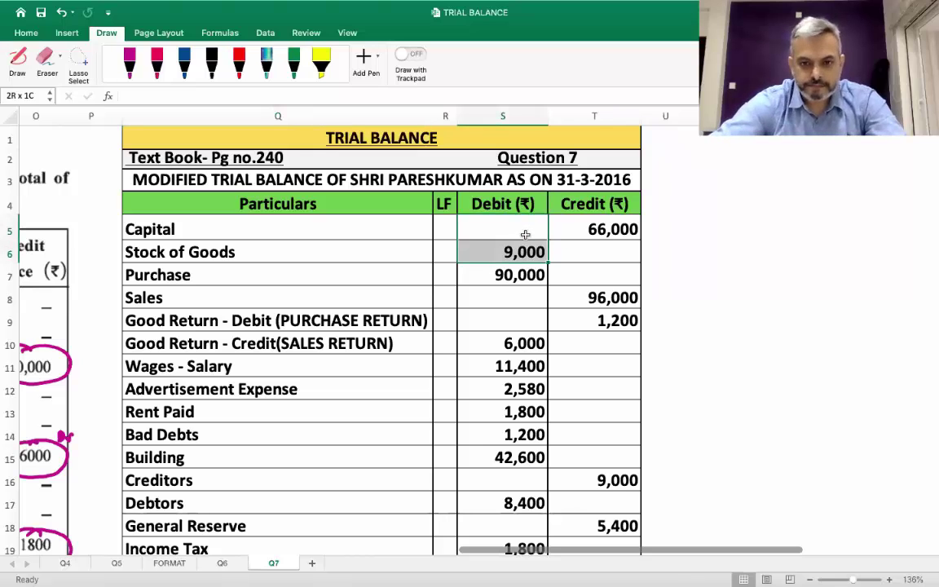
key("shift+Down")
key("shift+Down")
key("shift+Down")
key("shift+Down")
key("shift+Down")
key("shift+Down")
key("shift+Down")
key("shift+Down")
key("shift+Down")
key("shift+Down")
key("shift+Down")
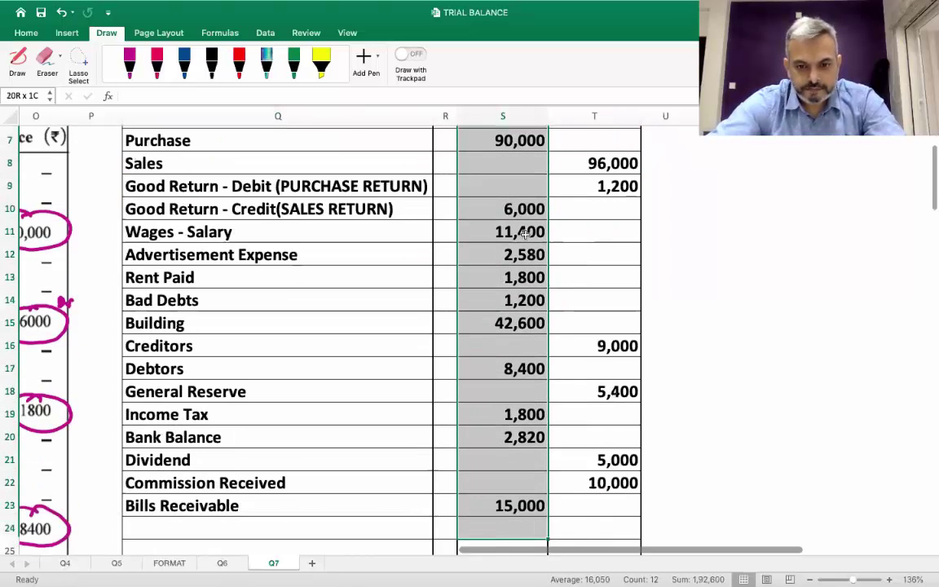
key("shift+Down")
key("shift+Down")
key("shift+Down")
key("shift+Down")
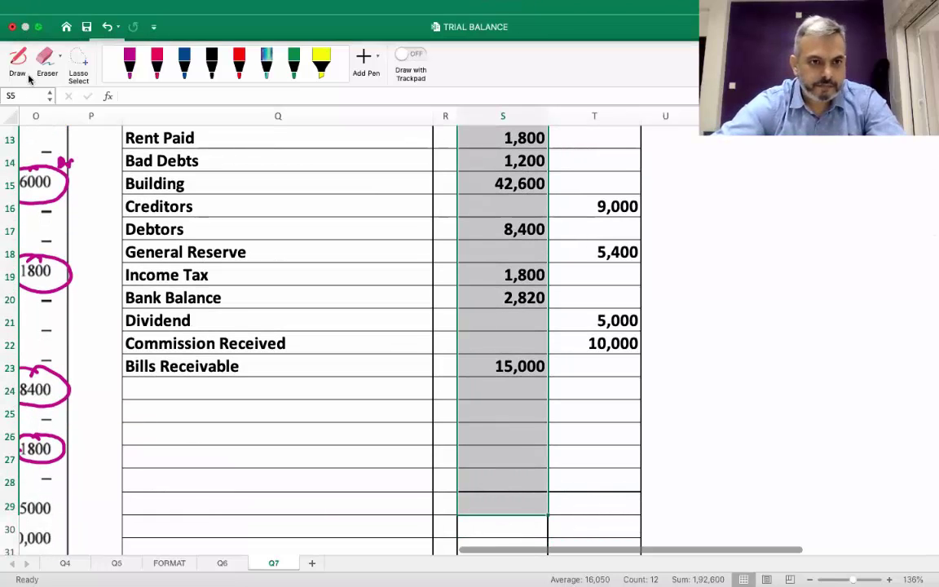
left_click(25, 35)
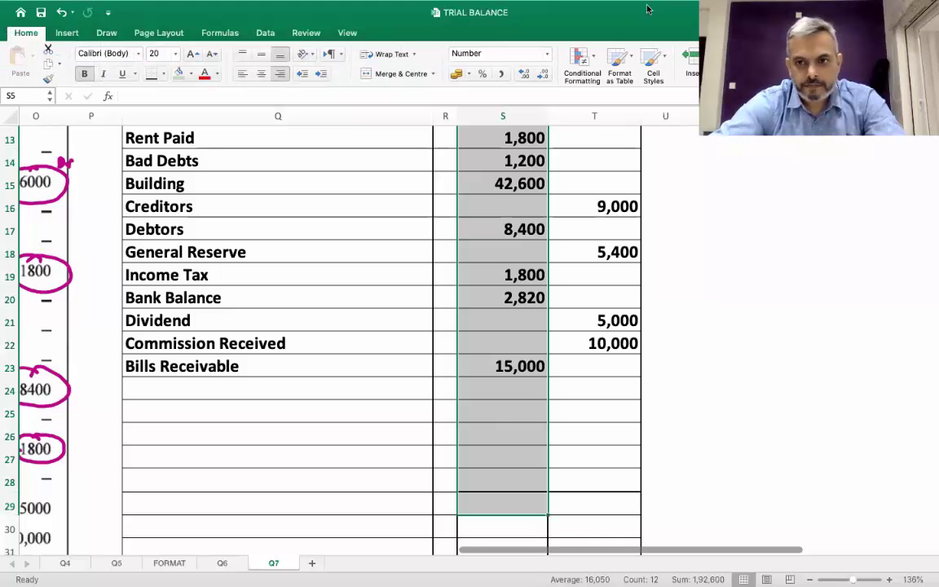
key("super+shift+t")
Copy the S29 total into the Credit total cell T29
scroll(535, 377, "up", 3)
scroll(535, 407, "down", 5)
scroll(535, 408, "left", 1)
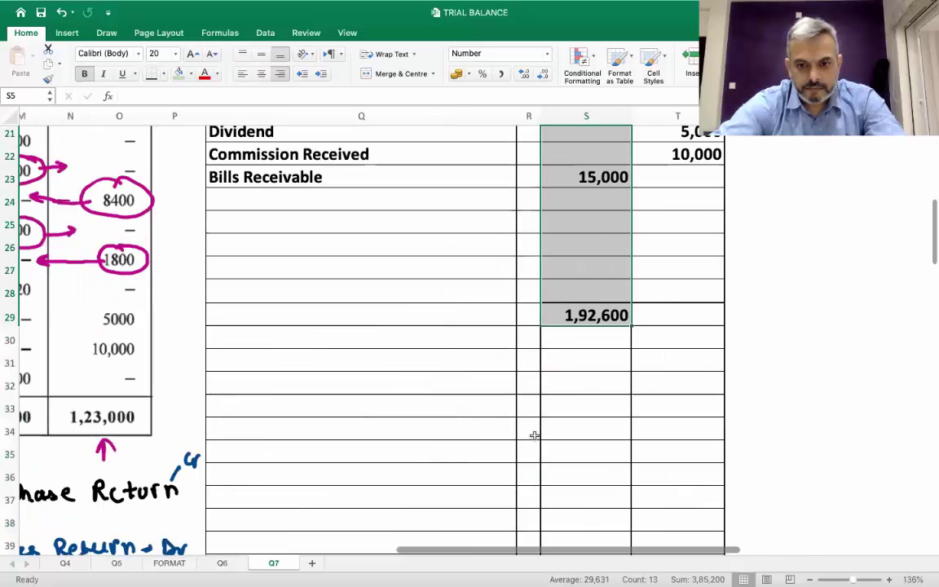
scroll(534, 435, "right", 1)
scroll(534, 435, "up", 1)
left_click(532, 342)
key("super+c")
key("Right")
key("super+v")
Label Q29 'TOTAL ...' and widen the Credit column slightly
key("Left")
key("Right")
key("Left")
key("Left")
key("Left")
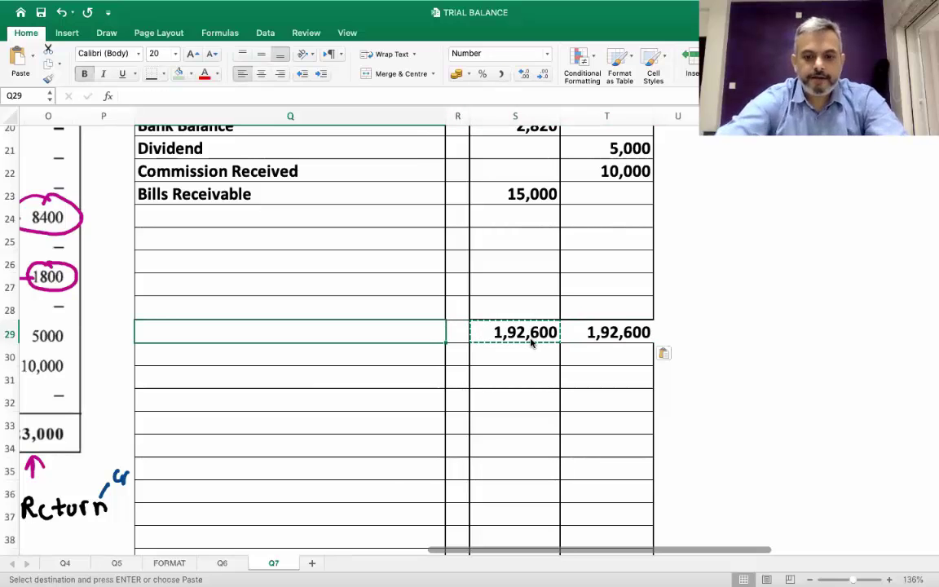
type("to")
key("BackSpace")
key("BackSpace")
type("TOTAL")
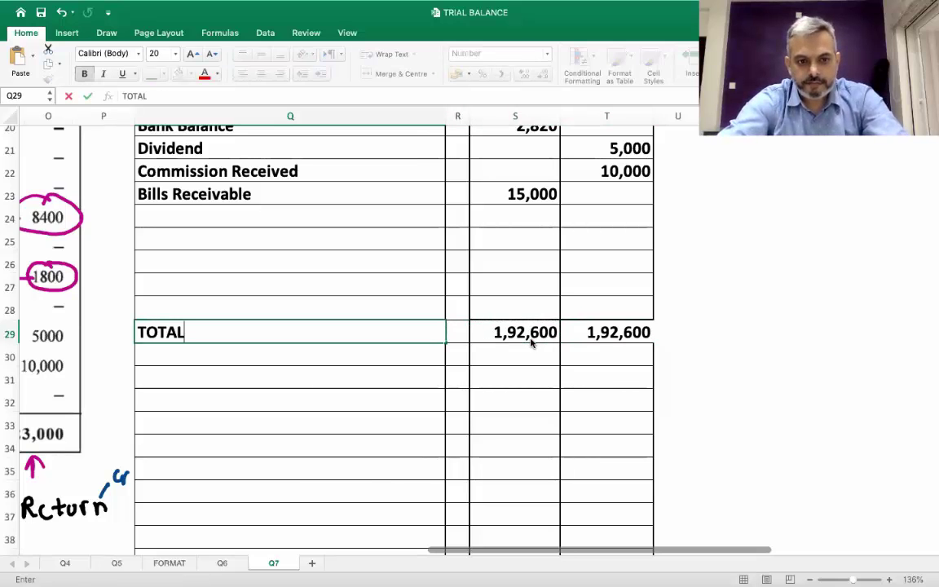
type(" ...")
key("Return")
key("Up")
key("Right")
scroll(531, 343, "up", 5)
scroll(531, 343, "right", 2)
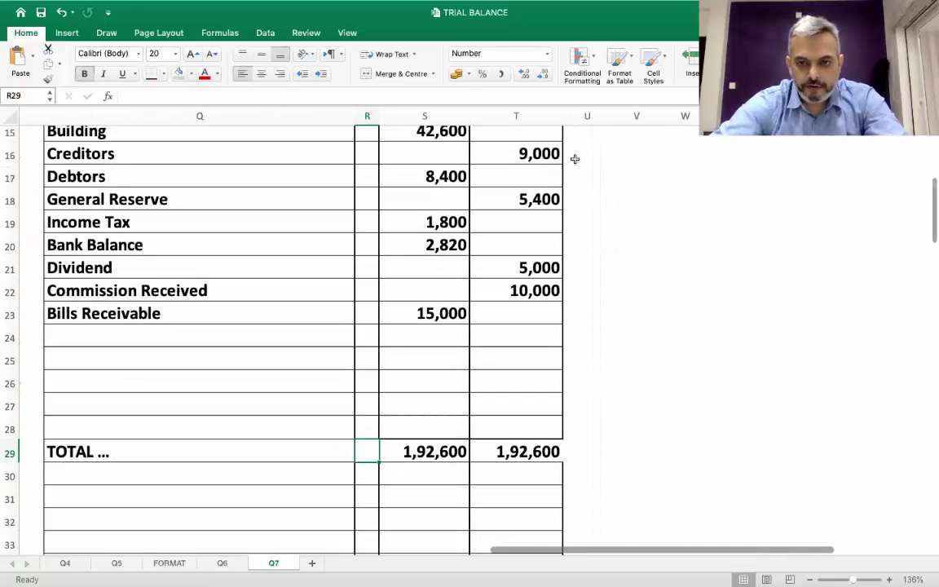
left_click_drag(564, 115, 568, 115)
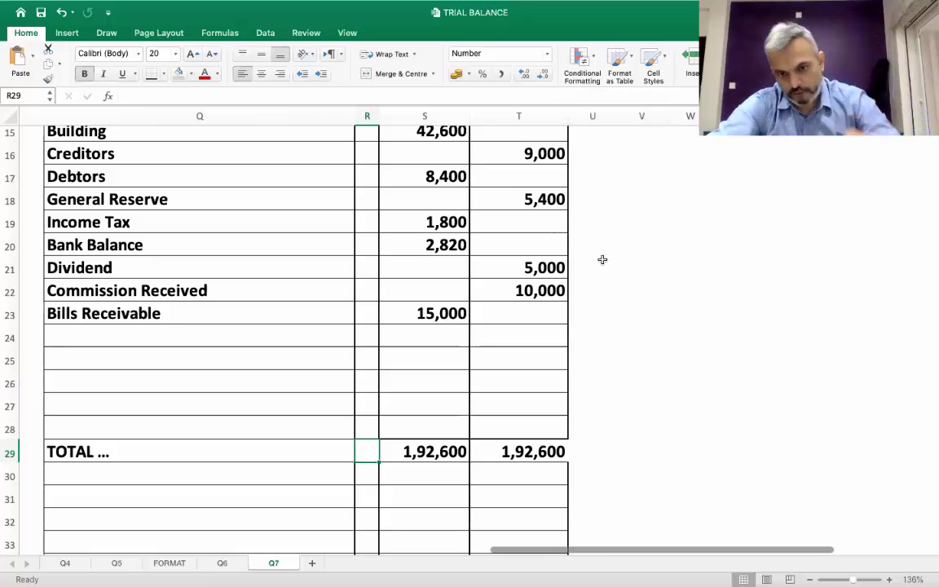
Select Q9:T10, the Purchase Return and Sales Return rows of the trial balance
scroll(468, 284, "up", 10)
scroll(468, 284, "left", 2)
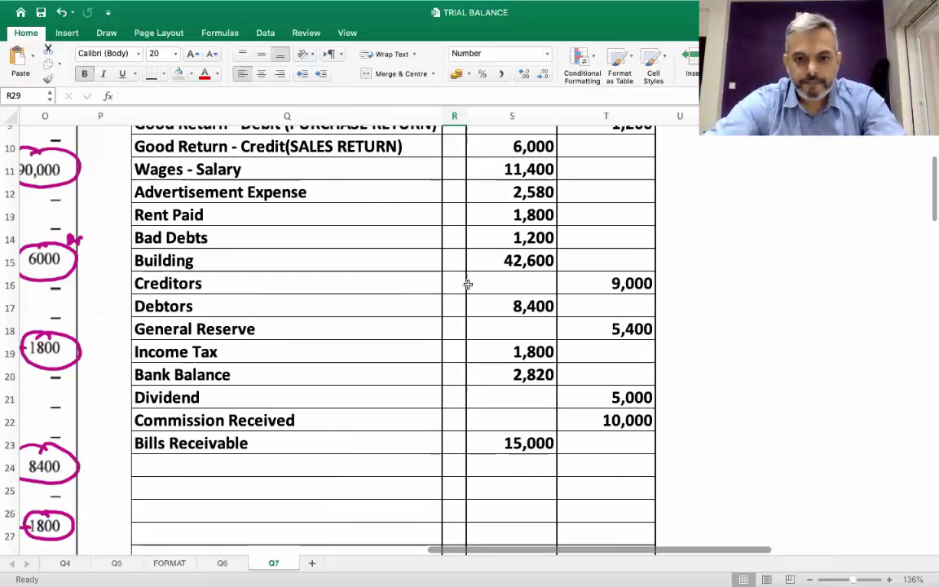
scroll(468, 284, "down", 2)
scroll(469, 284, "down", 4)
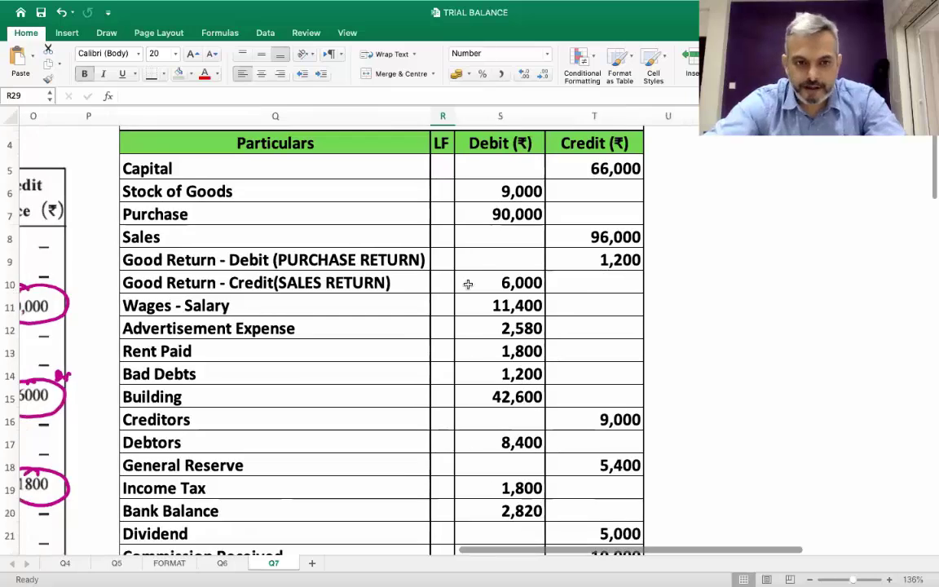
scroll(468, 284, "up", 5)
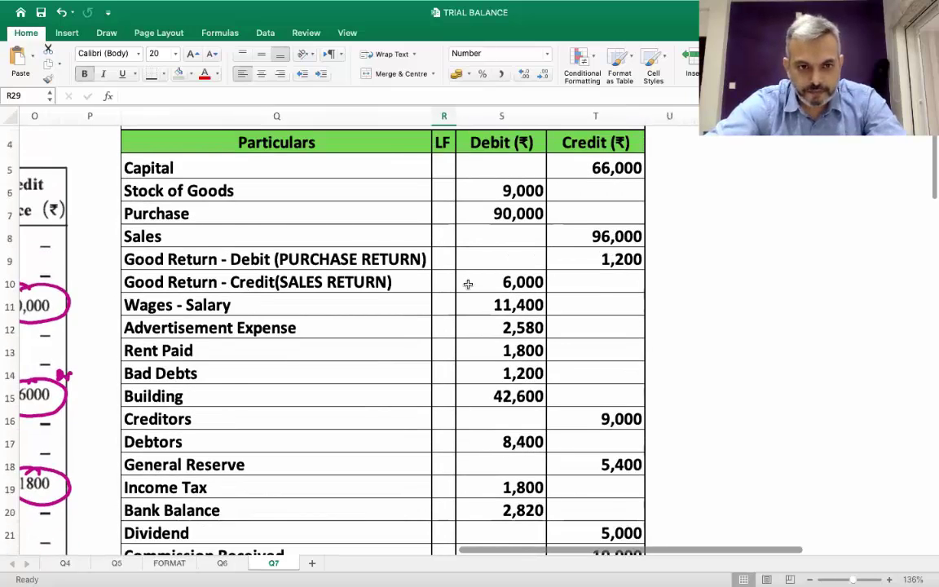
scroll(468, 284, "down", 2)
scroll(468, 284, "down", 9)
scroll(468, 284, "left", 1)
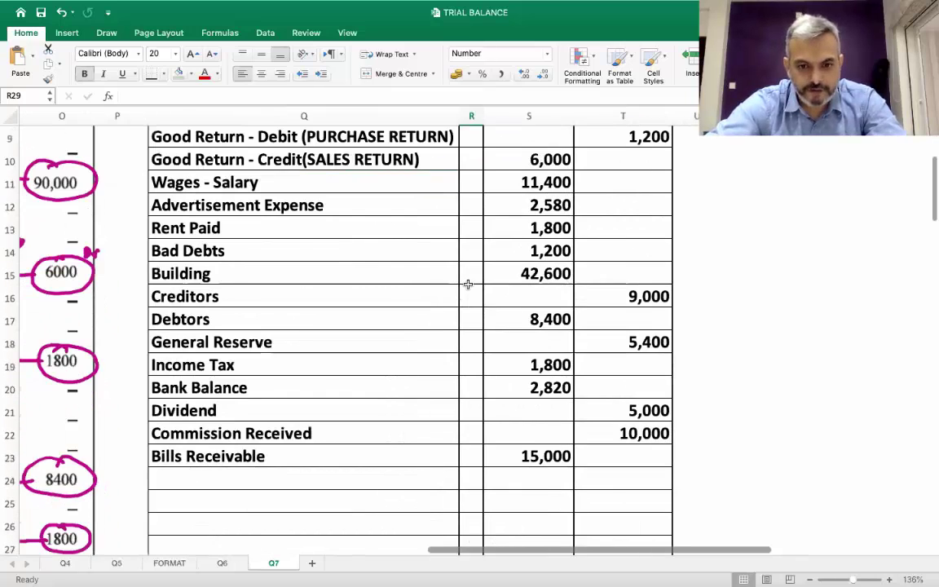
scroll(363, 431, "down", 3)
scroll(363, 431, "left", 1)
scroll(364, 430, "up", 3)
scroll(364, 430, "left", 1)
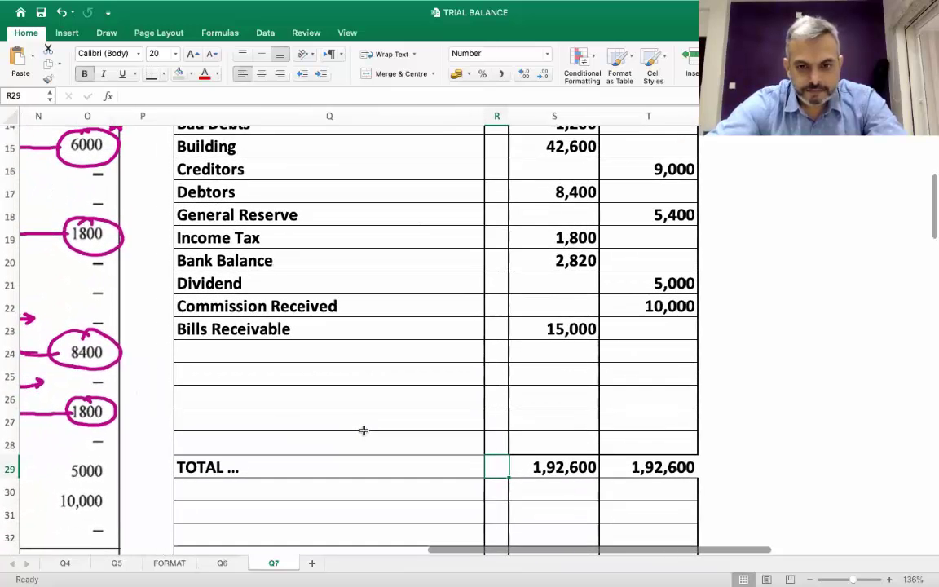
scroll(364, 431, "up", 10)
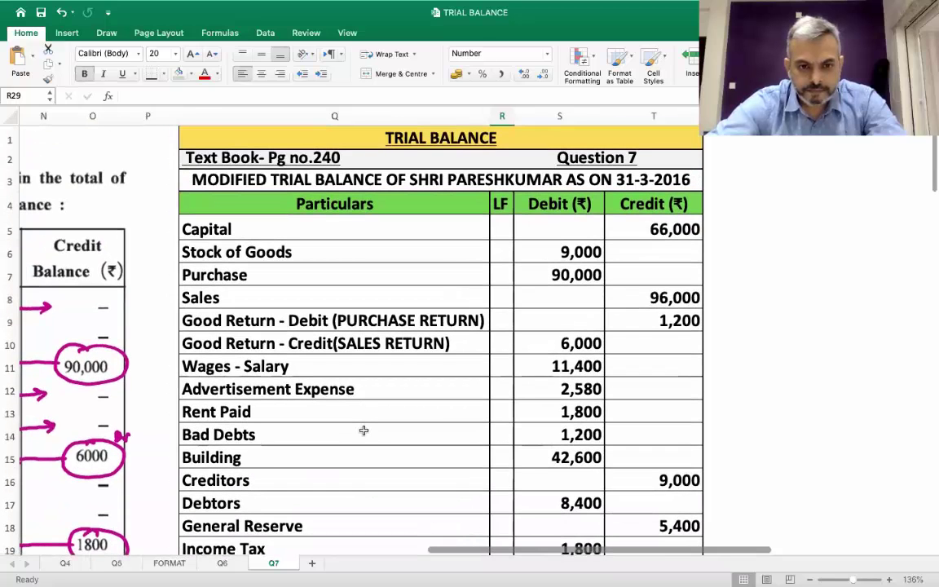
left_click_drag(336, 322, 658, 340)
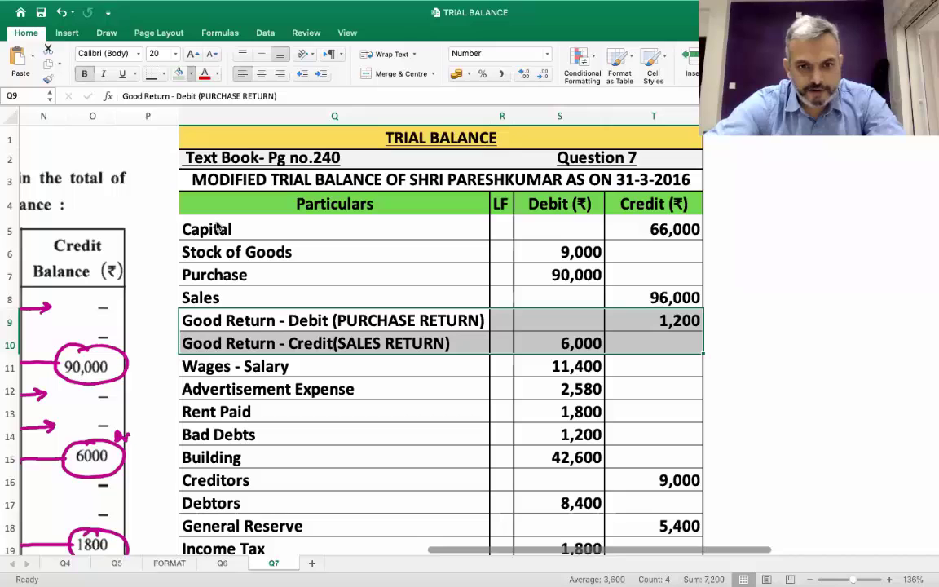
Fill Q9:T10 with yellow and deselect to view the highlight
left_click(179, 73)
left_click(495, 424)
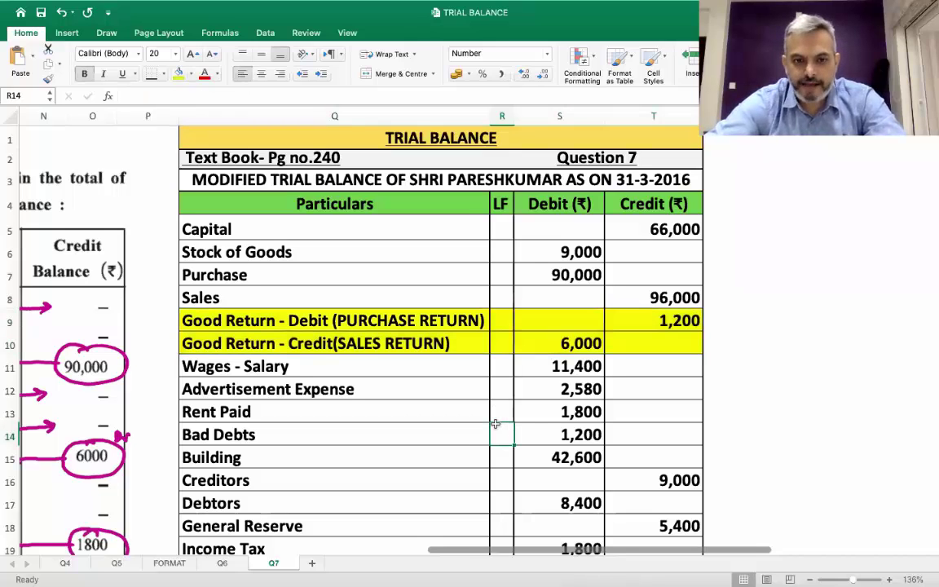
scroll(495, 424, "down", 1)
scroll(495, 424, "down", 1)
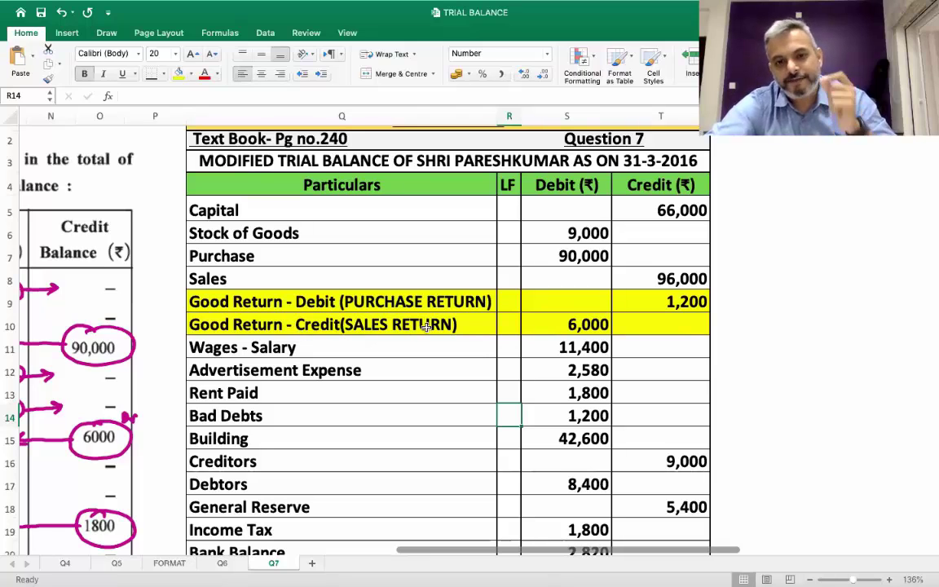
Inspect the highlighted Purchase Return and Sales Return cells in Q9 and Q10
left_click(401, 302)
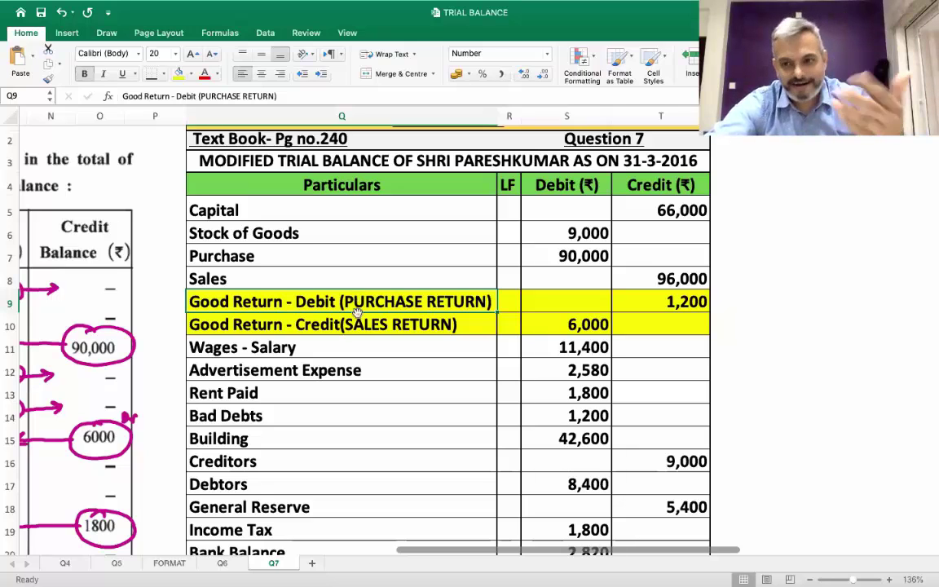
left_click(359, 326)
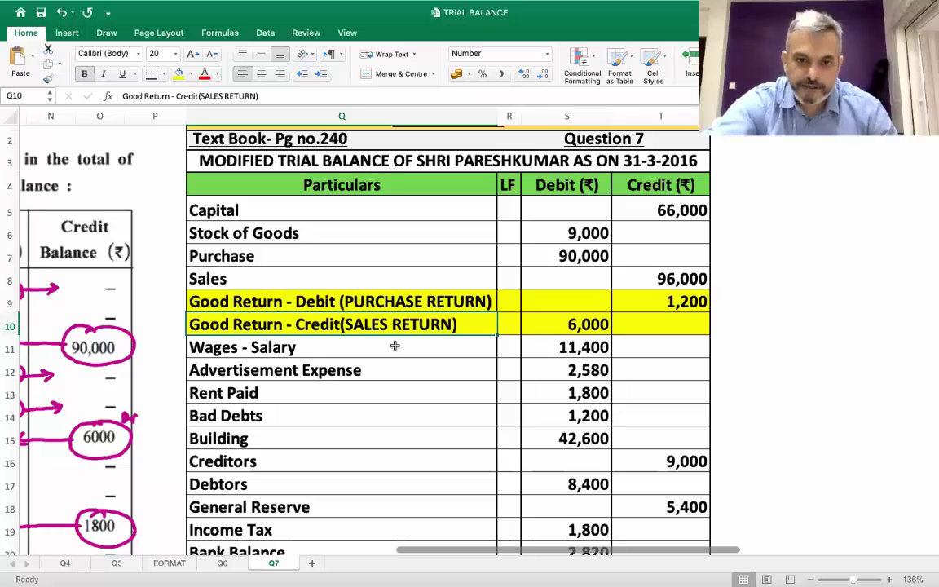
scroll(394, 346, "down", 1)
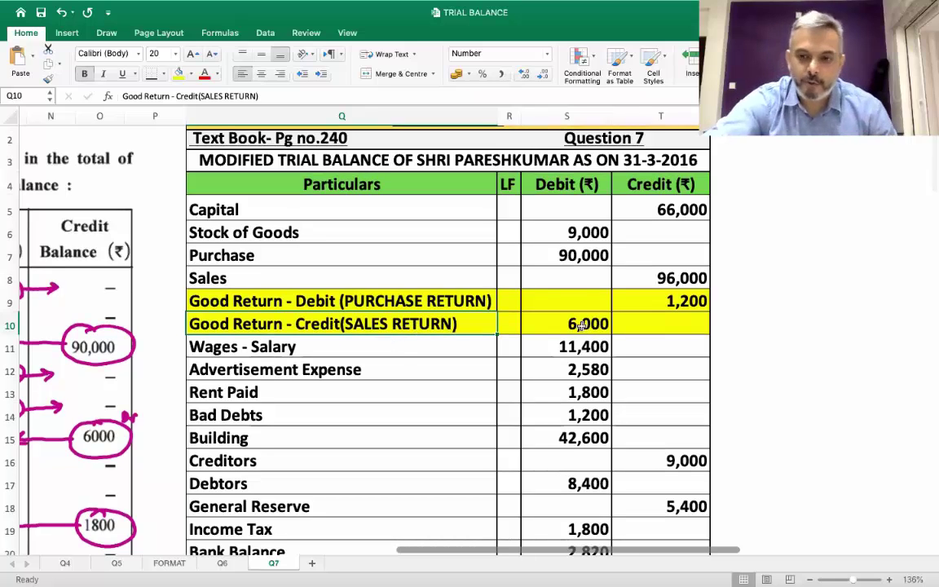
scroll(581, 325, "down", 2)
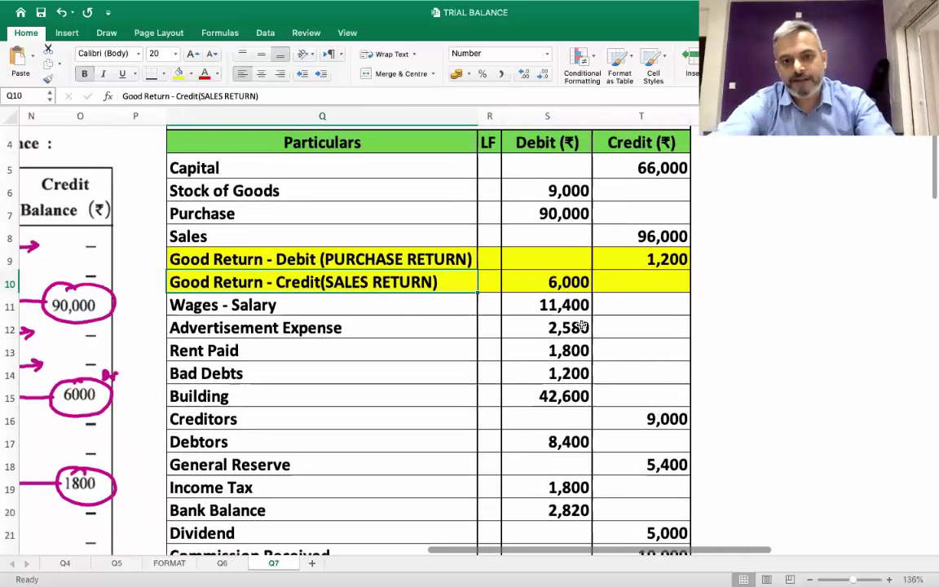
scroll(581, 326, "up", 3)
scroll(581, 324, "down", 6)
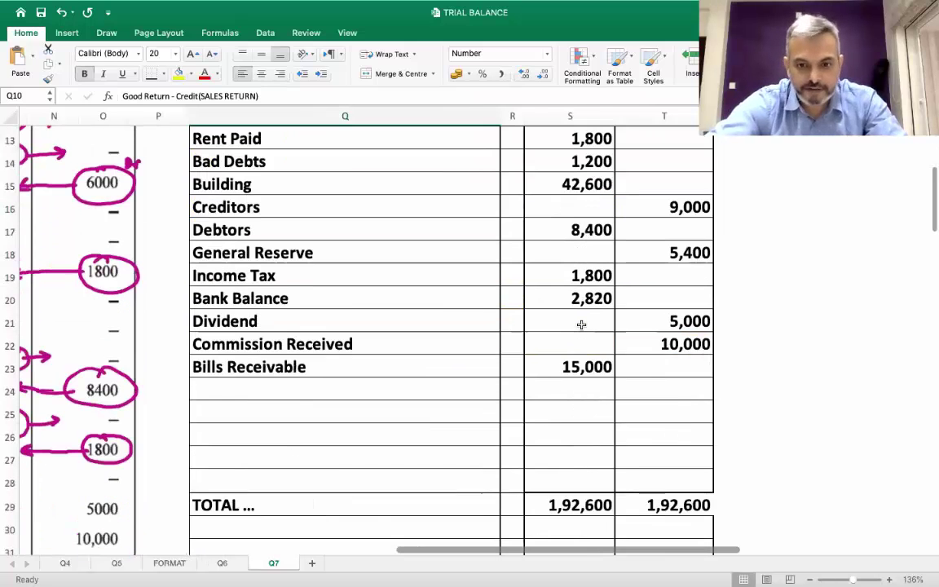
Fill the two 1,92,600 totals in S29:T29 and the TOTAL label in Q29 with yellow
left_click_drag(579, 504, 676, 504)
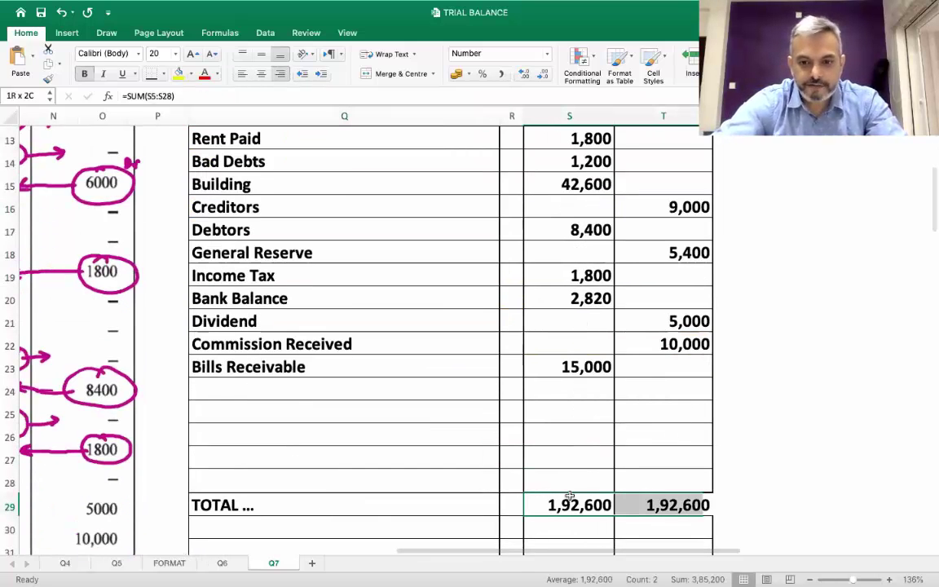
left_click(177, 73)
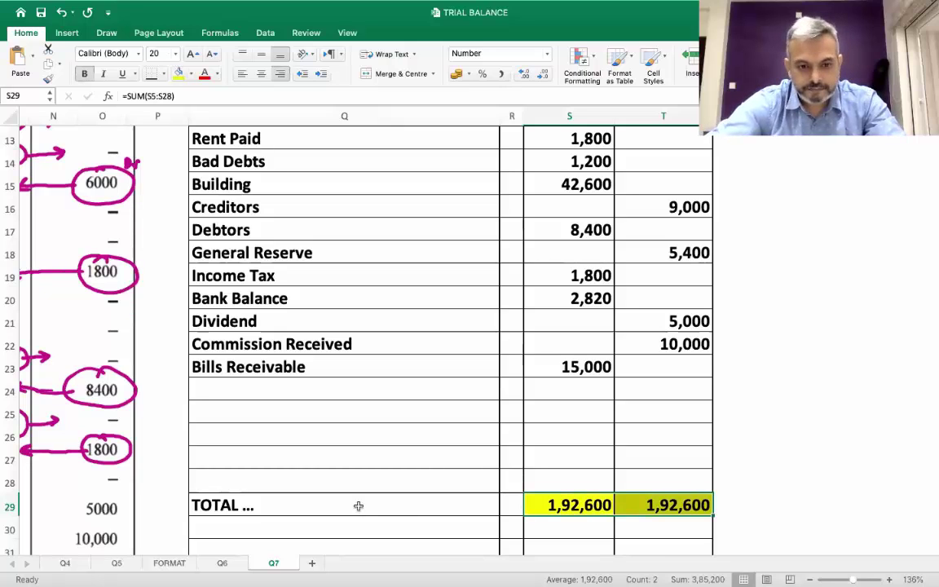
left_click(356, 506)
left_click(177, 73)
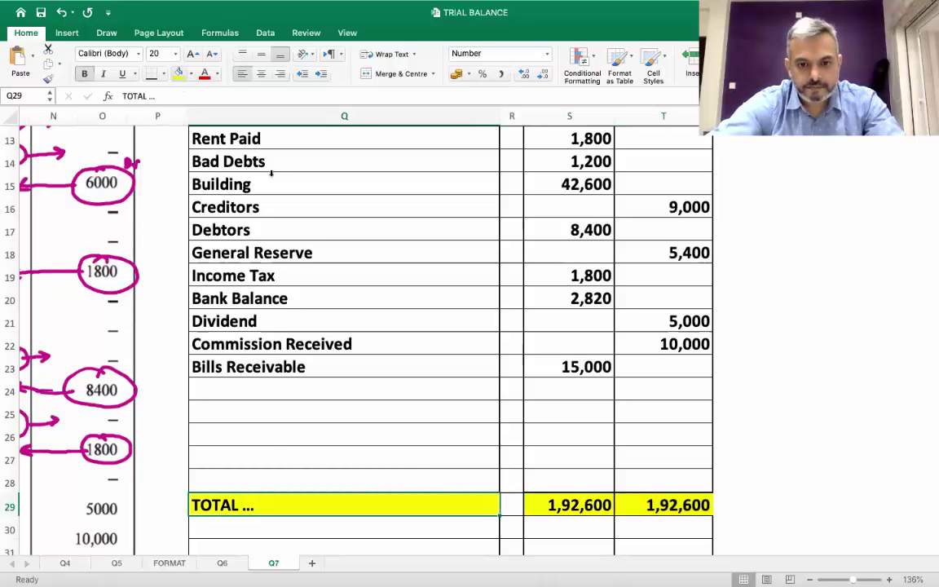
Scroll through the Q7 trial balance to review the yellow-highlighted rows and matching totals
scroll(433, 329, "up", 10)
scroll(433, 330, "down", 3)
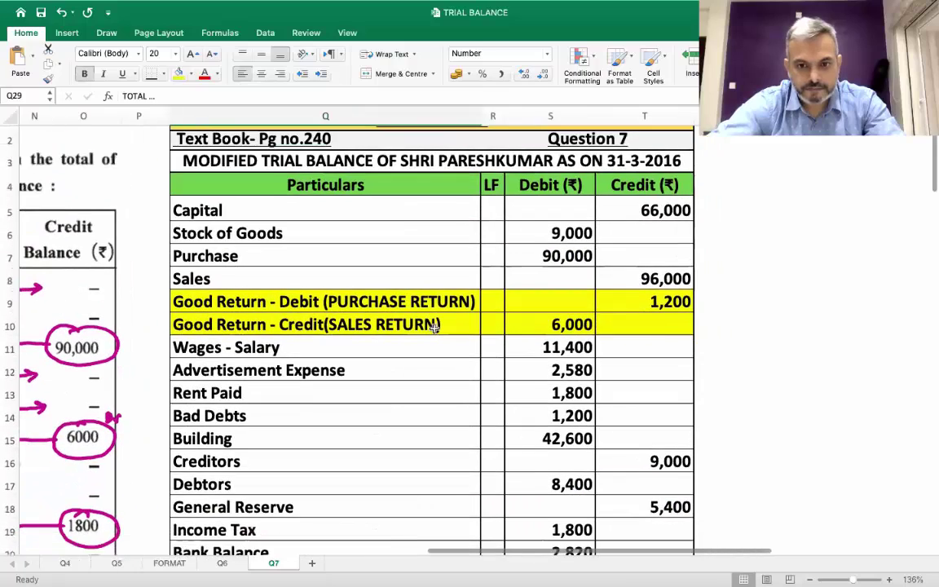
scroll(434, 328, "down", 6)
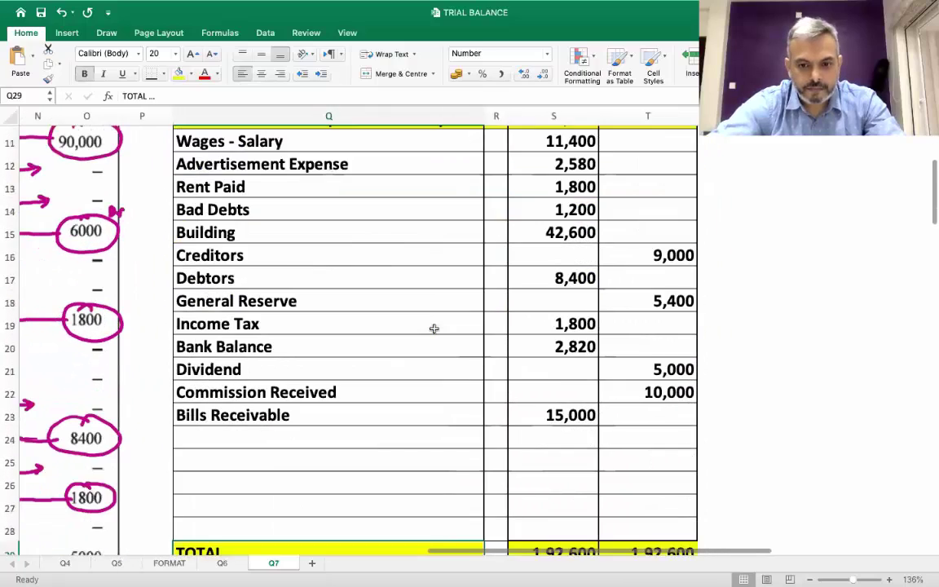
scroll(434, 329, "up", 5)
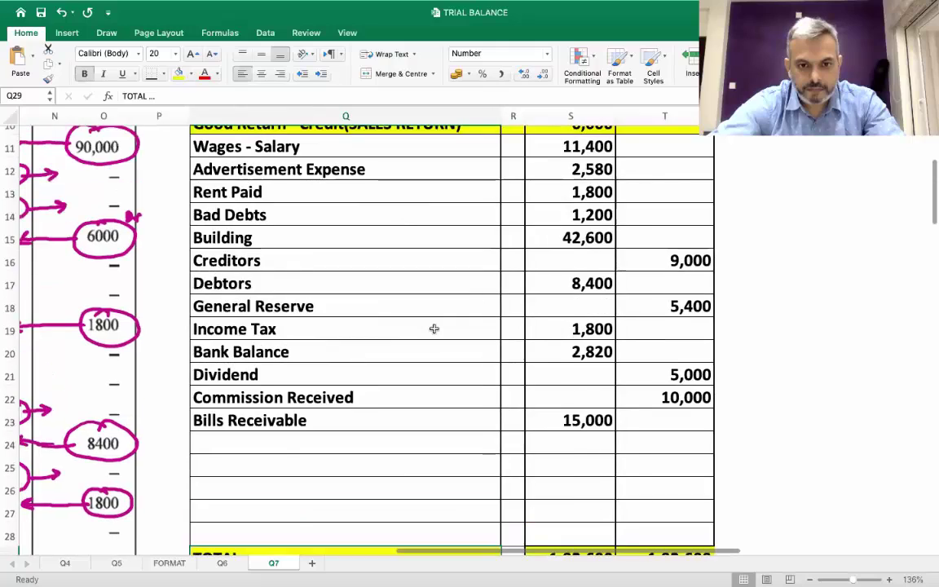
scroll(434, 329, "down", 1)
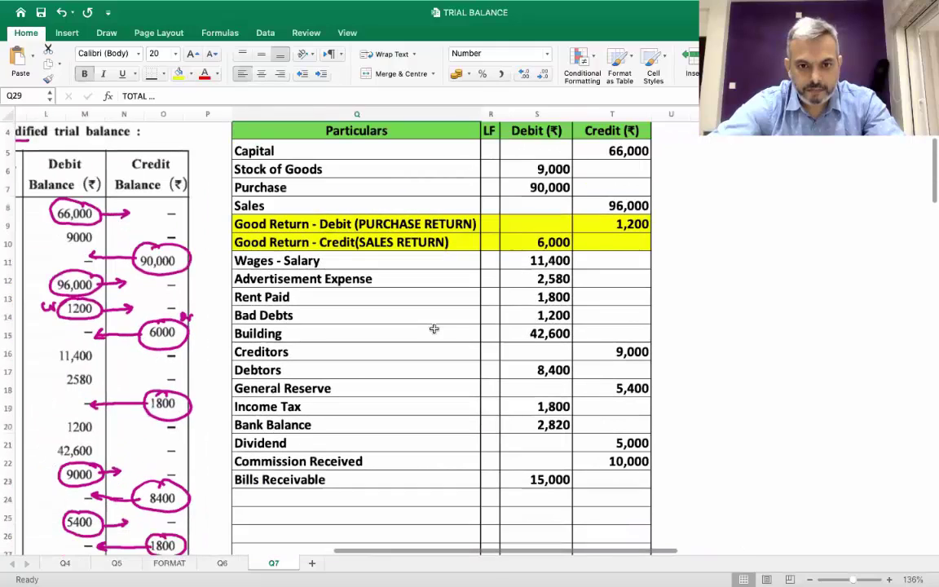
scroll(433, 329, "up", 3)
scroll(434, 328, "down", 1)
scroll(434, 328, "up", 1)
scroll(434, 328, "down", 1)
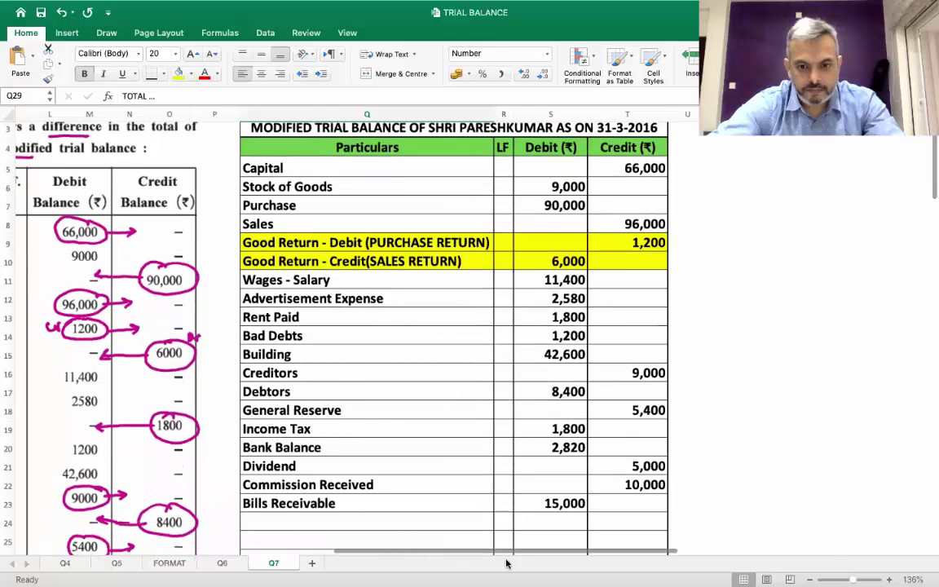